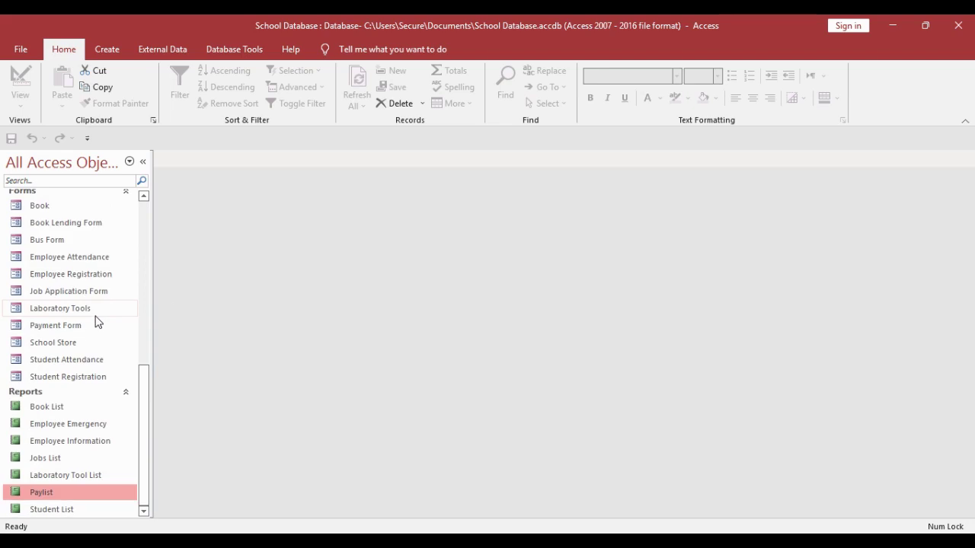
# - From the Create tab's Navigation list, create a Vertical Tabs, Left navigation form
pyautogui.scroll(2, 96, 321)
pyautogui.scroll(7, 97, 318)
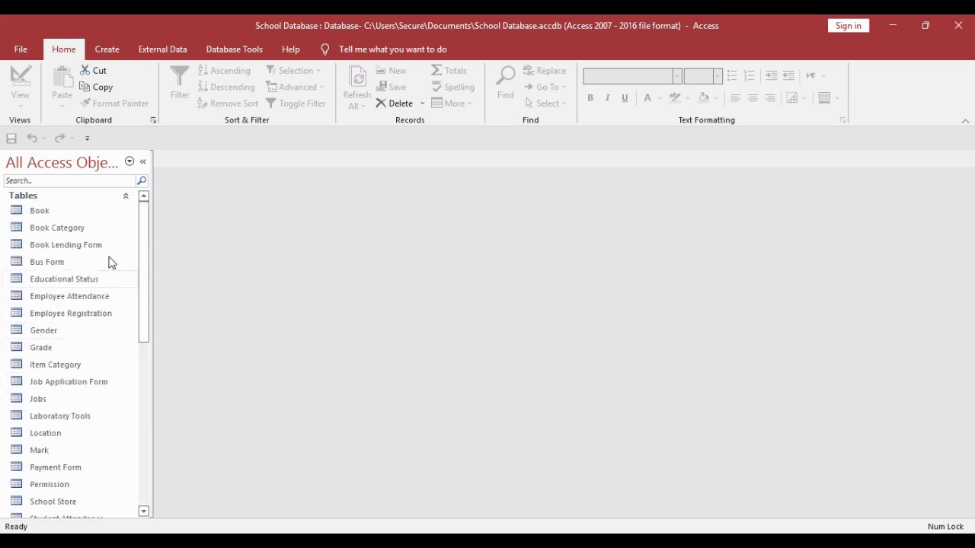
pyautogui.click(107, 49)
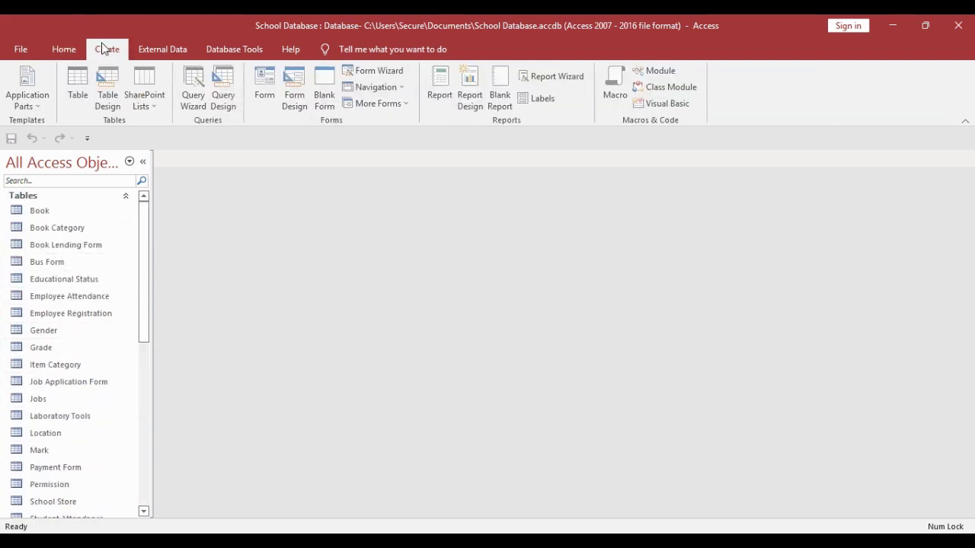
pyautogui.click(402, 88)
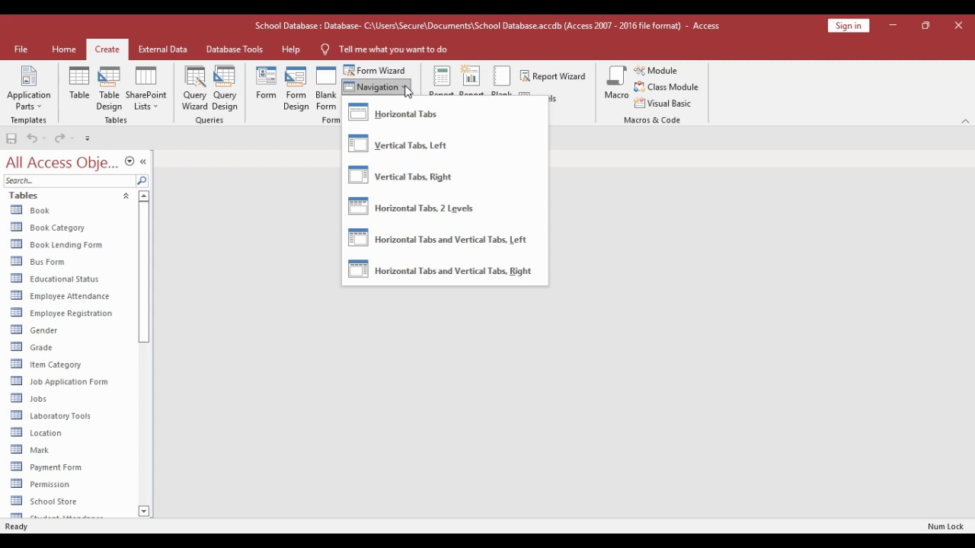
pyautogui.click(430, 145)
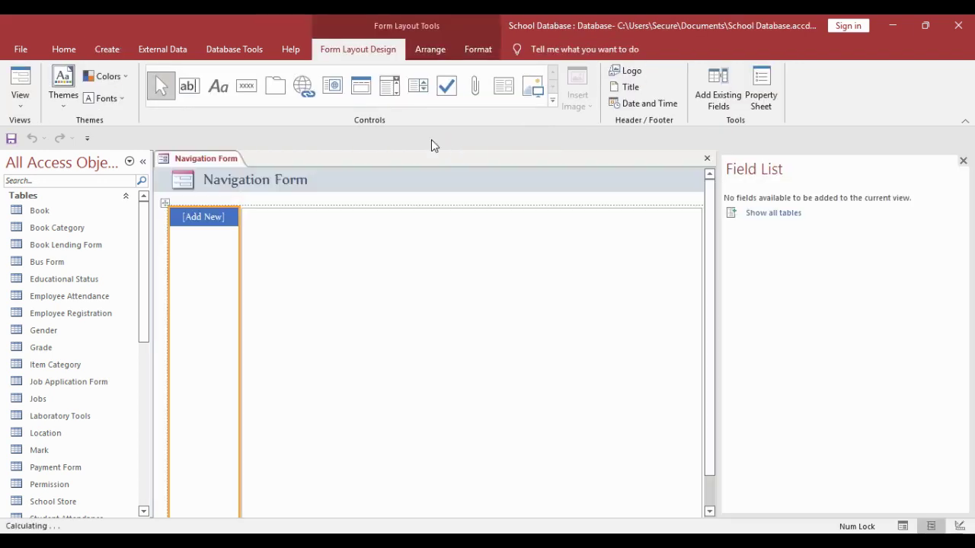
# - Switch the form to Design View and retitle the header 'Welcome to Matrix School'
pyautogui.rightClick(202, 158)
pyautogui.click(237, 251)
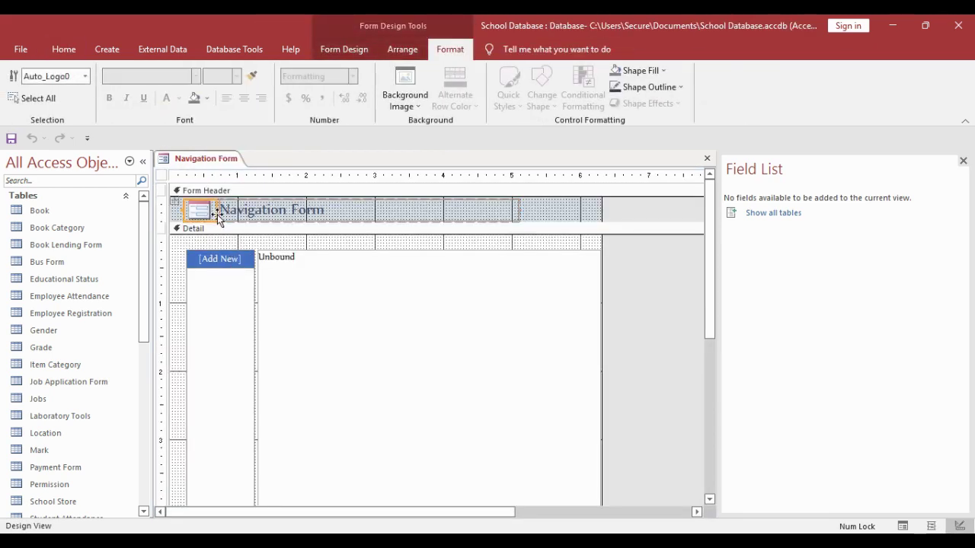
pyautogui.doubleClick(229, 211)
pyautogui.click(323, 211)
pyautogui.hotkey('ctrl', 'a')
pyautogui.write('W')
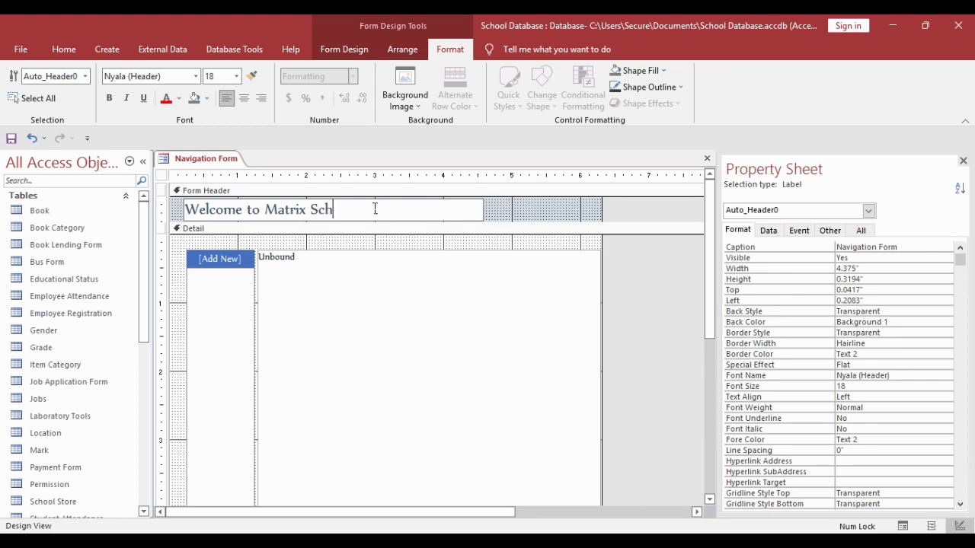
pyautogui.click(436, 245)
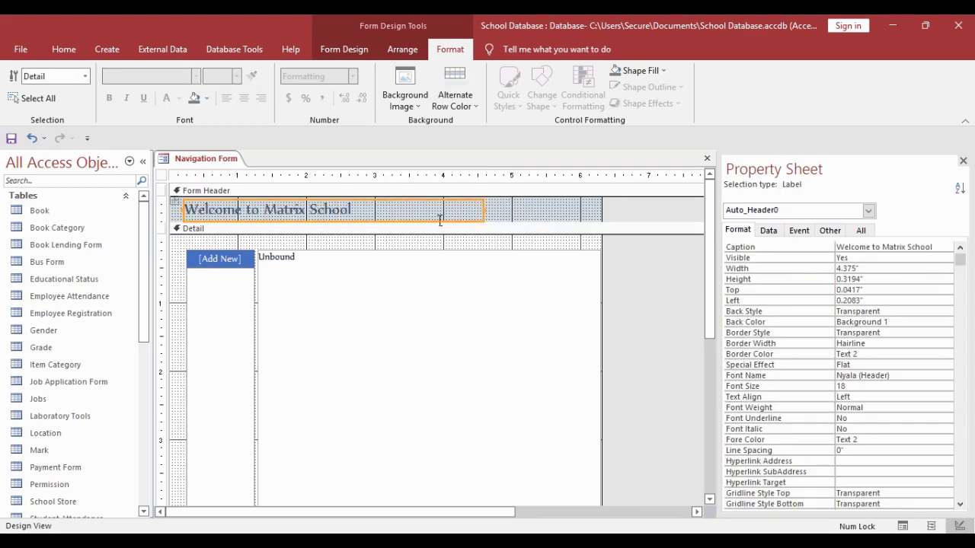
pyautogui.moveTo(547, 262); pyautogui.dragTo(553, 233)
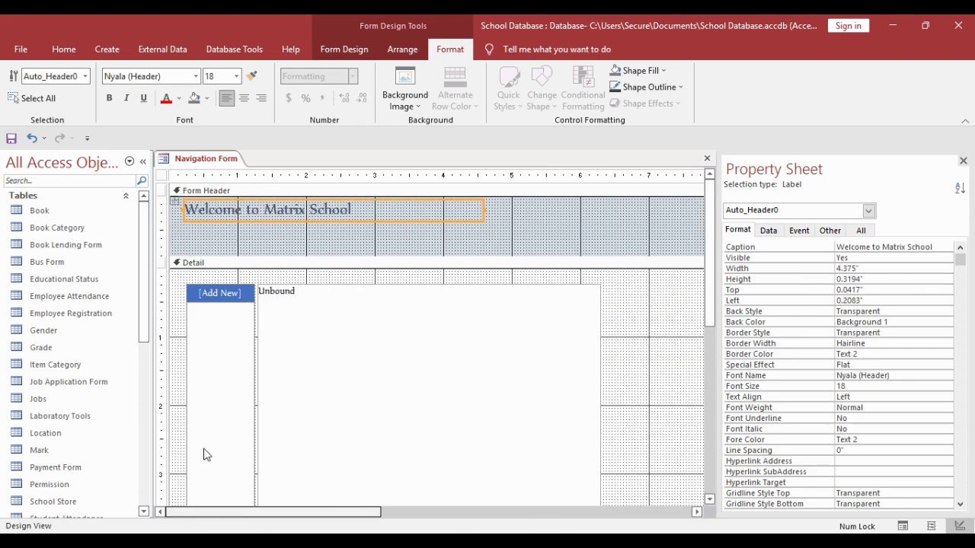
# - Centre the title and set its font to Algerian, size 36
pyautogui.click(244, 98)
pyautogui.click(162, 77)
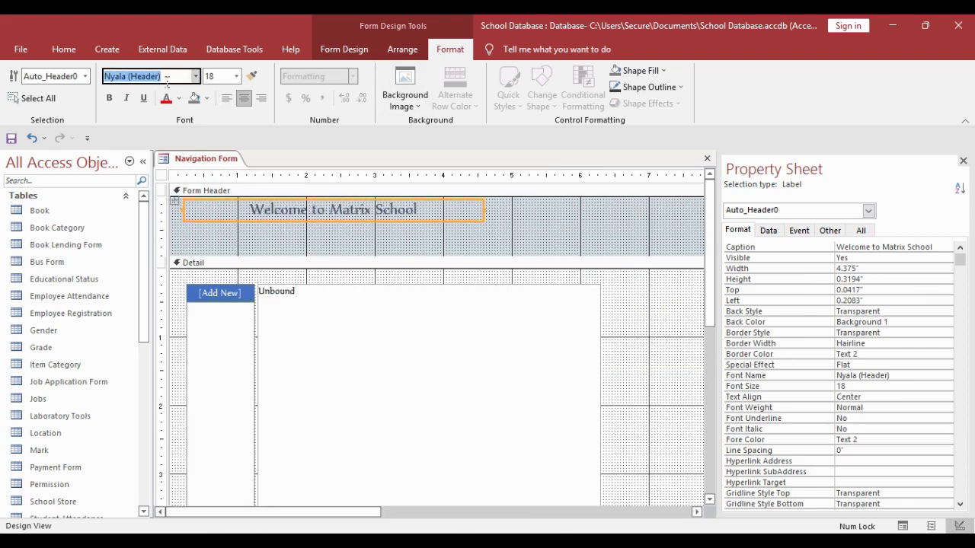
pyautogui.write('Algerian')
pyautogui.press('Return')
pyautogui.click(236, 77)
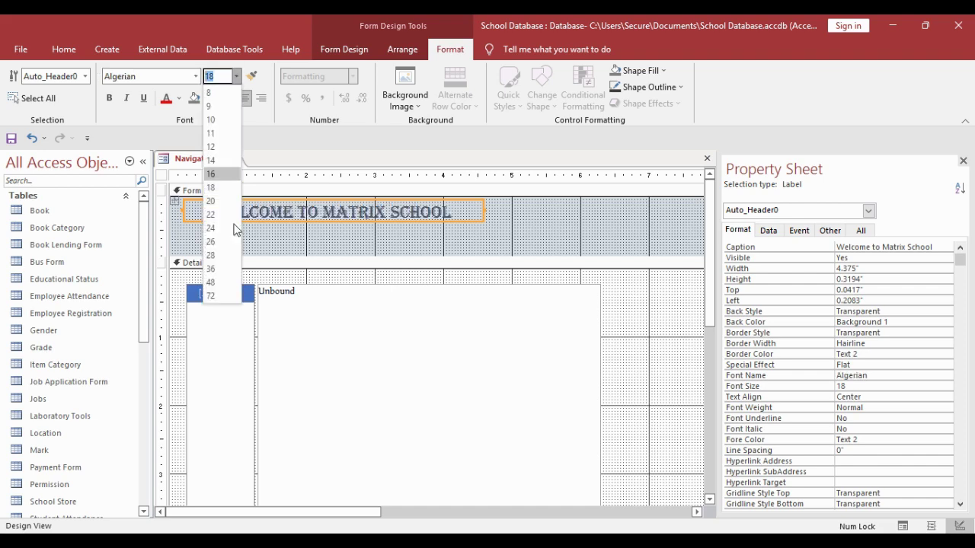
pyautogui.click(217, 269)
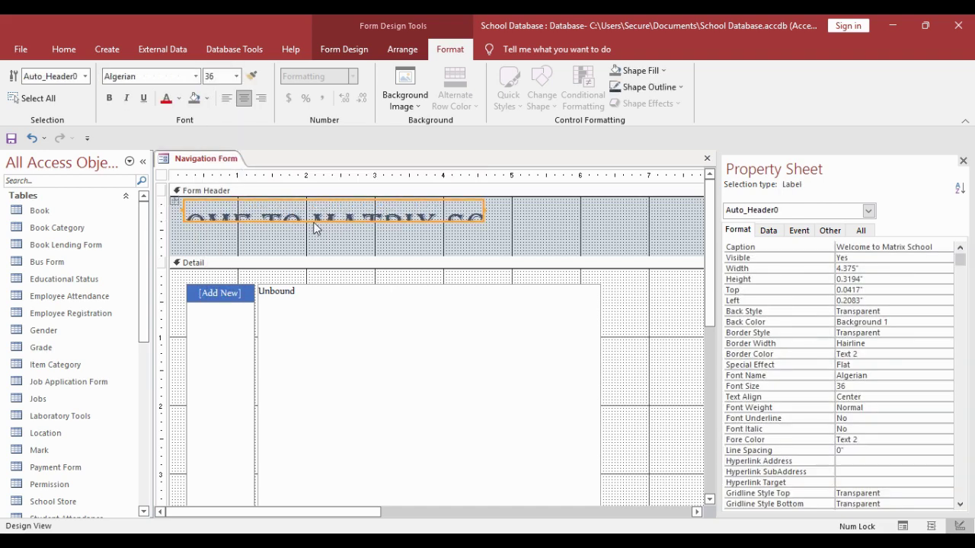
# - Resize the title label taller and stretch it across the header width
pyautogui.click(342, 229)
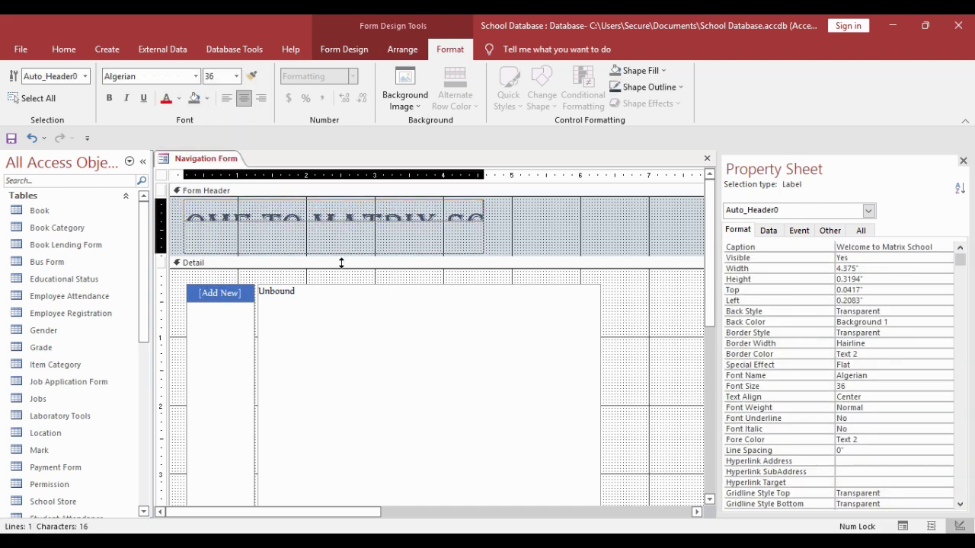
pyautogui.moveTo(342, 255); pyautogui.dragTo(341, 248)
pyautogui.moveTo(195, 232); pyautogui.dragTo(182, 231)
pyautogui.moveTo(495, 231); pyautogui.dragTo(549, 238)
# - Save the navigation form as 'Main Form'
pyautogui.rightClick(222, 157)
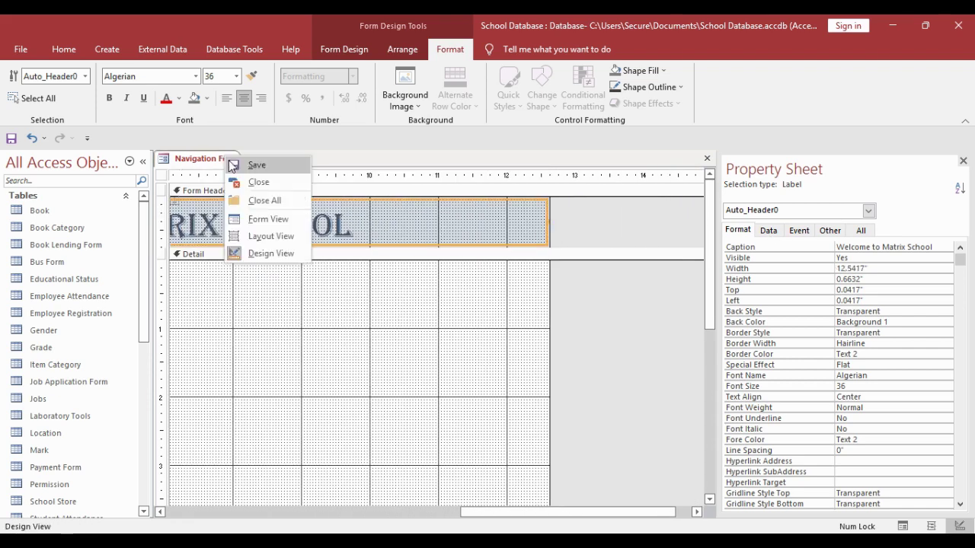
pyautogui.click(242, 165)
pyautogui.write('M')
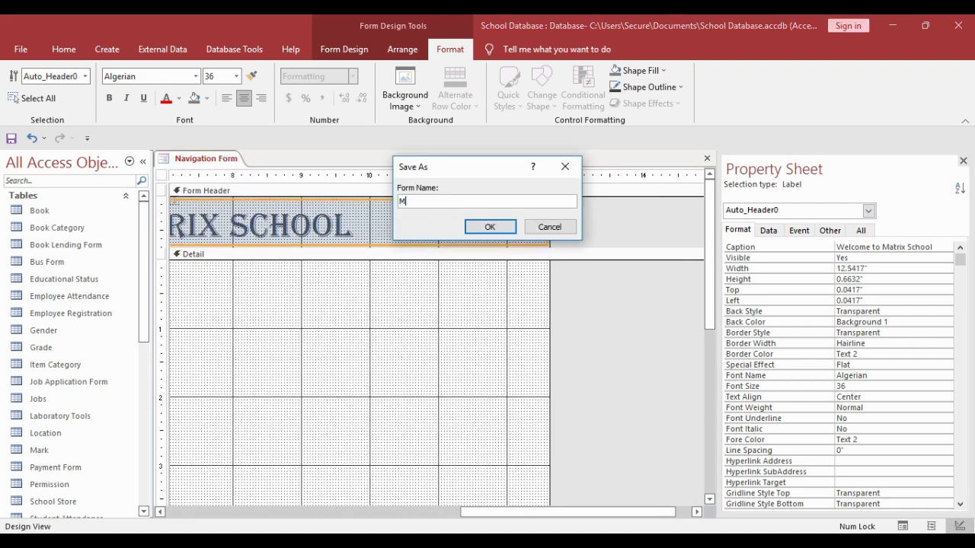
pyautogui.write('ain Form')
pyautogui.click(500, 229)
# - Set the form's Pop Up and Auto Center properties to Yes
pyautogui.click(162, 176)
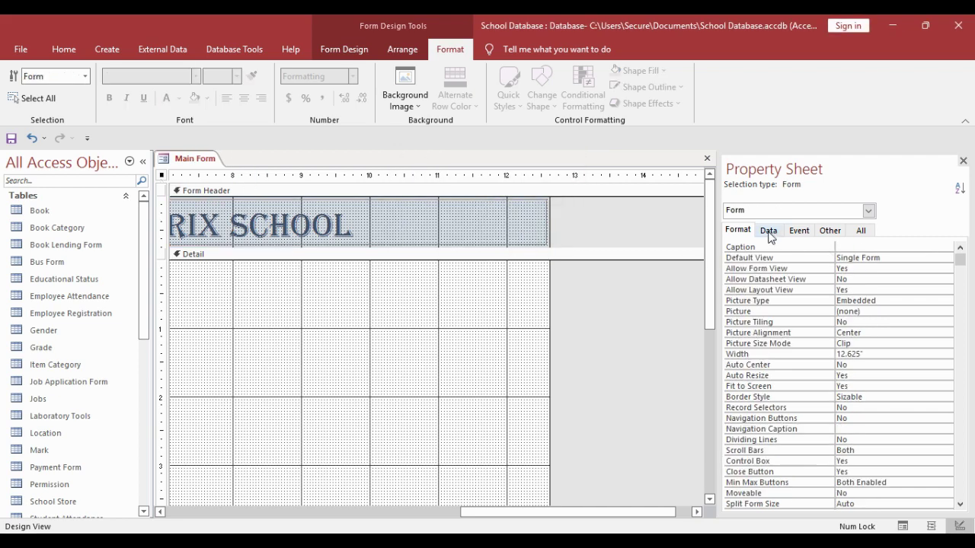
pyautogui.click(830, 230)
pyautogui.doubleClick(859, 248)
pyautogui.click(738, 230)
pyautogui.doubleClick(844, 365)
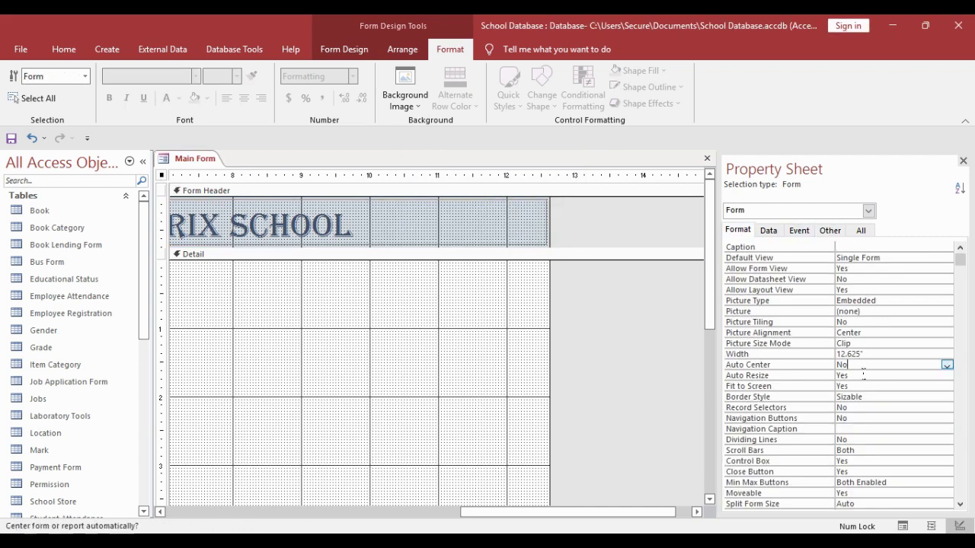
pyautogui.click(880, 419)
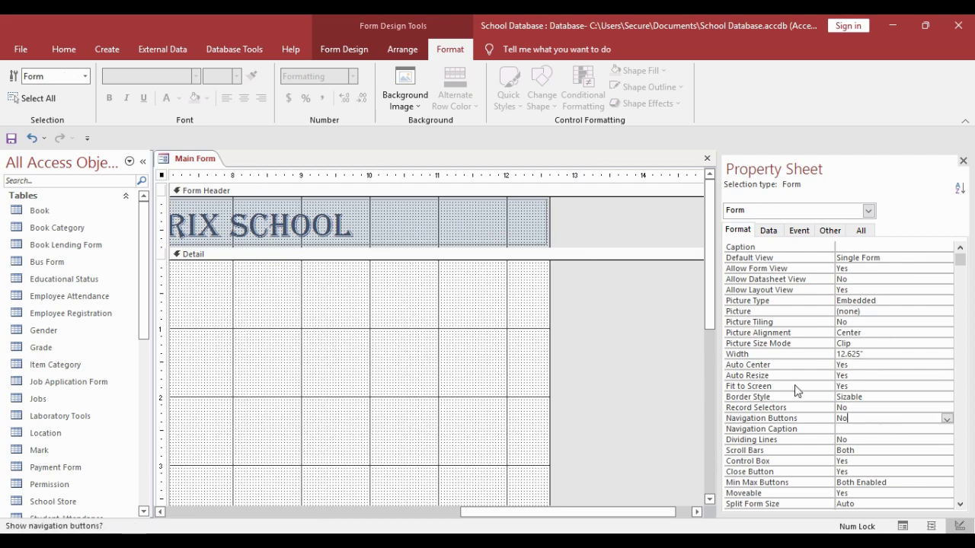
# - Close the Main Form design window
pyautogui.rightClick(196, 163)
pyautogui.click(220, 200)
pyautogui.moveTo(144, 204); pyautogui.dragTo(144, 364)
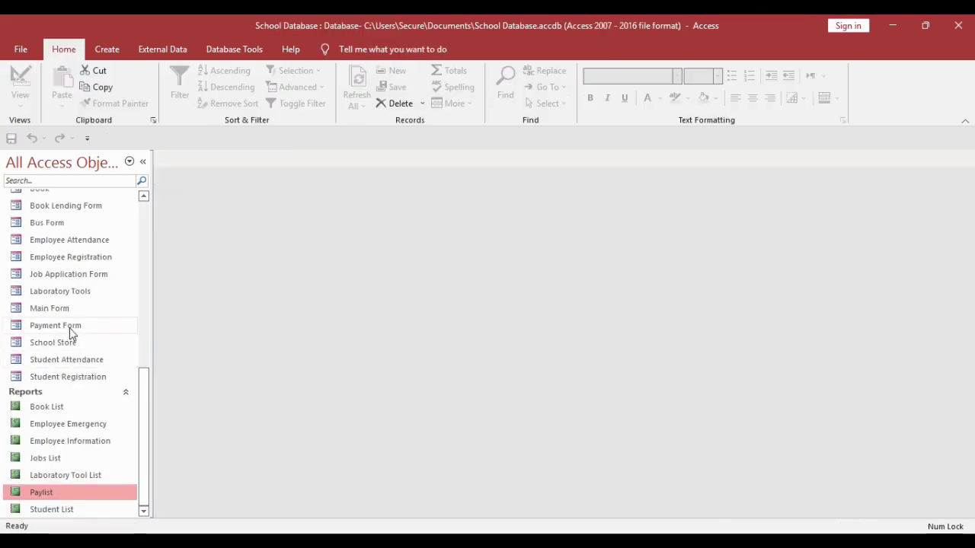
# - Reopen Main Form in Design View, widen the design area and title label, and enlarge the detail section
pyautogui.doubleClick(66, 309)
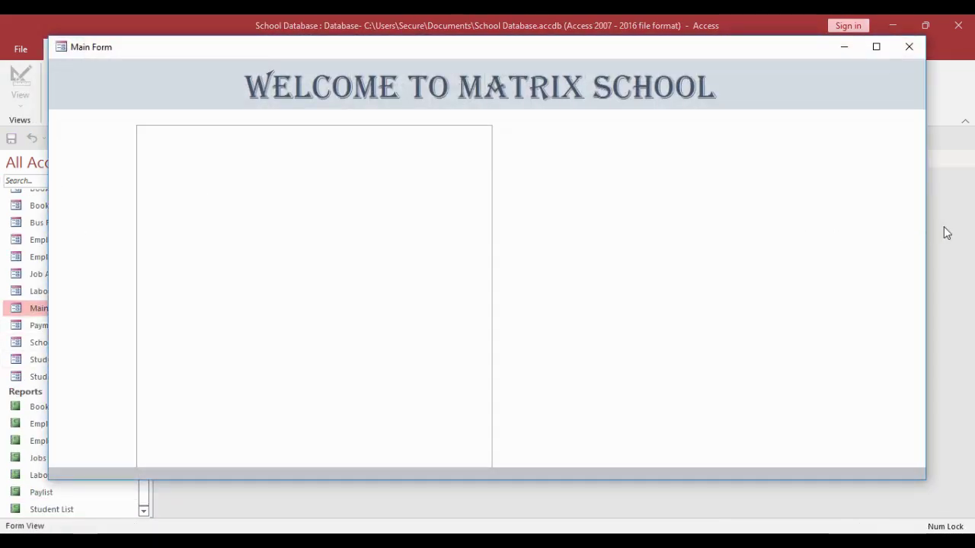
pyautogui.rightClick(736, 131)
pyautogui.click(778, 172)
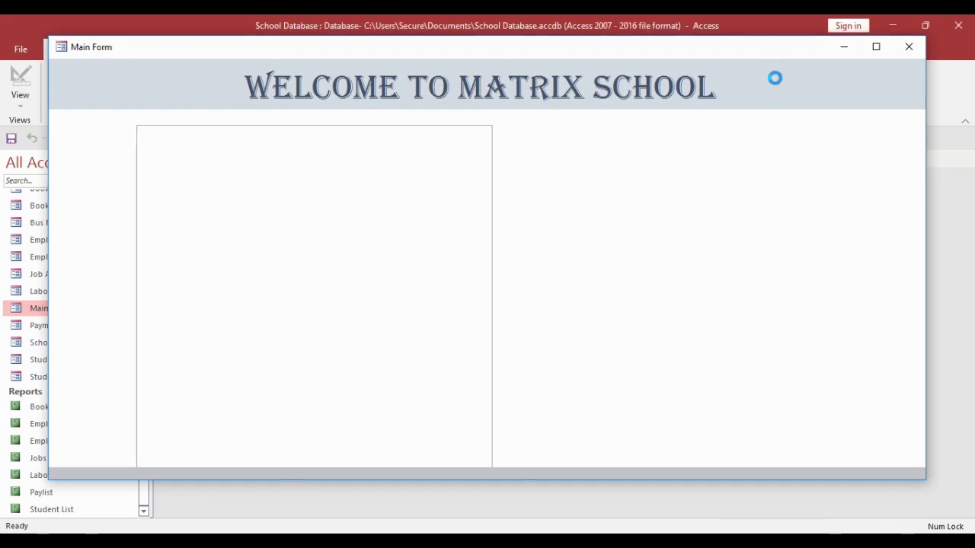
pyautogui.moveTo(340, 513); pyautogui.dragTo(652, 513)
pyautogui.moveTo(683, 412); pyautogui.dragTo(700, 410)
pyautogui.click(521, 233)
pyautogui.moveTo(529, 233); pyautogui.dragTo(701, 238)
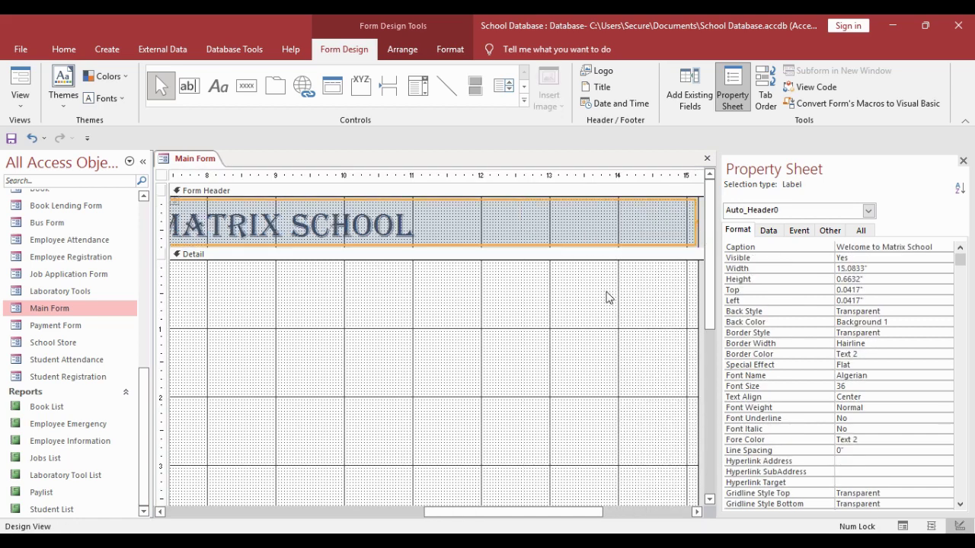
pyautogui.scroll(-3, 510, 378)
pyautogui.moveTo(523, 351); pyautogui.dragTo(525, 460)
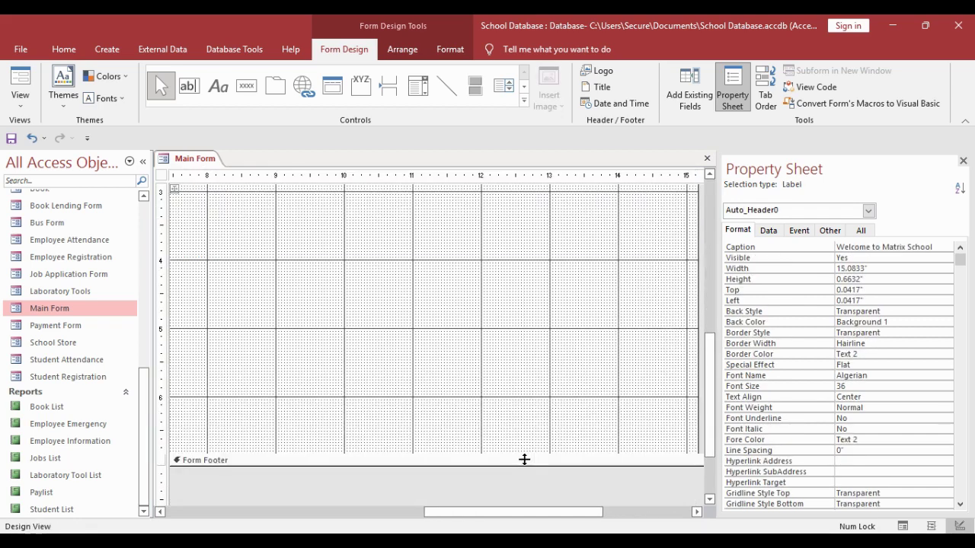
# - Close and reopen Main Form, then shrink the detail section height in Design View
pyautogui.rightClick(207, 161)
pyautogui.click(229, 188)
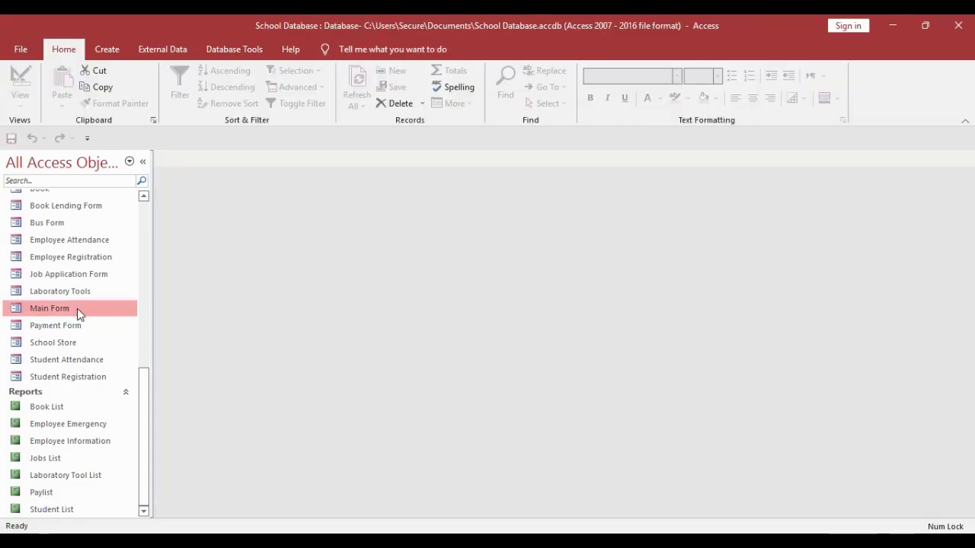
pyautogui.doubleClick(78, 308)
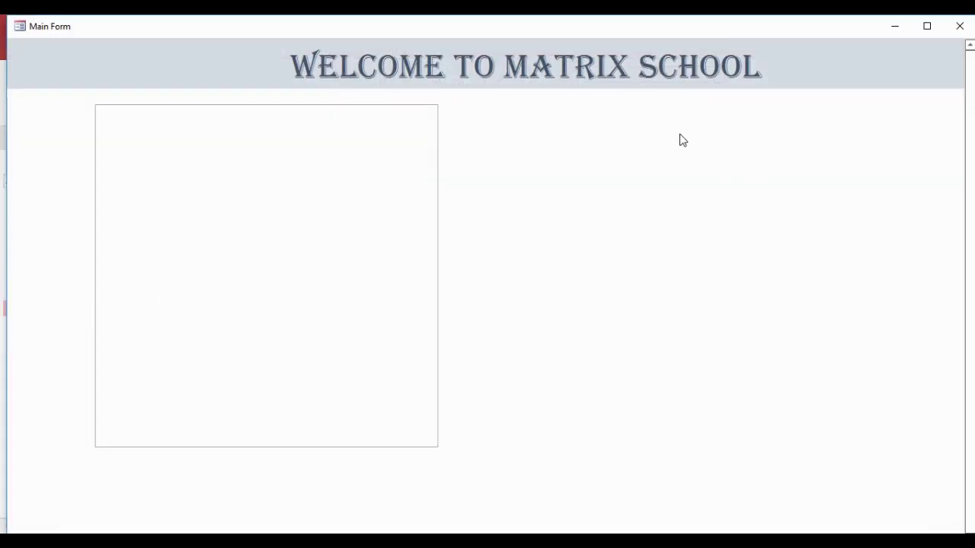
pyautogui.rightClick(725, 26)
pyautogui.click(771, 118)
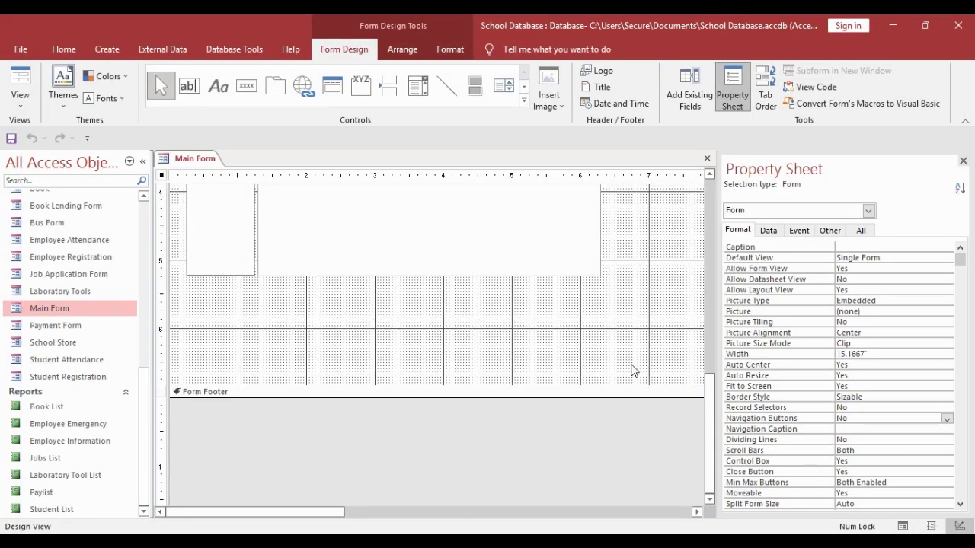
pyautogui.moveTo(636, 390); pyautogui.dragTo(646, 334)
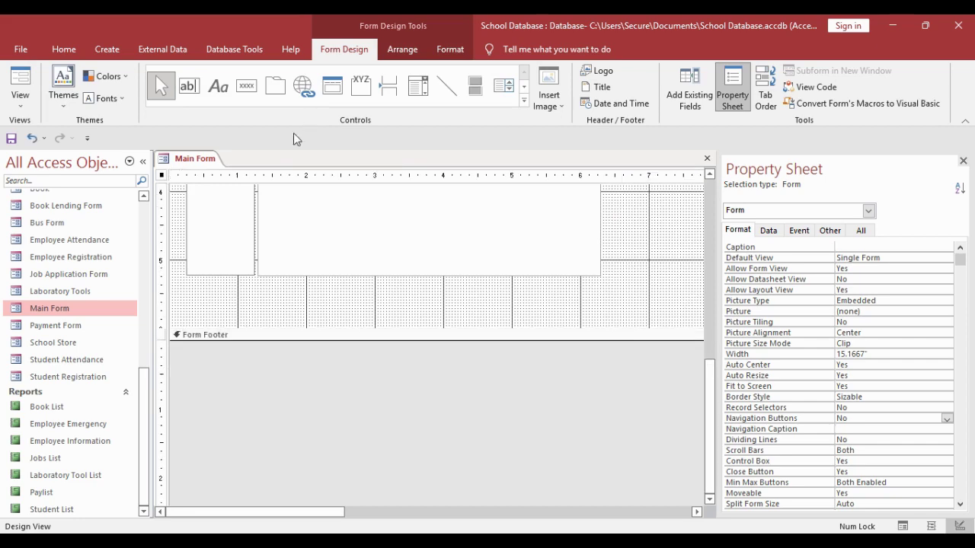
# - Reopen Main Form as a pop-up, then widen the design area and title label slightly
pyautogui.rightClick(192, 162)
pyautogui.click(213, 181)
pyautogui.doubleClick(65, 308)
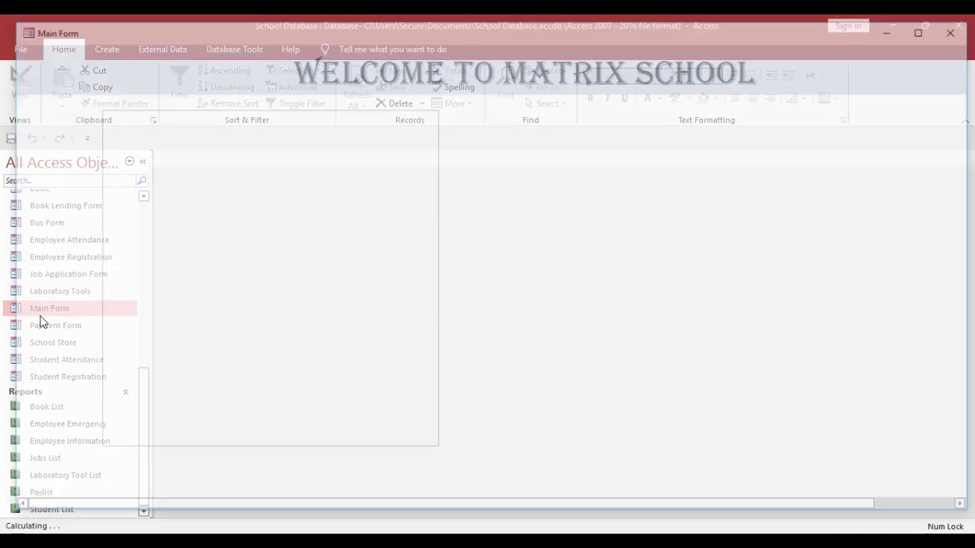
pyautogui.moveTo(707, 34); pyautogui.dragTo(698, 33)
pyautogui.rightClick(844, 82)
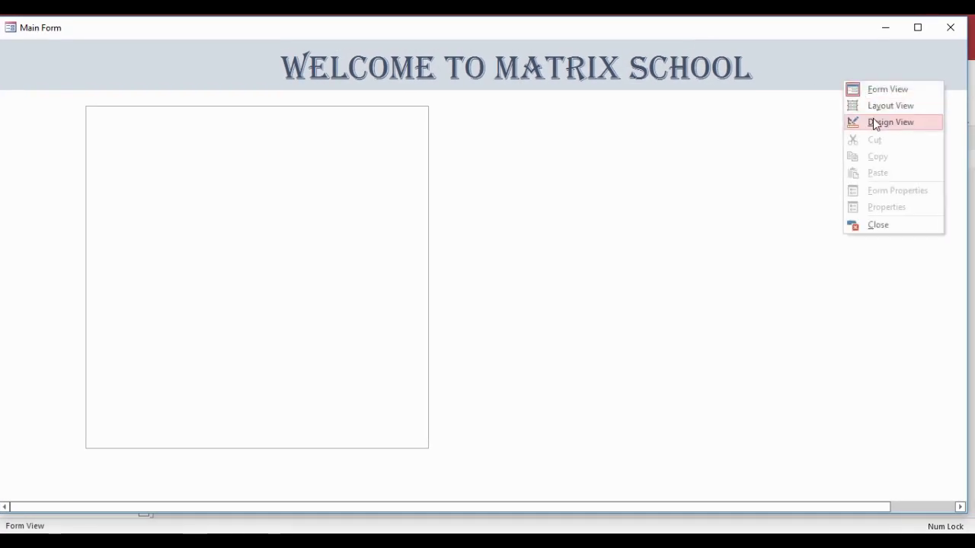
pyautogui.click(872, 119)
pyautogui.moveTo(422, 508); pyautogui.dragTo(655, 443)
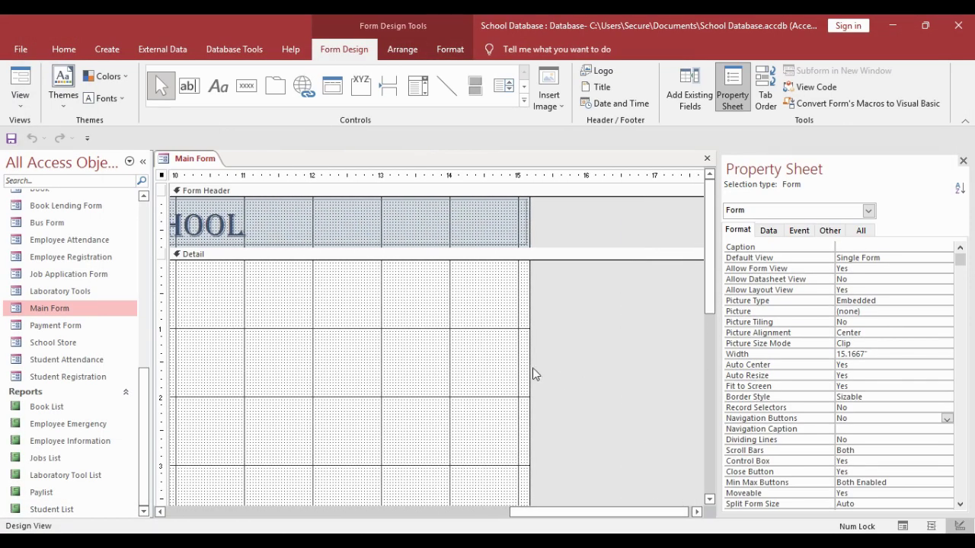
pyautogui.moveTo(532, 373); pyautogui.dragTo(548, 376)
pyautogui.click(519, 246)
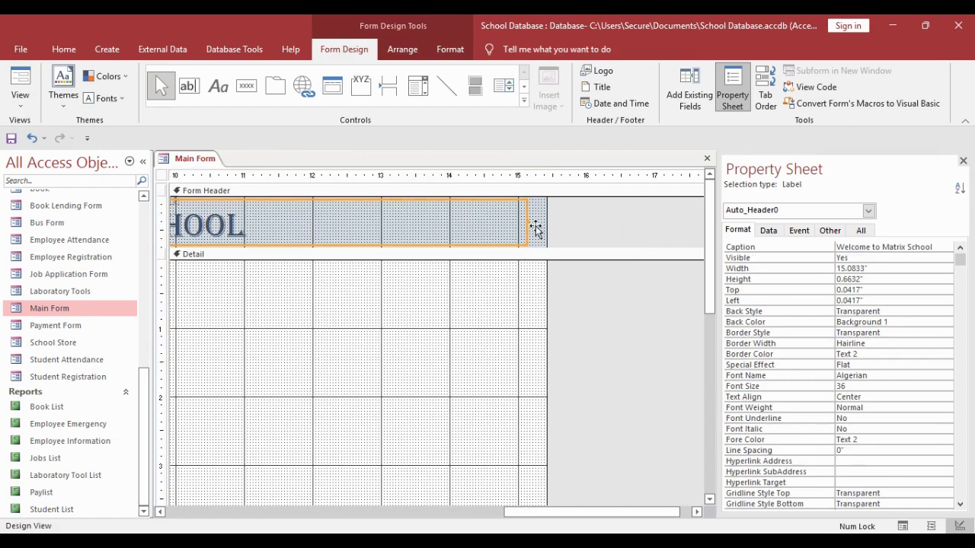
pyautogui.moveTo(535, 229); pyautogui.dragTo(546, 233)
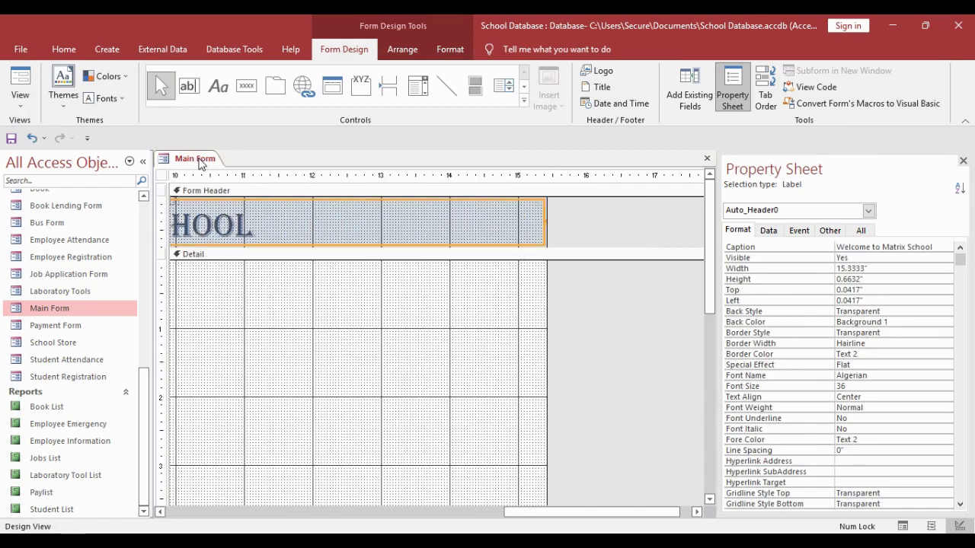
# - Reopen Main Form in Design View and select the navigation subform and detail row controls
pyautogui.rightClick(199, 165)
pyautogui.click(221, 194)
pyautogui.doubleClick(60, 310)
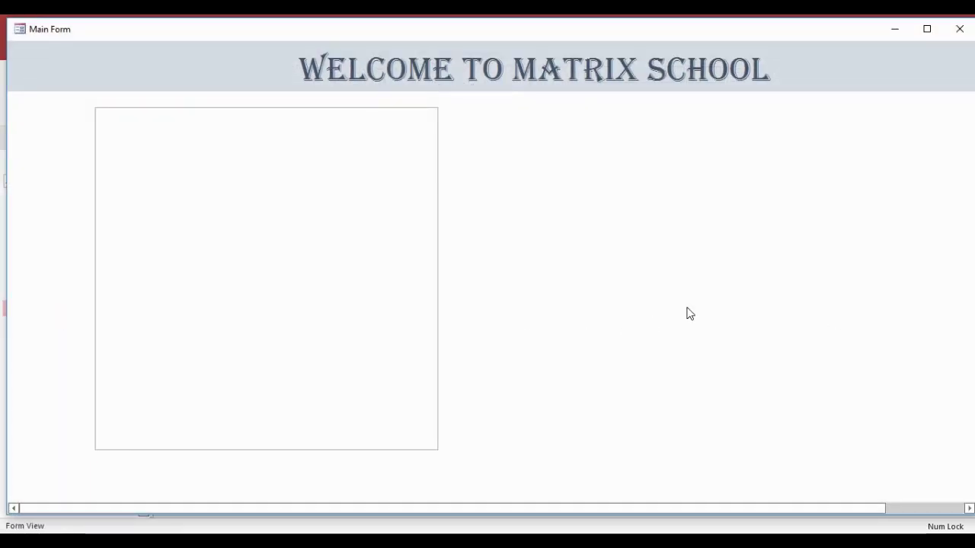
pyautogui.moveTo(699, 38); pyautogui.dragTo(694, 31)
pyautogui.rightClick(491, 69)
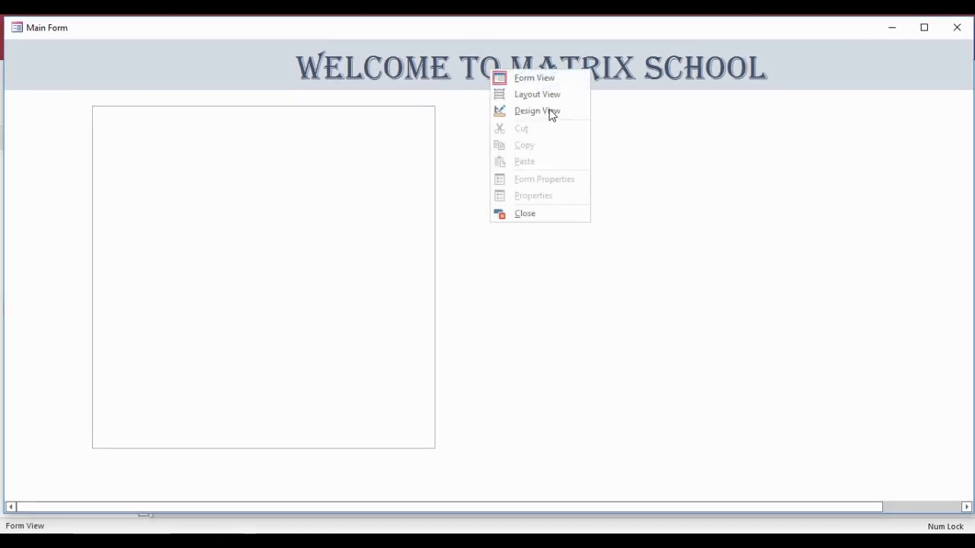
pyautogui.click(551, 114)
pyautogui.click(409, 309)
pyautogui.click(161, 266)
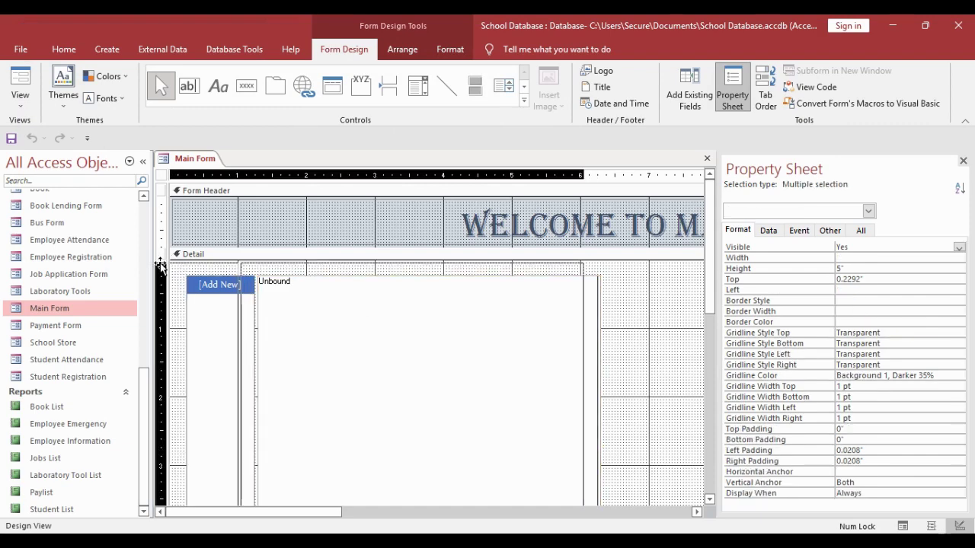
# - Widen the navigation button column by dragging the [Add New] button's right edge
pyautogui.click(660, 387)
pyautogui.scroll(-2, 252, 356)
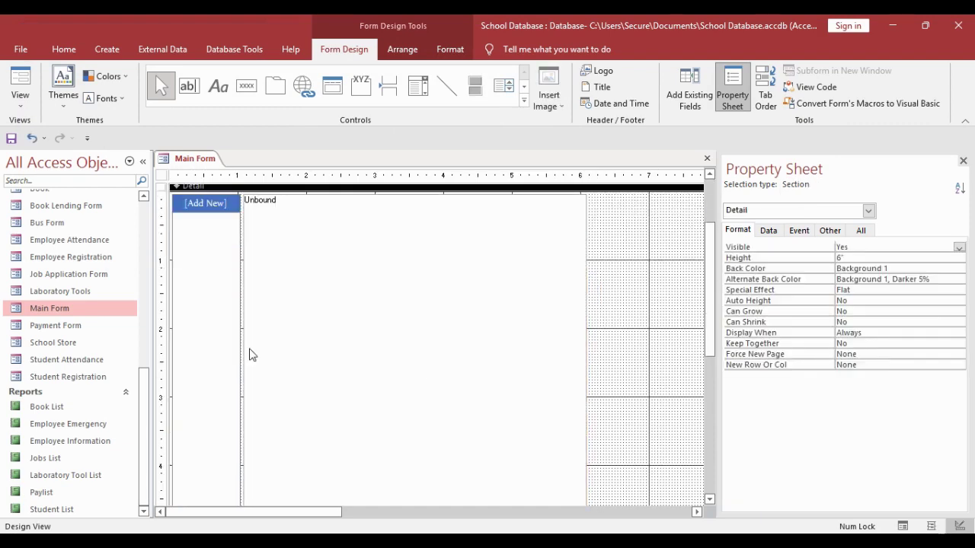
pyautogui.click(245, 373)
pyautogui.click(615, 353)
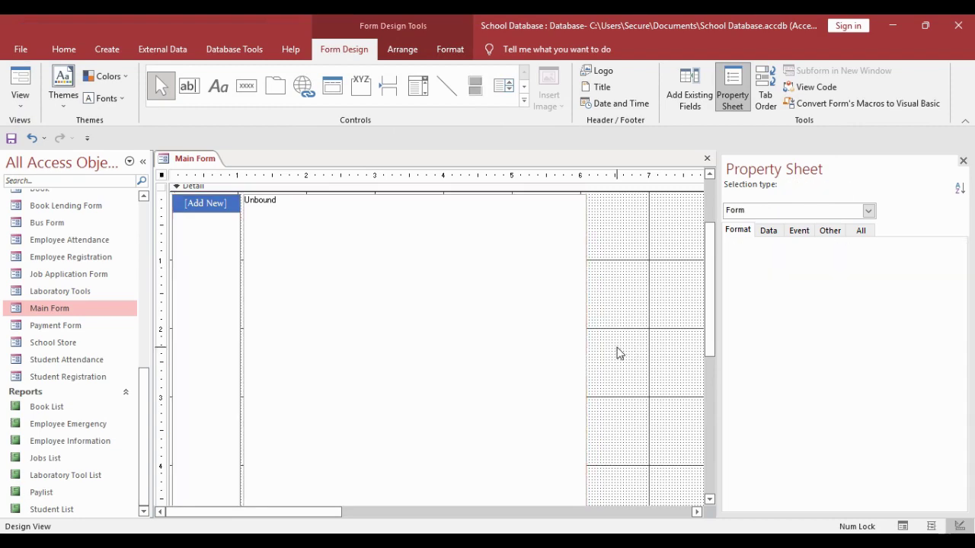
pyautogui.click(243, 366)
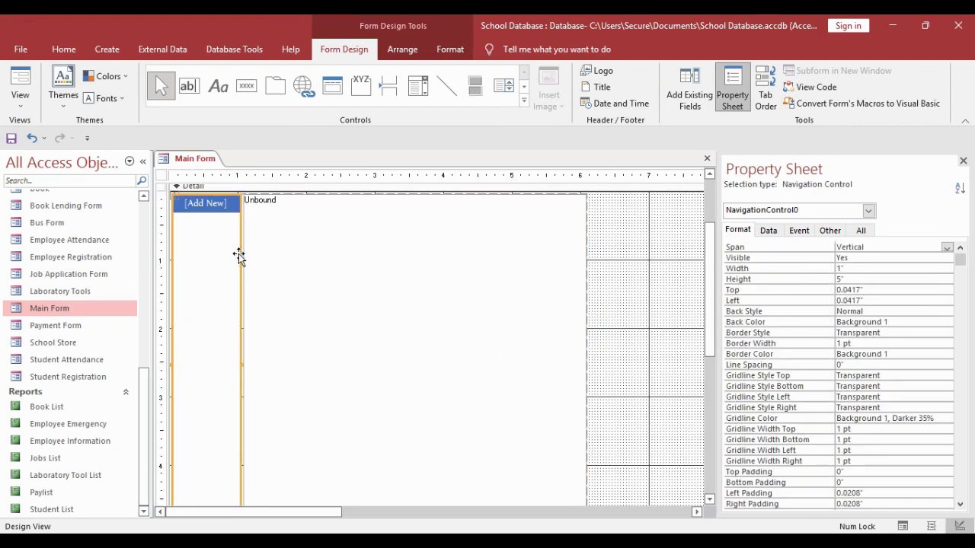
pyautogui.click(230, 206)
pyautogui.moveTo(253, 213); pyautogui.dragTo(323, 211)
# - Stretch the navigation subform's right edge to about 13.29 inches wide
pyautogui.click(472, 282)
pyautogui.moveTo(337, 519); pyautogui.dragTo(512, 519)
pyautogui.hscroll(5, 653, 387)
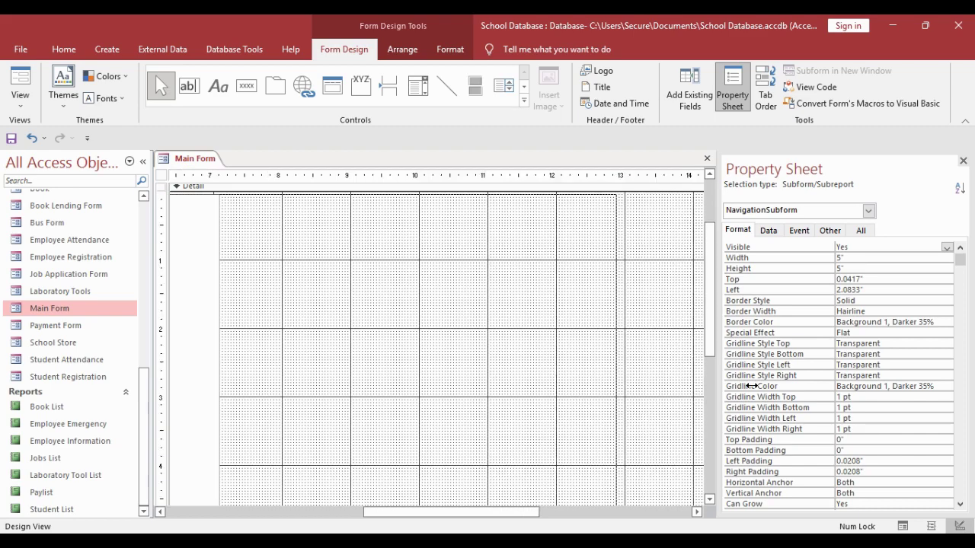
pyautogui.moveTo(644, 395); pyautogui.dragTo(638, 395)
pyautogui.scroll(-3, 450, 444)
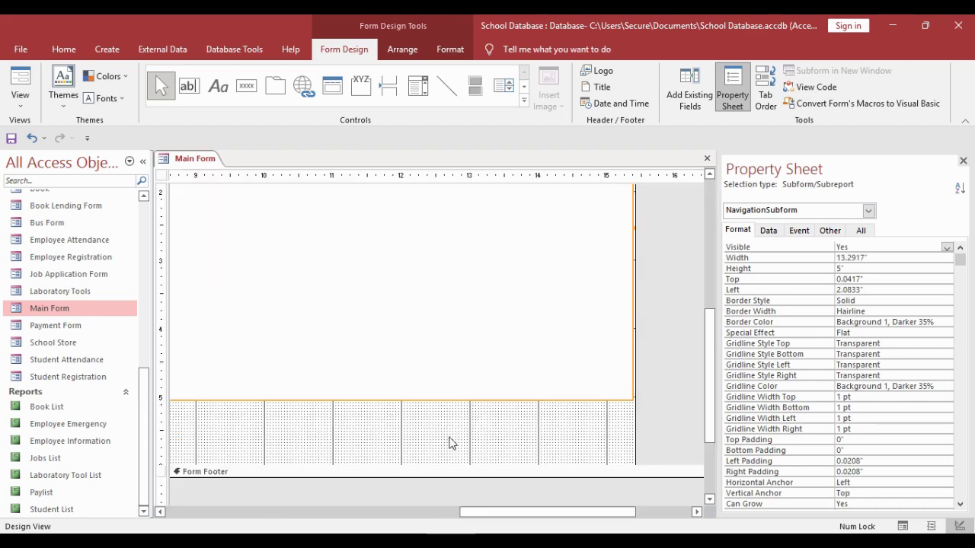
pyautogui.moveTo(507, 512); pyautogui.dragTo(405, 524)
# - Drag the navigation subform's bottom edge down to 5.875 inches tall
pyautogui.click(403, 411)
pyautogui.click(400, 399)
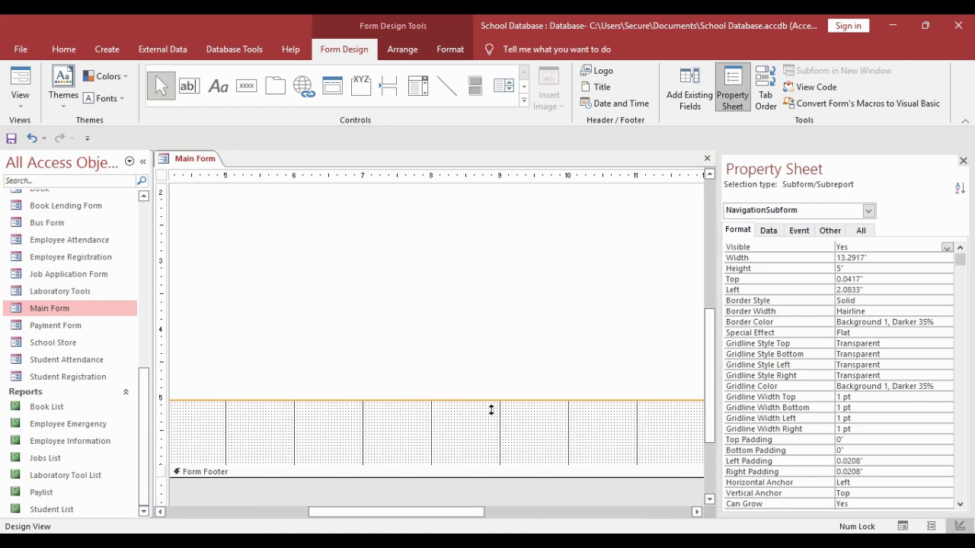
pyautogui.moveTo(491, 409); pyautogui.dragTo(488, 467)
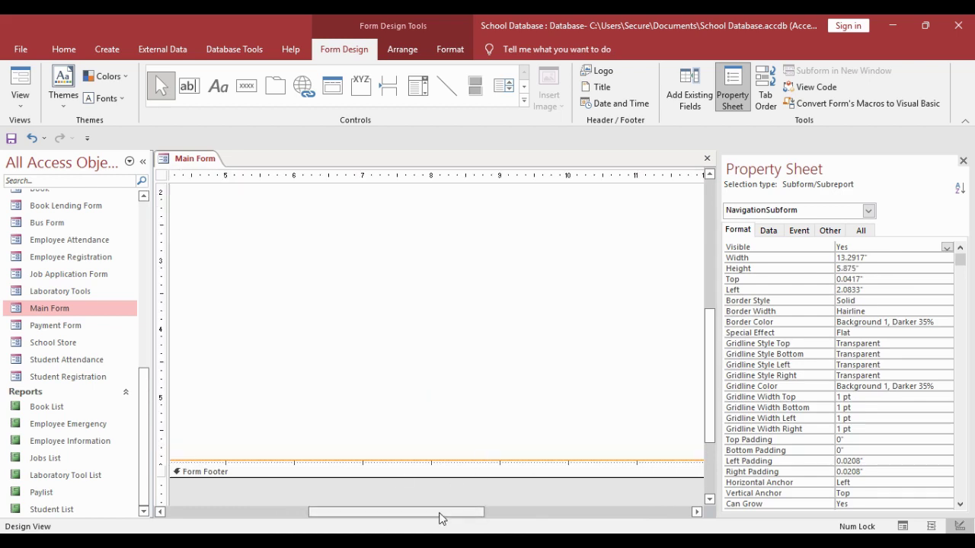
pyautogui.moveTo(442, 514); pyautogui.dragTo(262, 500)
pyautogui.scroll(5, 266, 427)
pyautogui.click(263, 378)
pyautogui.rightClick(263, 378)
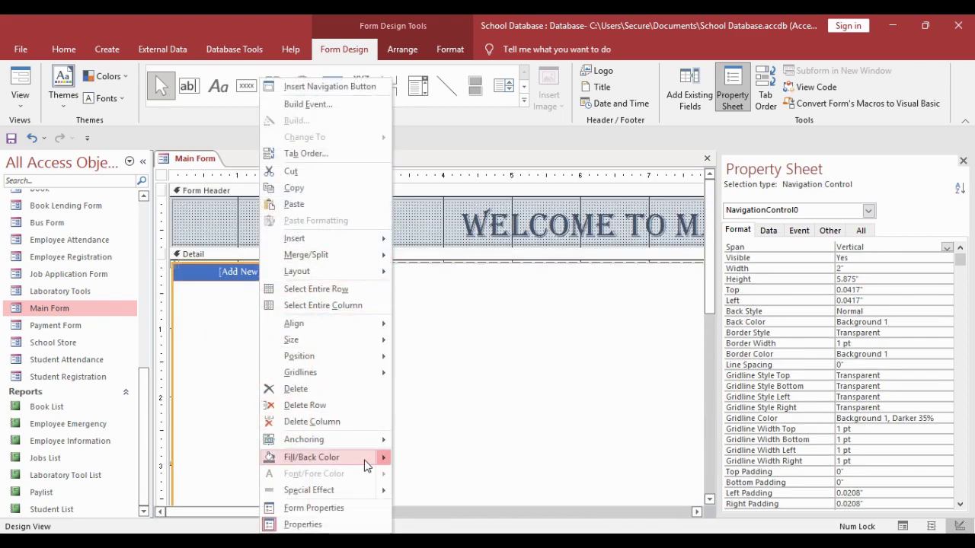
# - Make the navigation control background transparent and add a 'Welcome' tab
pyautogui.moveTo(377, 457)
pyautogui.click(462, 425)
pyautogui.click(254, 281)
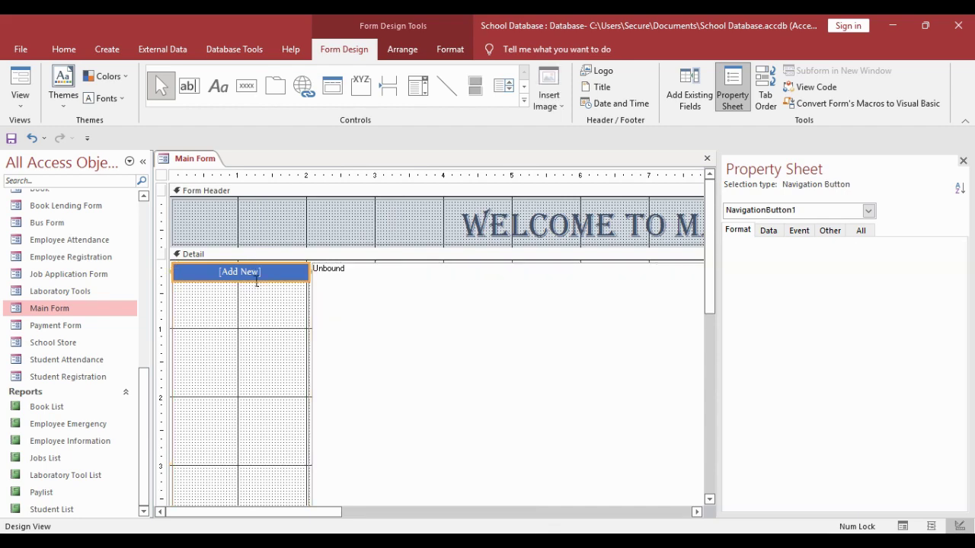
pyautogui.click(272, 280)
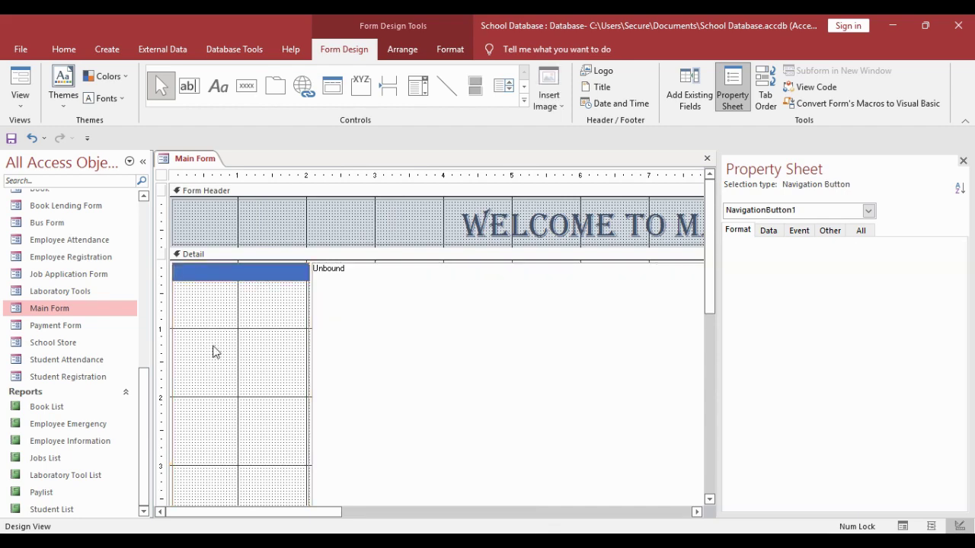
pyautogui.write('Welcome')
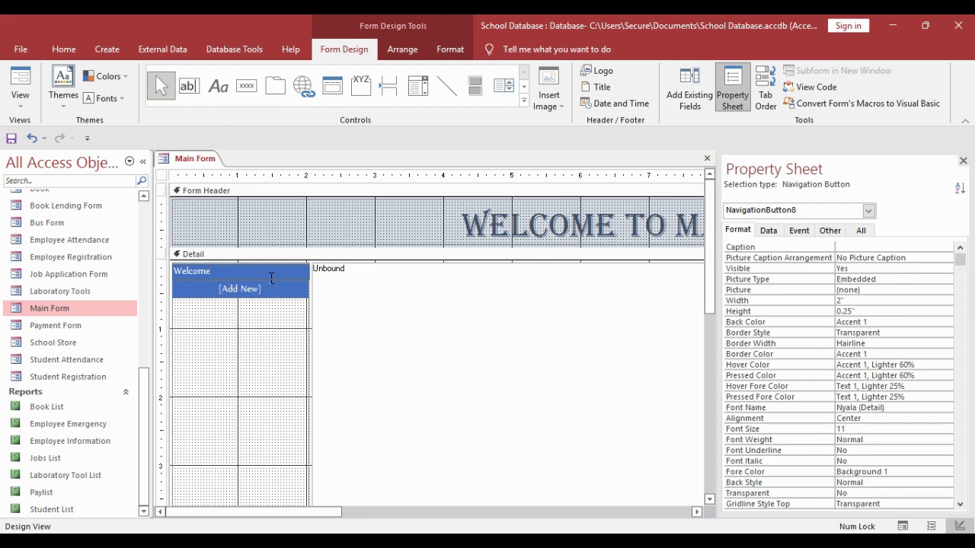
pyautogui.click(265, 290)
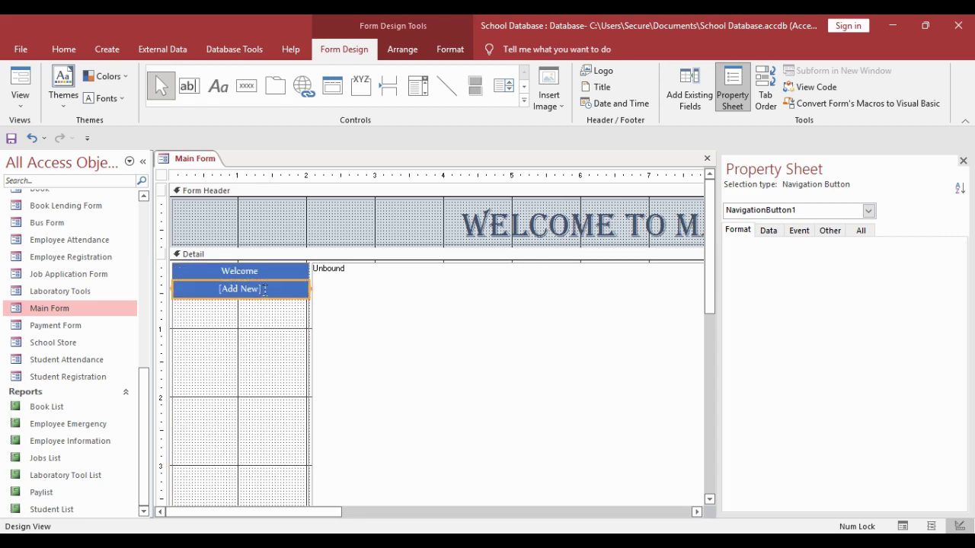
# - Add navigation tabs named Student, Employee and Library
pyautogui.click(265, 290)
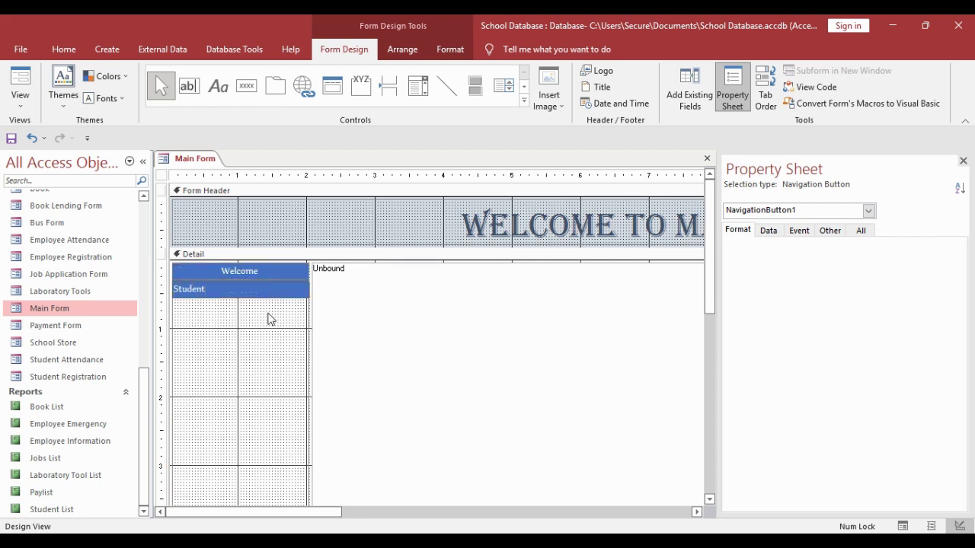
pyautogui.click(268, 319)
pyautogui.click(269, 312)
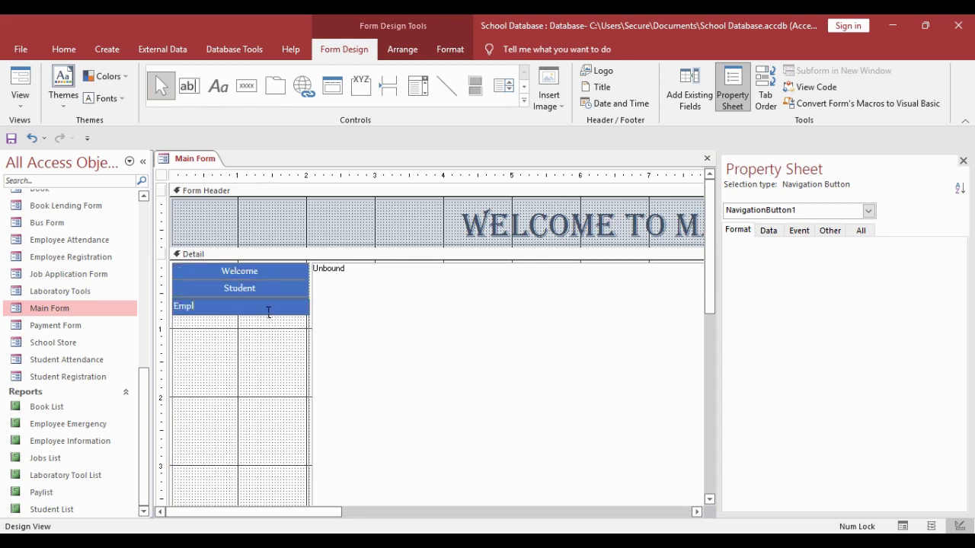
pyautogui.click(266, 325)
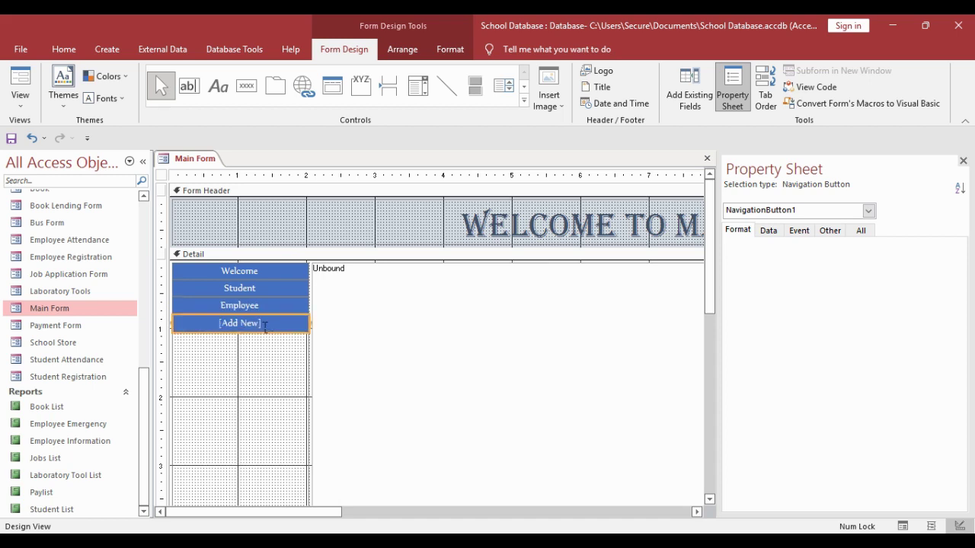
pyautogui.scroll(2, 65, 373)
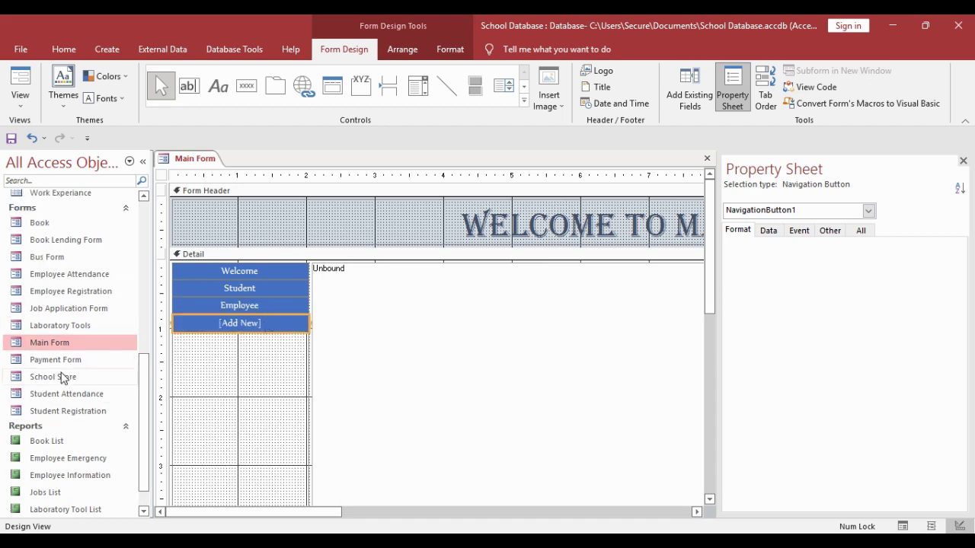
pyautogui.click(258, 330)
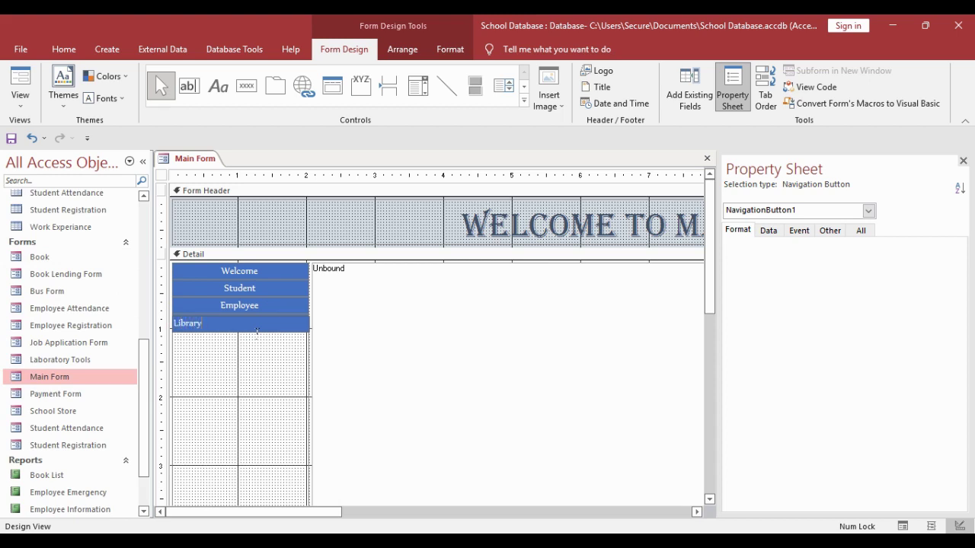
pyautogui.click(265, 350)
# - Add navigation tabs named Laboratory, School Store and Vacancy Announcement
pyautogui.click(270, 345)
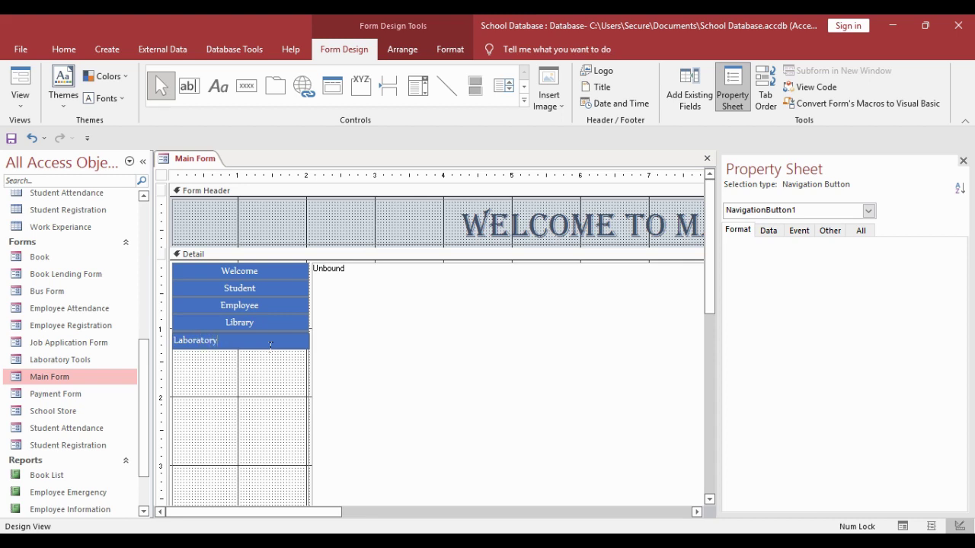
pyautogui.click(263, 361)
pyautogui.click(275, 365)
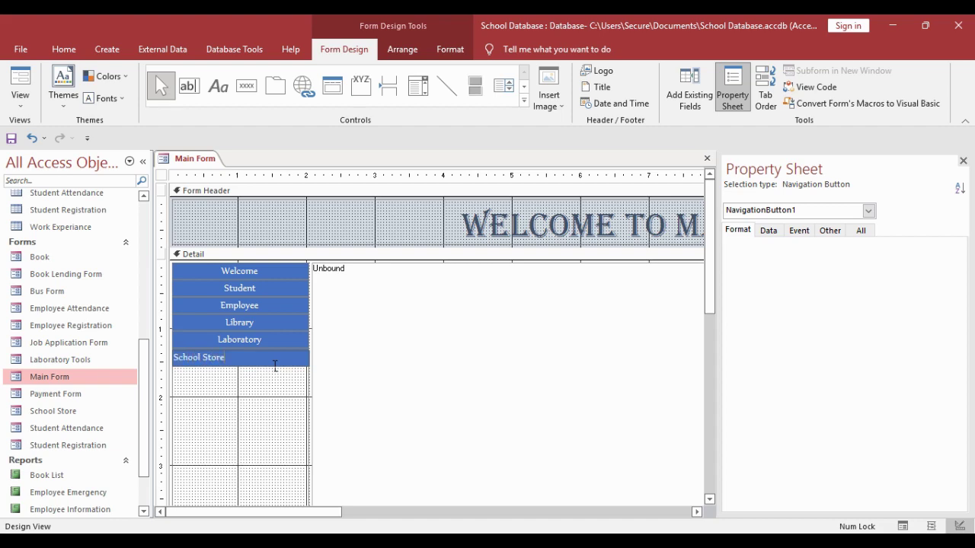
pyautogui.click(270, 377)
pyautogui.click(276, 379)
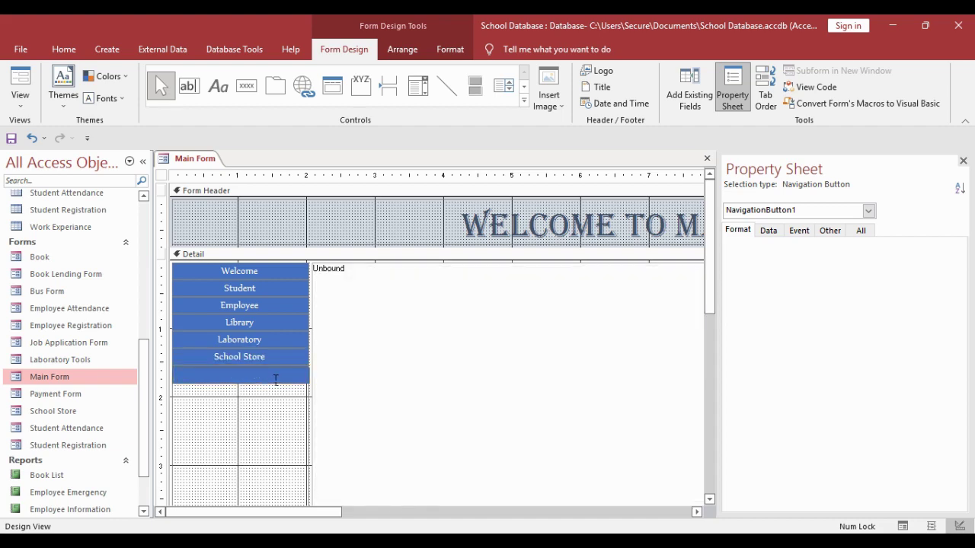
pyautogui.write('Vacancy Announcement')
pyautogui.click(240, 268)
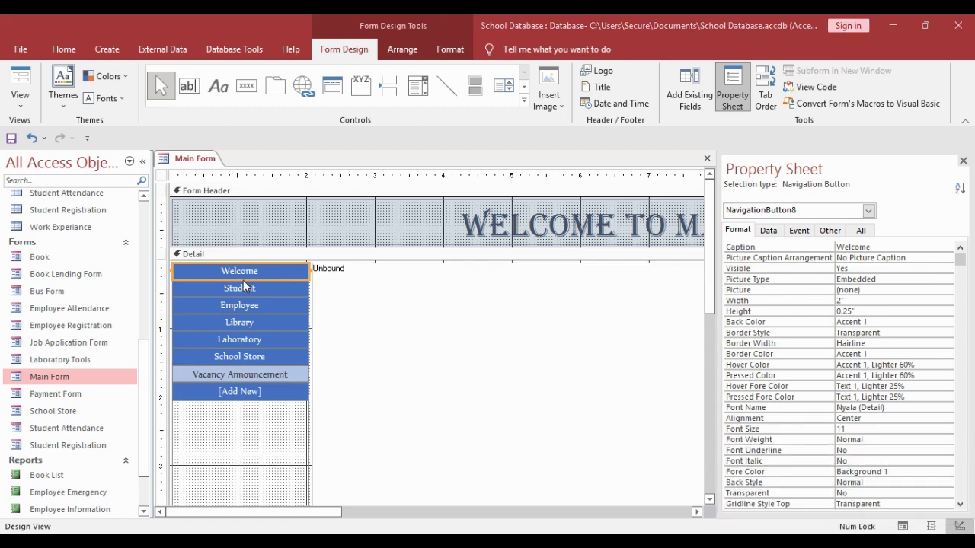
# - Widen the button column and make the Welcome, Student and Employee buttons taller
pyautogui.moveTo(242, 280); pyautogui.dragTo(242, 292)
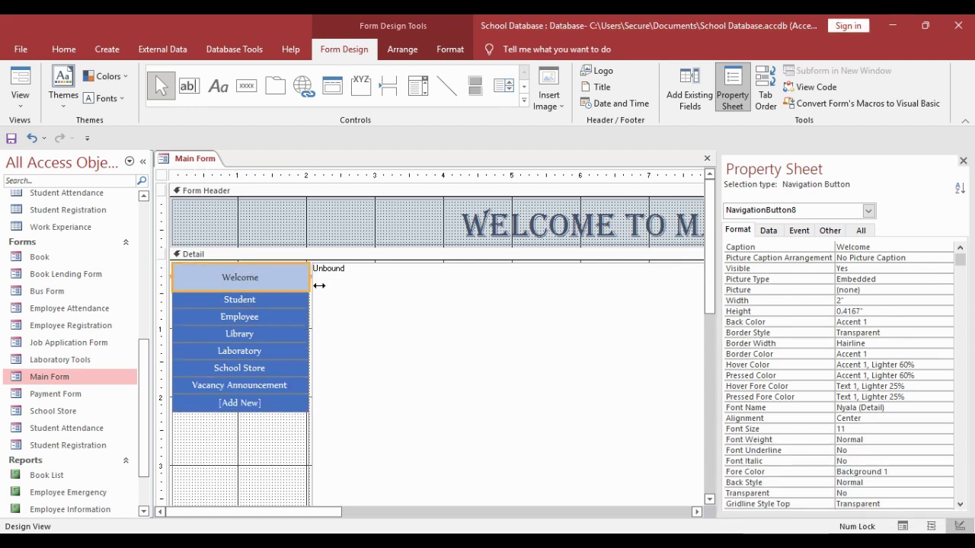
pyautogui.moveTo(318, 285); pyautogui.dragTo(324, 283)
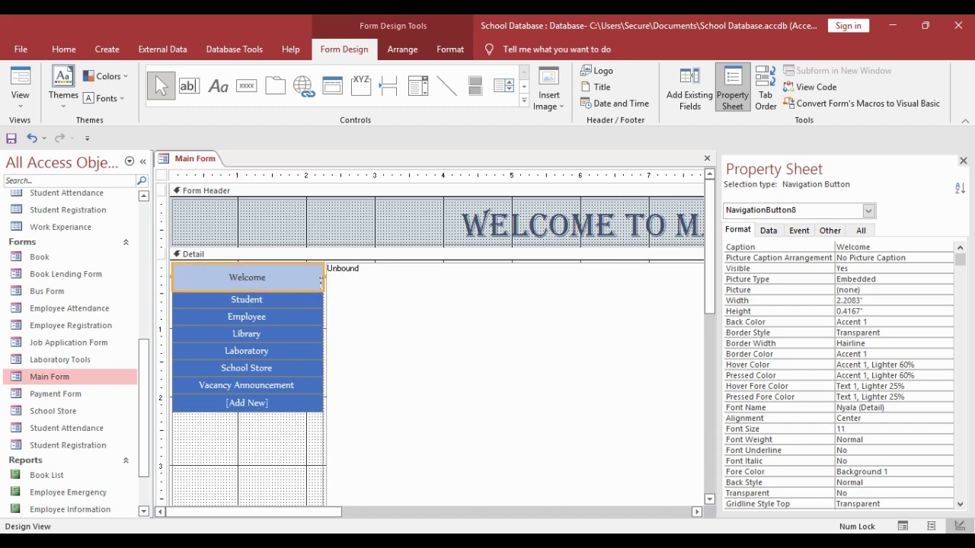
pyautogui.click(252, 299)
pyautogui.moveTo(252, 306); pyautogui.dragTo(248, 340)
pyautogui.scroll(-2, 246, 335)
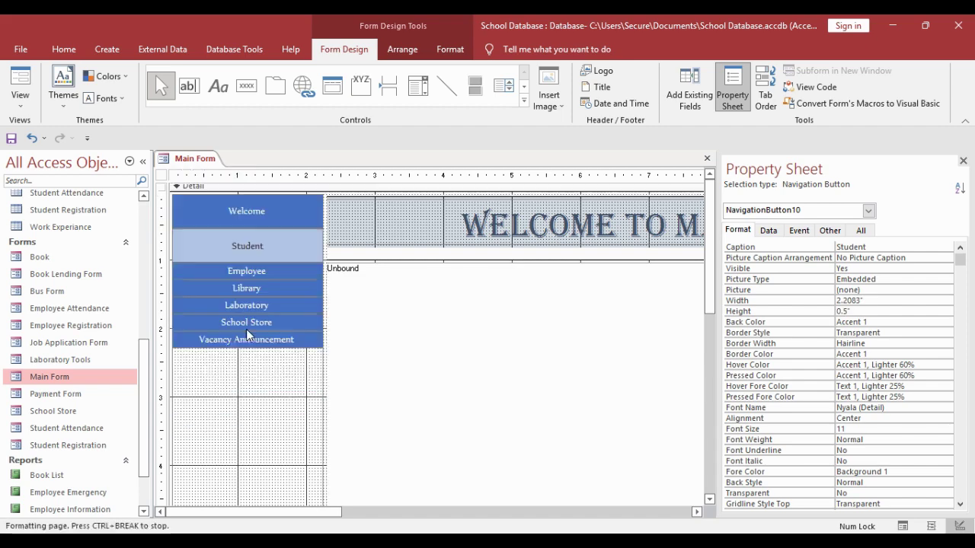
pyautogui.click(265, 276)
pyautogui.moveTo(266, 281); pyautogui.dragTo(250, 337)
# - Make the Laboratory button taller, then select all navigation buttons together
pyautogui.click(253, 306)
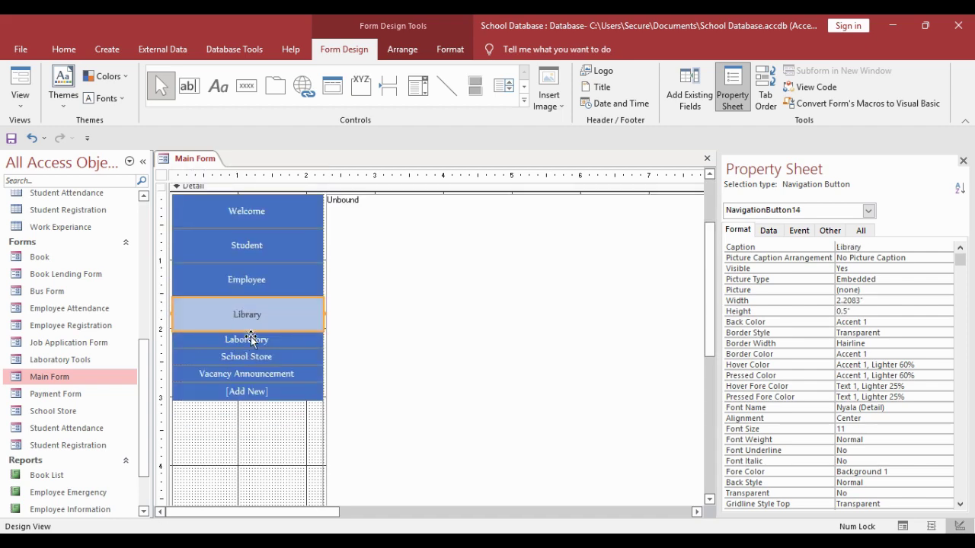
pyautogui.click(251, 339)
pyautogui.scroll(-2, 251, 320)
pyautogui.moveTo(253, 281); pyautogui.dragTo(258, 360)
pyautogui.click(243, 304)
pyautogui.click(257, 339)
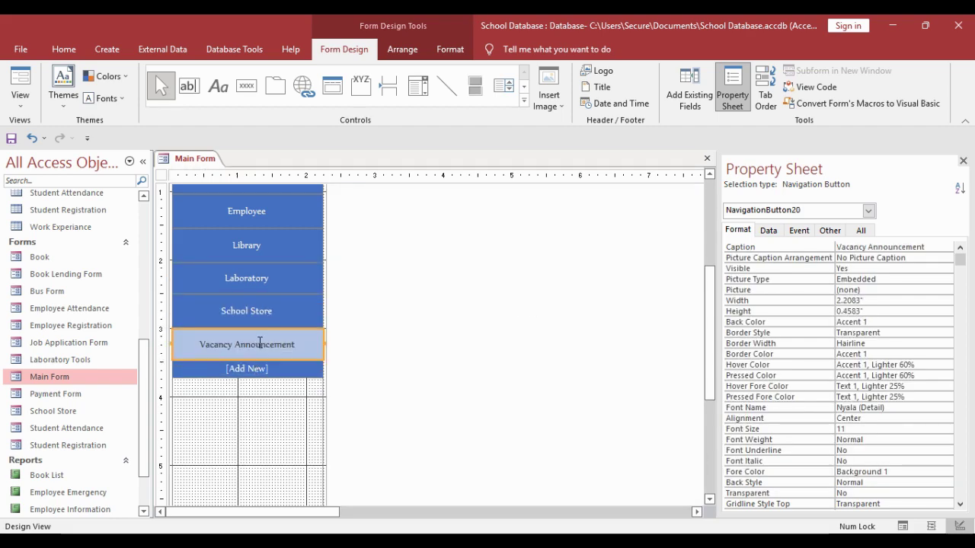
pyautogui.scroll(3, 257, 351)
pyautogui.click(256, 280)
pyautogui.keyDown('shift'); pyautogui.click(249, 479); pyautogui.keyUp('shift')
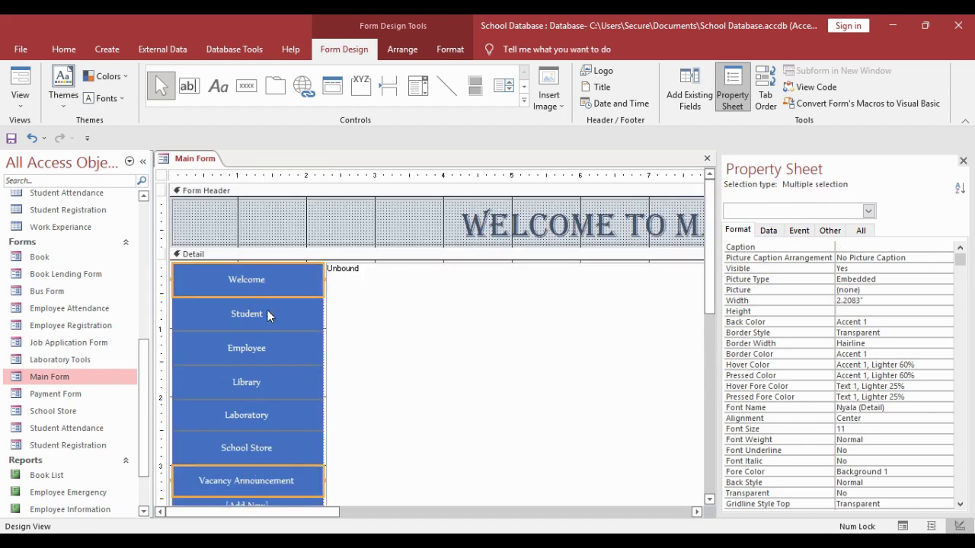
# - Give the navigation buttons an automatic outline, a bevel effect and a cyan fill
pyautogui.click(236, 448)
pyautogui.click(450, 49)
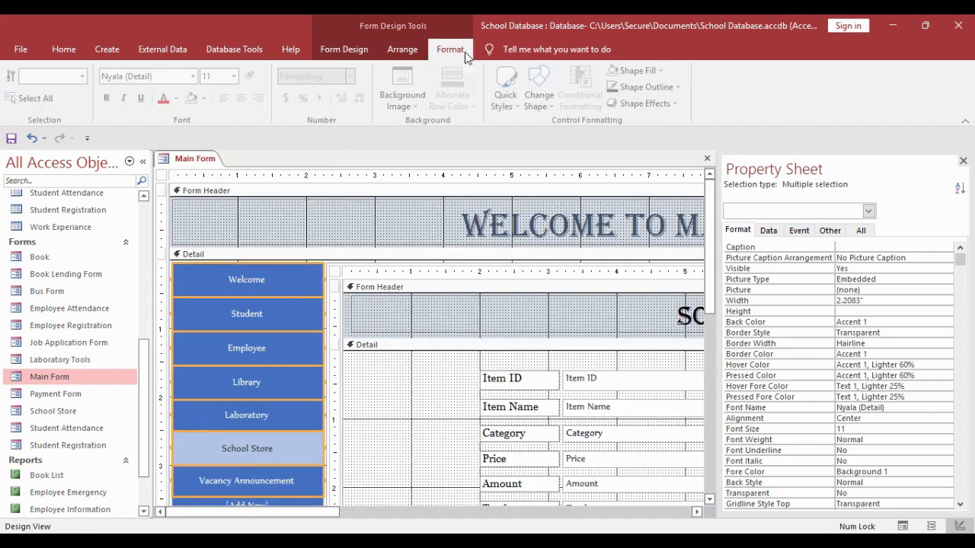
pyautogui.click(648, 87)
pyautogui.click(681, 104)
pyautogui.click(661, 106)
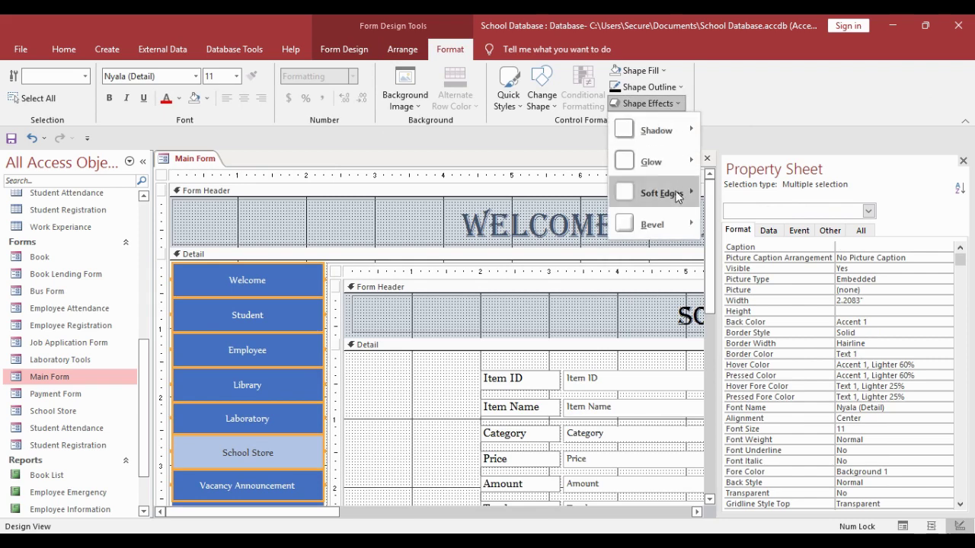
pyautogui.moveTo(668, 211)
pyautogui.click(841, 299)
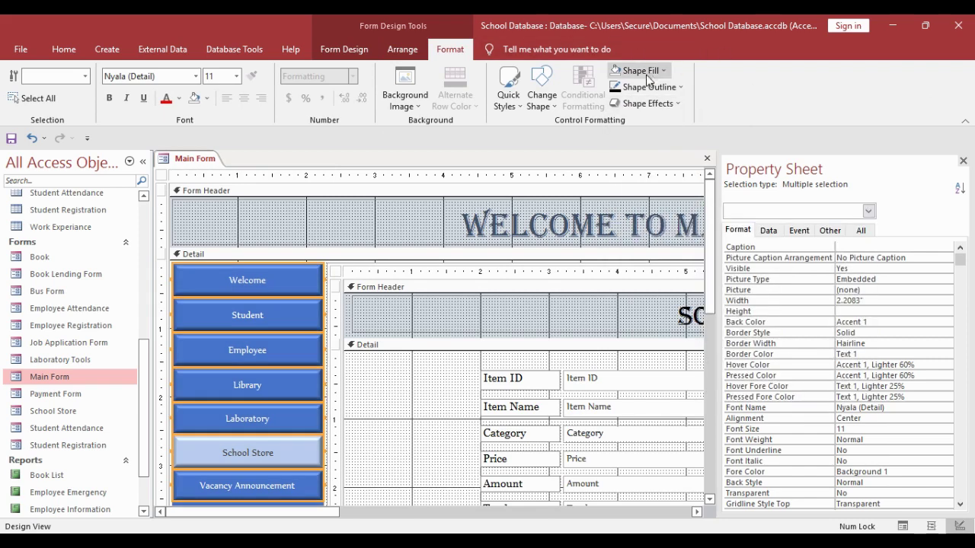
pyautogui.click(639, 70)
pyautogui.click(689, 271)
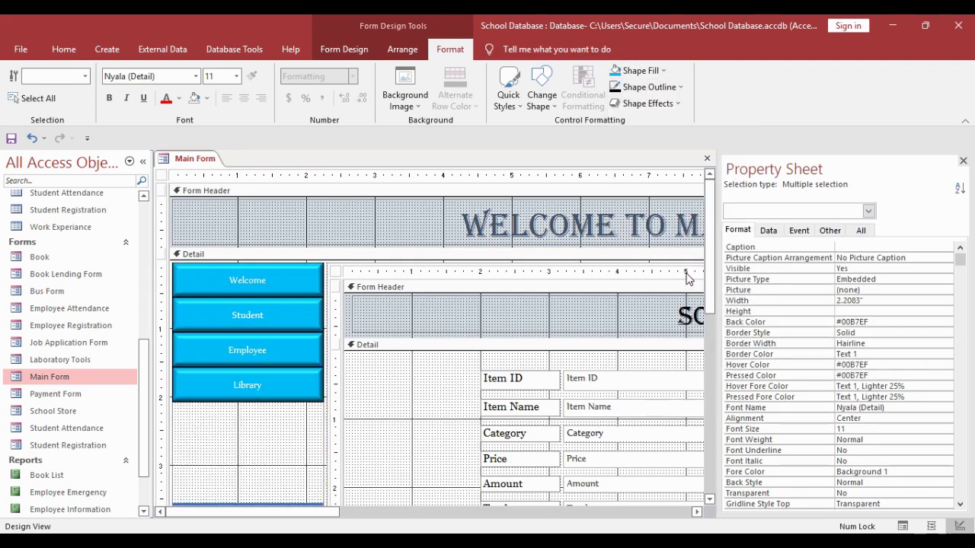
# - Set the navigation buttons' font to Georgia at size 12
pyautogui.click(192, 76)
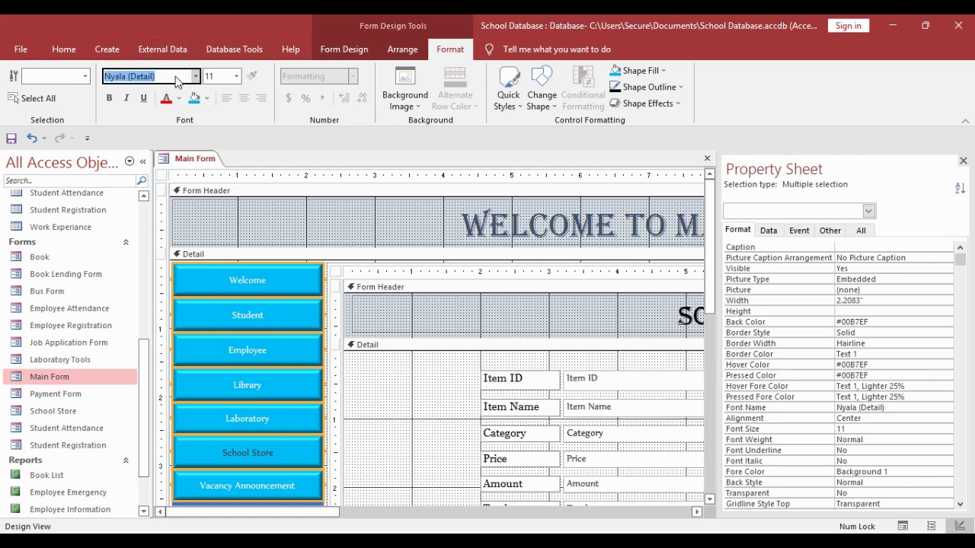
pyautogui.write('Georgia')
pyautogui.click(237, 77)
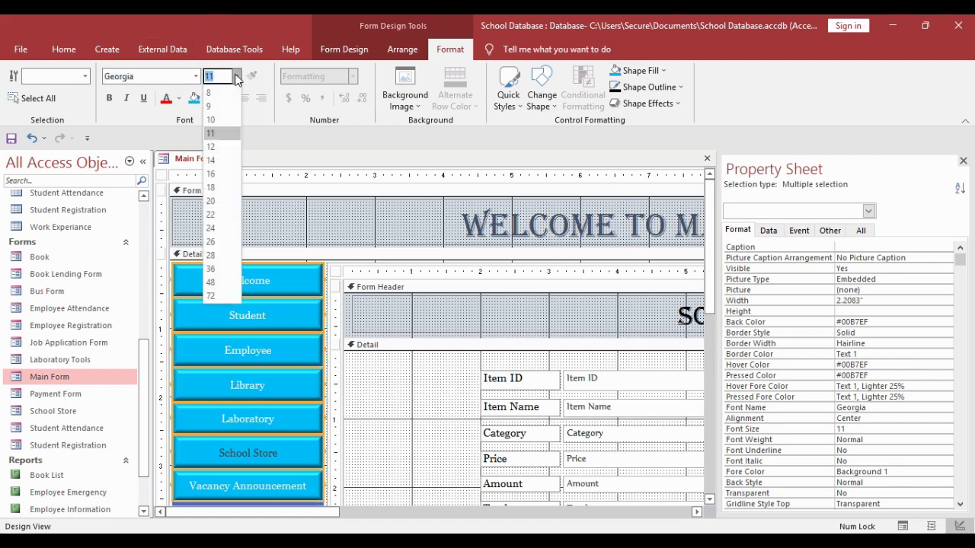
pyautogui.click(224, 147)
pyautogui.scroll(-3, 261, 337)
# - Make the navigation buttons' hover and pressed text colour white
pyautogui.click(243, 342)
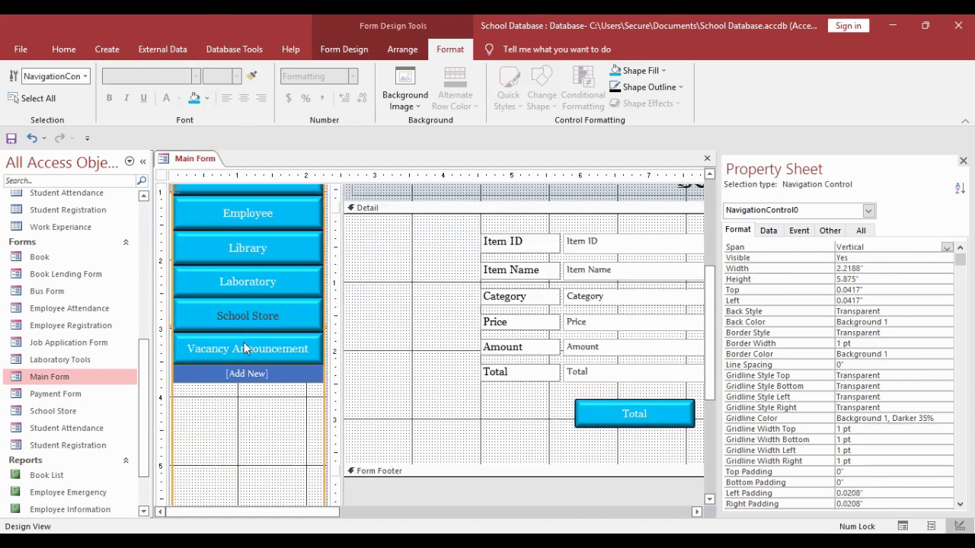
pyautogui.click(252, 320)
pyautogui.click(179, 99)
pyautogui.click(166, 151)
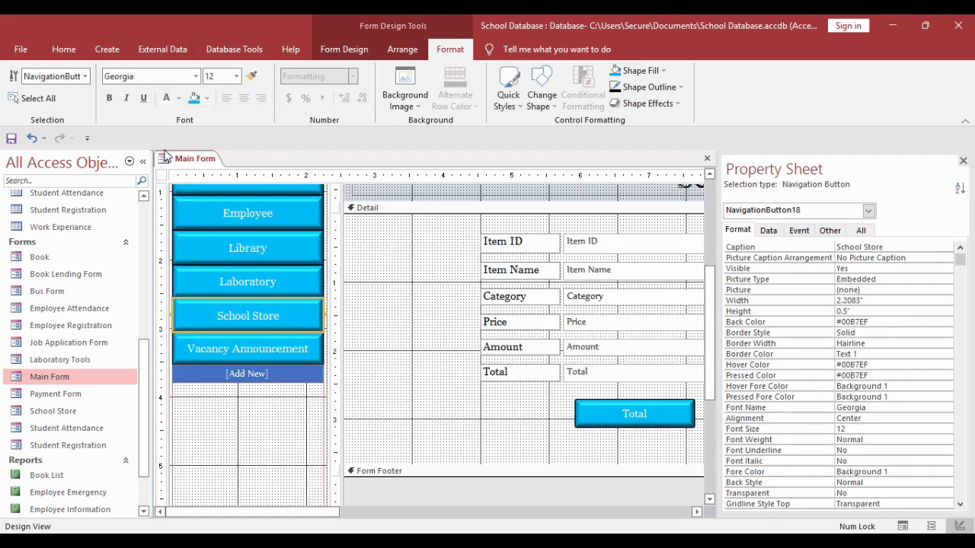
pyautogui.click(261, 402)
pyautogui.scroll(3, 267, 381)
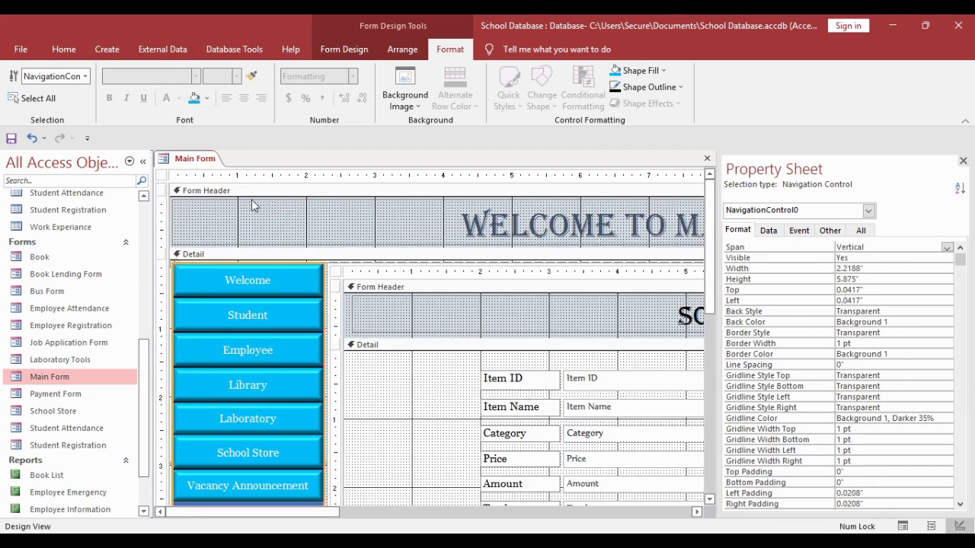
pyautogui.rightClick(191, 152)
pyautogui.rightClick(163, 155)
# - Close the design, run Main Form to test its Student button, then close it
pyautogui.click(200, 181)
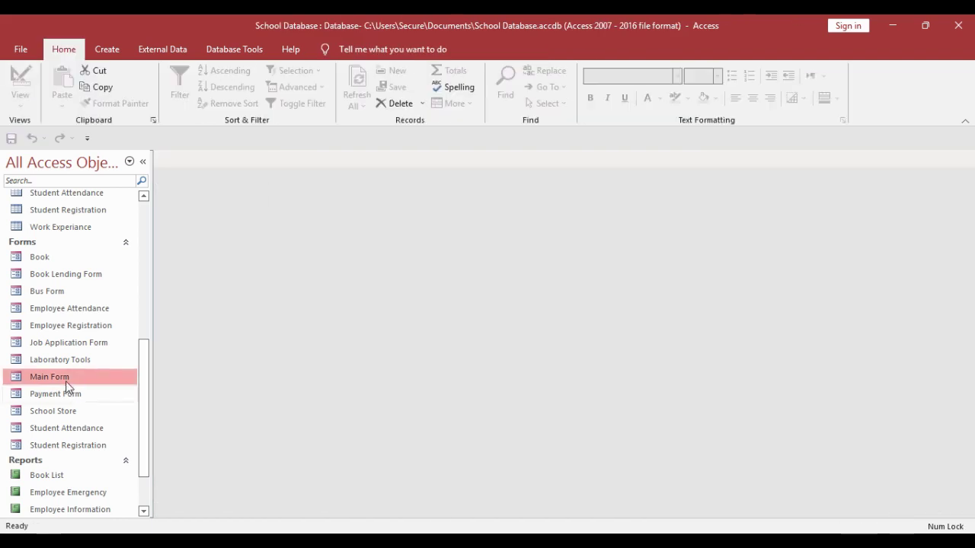
pyautogui.doubleClick(65, 381)
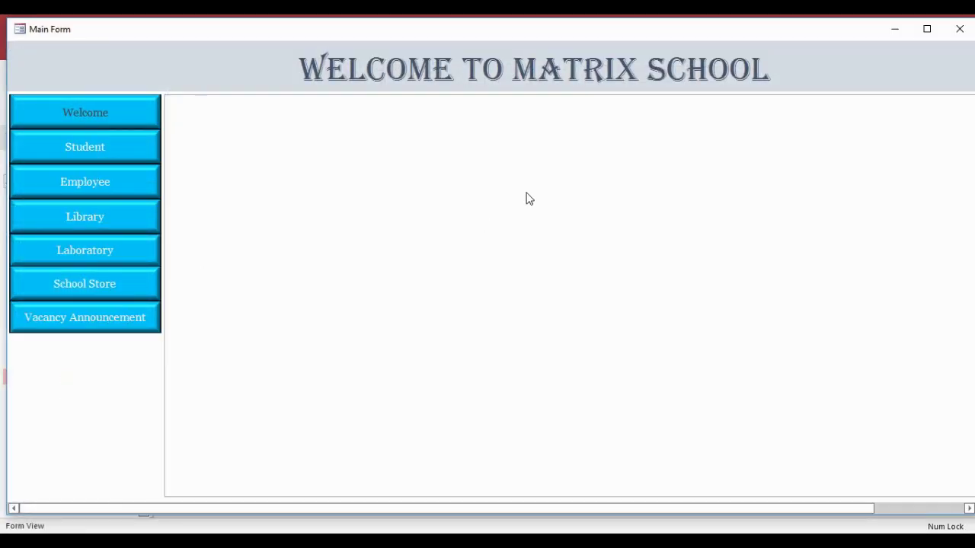
pyautogui.click(44, 150)
pyautogui.click(960, 29)
pyautogui.click(106, 49)
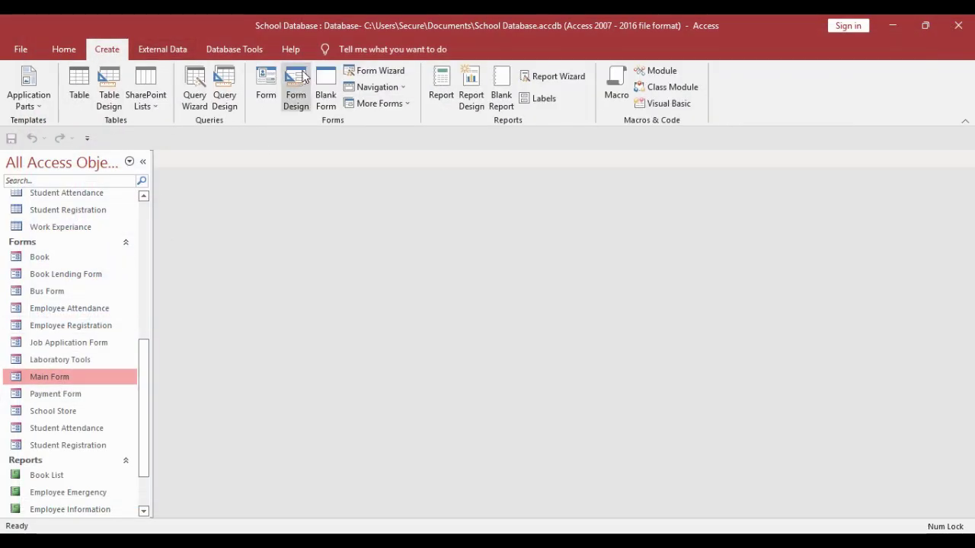
# - Create a new blank form and save it as Welcome
pyautogui.click(326, 87)
pyautogui.rightClick(183, 158)
pyautogui.click(207, 168)
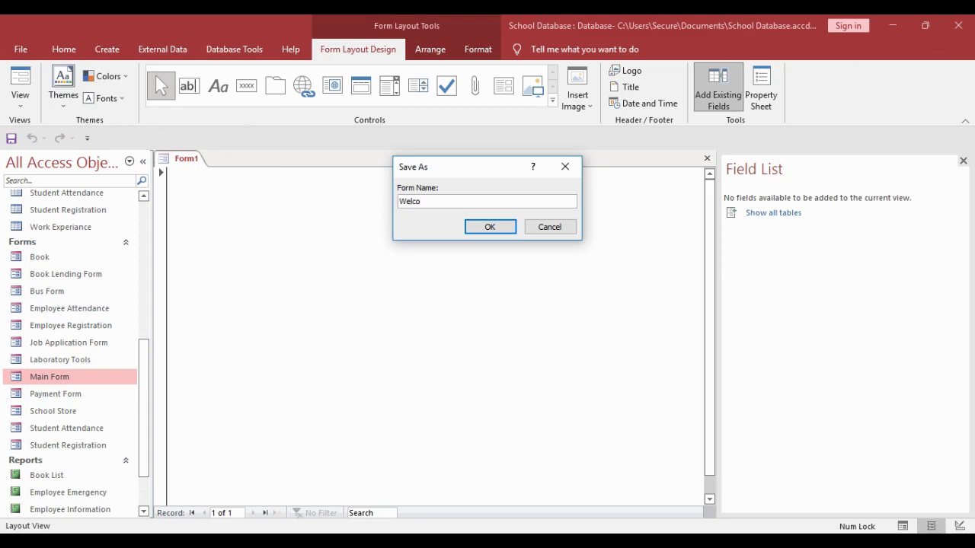
pyautogui.press('Return')
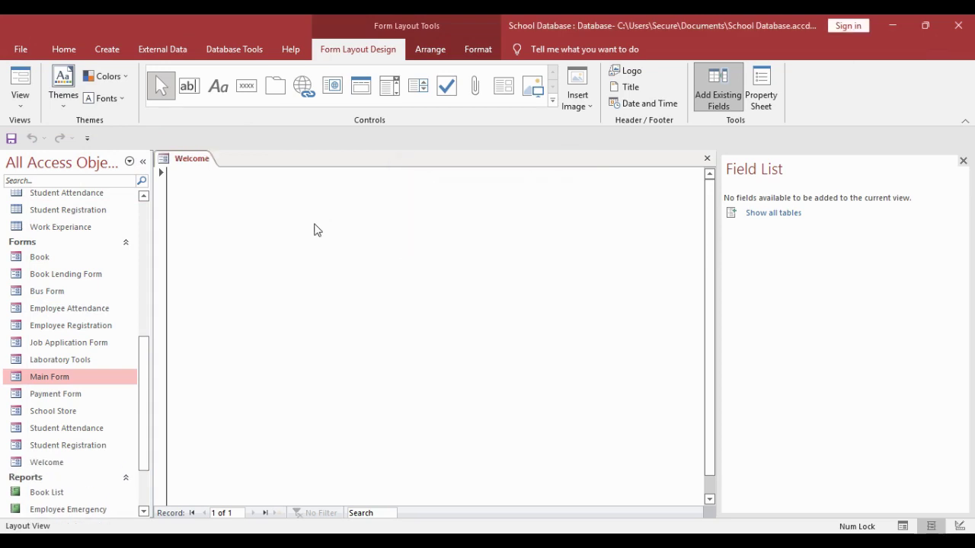
# - Switch Welcome to Design View and drag its right and bottom edges outward
pyautogui.rightClick(174, 160)
pyautogui.click(204, 259)
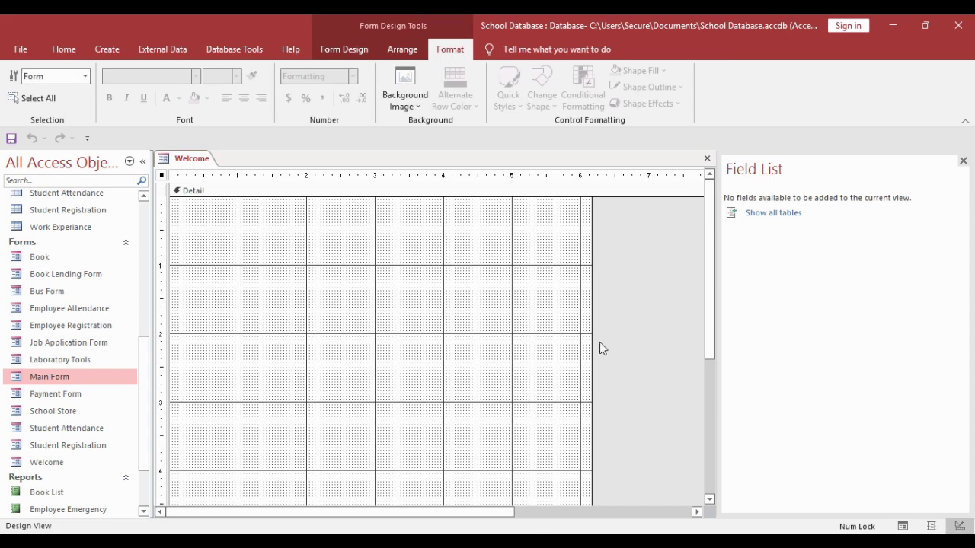
pyautogui.moveTo(598, 348); pyautogui.dragTo(646, 367)
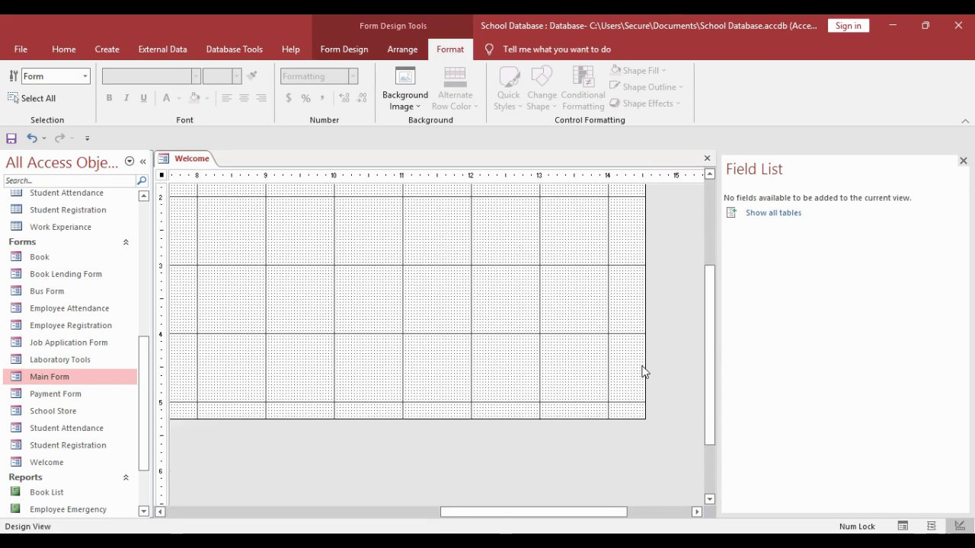
pyautogui.moveTo(565, 422); pyautogui.dragTo(567, 478)
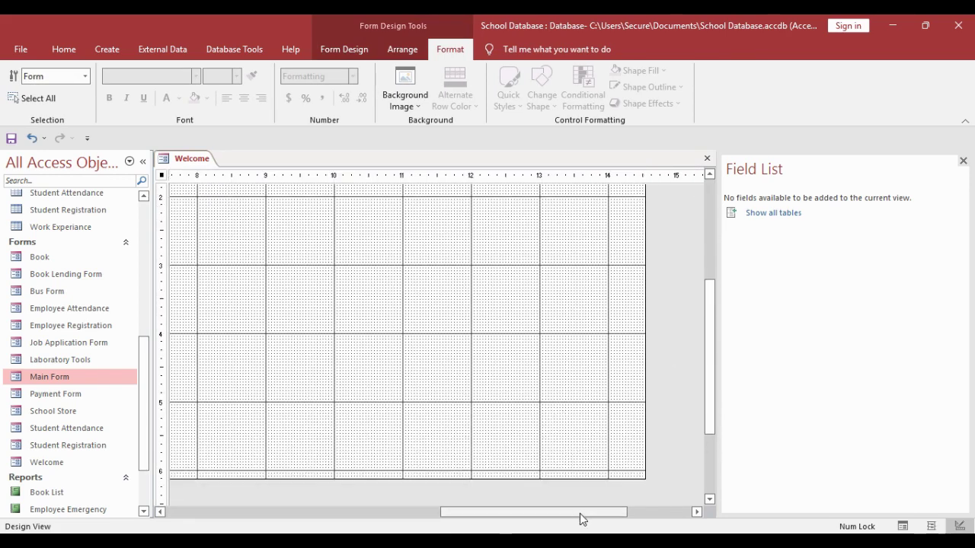
pyautogui.moveTo(581, 512); pyautogui.dragTo(311, 495)
pyautogui.scroll(5, 316, 457)
pyautogui.click(343, 49)
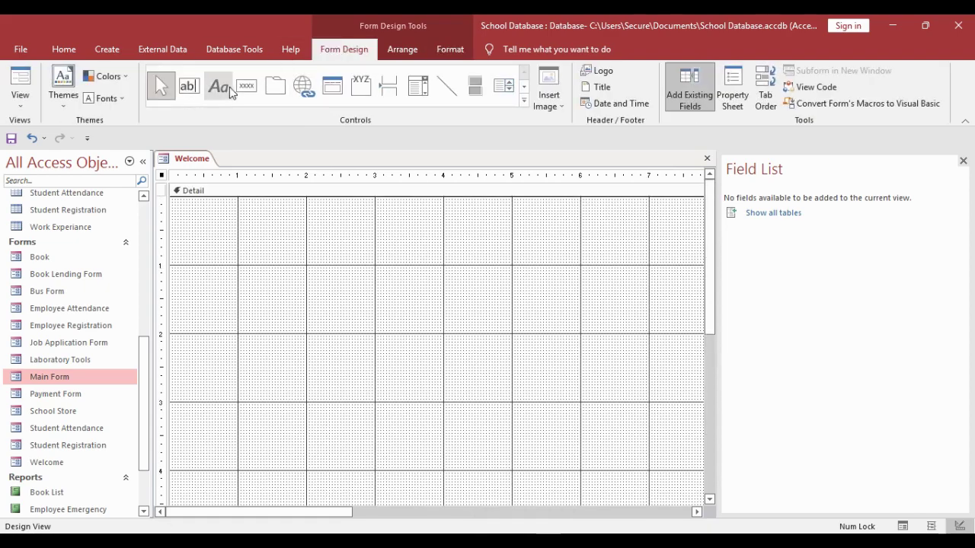
# - Draw a label reading 'Welcome to Matrix School' on the Welcome form
pyautogui.click(218, 86)
pyautogui.moveTo(174, 270); pyautogui.dragTo(447, 288)
pyautogui.moveTo(631, 515); pyautogui.dragTo(252, 516)
pyautogui.scroll(3, 372, 492)
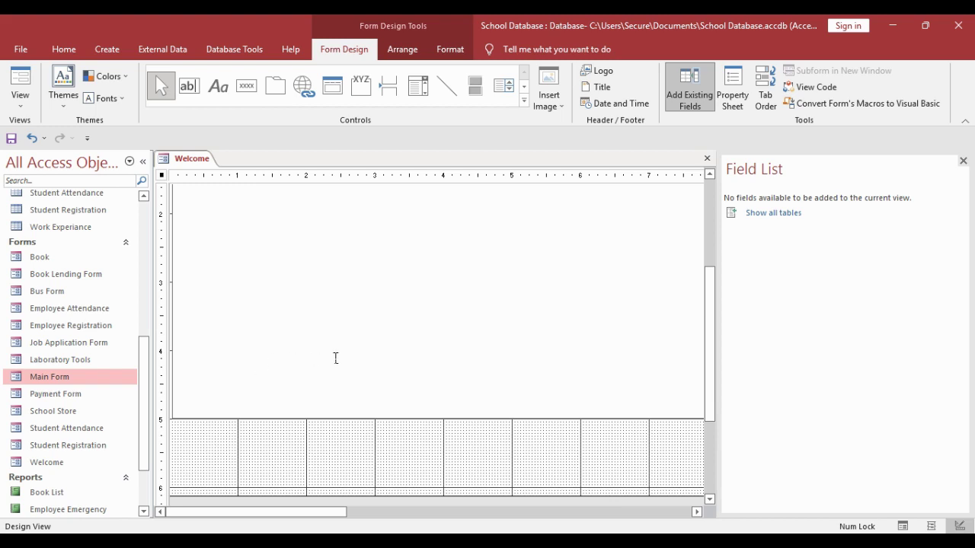
pyautogui.scroll(3, 320, 335)
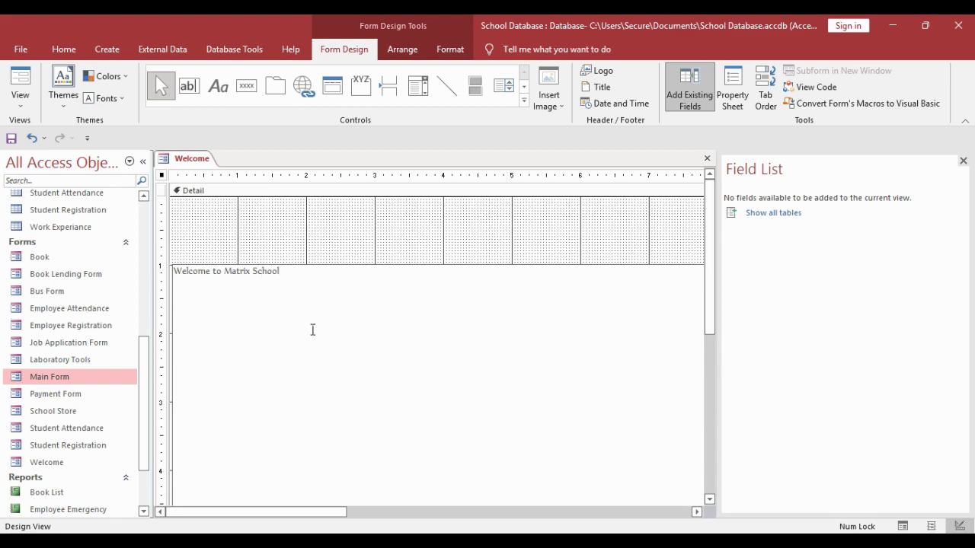
# - Set the label's text to the Algerian font at 72 point
pyautogui.click(309, 252)
pyautogui.click(305, 268)
pyautogui.click(64, 48)
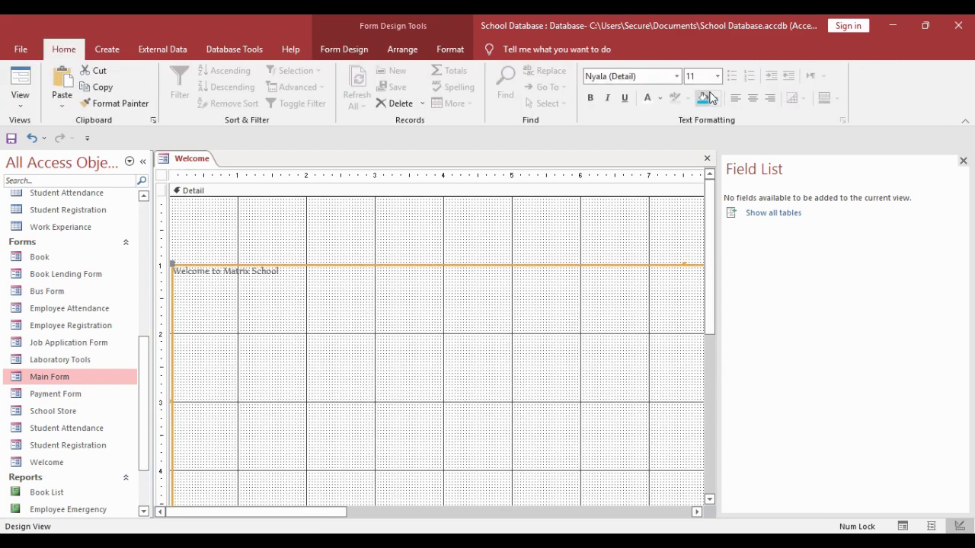
pyautogui.click(717, 76)
pyautogui.click(696, 299)
pyautogui.click(649, 78)
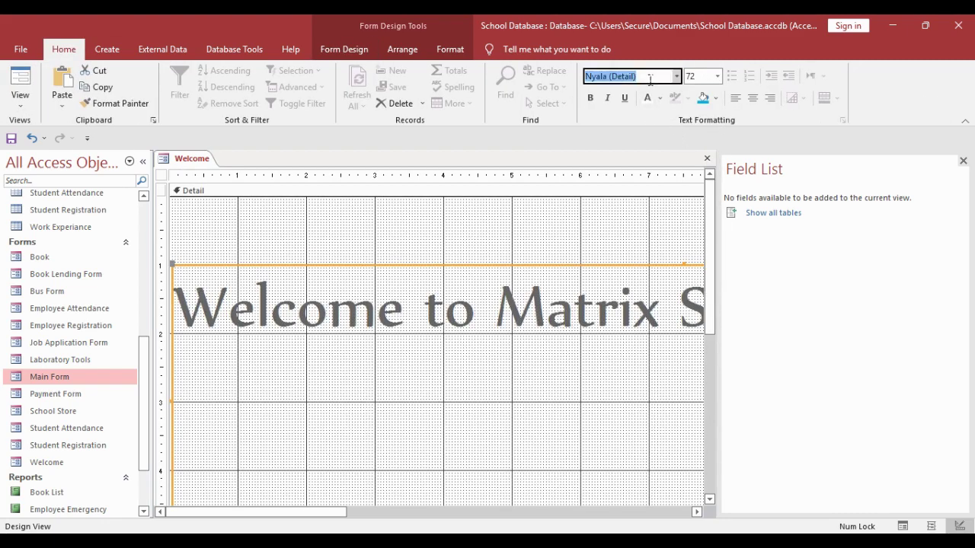
pyautogui.press('Return')
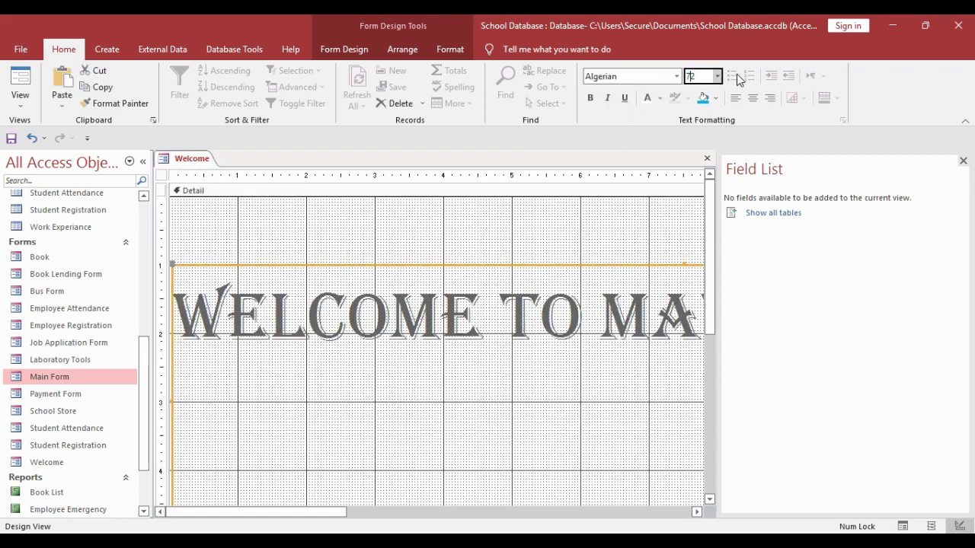
# - Enlarge the label text to 127 point after the font size limit warning
pyautogui.press('Return')
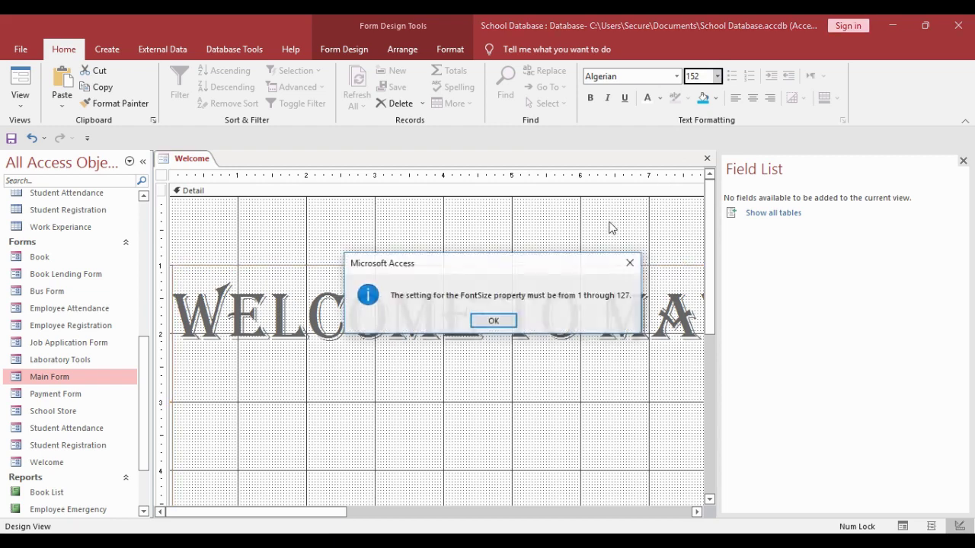
pyautogui.click(503, 324)
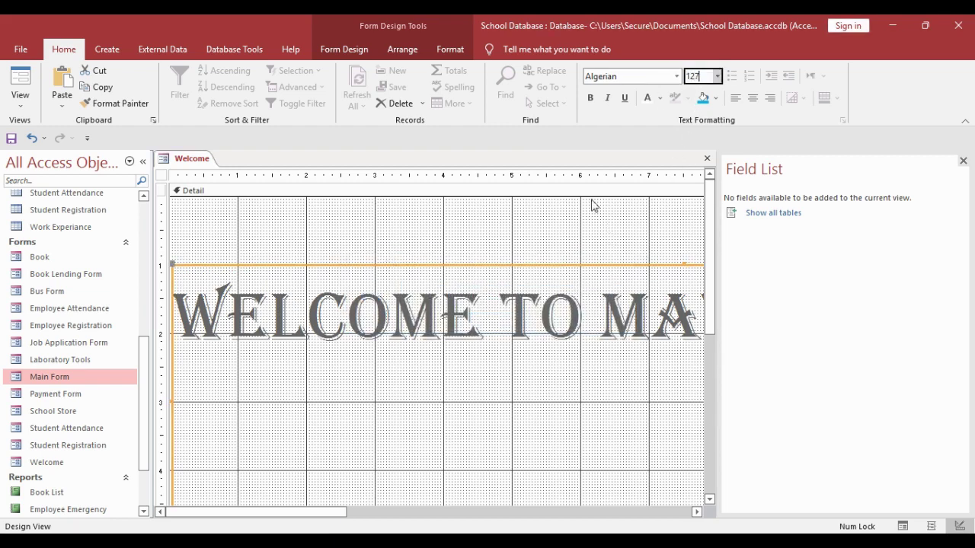
pyautogui.write('127')
pyautogui.press('Return')
pyautogui.scroll(-2, 576, 290)
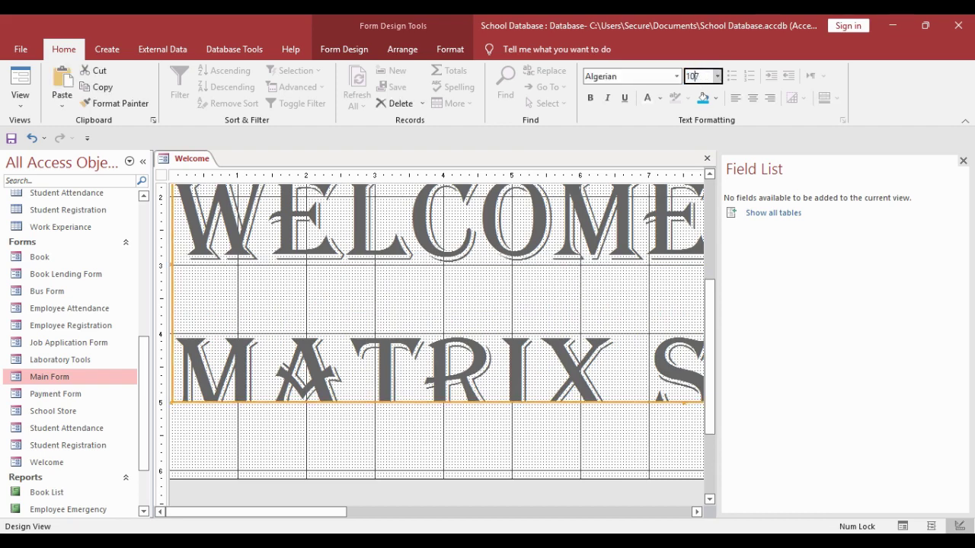
pyautogui.scroll(2, 537, 228)
pyautogui.scroll(2, 535, 213)
pyautogui.click(518, 255)
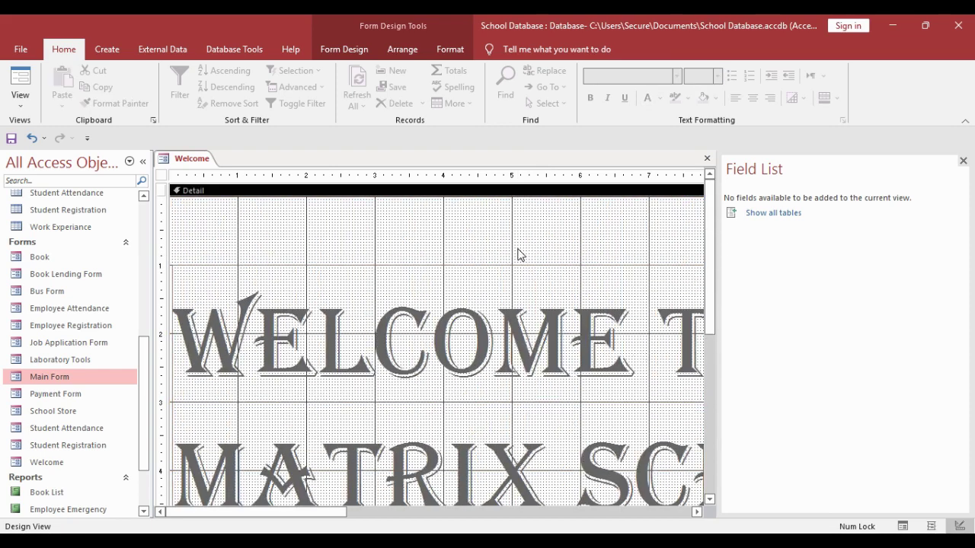
pyautogui.rightClick(188, 165)
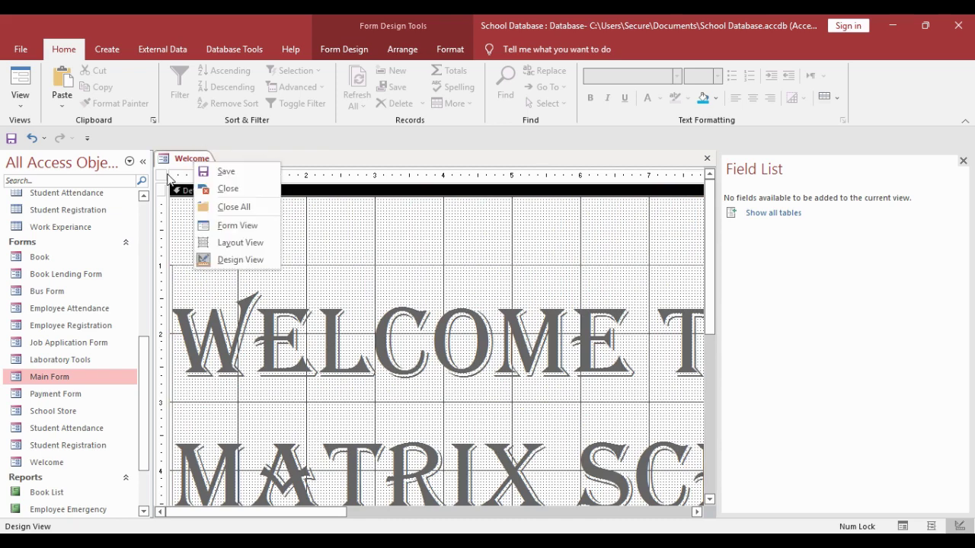
pyautogui.click(225, 258)
# - Make Welcome a pop-up that auto-centres, without navigation buttons or record selectors
pyautogui.click(344, 49)
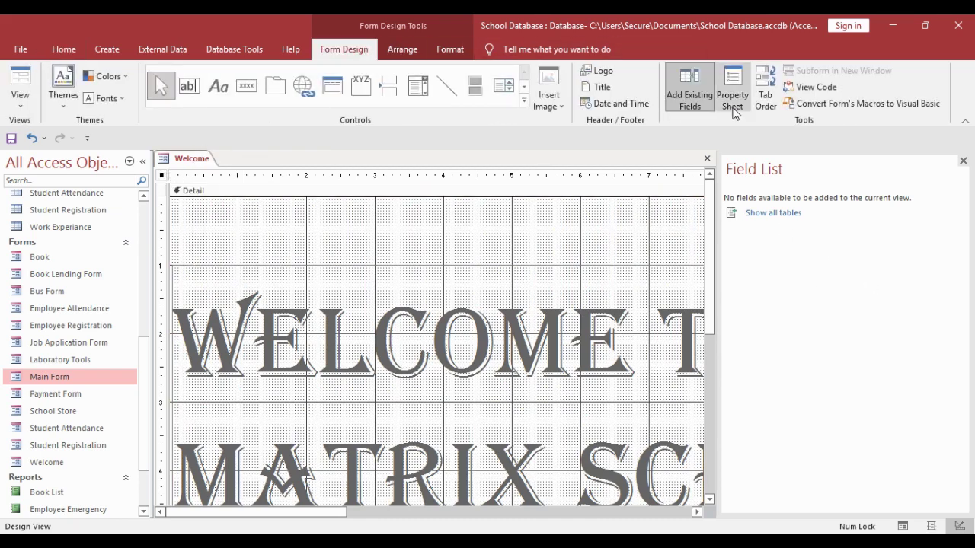
pyautogui.click(732, 89)
pyautogui.click(830, 230)
pyautogui.click(863, 258)
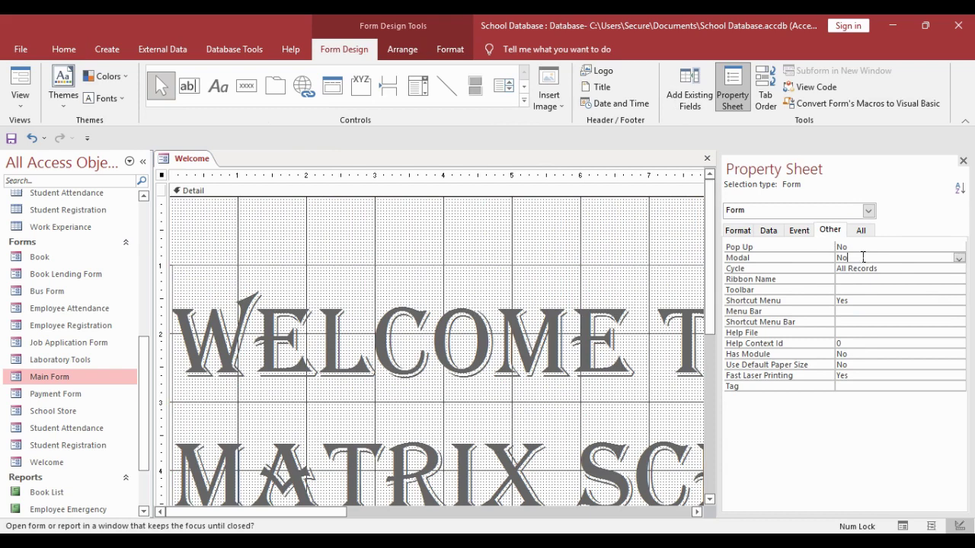
pyautogui.click(738, 231)
pyautogui.scroll(-1, 884, 321)
pyautogui.doubleClick(883, 333)
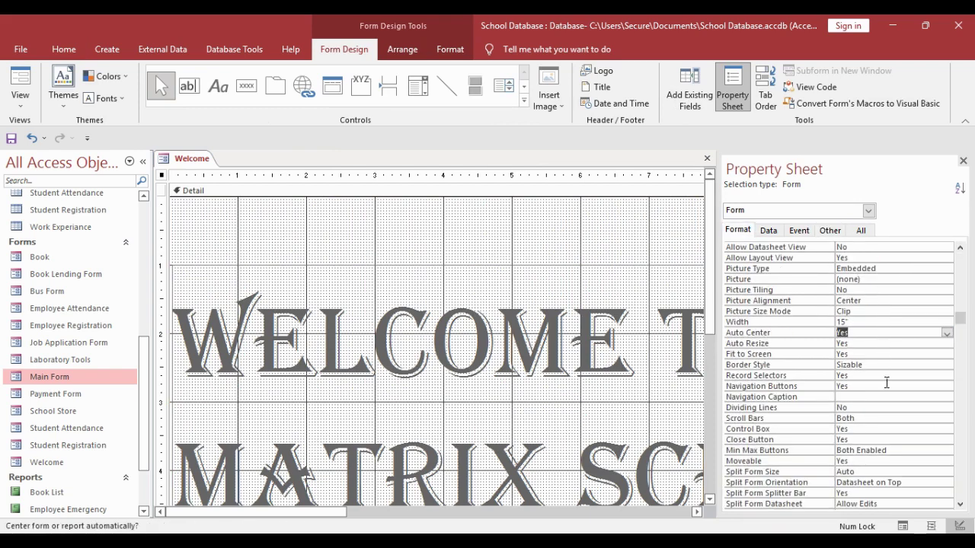
pyautogui.doubleClick(885, 386)
pyautogui.doubleClick(884, 375)
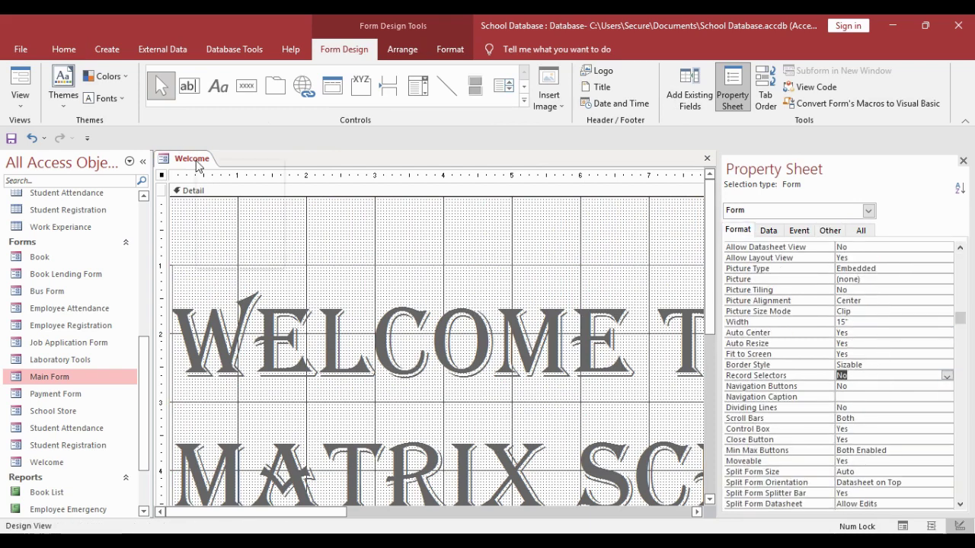
# - Center the 'Welcome to Matrix School' text within its label, then close the design
pyautogui.click(401, 288)
pyautogui.click(64, 49)
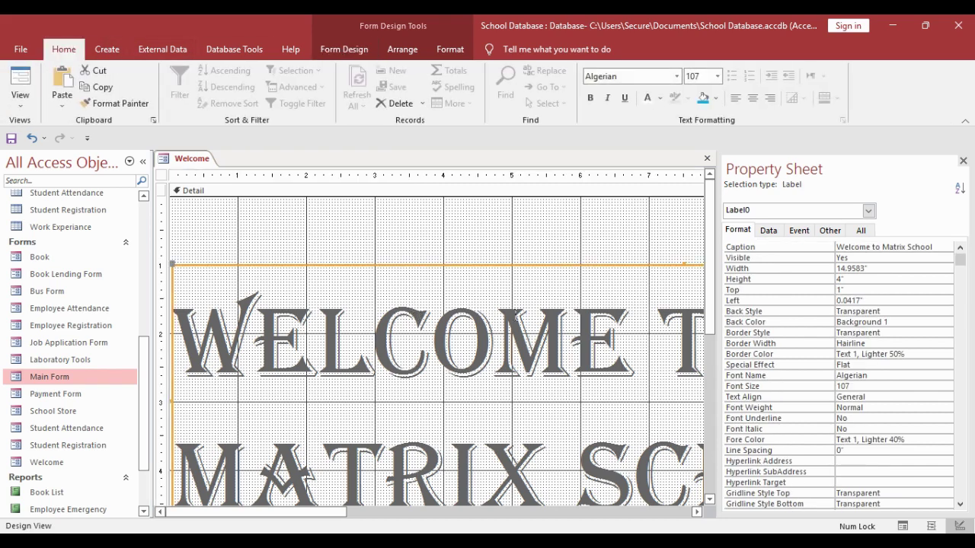
pyautogui.rightClick(192, 159)
pyautogui.click(205, 195)
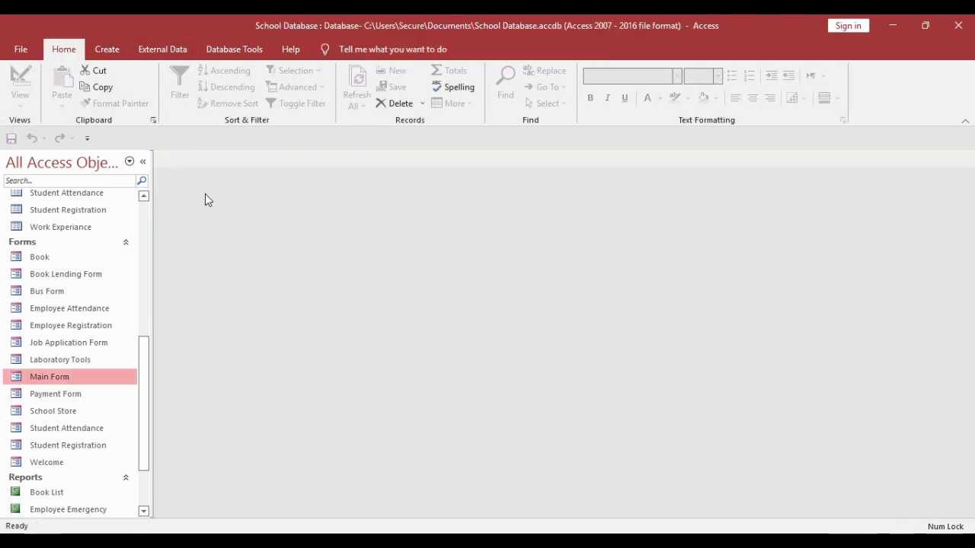
pyautogui.doubleClick(42, 462)
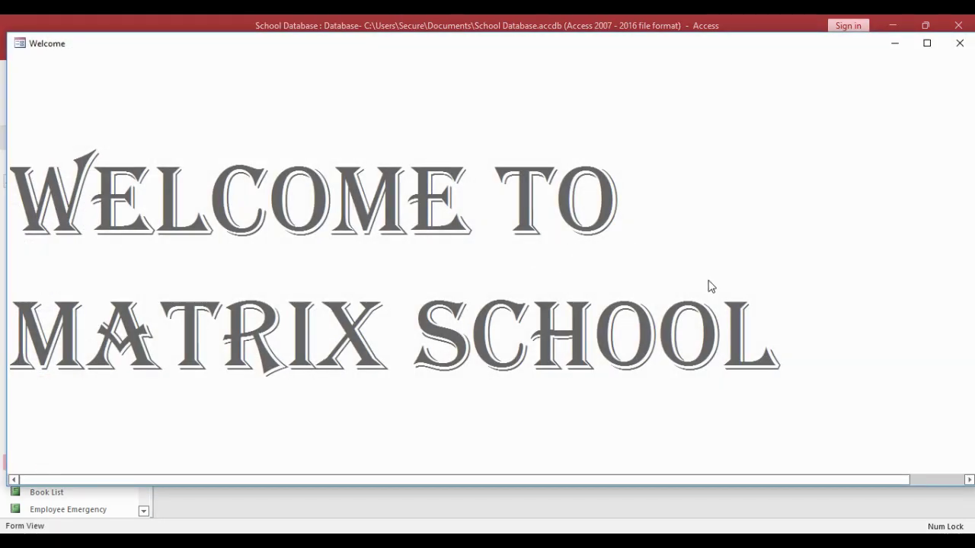
pyautogui.rightClick(582, 129)
pyautogui.click(626, 169)
pyautogui.click(457, 335)
pyautogui.click(64, 49)
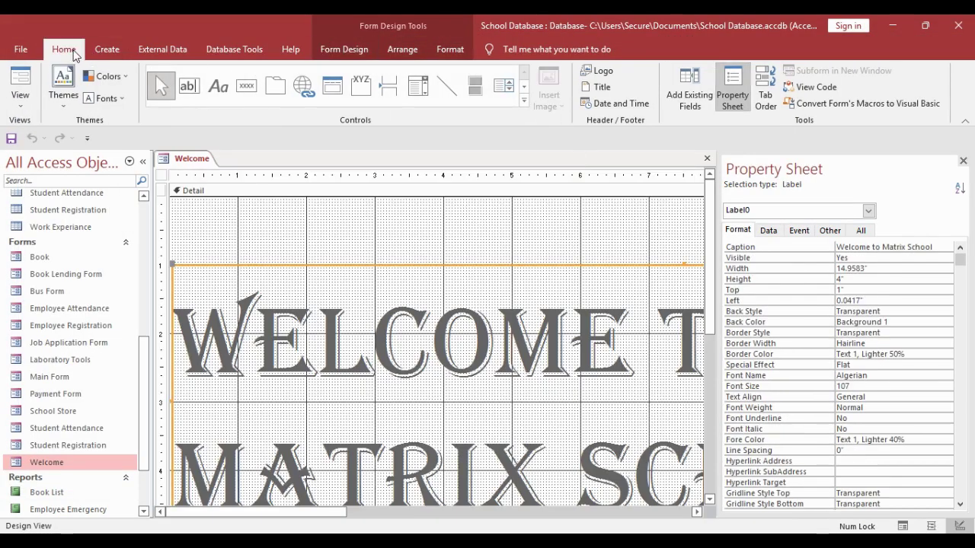
pyautogui.click(752, 98)
pyautogui.rightClick(194, 164)
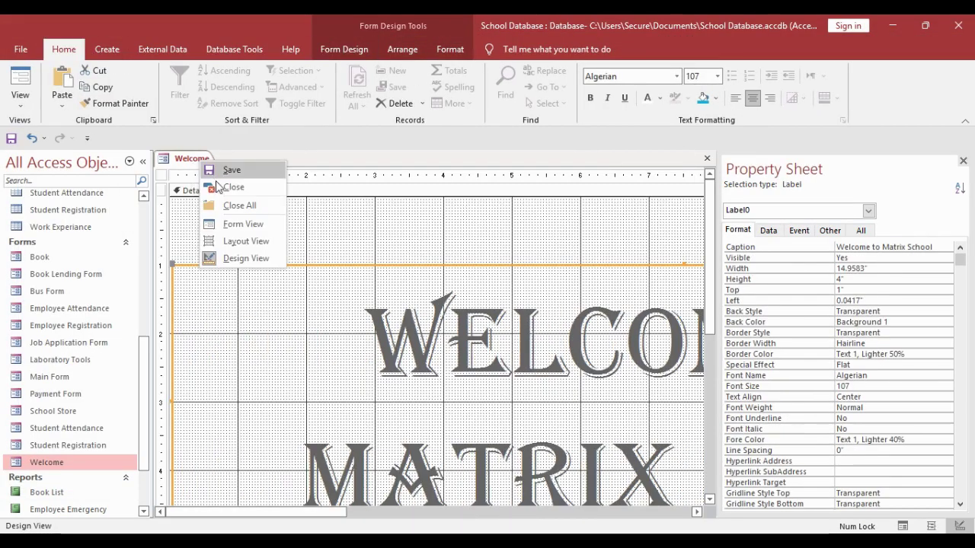
pyautogui.click(224, 183)
# - Extend the Detail section lower, nudge the label down, and close the Welcome form
pyautogui.doubleClick(108, 460)
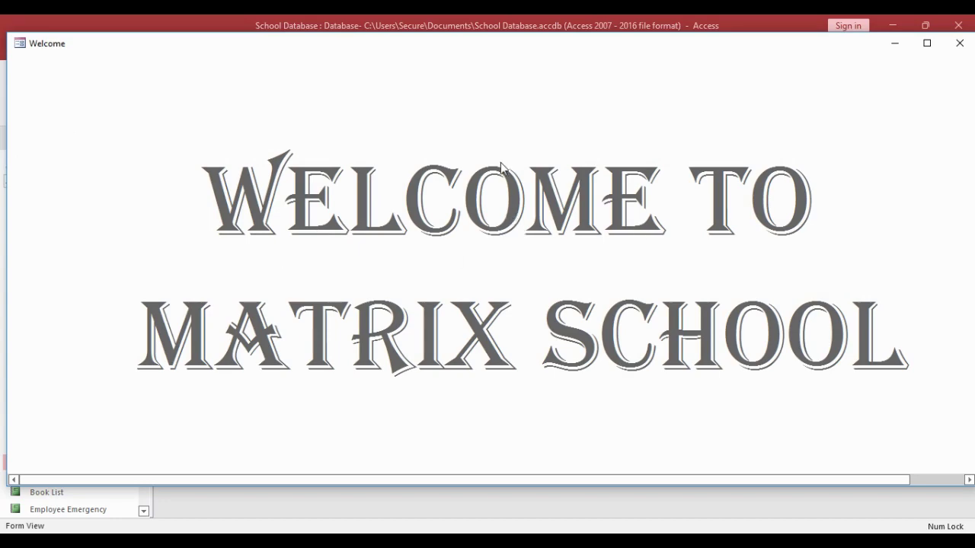
pyautogui.rightClick(501, 167)
pyautogui.click(542, 190)
pyautogui.moveTo(520, 348); pyautogui.dragTo(535, 398)
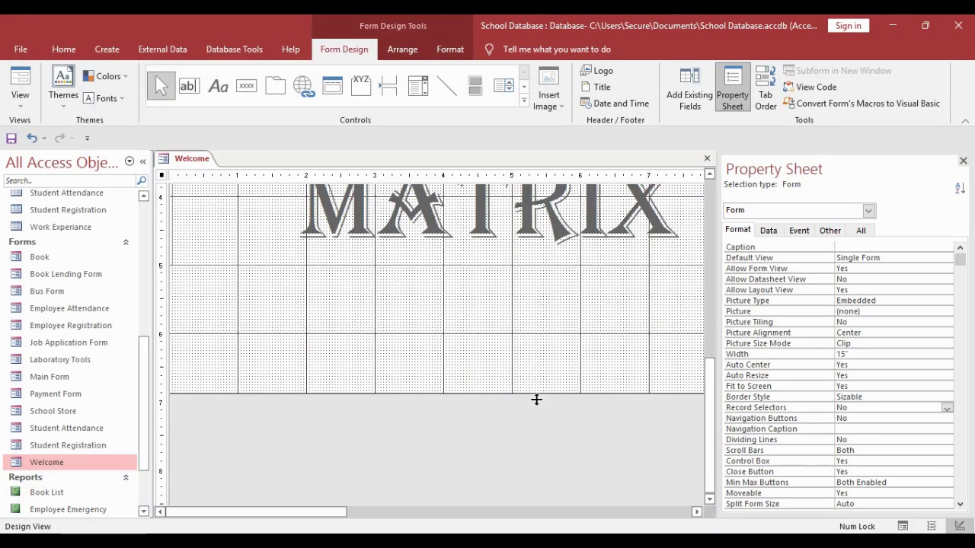
pyautogui.scroll(2, 537, 366)
pyautogui.moveTo(543, 304)
pyautogui.mouseDown()
pyautogui.moveTo(544, 281)
pyautogui.moveTo(546, 309)
pyautogui.mouseUp()
pyautogui.rightClick(189, 161)
pyautogui.click(213, 193)
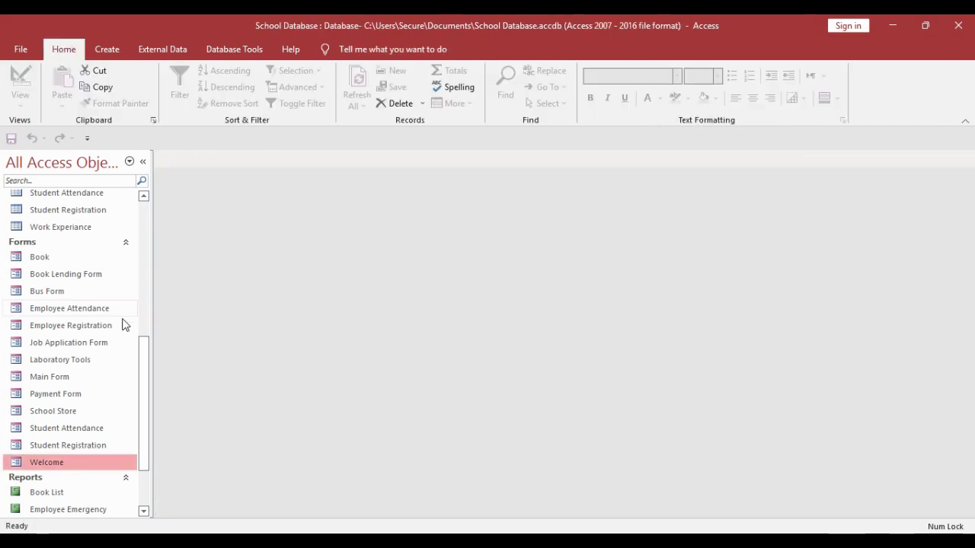
pyautogui.rightClick(49, 381)
pyautogui.click(33, 386)
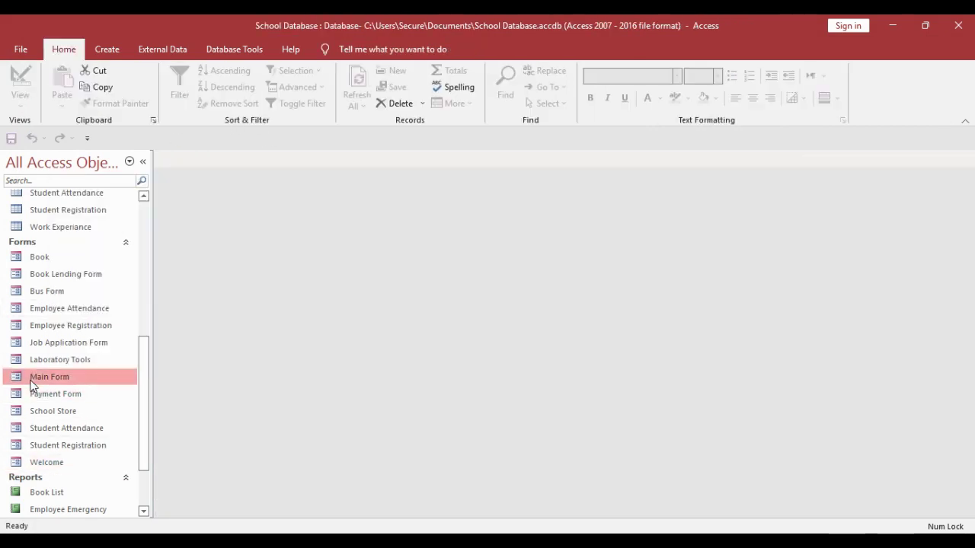
# - Set the Welcome navigation button's Navigation Target Name to the Welcome form
pyautogui.doubleClick(34, 381)
pyautogui.rightClick(188, 61)
pyautogui.click(221, 100)
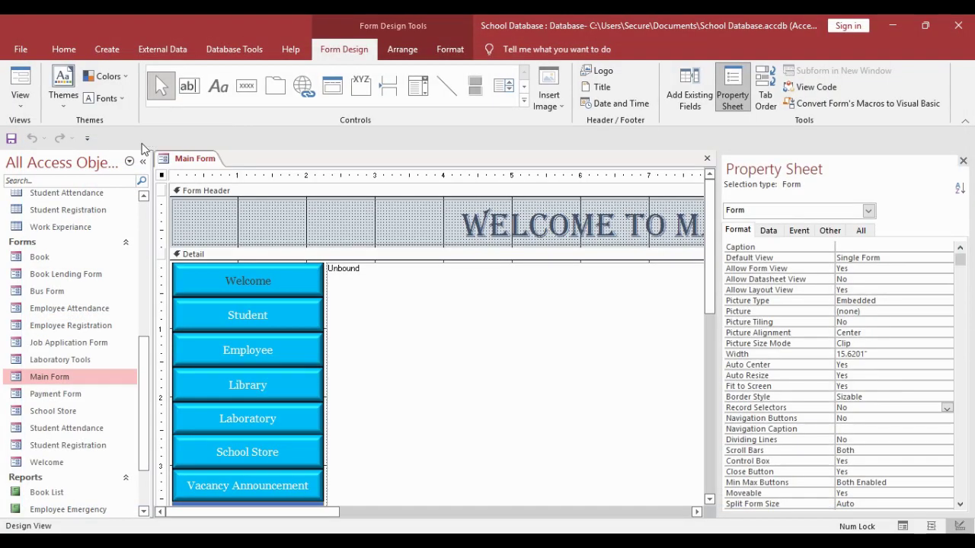
pyautogui.click(253, 287)
pyautogui.click(769, 230)
pyautogui.click(958, 248)
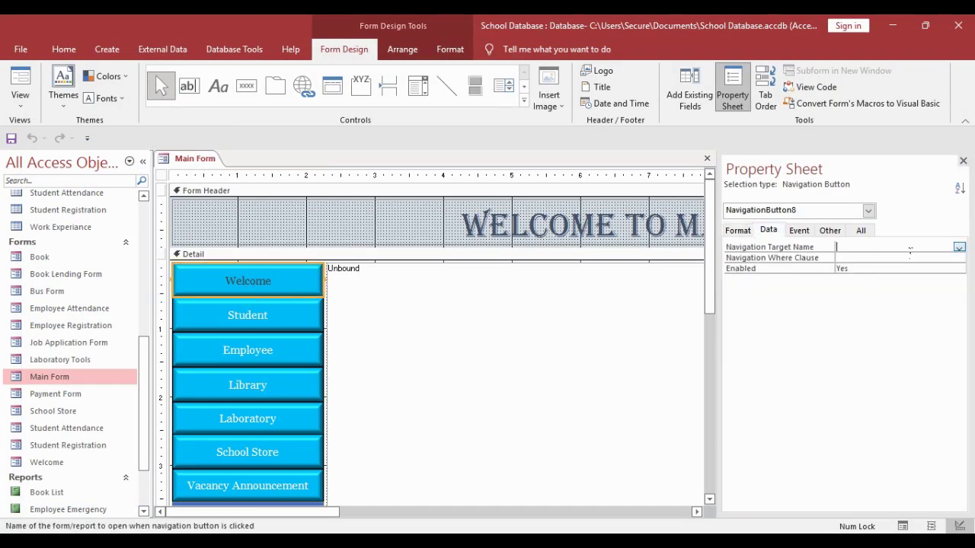
pyautogui.click(958, 248)
pyautogui.click(918, 377)
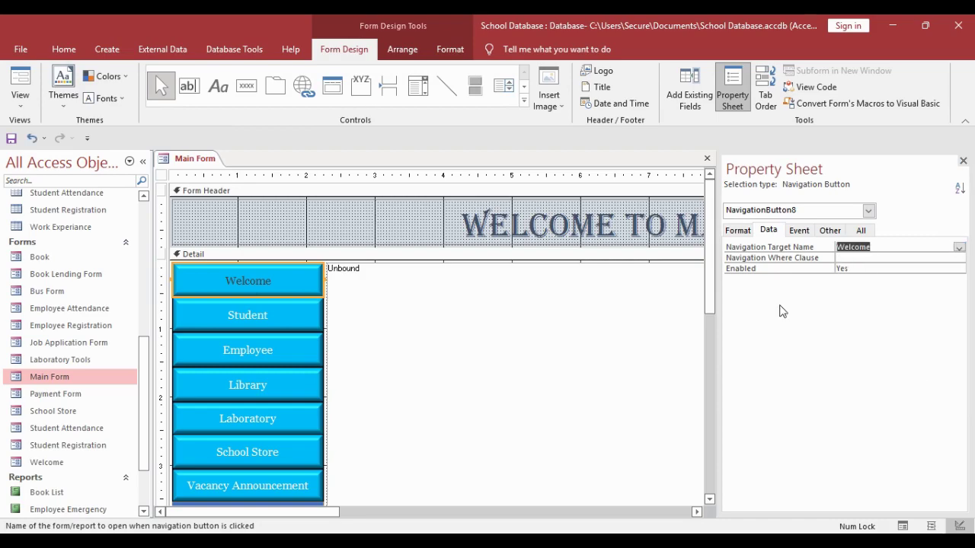
pyautogui.rightClick(179, 165)
pyautogui.click(217, 183)
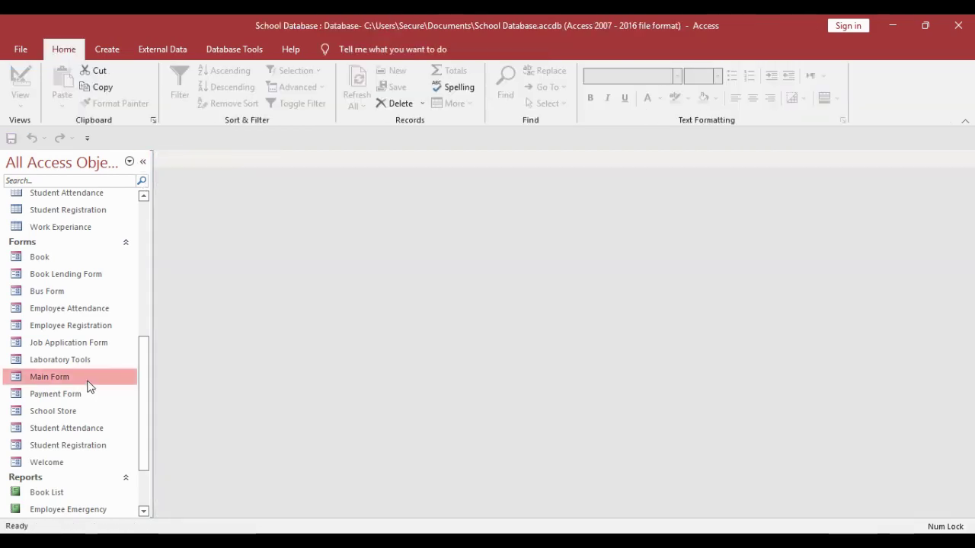
# - Preview Main Form's Welcome tab, then open the Welcome form in Design View
pyautogui.doubleClick(89, 378)
pyautogui.moveTo(693, 491); pyautogui.dragTo(710, 365)
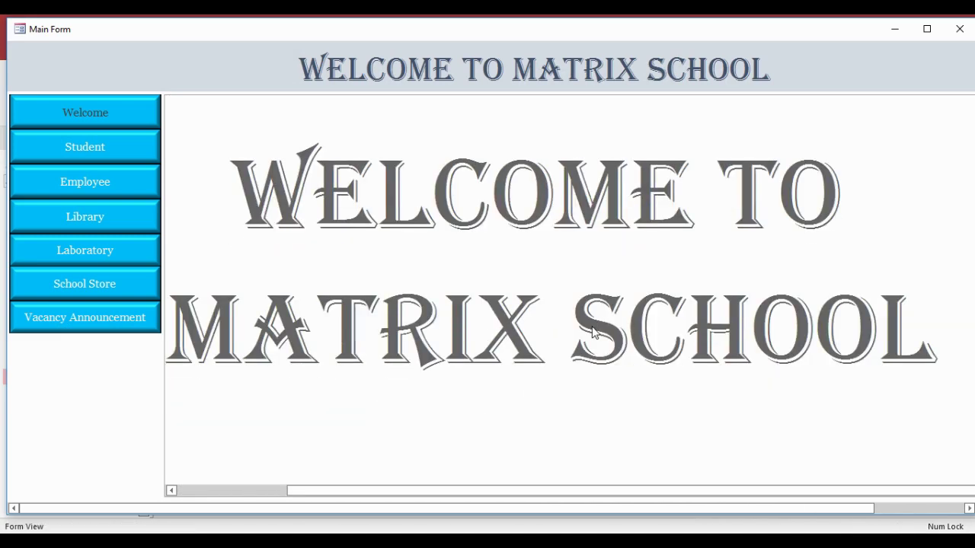
pyautogui.click(960, 28)
pyautogui.rightClick(64, 460)
pyautogui.click(109, 307)
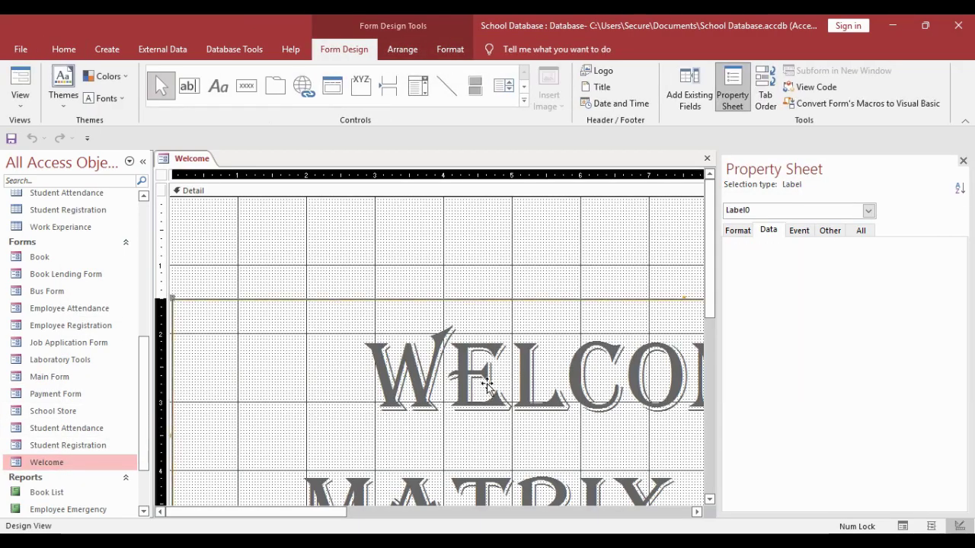
# - Raise the Detail section's bottom edge and narrow the title label and form width
pyautogui.scroll(-4, 468, 411)
pyautogui.moveTo(479, 467); pyautogui.dragTo(485, 381)
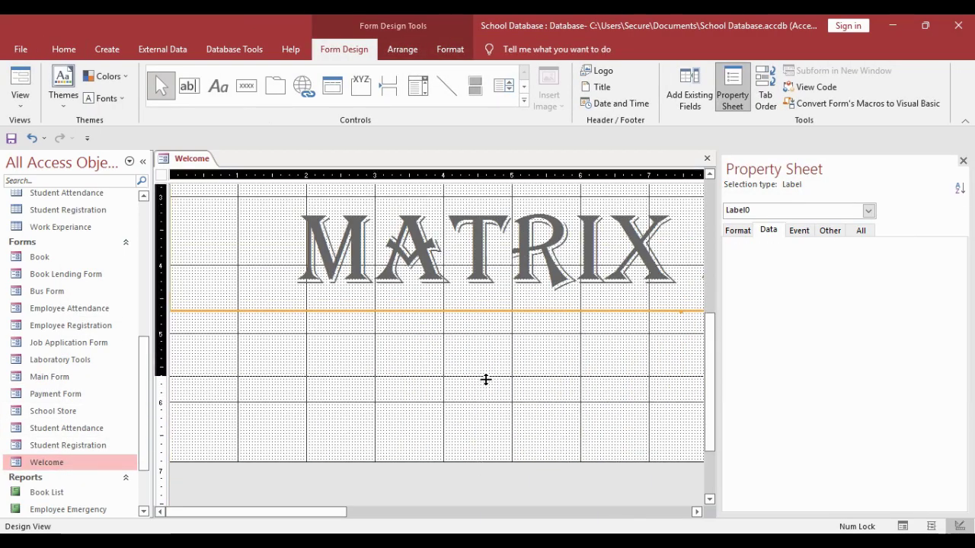
pyautogui.moveTo(297, 511); pyautogui.dragTo(599, 463)
pyautogui.scroll(3, 523, 402)
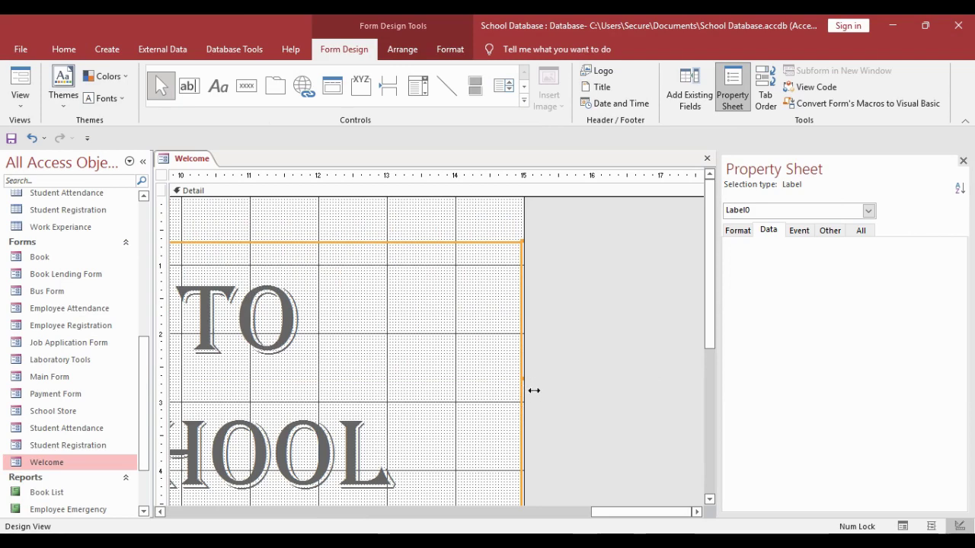
pyautogui.moveTo(534, 390); pyautogui.dragTo(414, 390)
pyautogui.moveTo(528, 380); pyautogui.dragTo(418, 387)
pyautogui.rightClick(196, 160)
pyautogui.click(226, 190)
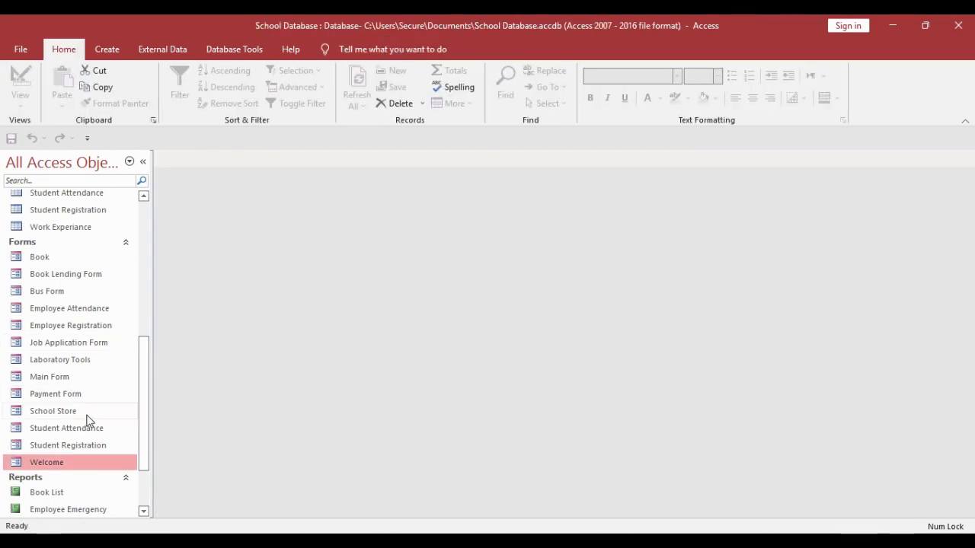
# - Preview the two-line title in Main Form, then reopen Welcome in Design View
pyautogui.doubleClick(42, 376)
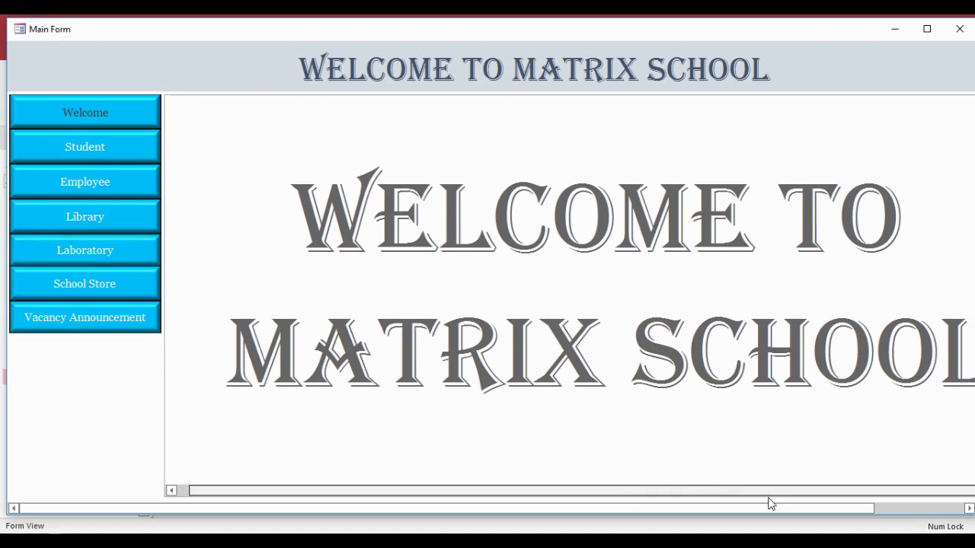
pyautogui.click(959, 29)
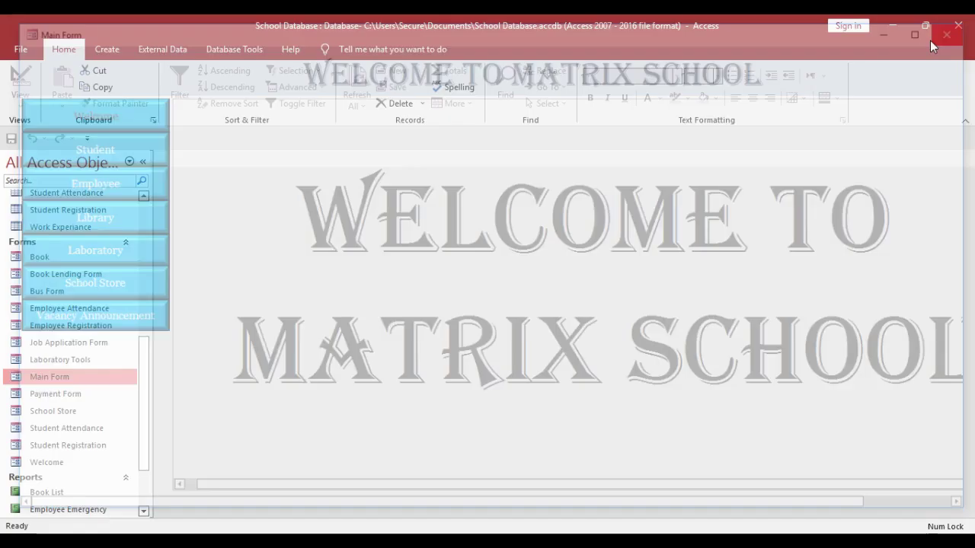
pyautogui.rightClick(58, 463)
pyautogui.click(118, 316)
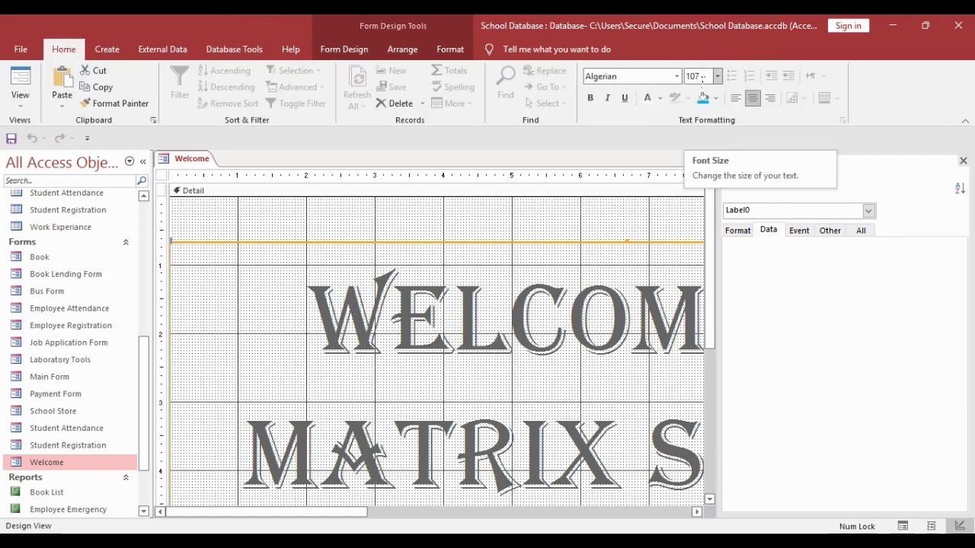
# - Set the title to font size 87 and narrow its label and the form
pyautogui.click(700, 77)
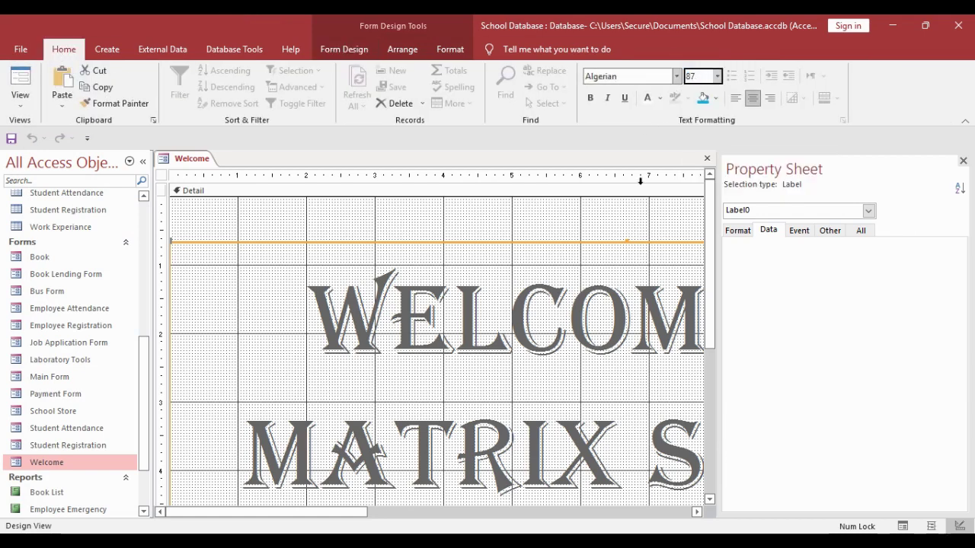
pyautogui.click(579, 315)
pyautogui.moveTo(342, 509); pyautogui.dragTo(593, 510)
pyautogui.click(611, 427)
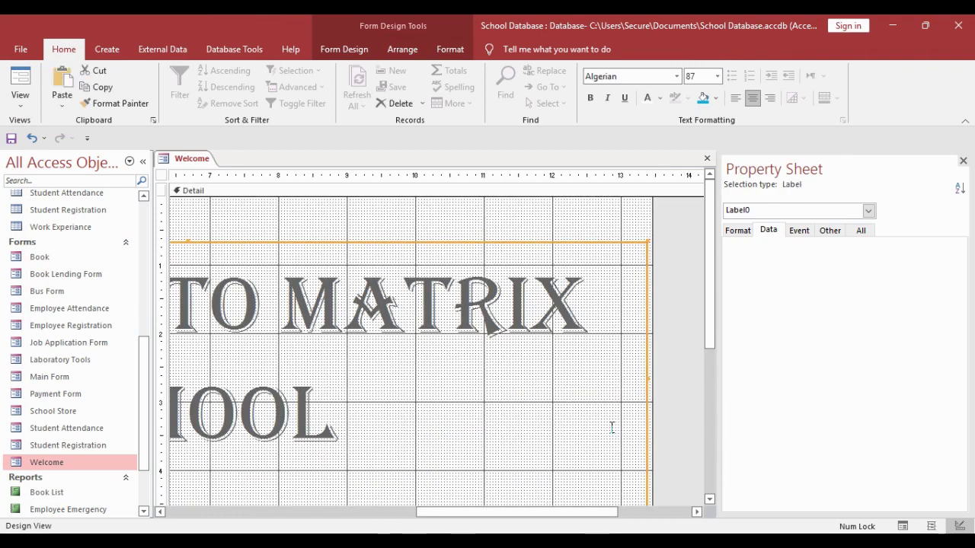
pyautogui.moveTo(659, 389); pyautogui.dragTo(499, 388)
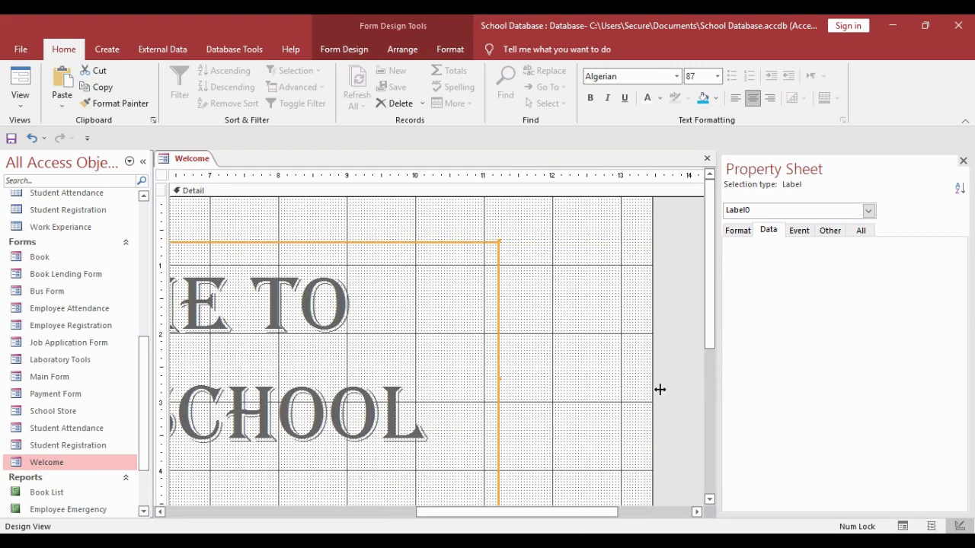
pyautogui.moveTo(659, 390); pyautogui.dragTo(506, 399)
pyautogui.hscroll(-6, 358, 481)
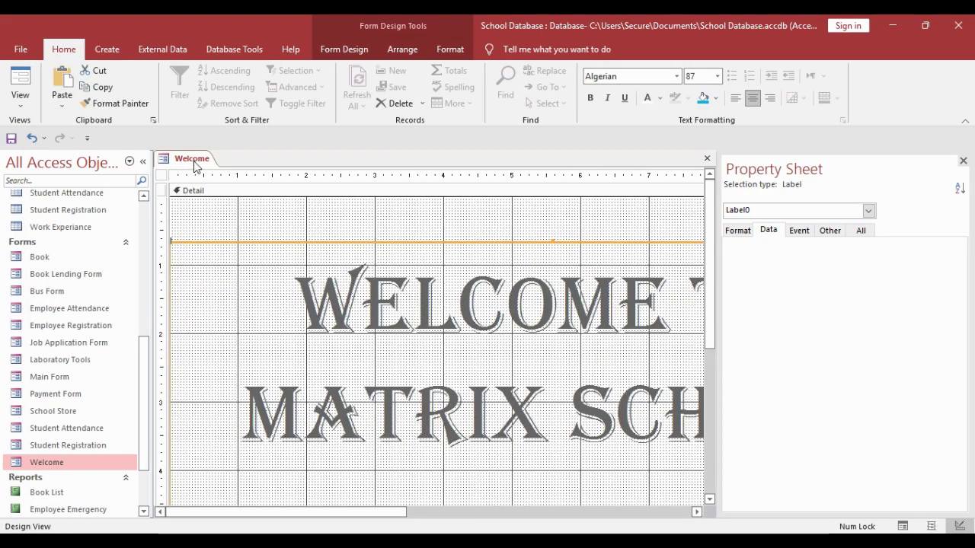
pyautogui.hotkey('ctrl', 'w')
# - Preview Main Form's centred Welcome title and test the Student button
pyautogui.doubleClick(27, 376)
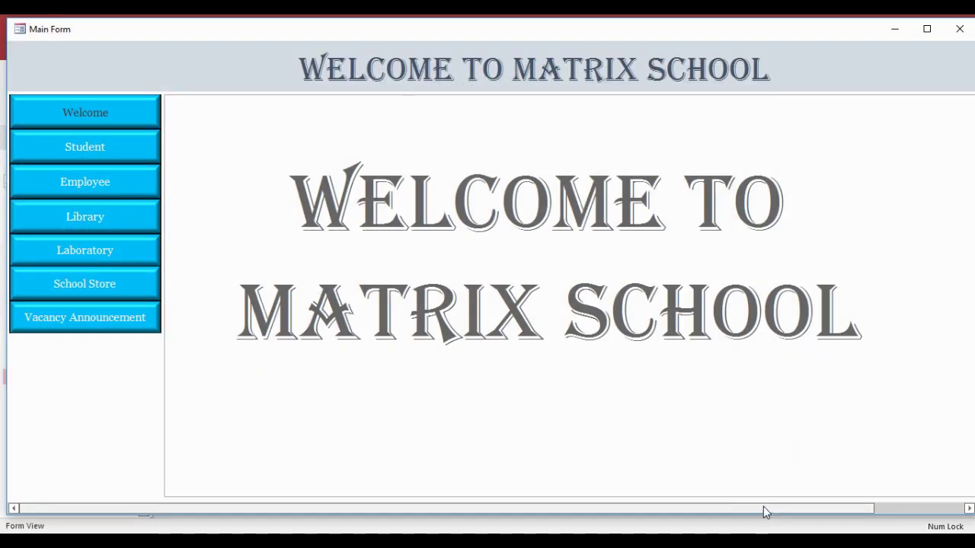
pyautogui.moveTo(764, 509); pyautogui.dragTo(613, 503)
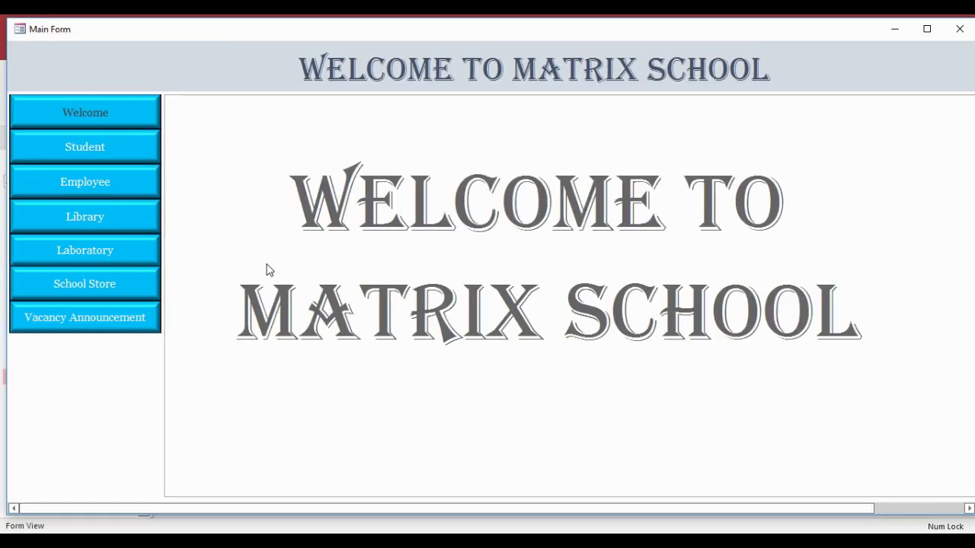
pyautogui.click(126, 149)
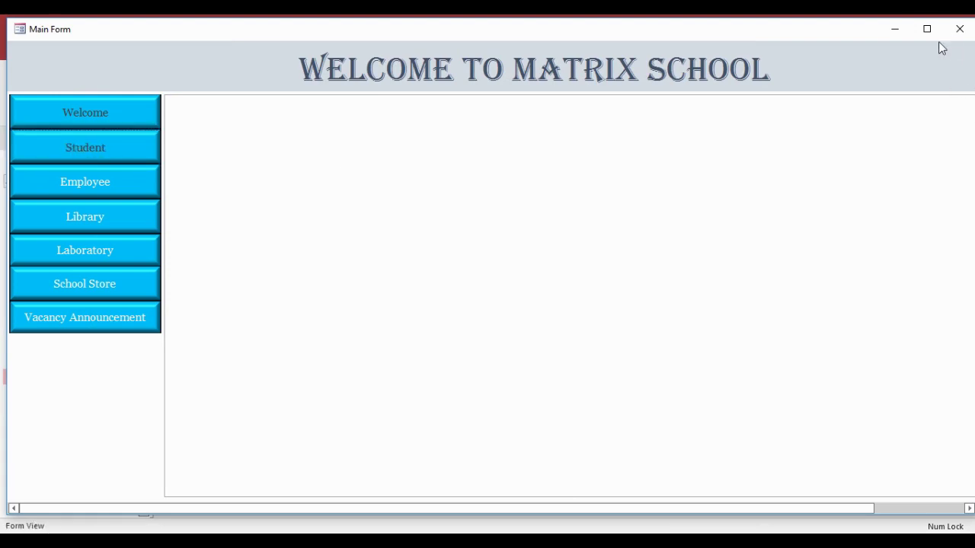
pyautogui.click(960, 29)
pyautogui.click(107, 49)
pyautogui.click(389, 103)
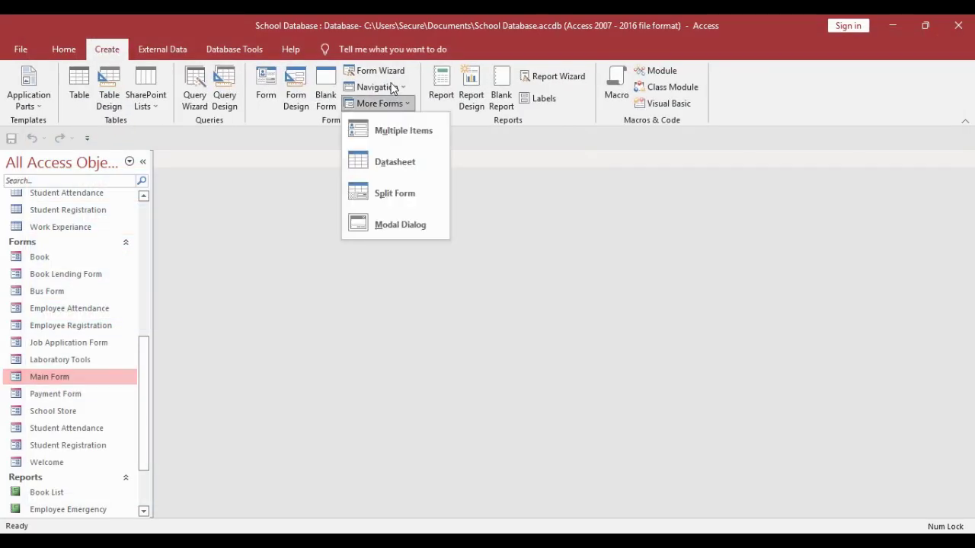
# - Create a horizontal-tabs navigation form and save it as Student
pyautogui.click(391, 87)
pyautogui.click(403, 114)
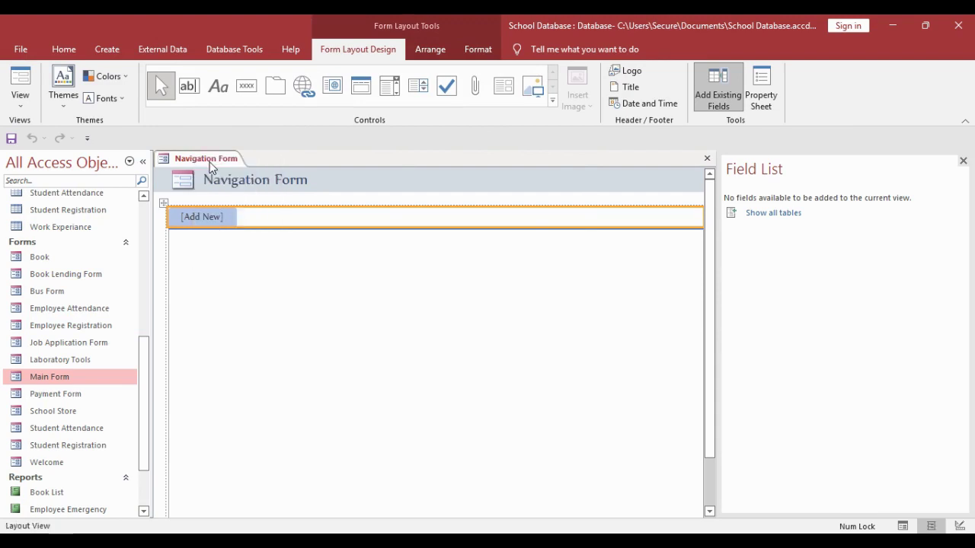
pyautogui.hotkey('ctrl', 's')
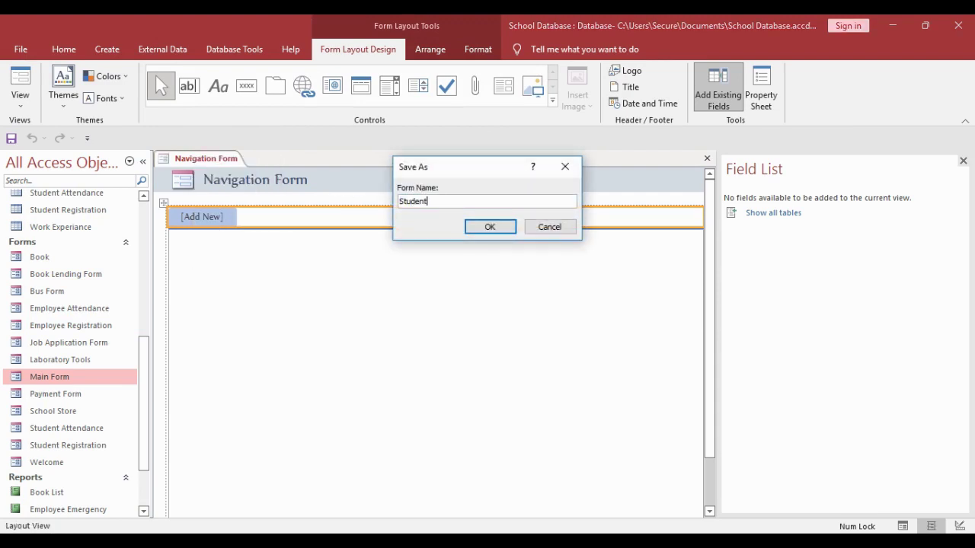
pyautogui.click(490, 227)
# - Delete the header logo and retitle the header 'Manage Student Information'
pyautogui.click(186, 179)
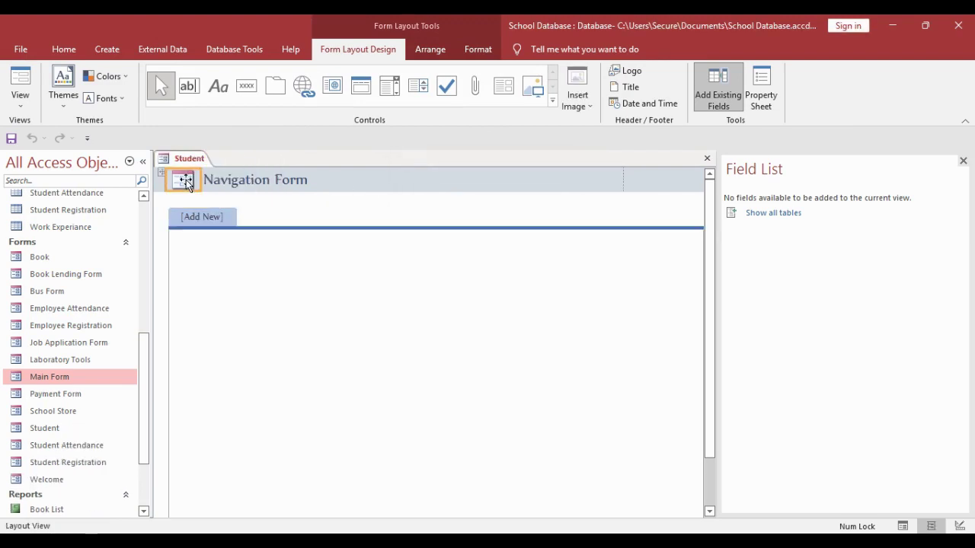
pyautogui.press('Delete')
pyautogui.click(272, 191)
pyautogui.click(294, 180)
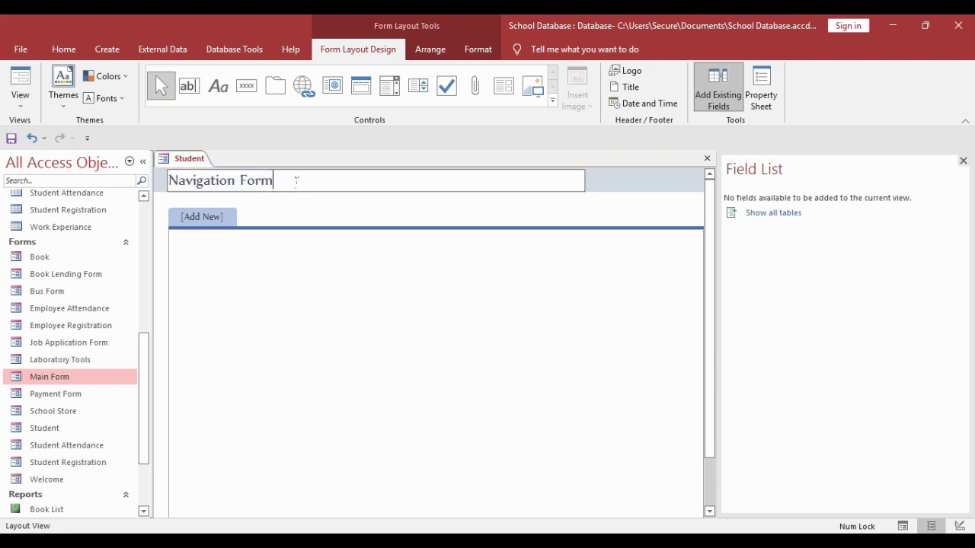
pyautogui.moveTo(294, 181); pyautogui.dragTo(167, 181)
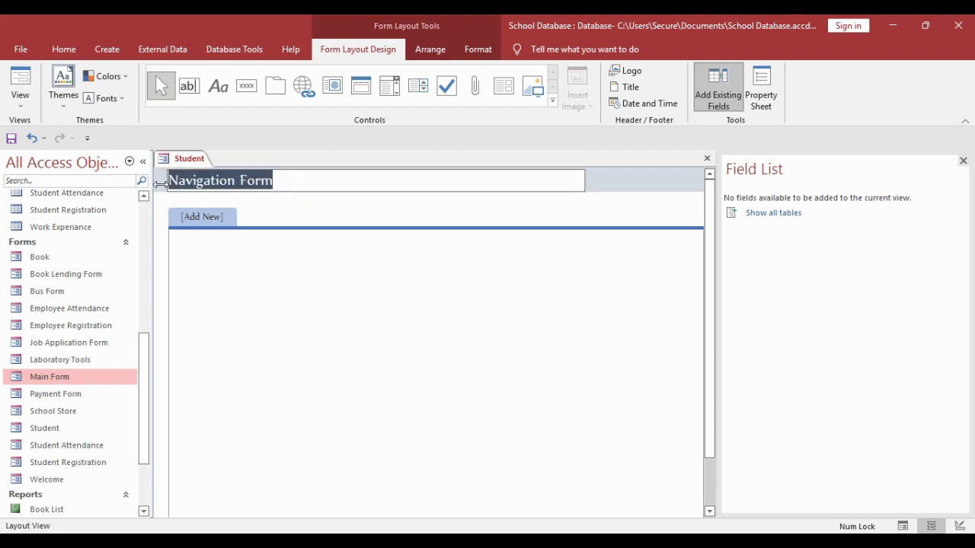
pyautogui.write('Manage Student Information')
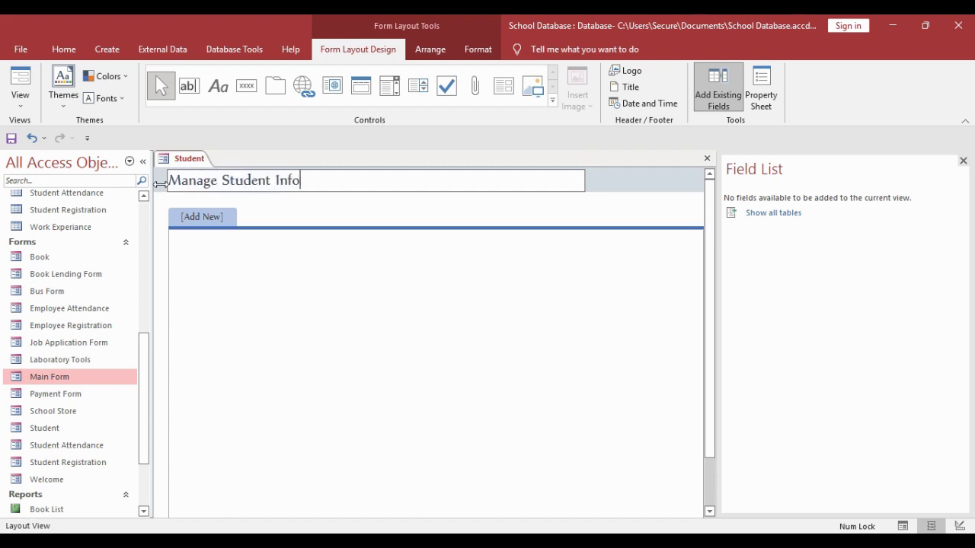
# - Switch the Student form to Design View and drag its right edge outward
pyautogui.rightClick(191, 159)
pyautogui.click(239, 254)
pyautogui.moveTo(573, 220); pyautogui.dragTo(668, 228)
# - Drag the Student form's edges to widen its design area
pyautogui.scroll(-5, 441, 450)
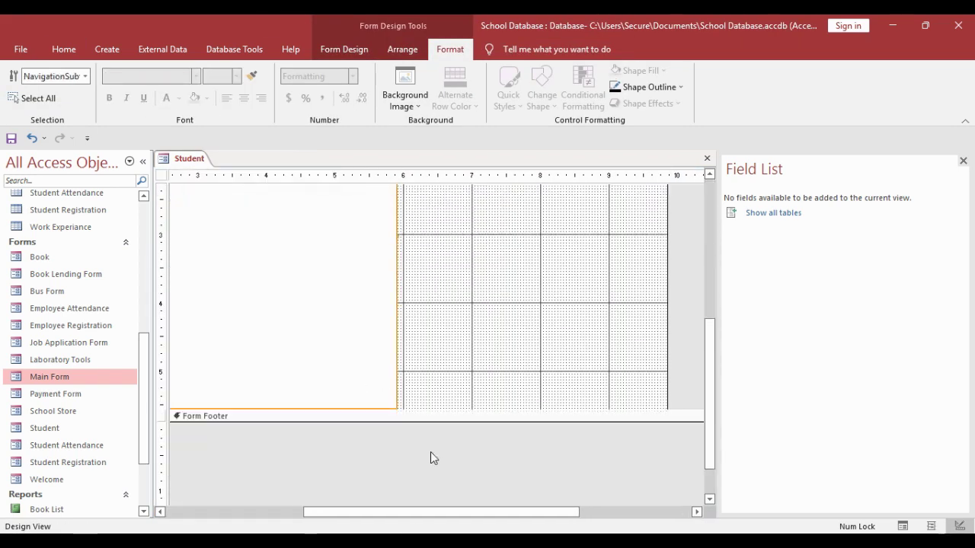
pyautogui.scroll(3, 415, 404)
pyautogui.moveTo(409, 383); pyautogui.dragTo(522, 389)
pyautogui.scroll(3, 517, 487)
pyautogui.moveTo(516, 510); pyautogui.dragTo(233, 509)
# - Enlarge the [Add New] navigation tab, making it taller and wider
pyautogui.click(237, 260)
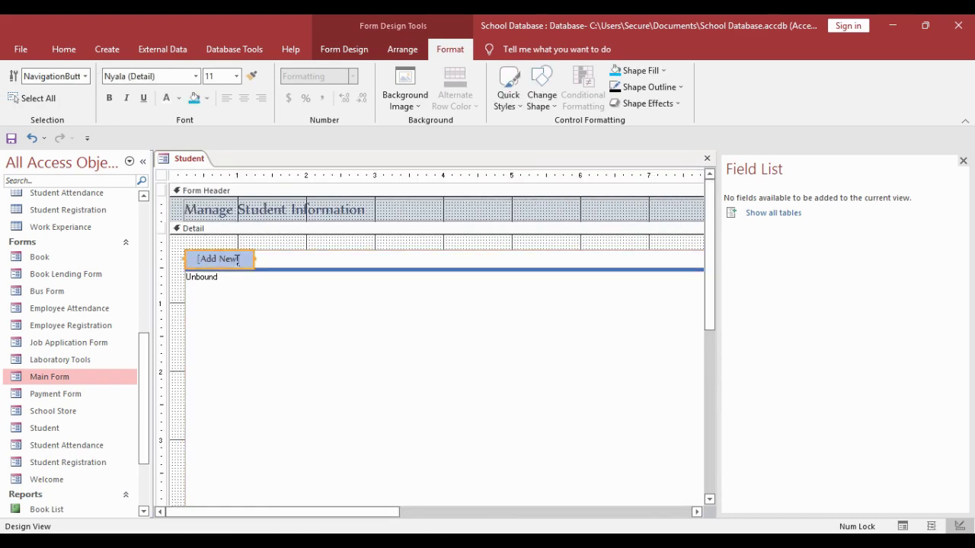
pyautogui.moveTo(229, 253); pyautogui.dragTo(312, 267)
pyautogui.click(195, 289)
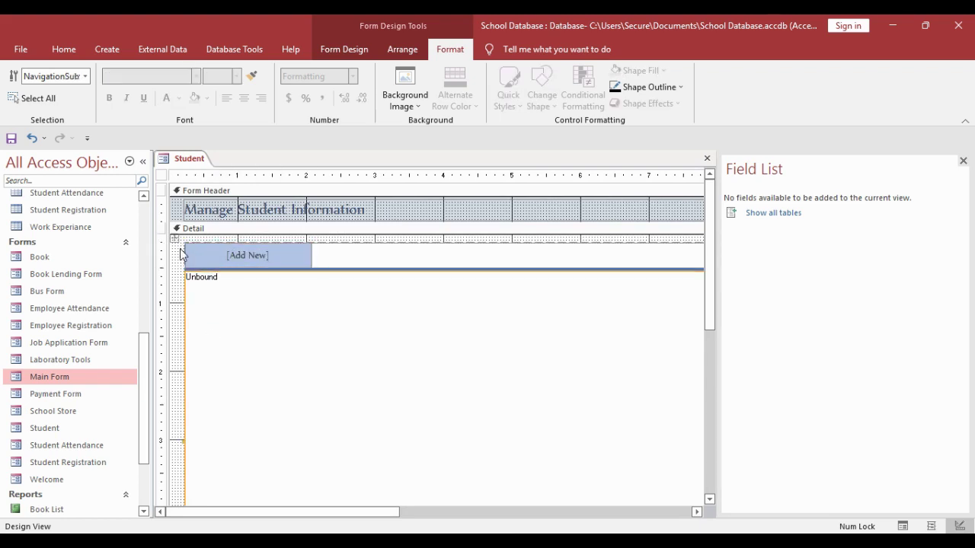
pyautogui.click(172, 242)
pyautogui.click(167, 243)
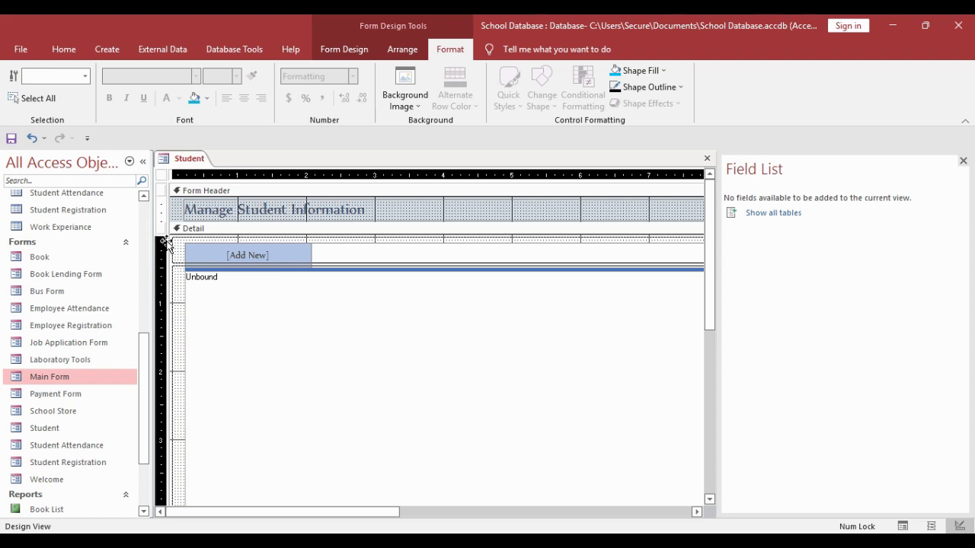
# - Drag the Form Header section taller below the Manage Student Information title
pyautogui.scroll(-3, 315, 313)
pyautogui.scroll(3, 450, 213)
pyautogui.click(687, 220)
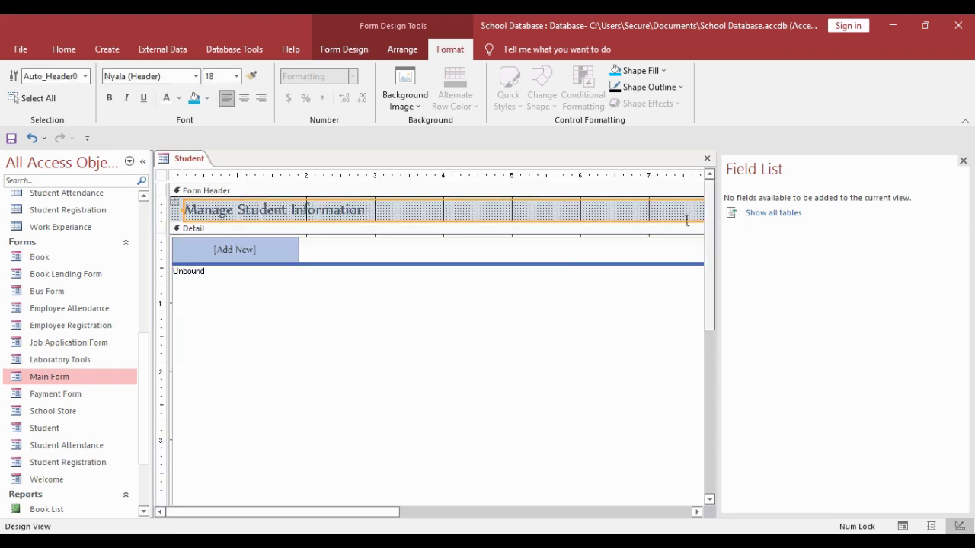
pyautogui.moveTo(575, 231); pyautogui.dragTo(579, 242)
pyautogui.click(526, 220)
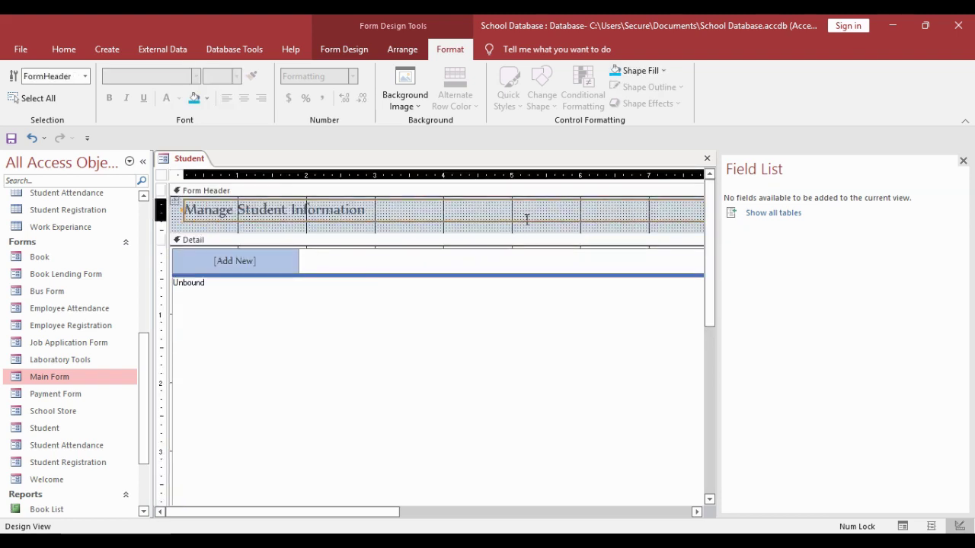
pyautogui.click(527, 220)
# - Centre the title and set it to black Algerian at size 22
pyautogui.click(246, 99)
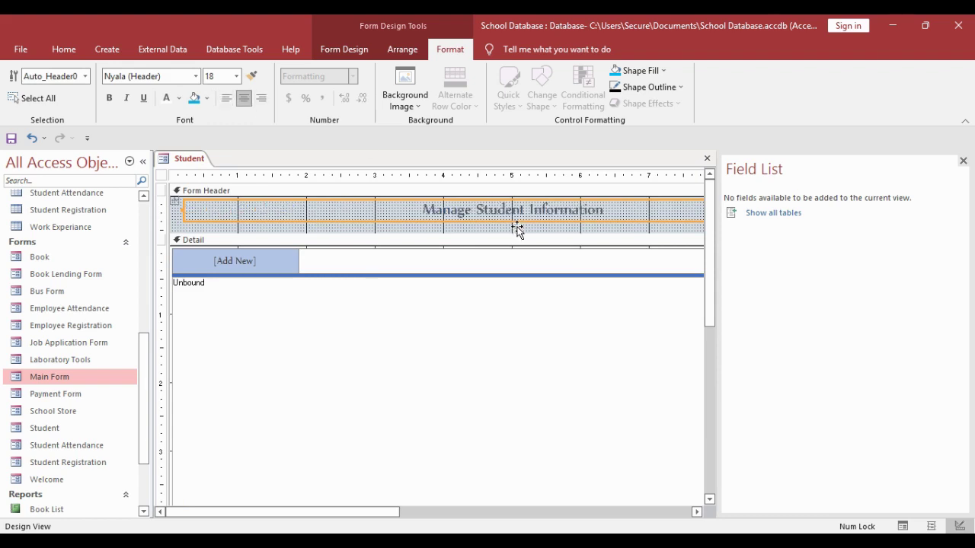
pyautogui.moveTo(517, 227); pyautogui.dragTo(518, 233)
pyautogui.click(185, 79)
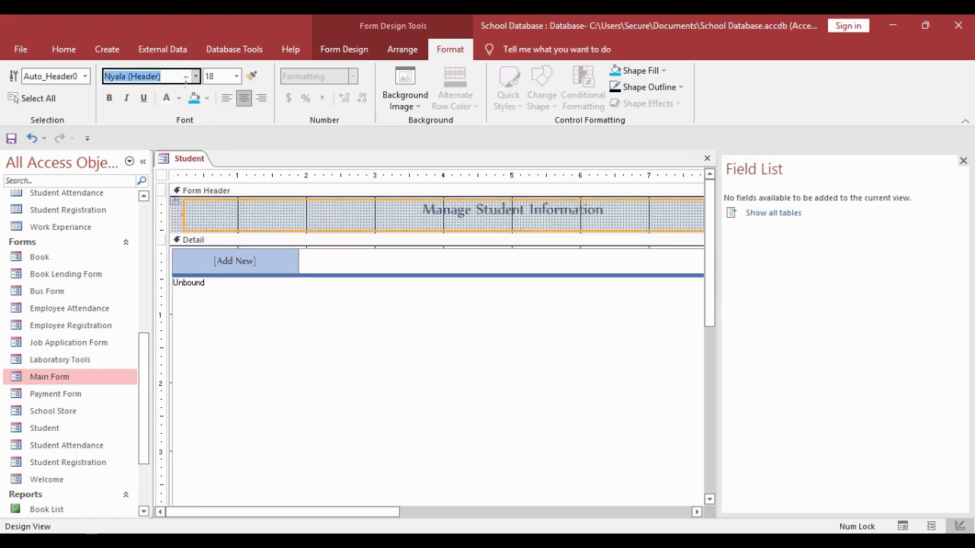
pyautogui.click(237, 76)
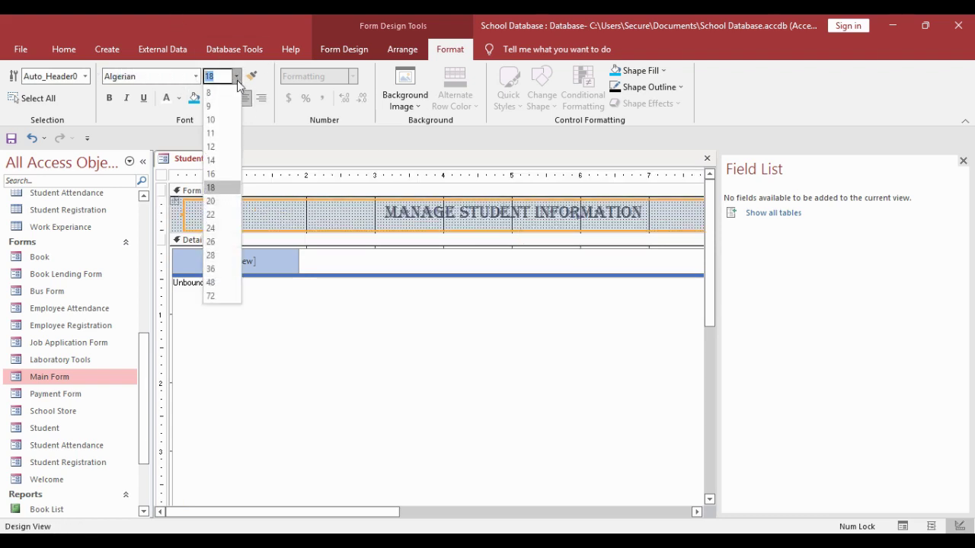
pyautogui.click(217, 210)
pyautogui.click(179, 99)
pyautogui.click(199, 117)
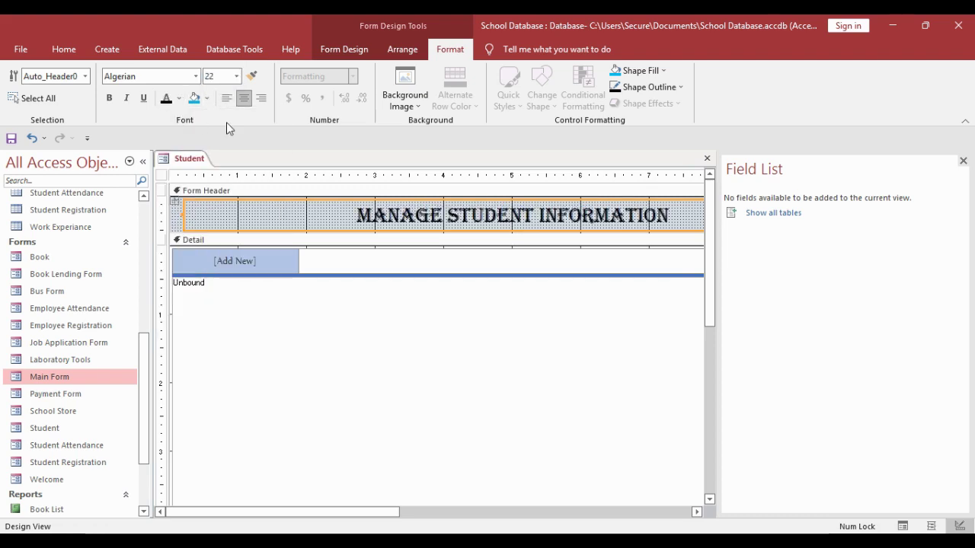
# - Widen the form and navigation subform, and stretch the title label to the right edge
pyautogui.click(177, 226)
pyautogui.moveTo(350, 512); pyautogui.dragTo(609, 499)
pyautogui.click(553, 431)
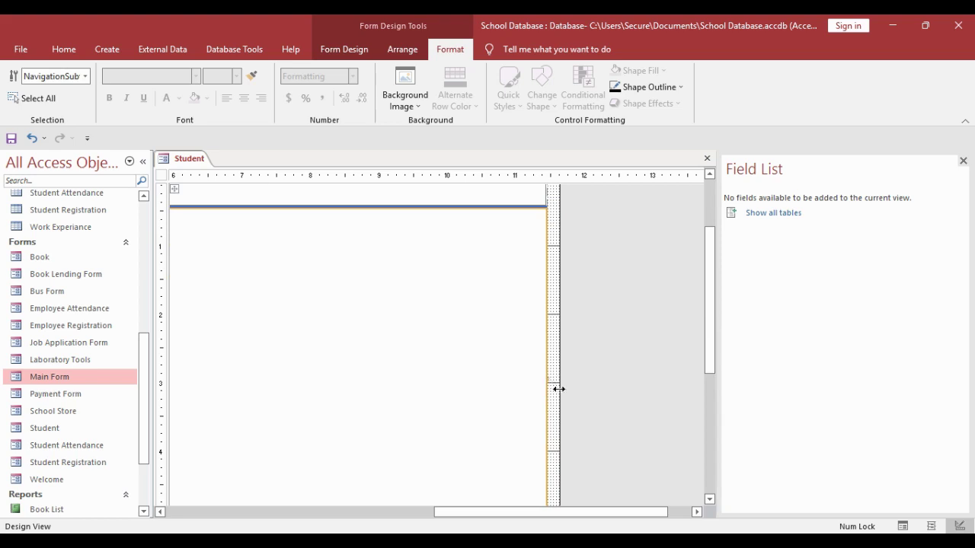
pyautogui.moveTo(558, 389); pyautogui.dragTo(597, 387)
pyautogui.scroll(3, 613, 267)
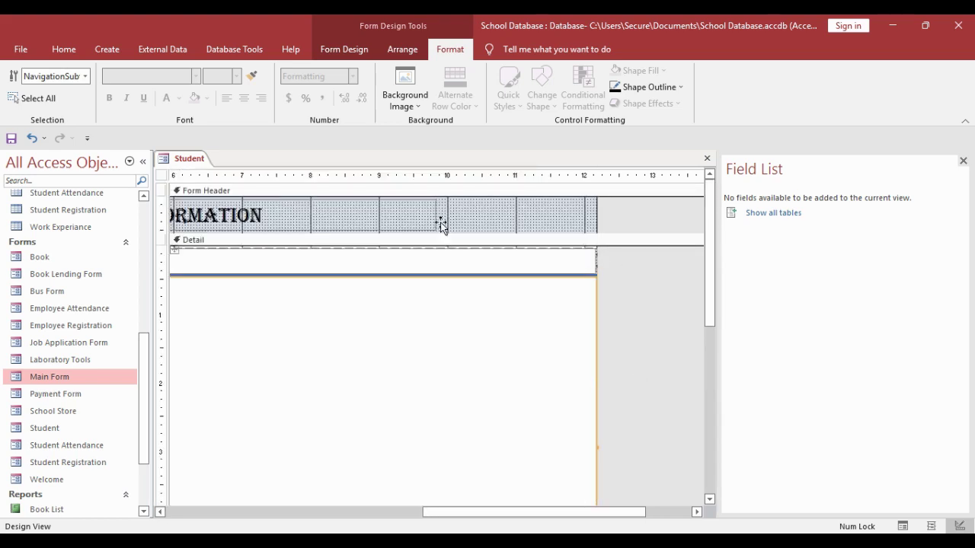
pyautogui.moveTo(442, 226); pyautogui.dragTo(597, 224)
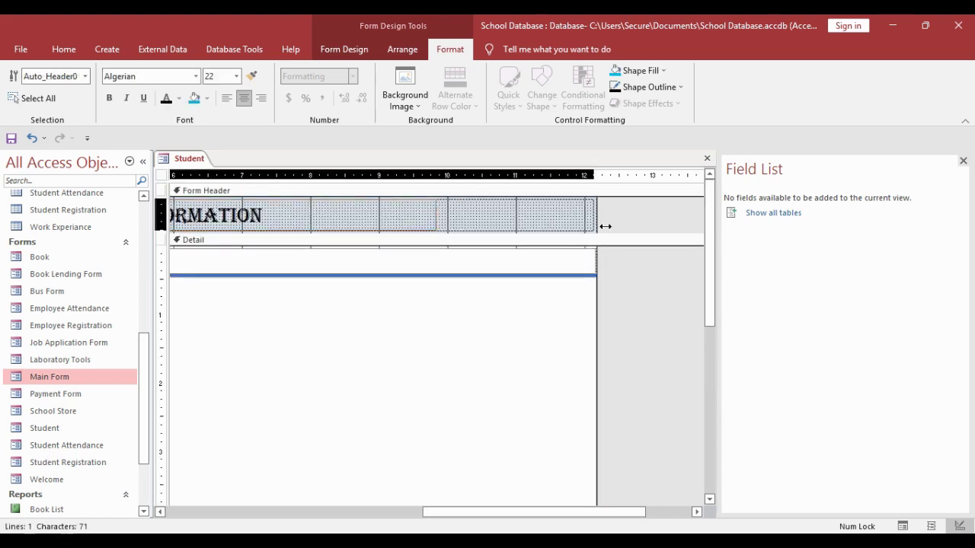
pyautogui.click(161, 175)
pyautogui.click(371, 51)
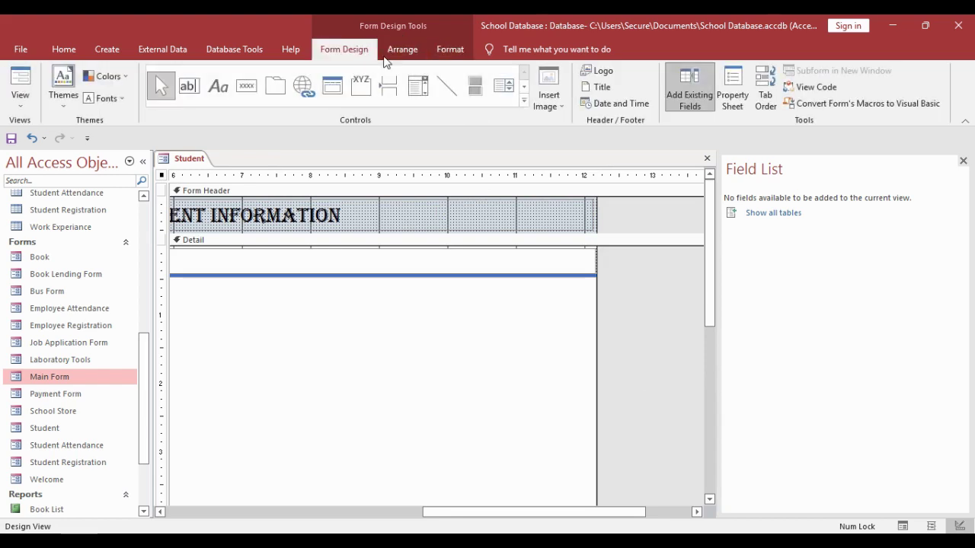
# - Set the form's Auto Center and Auto Resize properties to Yes
pyautogui.click(731, 89)
pyautogui.click(830, 230)
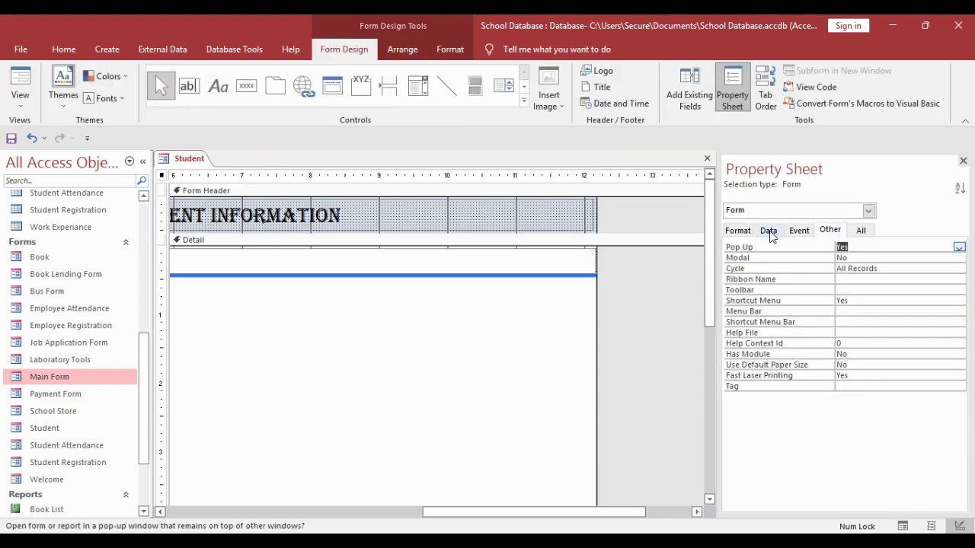
pyautogui.click(737, 230)
pyautogui.click(886, 376)
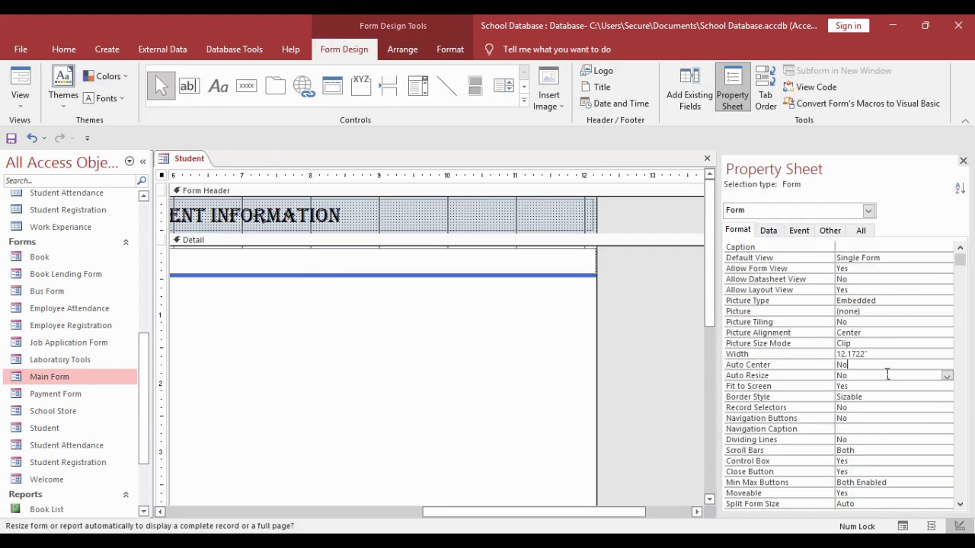
pyautogui.press('Up')
pyautogui.write('y')
pyautogui.press('Return')
# - Preview the Student form in Form View, then return it to Design View
pyautogui.rightClick(190, 166)
pyautogui.click(218, 182)
pyautogui.doubleClick(61, 429)
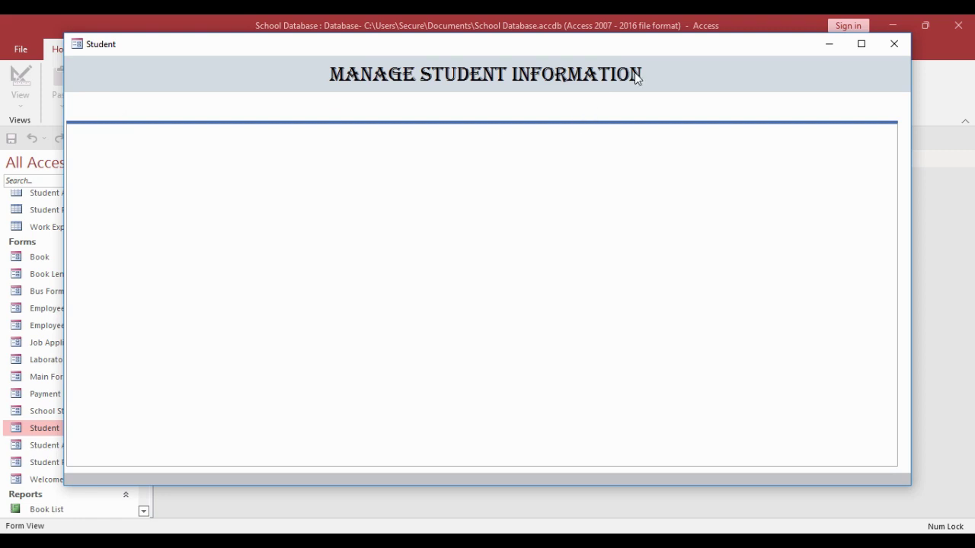
pyautogui.rightClick(760, 91)
pyautogui.click(795, 128)
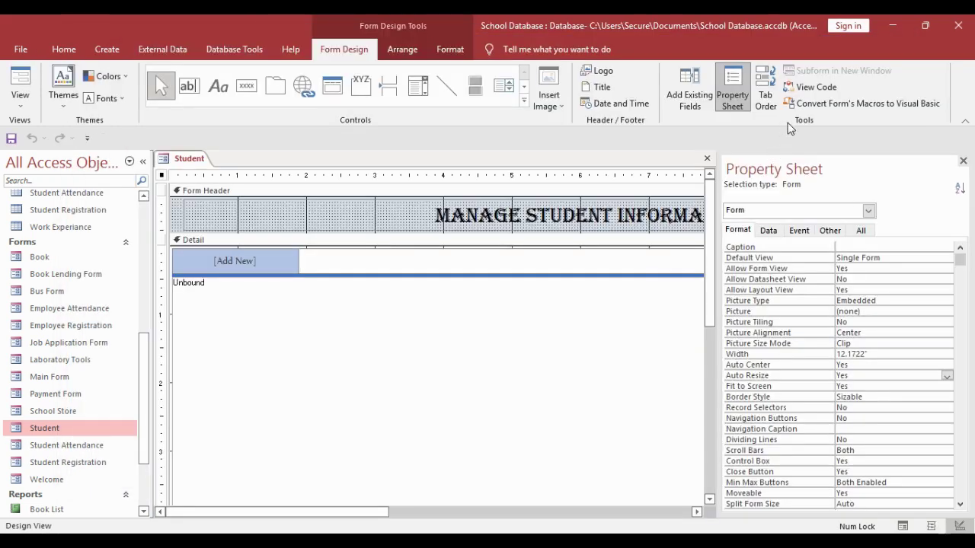
# - Widen the navigation subform and stretch the title label to 12.25 inches
pyautogui.moveTo(367, 511); pyautogui.dragTo(639, 509)
pyautogui.click(577, 396)
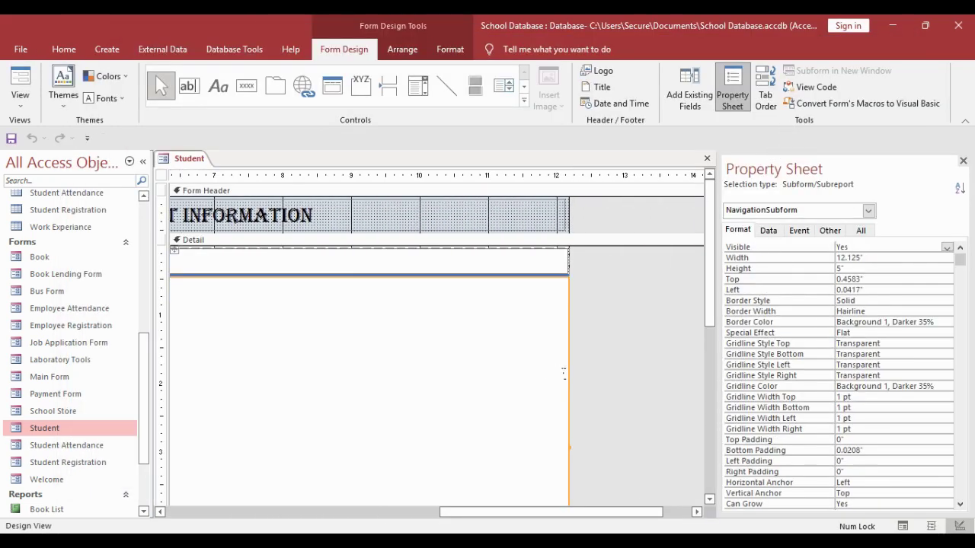
pyautogui.scroll(-2, 577, 396)
pyautogui.moveTo(576, 396); pyautogui.dragTo(604, 387)
pyautogui.click(571, 221)
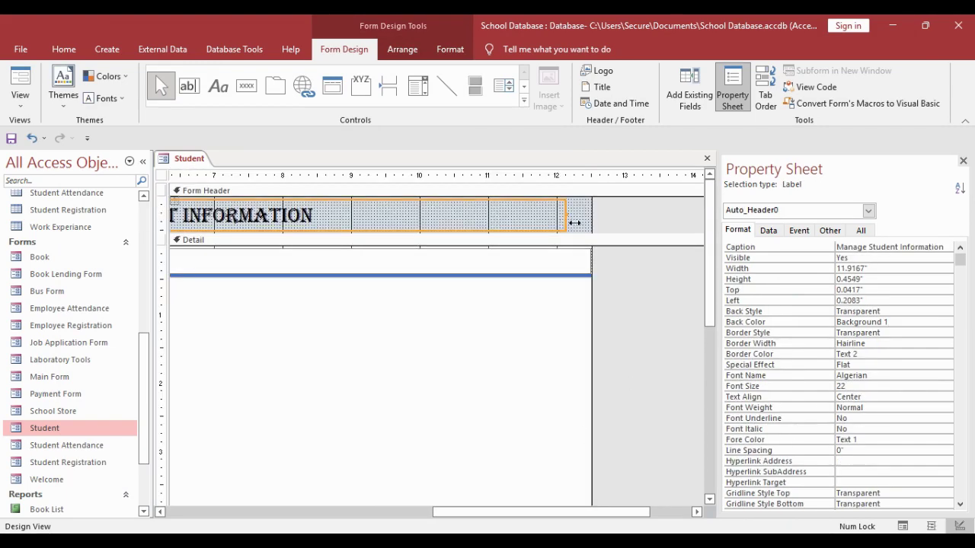
pyautogui.moveTo(577, 220); pyautogui.dragTo(602, 226)
pyautogui.moveTo(593, 512); pyautogui.dragTo(328, 512)
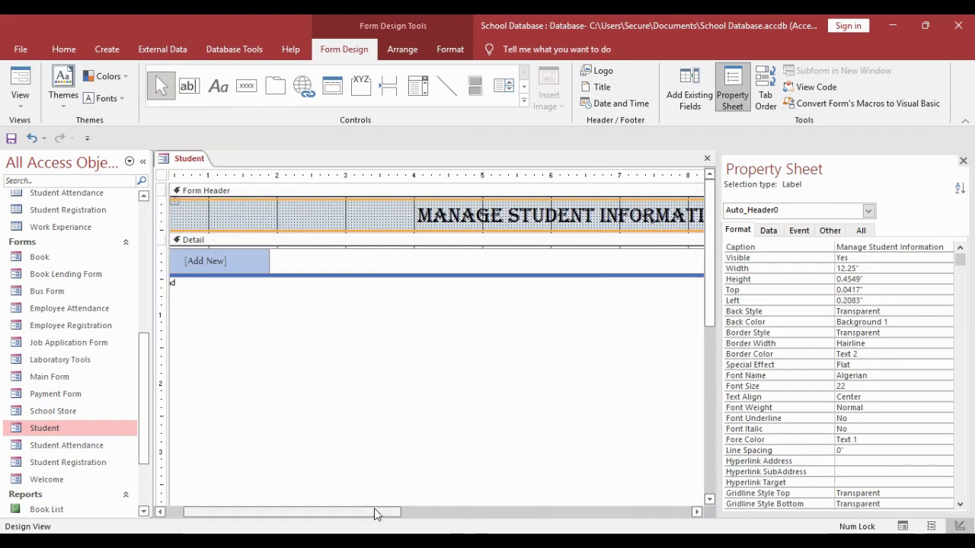
pyautogui.click(265, 260)
# - Add the Student Registration and Student List navigation tabs
pyautogui.click(262, 264)
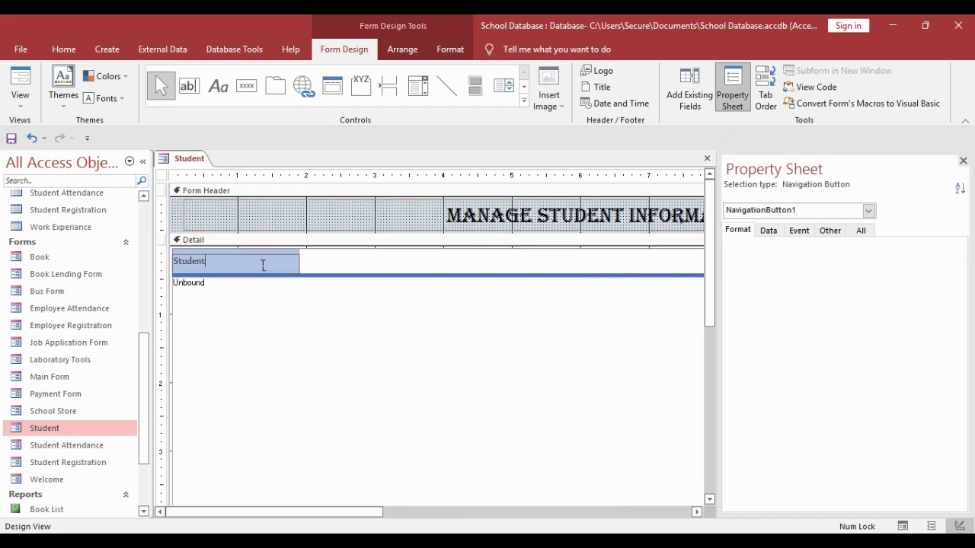
pyautogui.write('Student Registration')
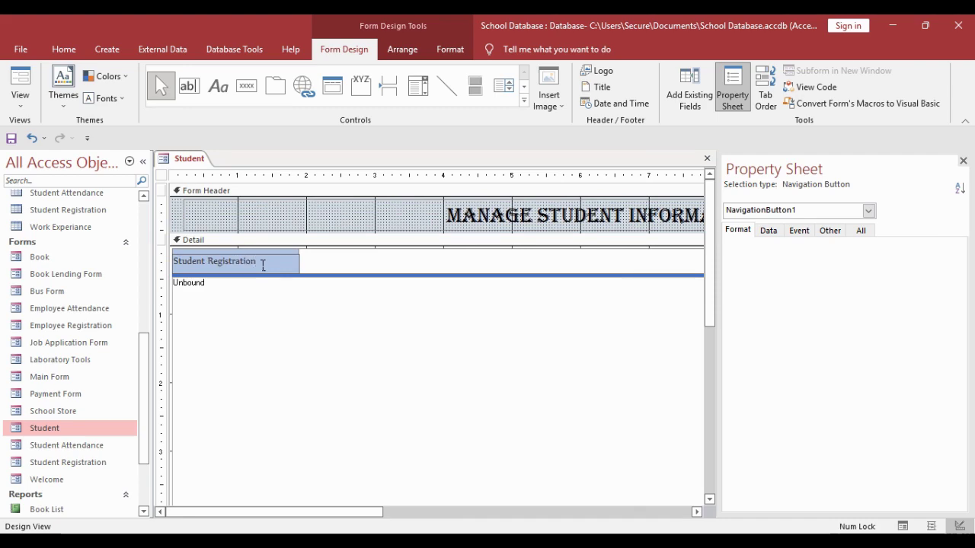
pyautogui.click(297, 295)
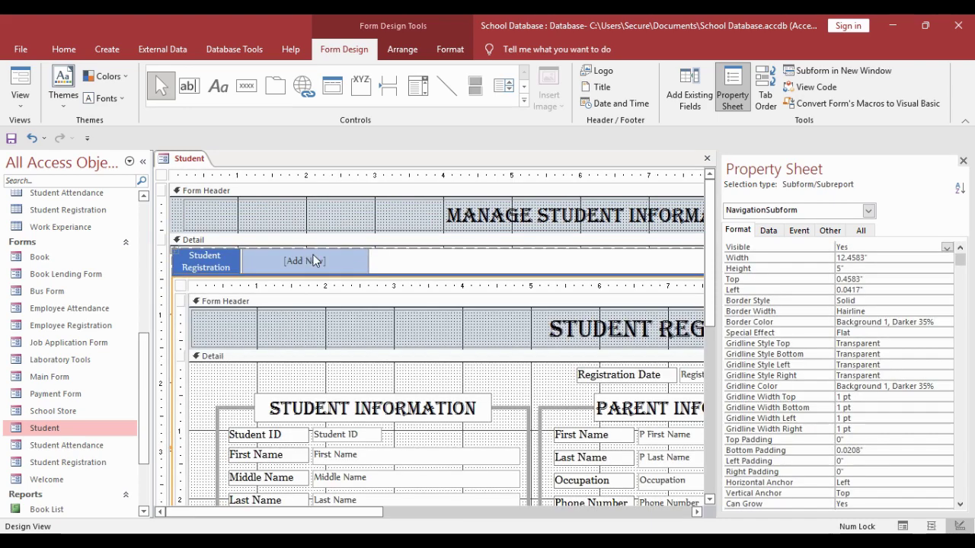
pyautogui.click(313, 259)
pyautogui.click(334, 265)
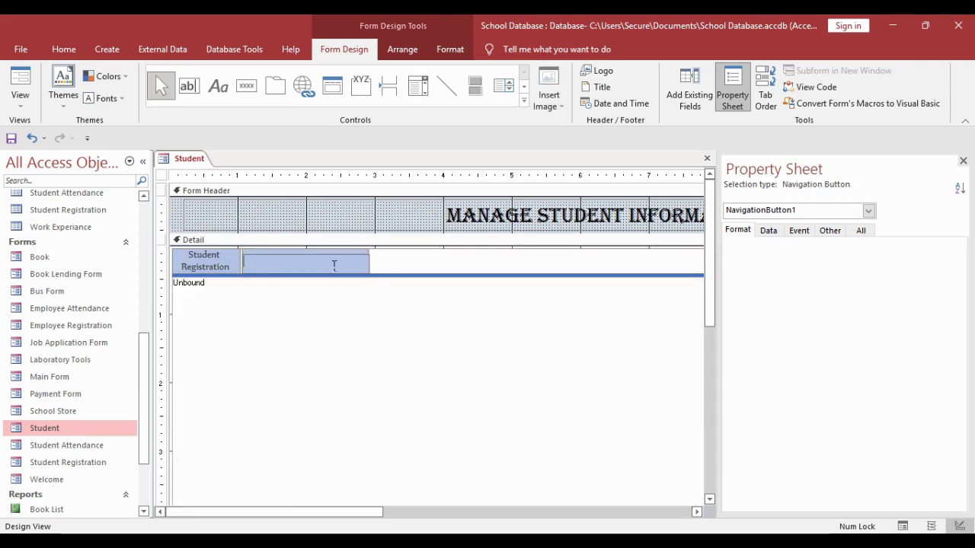
pyautogui.moveTo(148, 381); pyautogui.dragTo(147, 444)
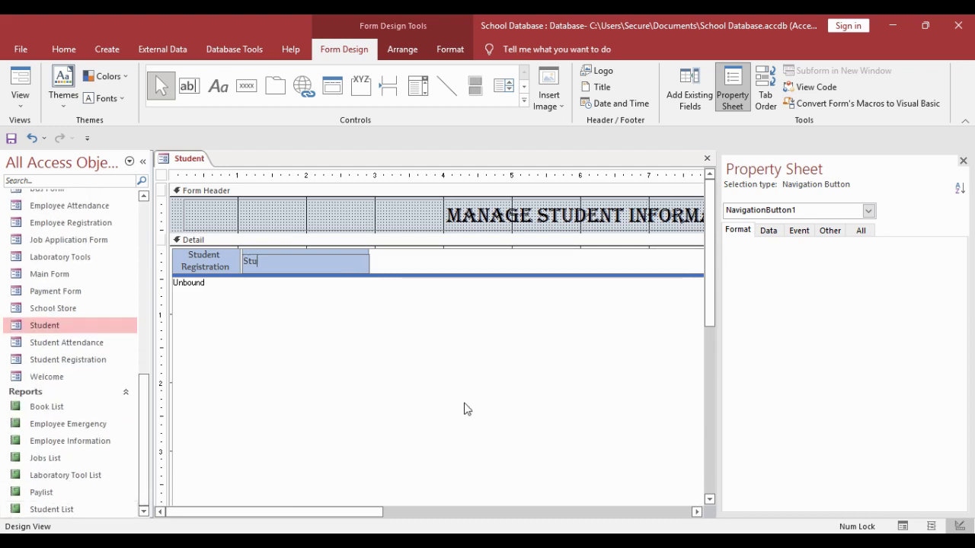
pyautogui.write('Student List')
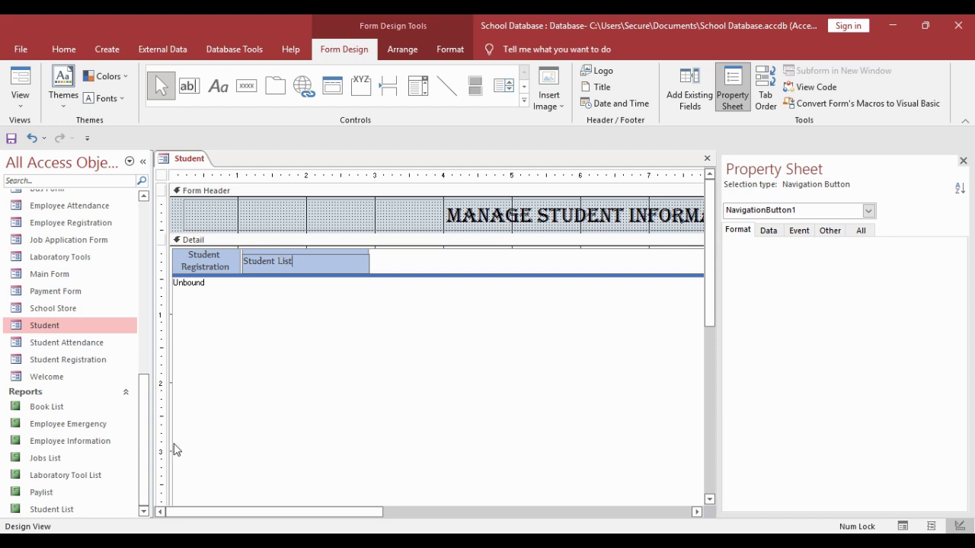
pyautogui.click(416, 265)
# - Add the Attendance and Book Lending Form navigation tabs
pyautogui.scroll(3, 101, 359)
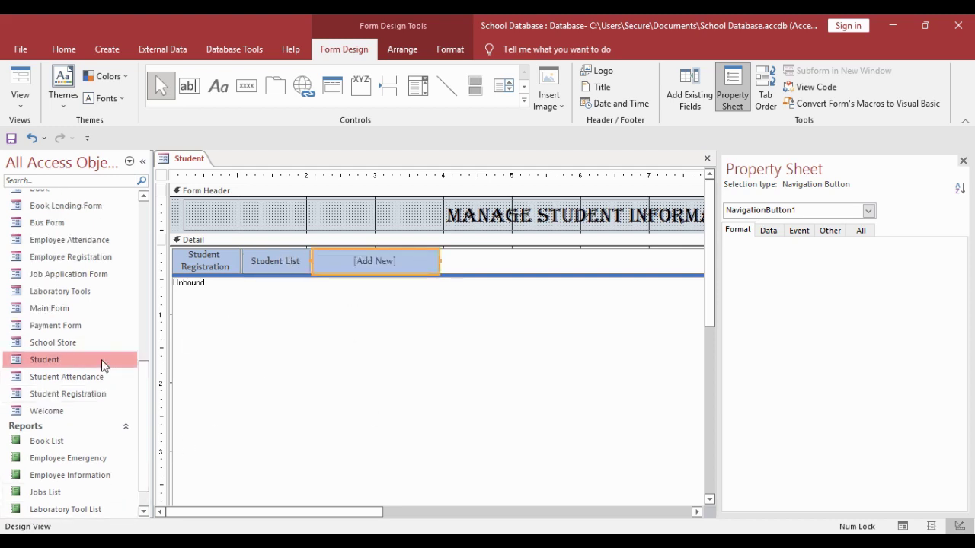
pyautogui.click(406, 271)
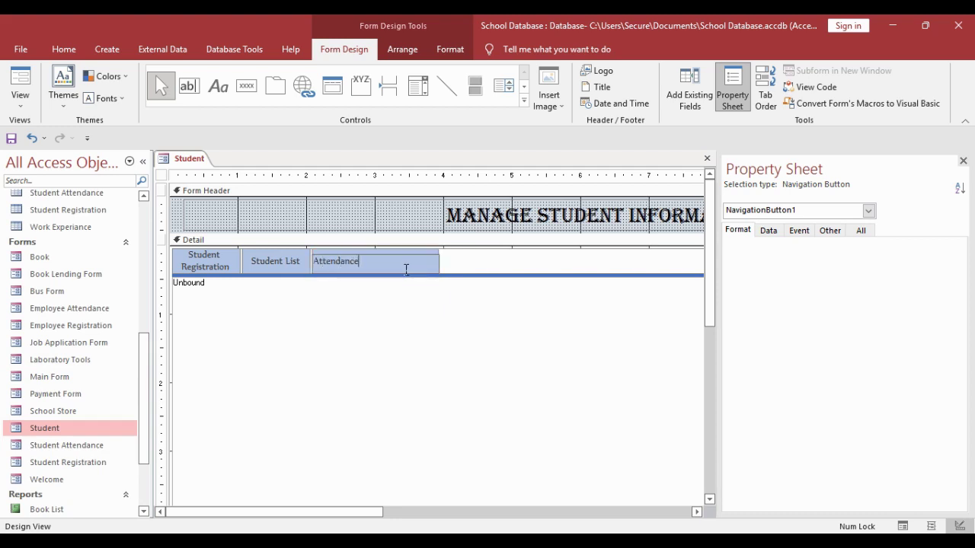
pyautogui.click(459, 315)
pyautogui.click(457, 268)
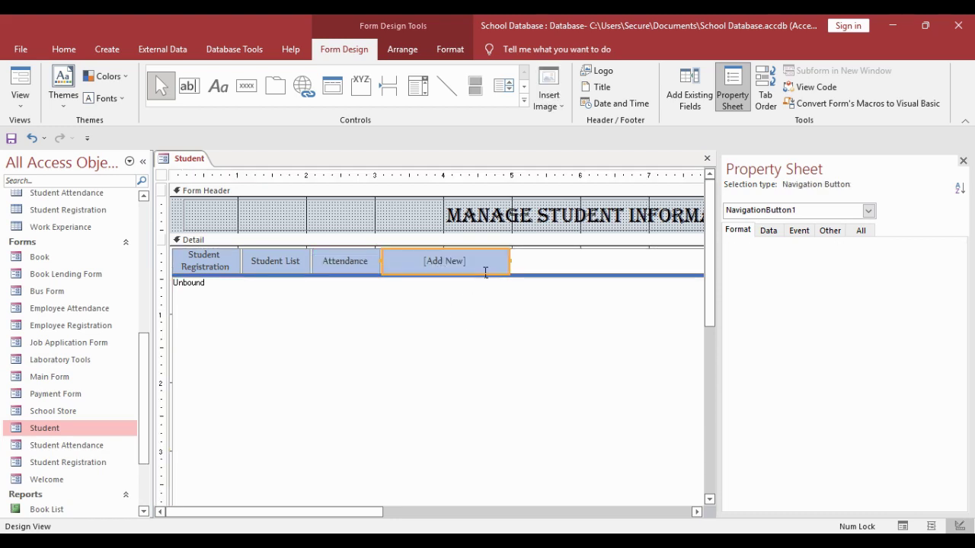
pyautogui.click(485, 272)
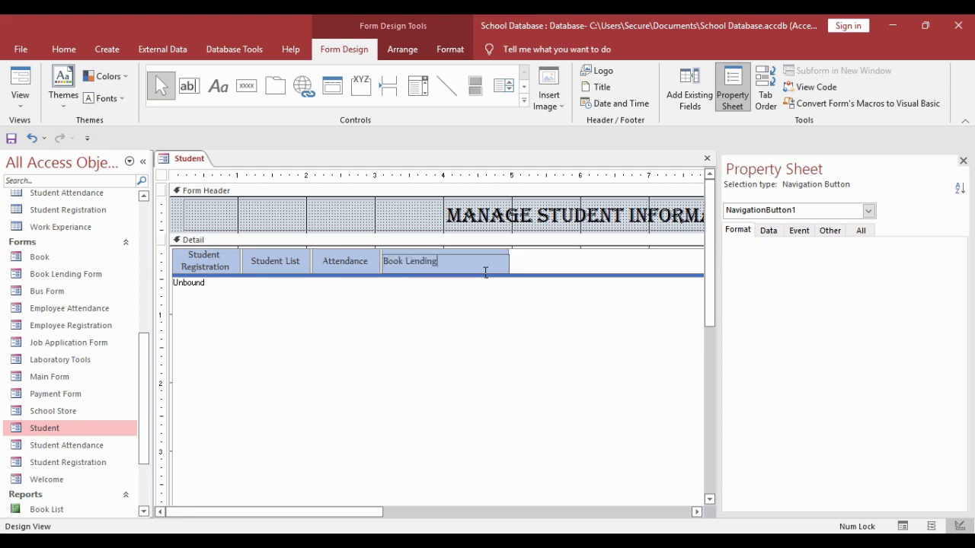
pyautogui.press('Return')
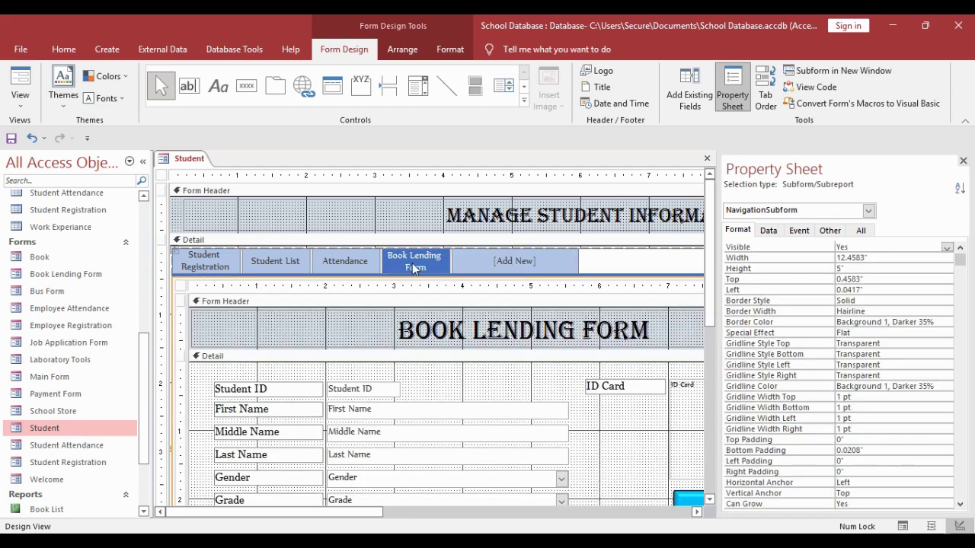
# - Widen the Student List and Book Lending Form navigation buttons
pyautogui.click(270, 261)
pyautogui.click(219, 261)
pyautogui.click(353, 267)
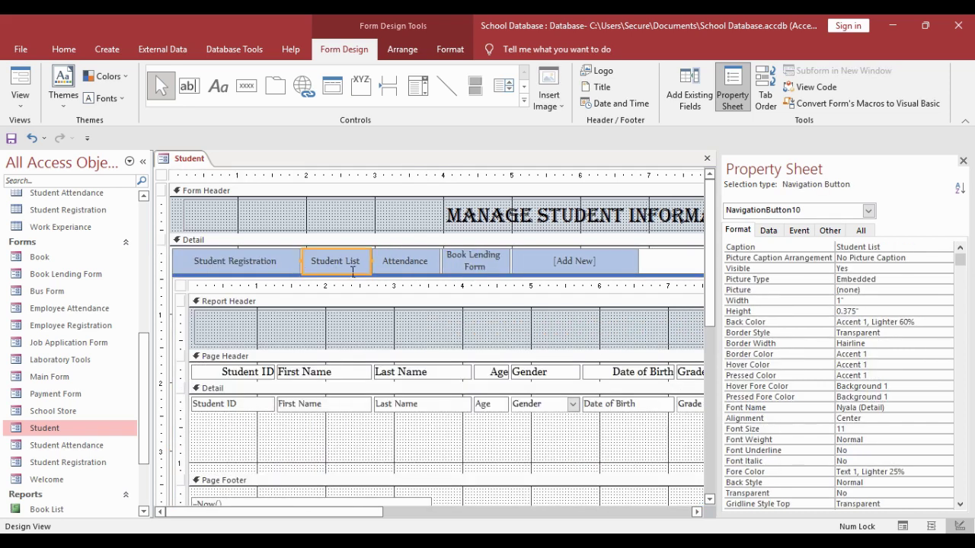
pyautogui.moveTo(376, 267)
pyautogui.mouseDown()
pyautogui.moveTo(447, 282)
pyautogui.moveTo(577, 270)
pyautogui.mouseUp()
pyautogui.click(463, 267)
pyautogui.click(638, 266)
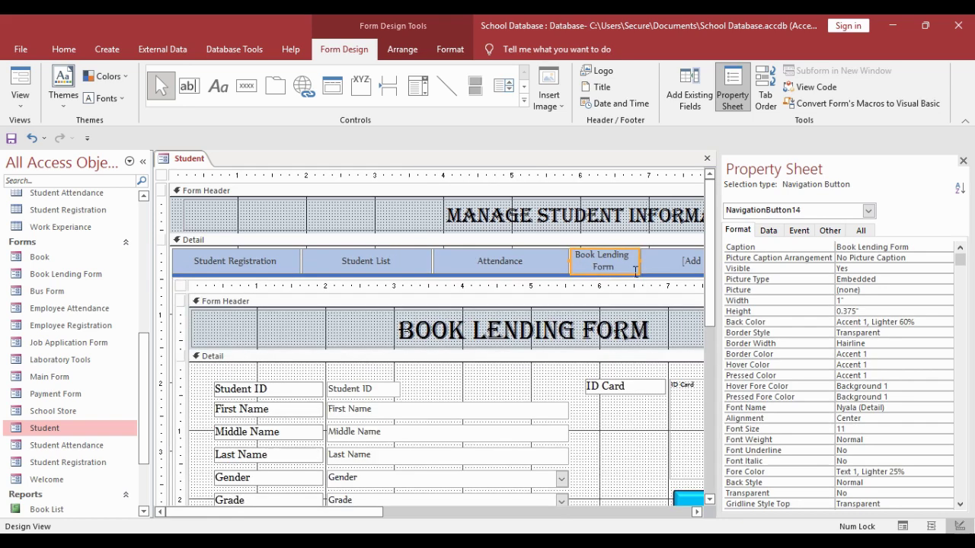
pyautogui.moveTo(644, 270); pyautogui.dragTo(659, 269)
# - Give all four tabs a bevel effect, dark brown fill and white label text
pyautogui.keyDown('shift'); pyautogui.click(453, 264); pyautogui.keyUp('shift')
pyautogui.keyDown('shift'); pyautogui.click(305, 264); pyautogui.keyUp('shift')
pyautogui.keyDown('shift'); pyautogui.click(226, 266); pyautogui.keyUp('shift')
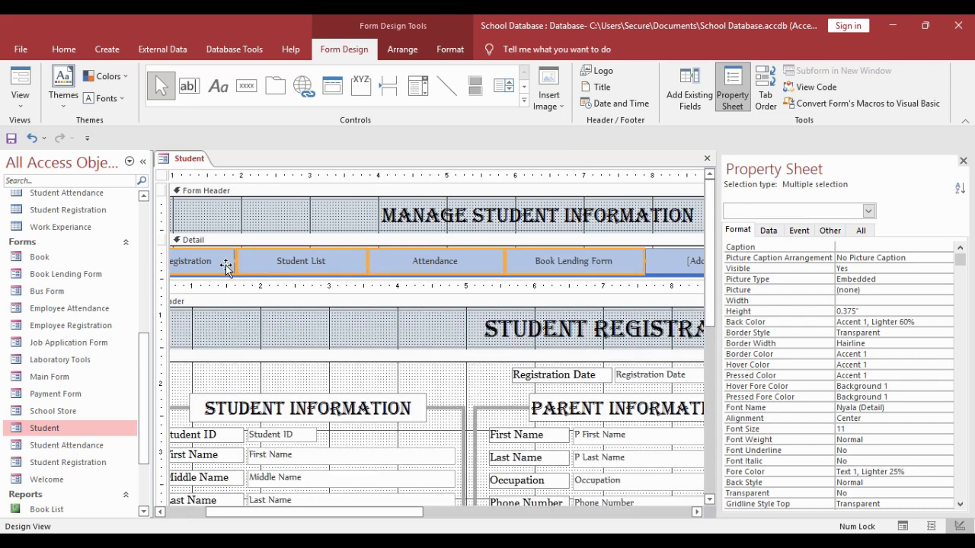
pyautogui.click(450, 48)
pyautogui.click(648, 103)
pyautogui.moveTo(673, 233)
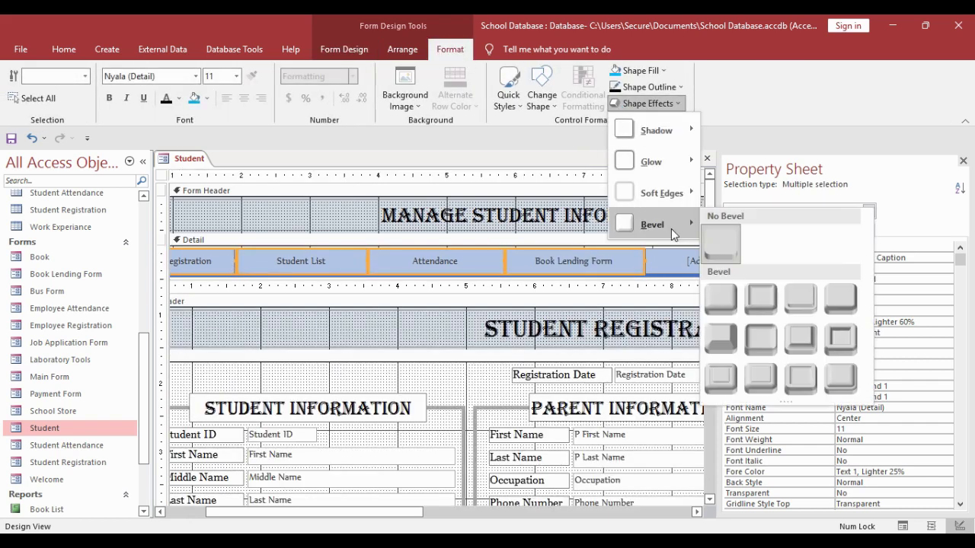
pyautogui.click(840, 299)
pyautogui.click(639, 70)
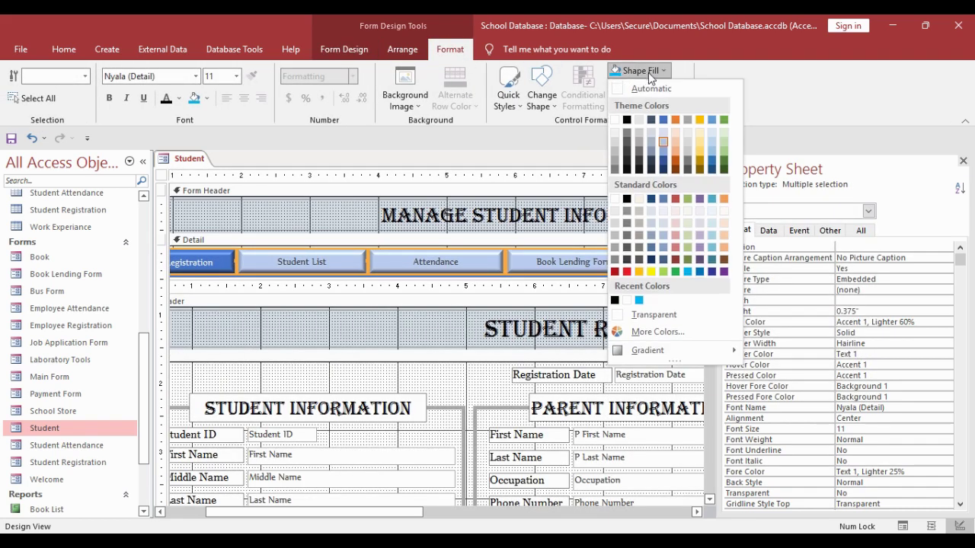
pyautogui.click(724, 261)
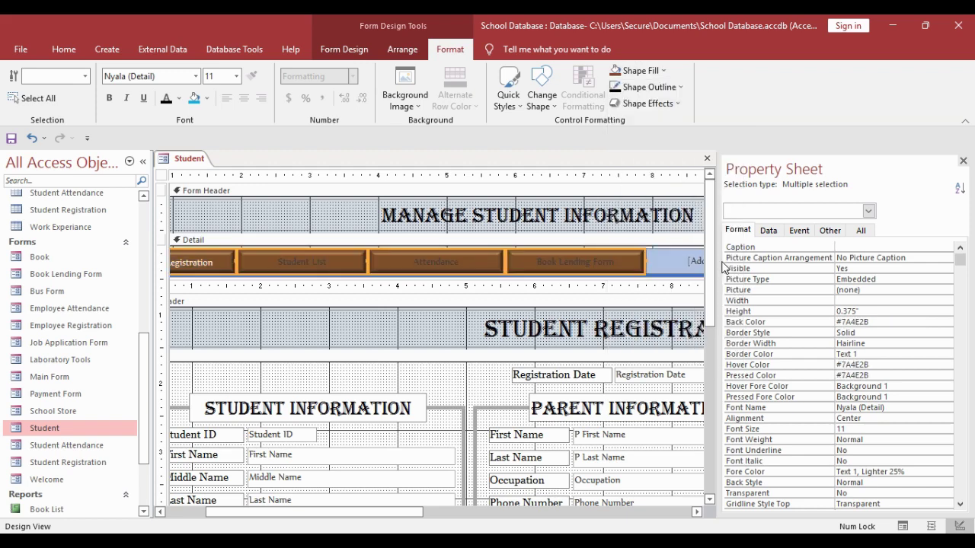
pyautogui.click(179, 98)
pyautogui.click(172, 152)
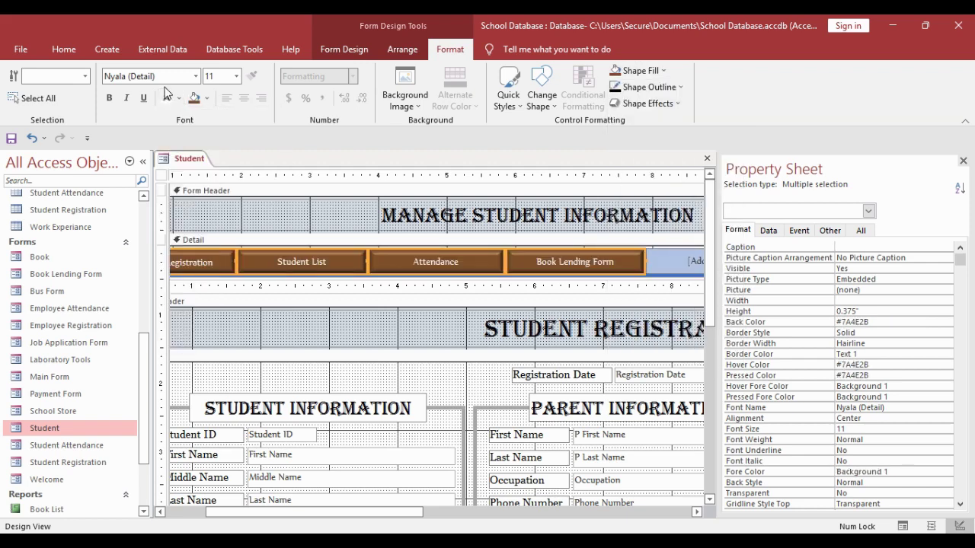
pyautogui.click(172, 78)
# - Set the Attendance tab's Navigation Target Name to Student Attendance
pyautogui.click(286, 323)
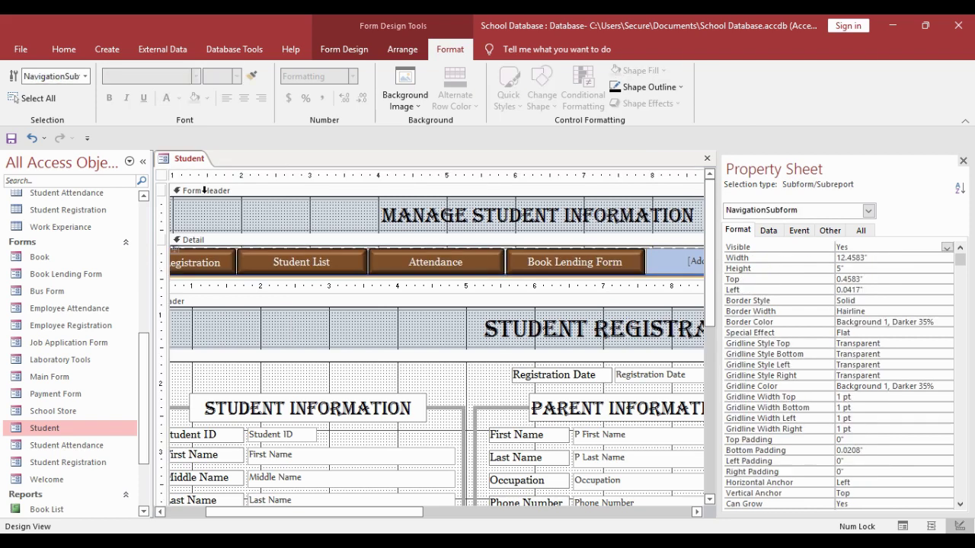
pyautogui.rightClick(183, 160)
pyautogui.press('Escape')
pyautogui.click(442, 267)
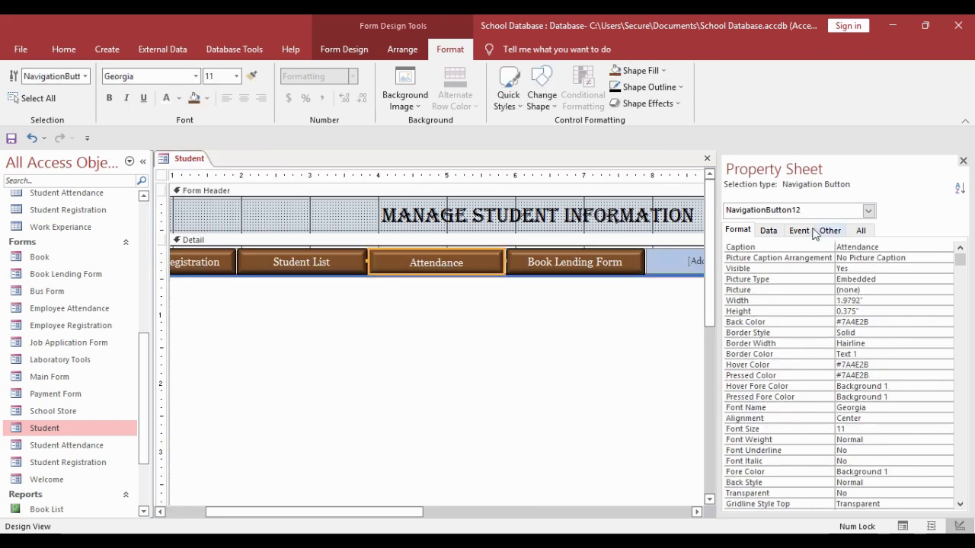
pyautogui.click(768, 230)
pyautogui.click(959, 248)
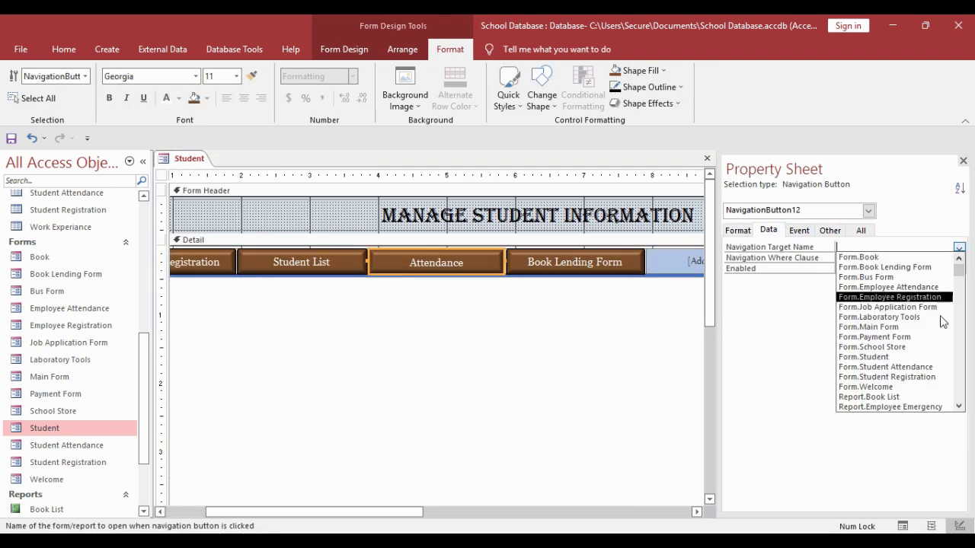
pyautogui.click(904, 368)
# - Check the Book Lending Form tab, then close the Student form
pyautogui.click(551, 262)
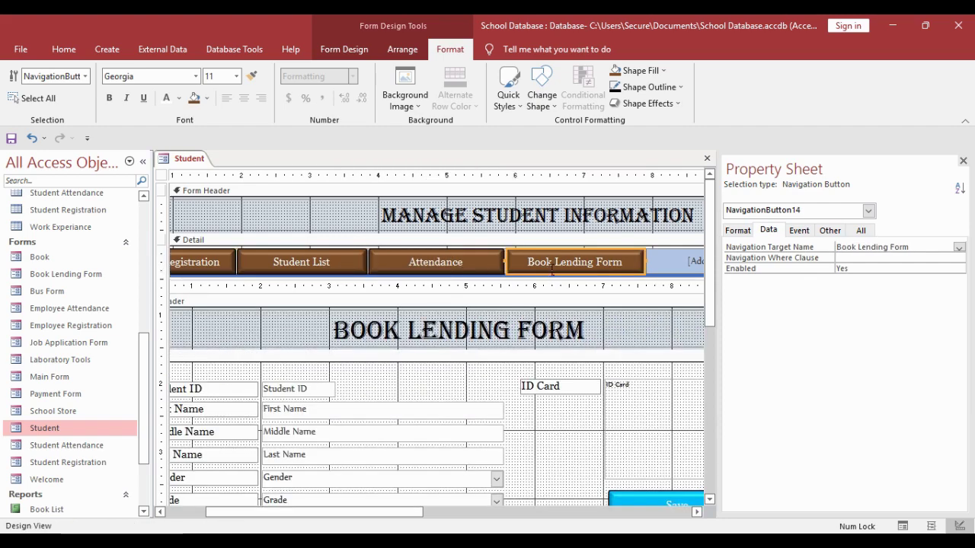
pyautogui.rightClick(177, 163)
pyautogui.click(204, 187)
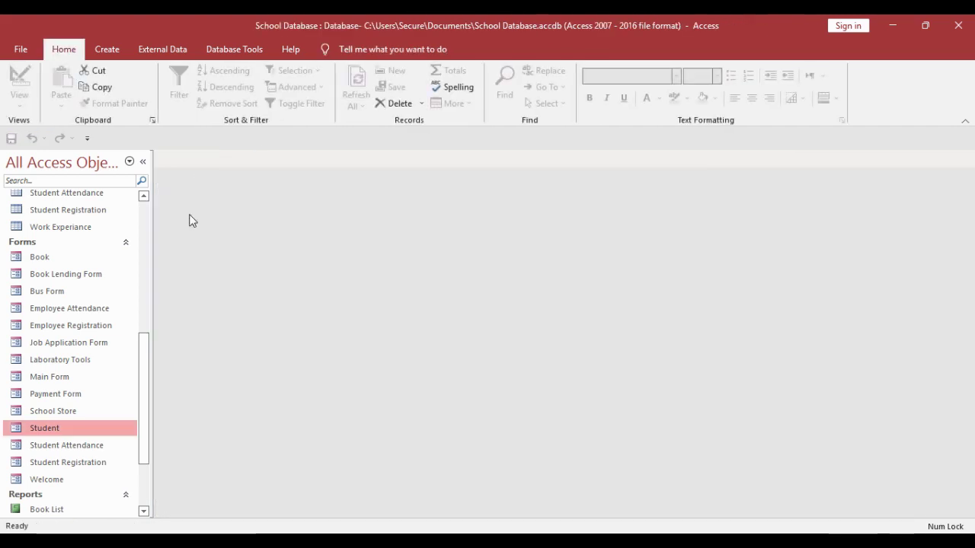
# - Set the Main Form Student button's Navigation Target Name to Student and close the design
pyautogui.doubleClick(65, 377)
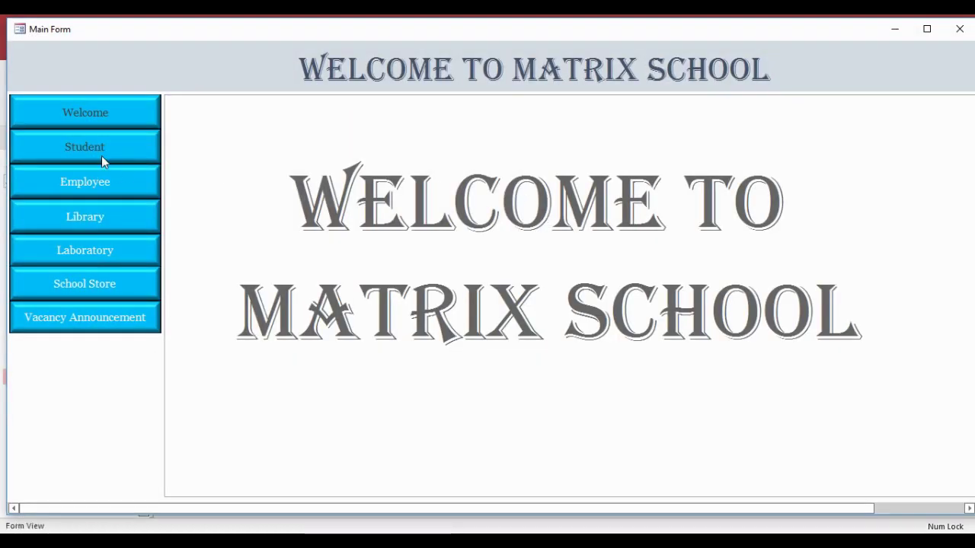
pyautogui.rightClick(283, 77)
pyautogui.click(320, 115)
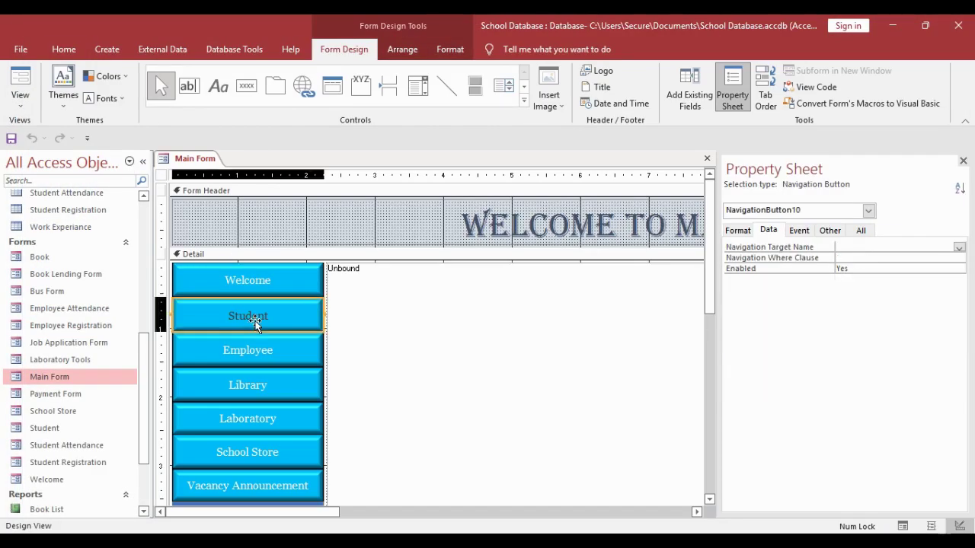
pyautogui.click(959, 249)
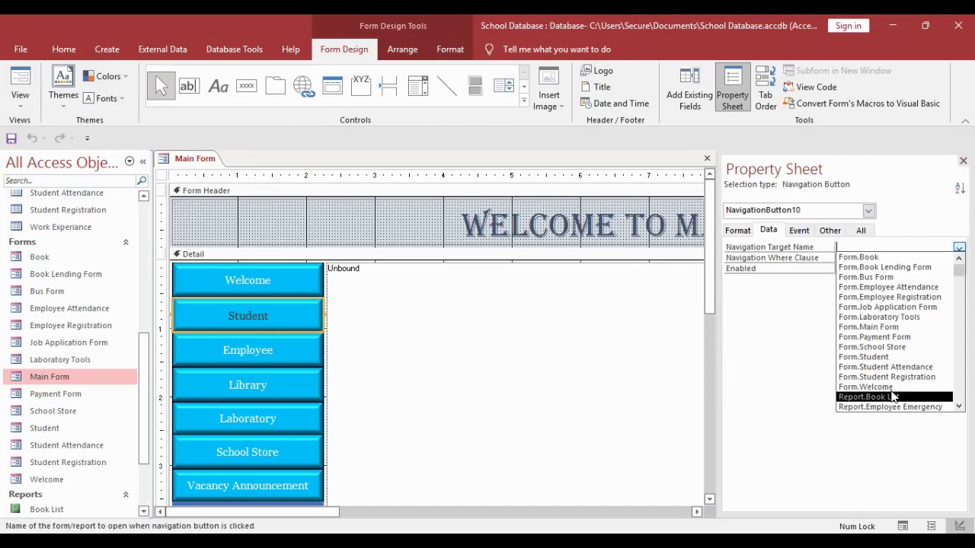
pyautogui.click(875, 359)
pyautogui.rightClick(190, 159)
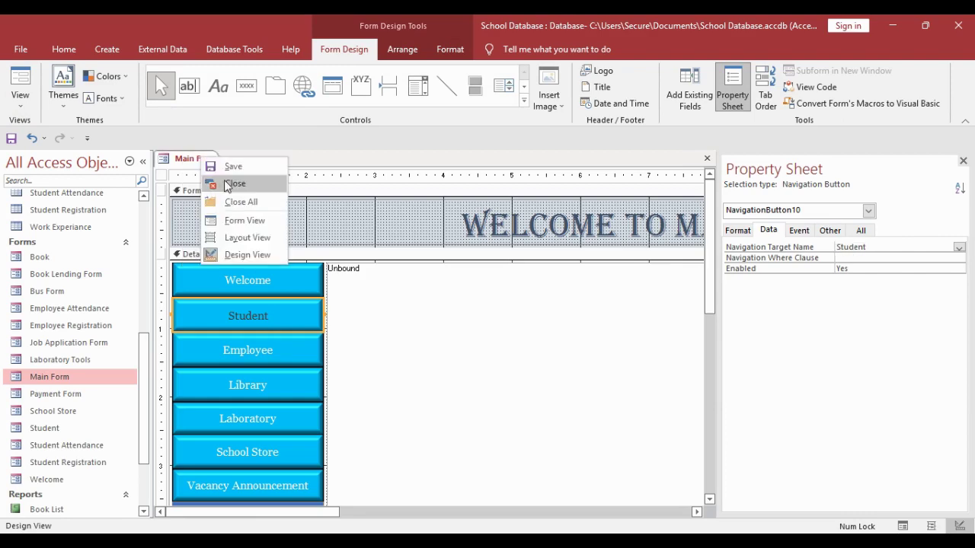
pyautogui.click(228, 182)
# - Reopen Main Form, open the Student page, and view the Student List tab
pyautogui.doubleClick(102, 378)
pyautogui.click(84, 146)
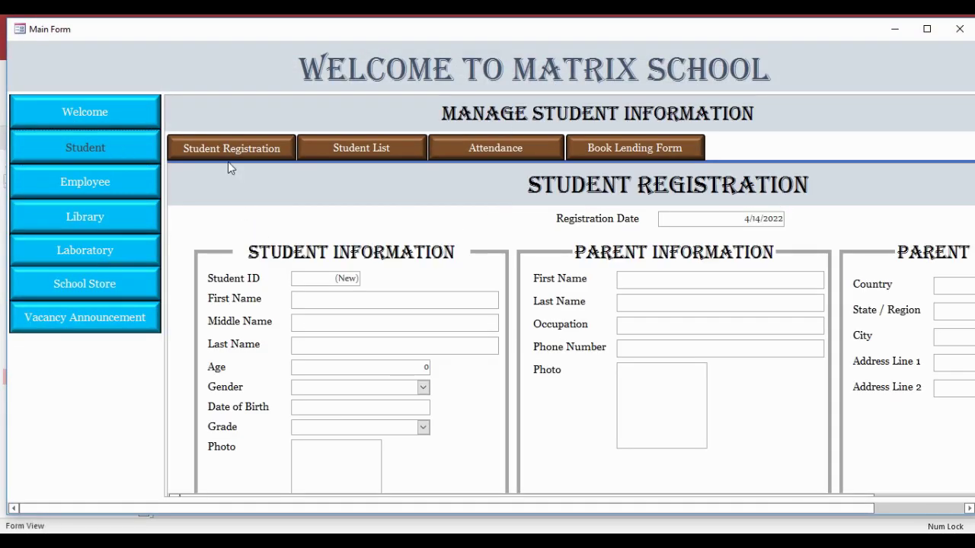
pyautogui.scroll(-3, 442, 337)
pyautogui.moveTo(449, 508); pyautogui.dragTo(553, 466)
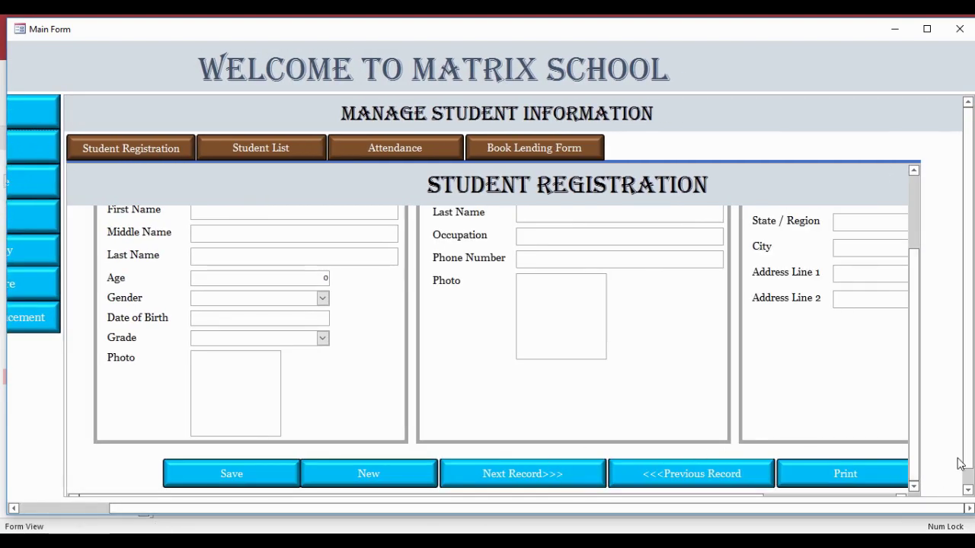
pyautogui.moveTo(963, 461); pyautogui.dragTo(962, 477)
pyautogui.moveTo(689, 488)
pyautogui.mouseDown()
pyautogui.moveTo(855, 488)
pyautogui.moveTo(620, 489)
pyautogui.moveTo(826, 487)
pyautogui.moveTo(696, 488)
pyautogui.mouseUp()
pyautogui.scroll(3, 924, 357)
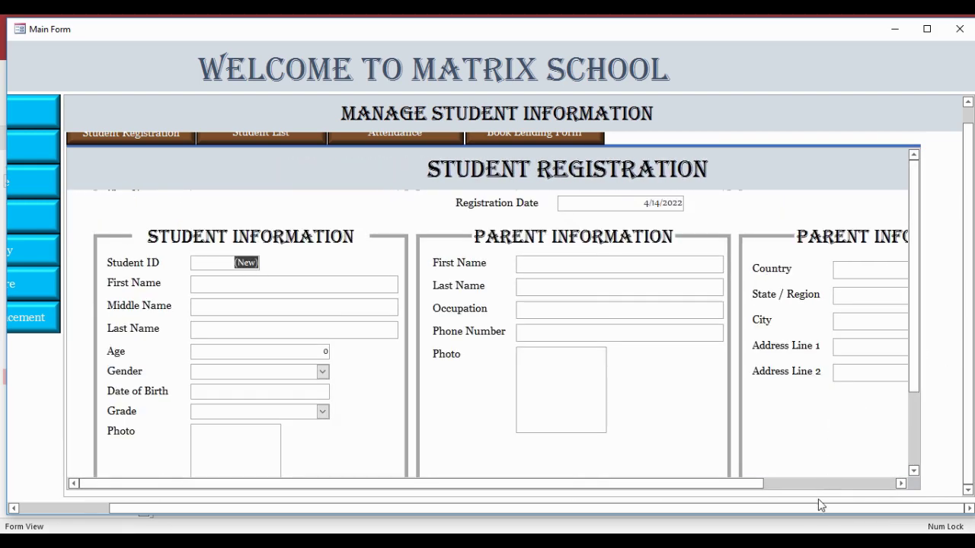
pyautogui.moveTo(819, 506); pyautogui.dragTo(729, 506)
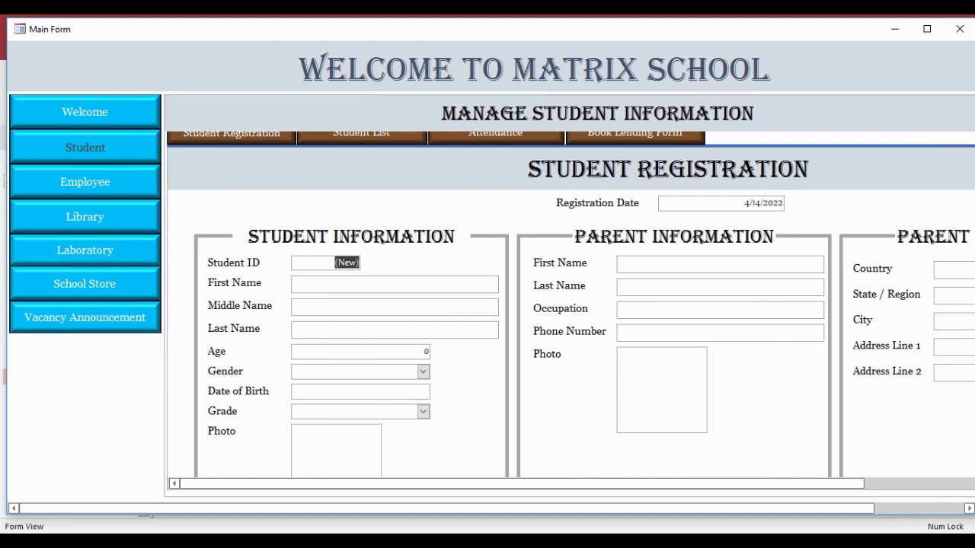
pyautogui.moveTo(850, 509); pyautogui.dragTo(941, 508)
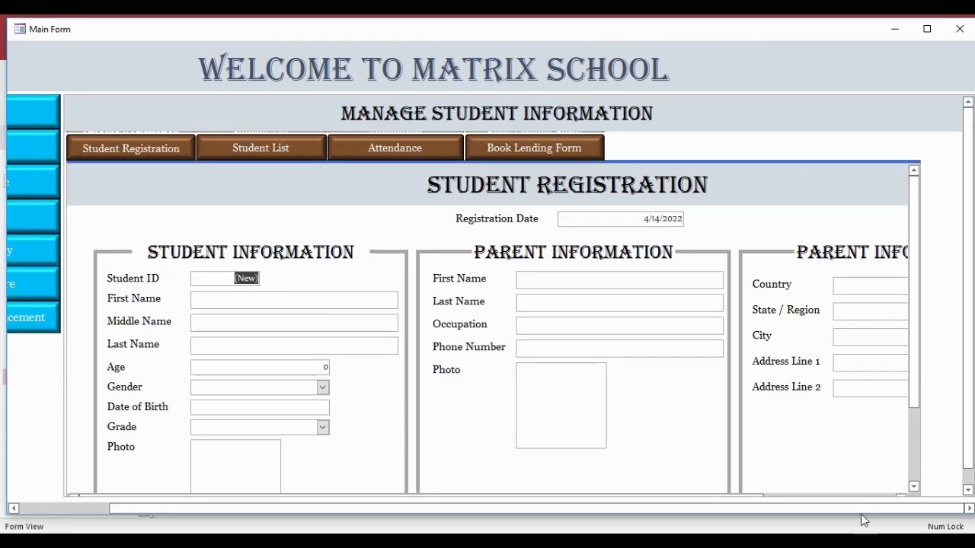
pyautogui.click(355, 139)
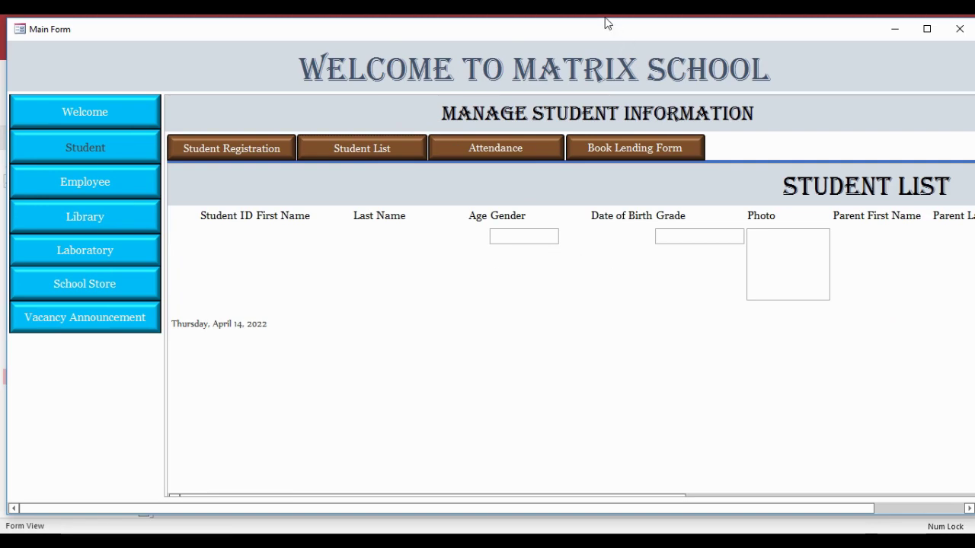
# - Switch the Main Form back to Design view and inspect the embedded student subform
pyautogui.rightClick(585, 55)
pyautogui.click(634, 94)
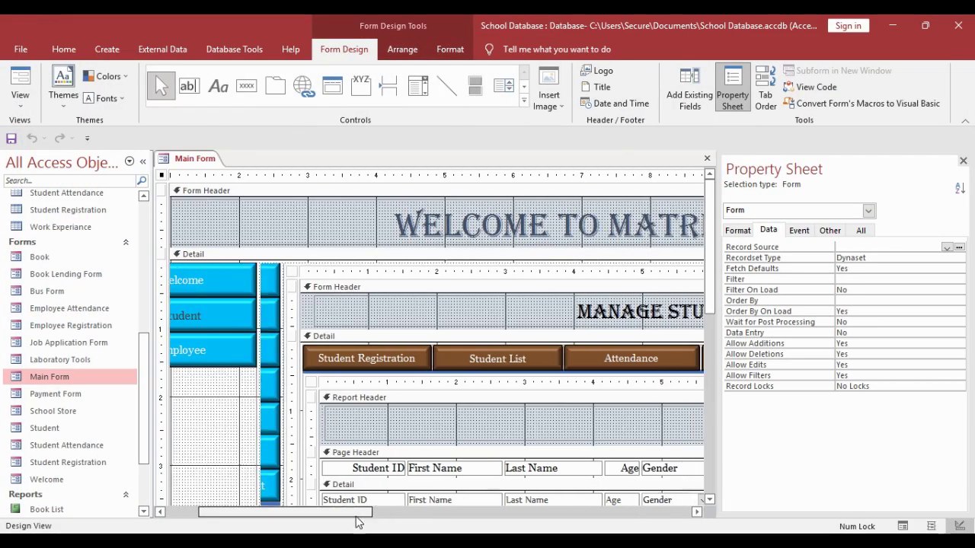
pyautogui.moveTo(356, 514); pyautogui.dragTo(661, 513)
pyautogui.scroll(-5, 554, 450)
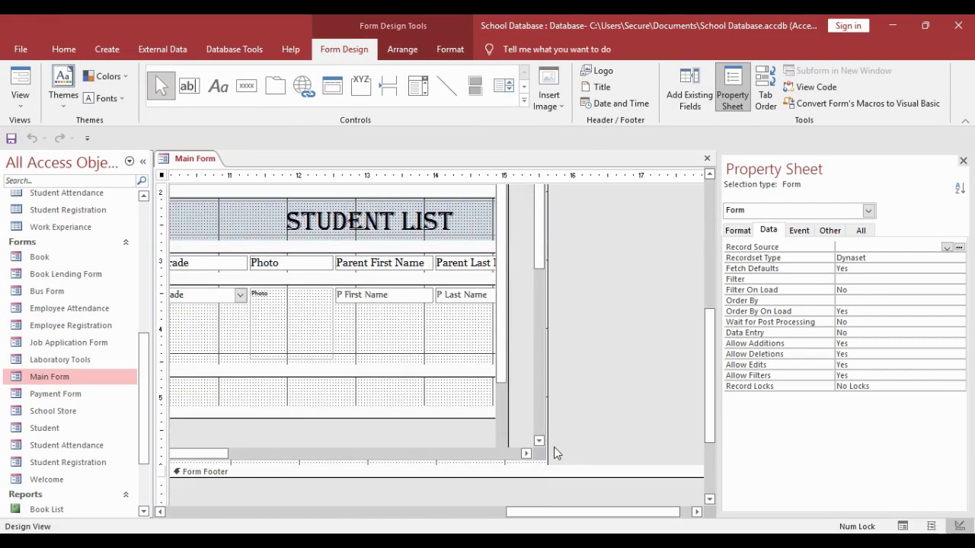
pyautogui.click(508, 443)
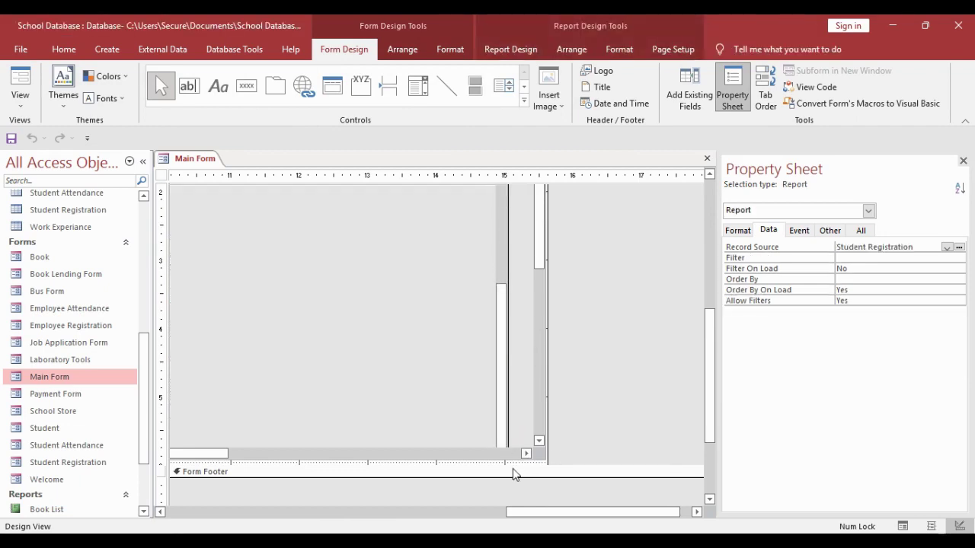
pyautogui.moveTo(537, 513); pyautogui.dragTo(402, 513)
pyautogui.scroll(3, 667, 358)
pyautogui.scroll(-3, 661, 380)
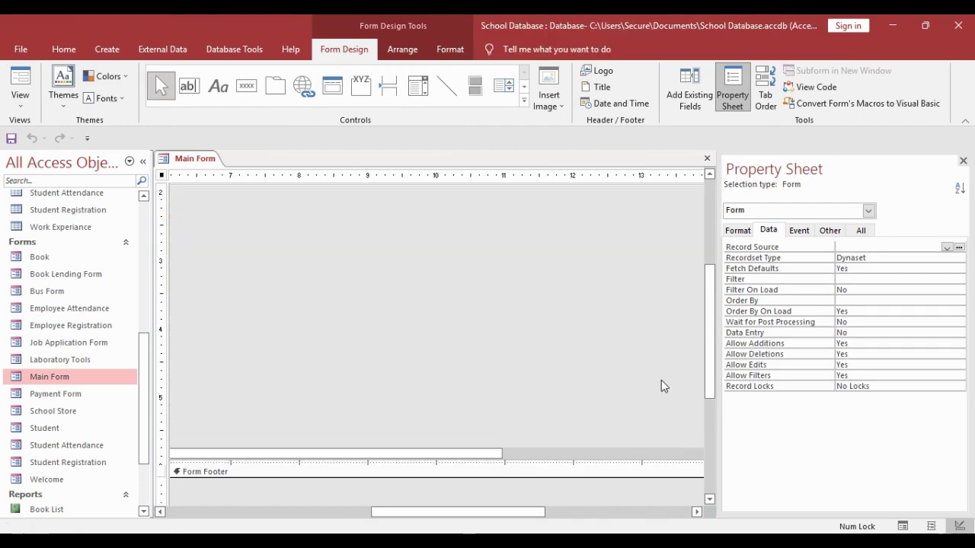
pyautogui.scroll(5, 661, 380)
pyautogui.moveTo(478, 520); pyautogui.dragTo(270, 518)
# - Inspect the Student Registration, Welcome and Student navigation buttons in the design
pyautogui.click(232, 359)
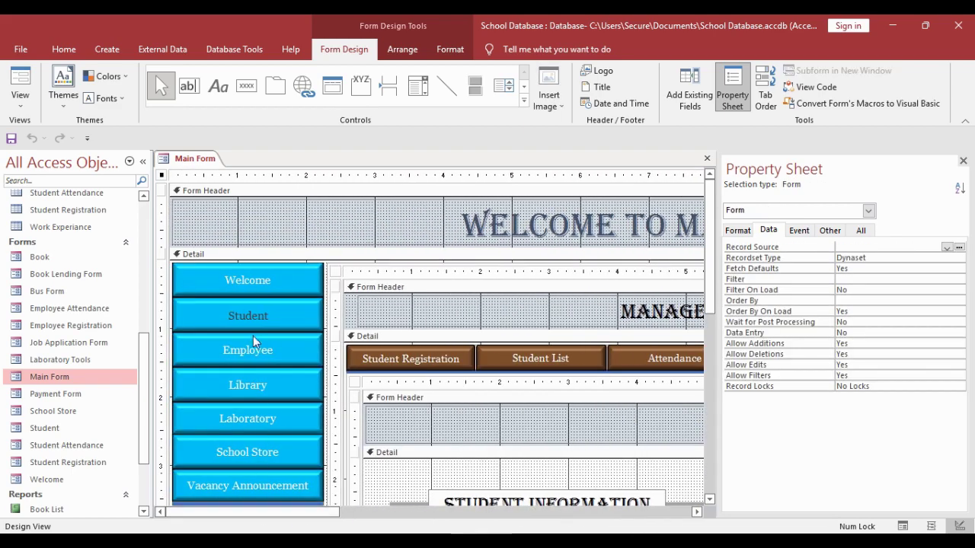
pyautogui.click(246, 280)
pyautogui.scroll(-5, 525, 407)
pyautogui.moveTo(340, 508); pyautogui.dragTo(268, 510)
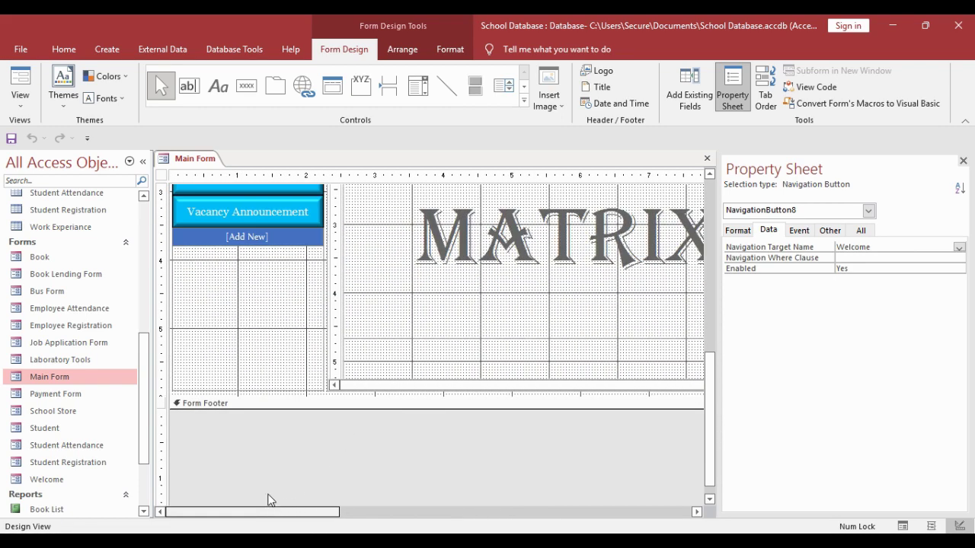
pyautogui.scroll(5, 237, 272)
pyautogui.click(248, 246)
pyautogui.scroll(-3, 305, 366)
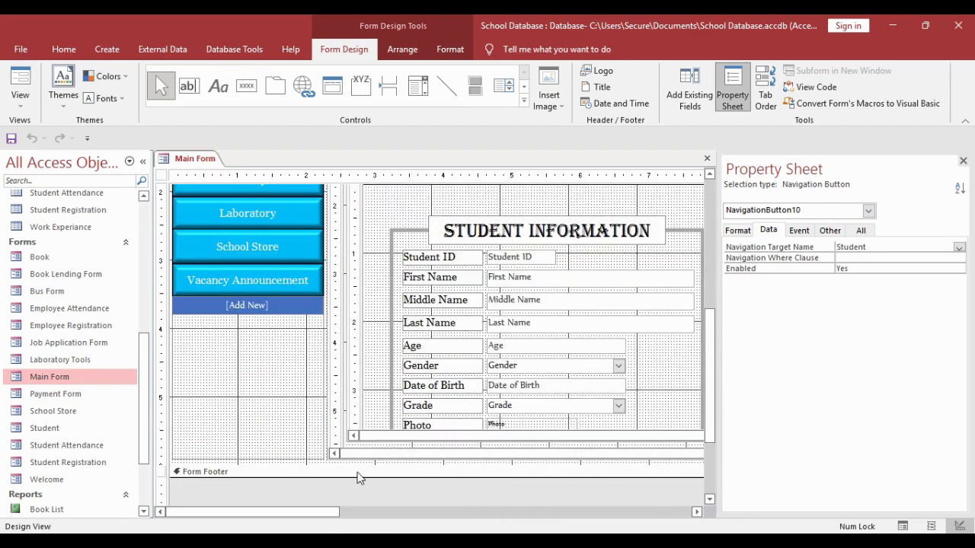
pyautogui.moveTo(331, 512); pyautogui.dragTo(604, 512)
# - Make the detail section and the subform's lower area slightly taller
pyautogui.moveTo(599, 466); pyautogui.dragTo(586, 454)
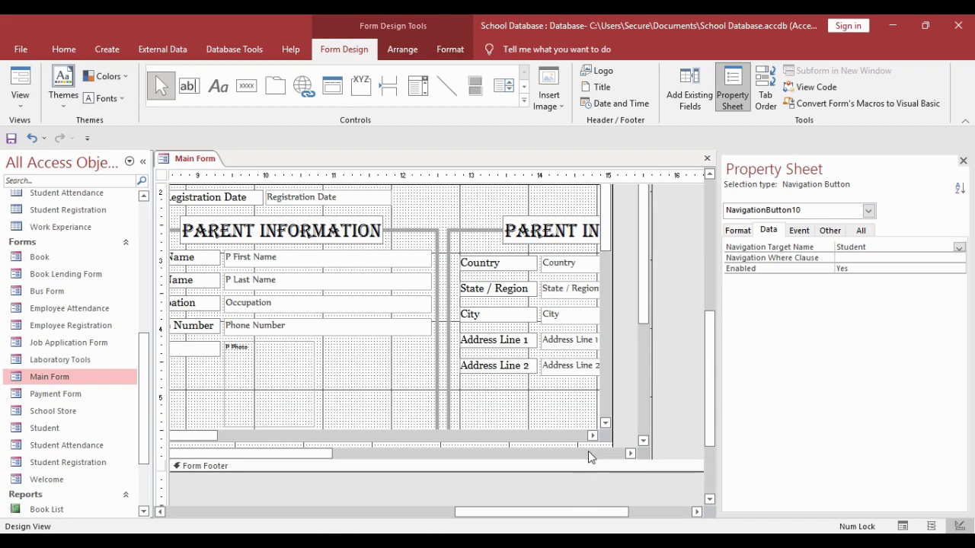
pyautogui.click(591, 452)
pyautogui.moveTo(426, 453); pyautogui.dragTo(99, 444)
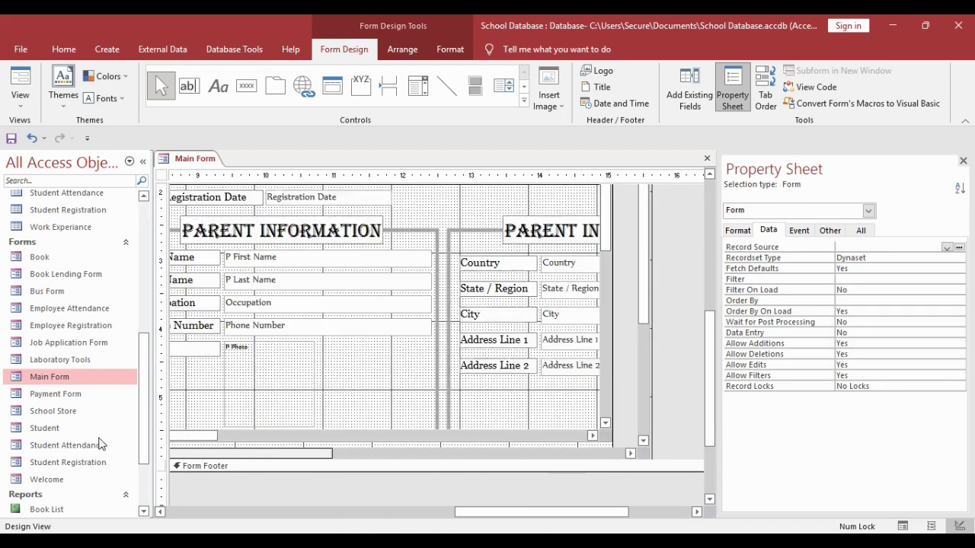
pyautogui.scroll(-3, 404, 408)
pyautogui.moveTo(618, 314); pyautogui.dragTo(617, 326)
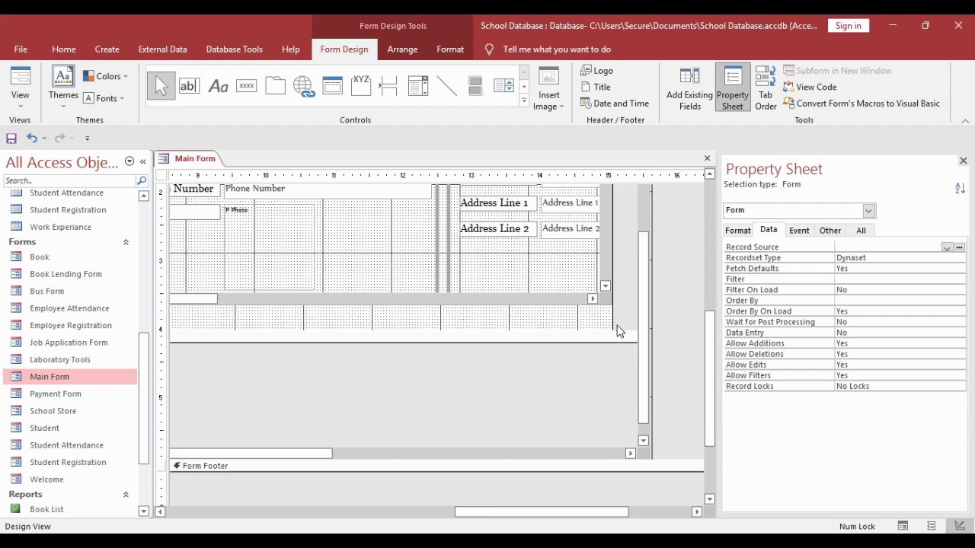
pyautogui.moveTo(520, 509); pyautogui.dragTo(279, 505)
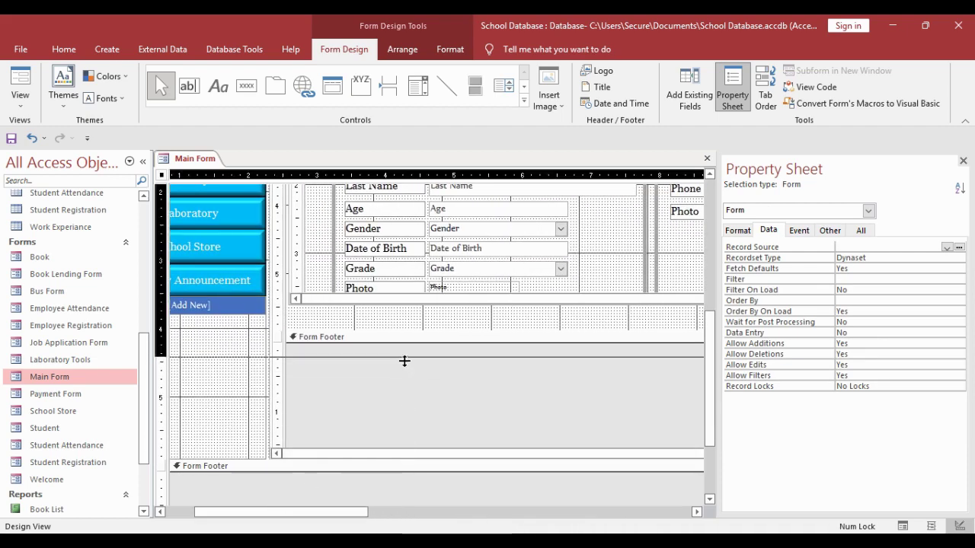
# - Close the Main Form design without saving the changes
pyautogui.rightClick(194, 162)
pyautogui.click(222, 185)
pyautogui.click(474, 280)
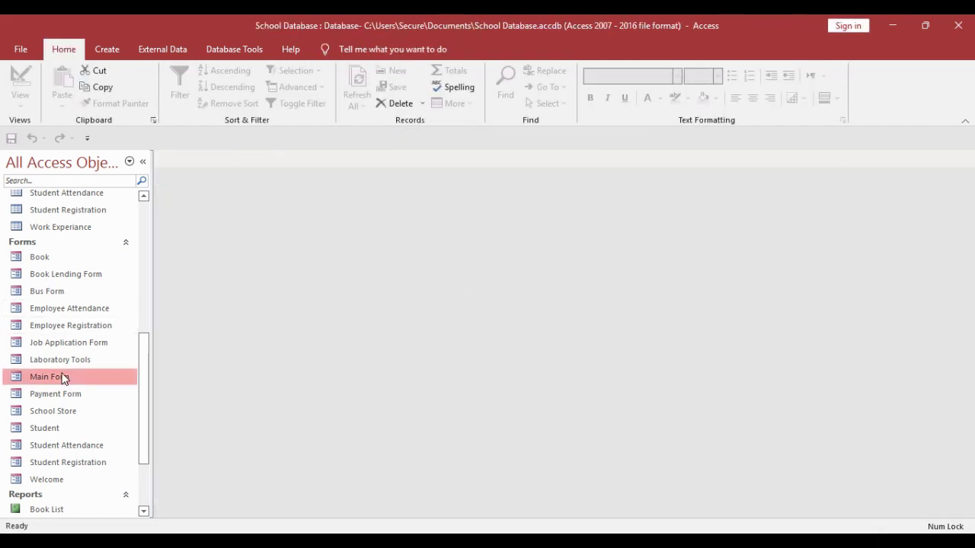
# - Run Main Form, open its Student section and view the Student List page
pyautogui.doubleClick(64, 379)
pyautogui.click(114, 144)
pyautogui.click(346, 152)
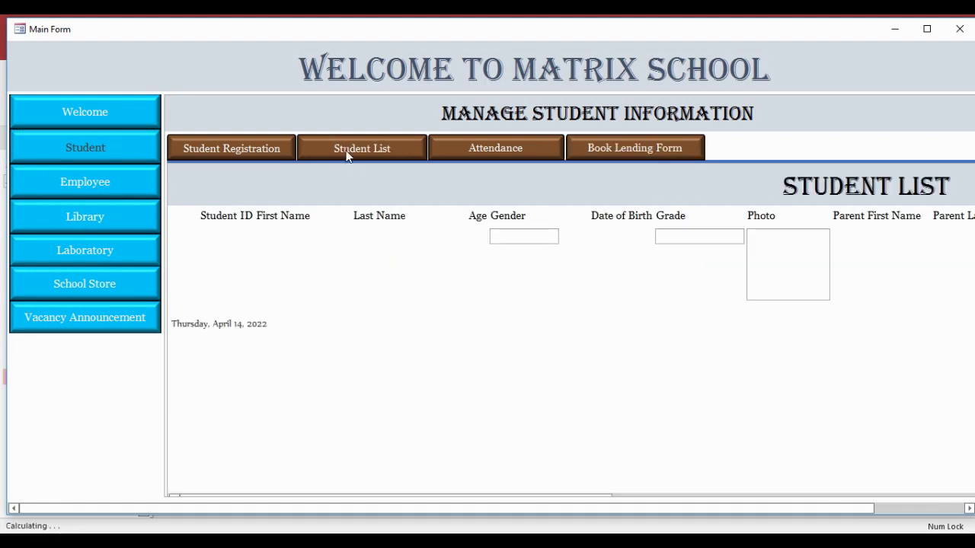
pyautogui.moveTo(463, 502); pyautogui.dragTo(457, 483)
pyautogui.scroll(-1, 449, 470)
pyautogui.scroll(1, 499, 406)
pyautogui.moveTo(589, 508)
pyautogui.mouseDown()
pyautogui.moveTo(679, 511)
pyautogui.moveTo(589, 509)
pyautogui.mouseUp()
# - View the Student Registration page of the Student section
pyautogui.click(527, 152)
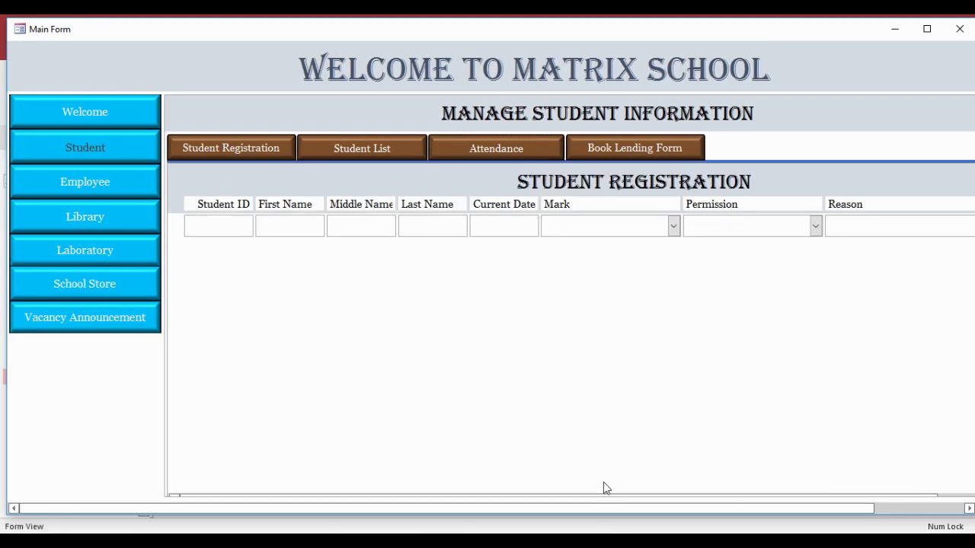
pyautogui.moveTo(667, 509); pyautogui.dragTo(629, 482)
pyautogui.scroll(-1, 863, 485)
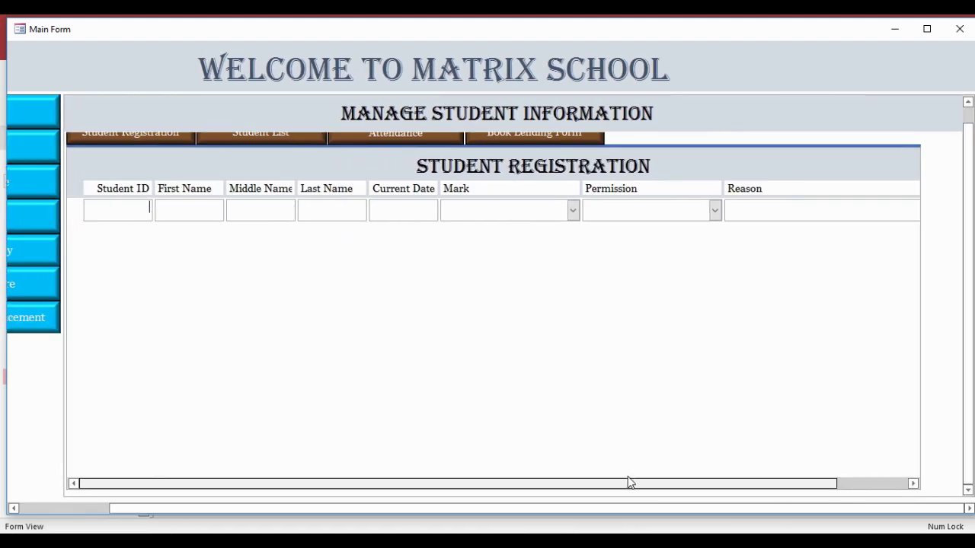
pyautogui.scroll(1, 965, 445)
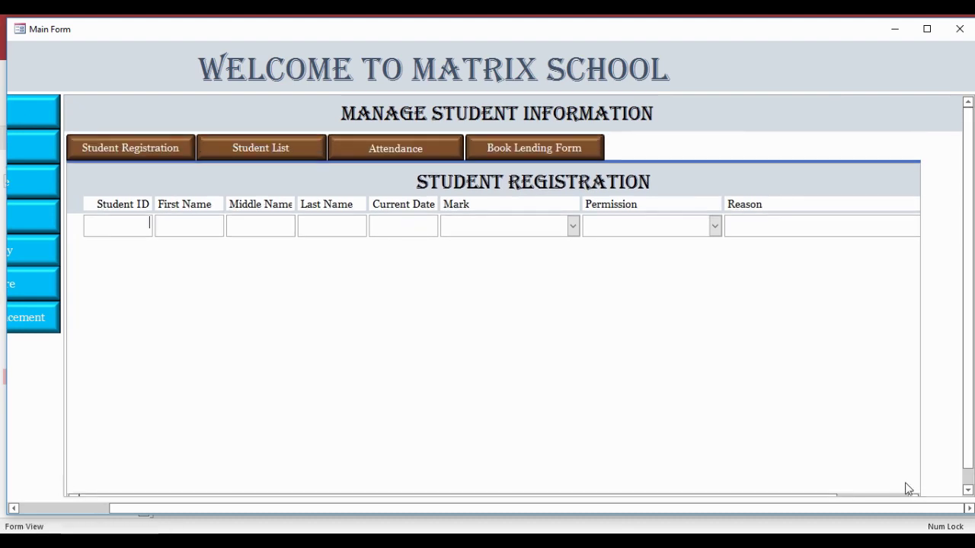
pyautogui.moveTo(888, 505); pyautogui.dragTo(798, 505)
# - View the Book Lending Form page and try its ID Card attachment field
pyautogui.click(638, 152)
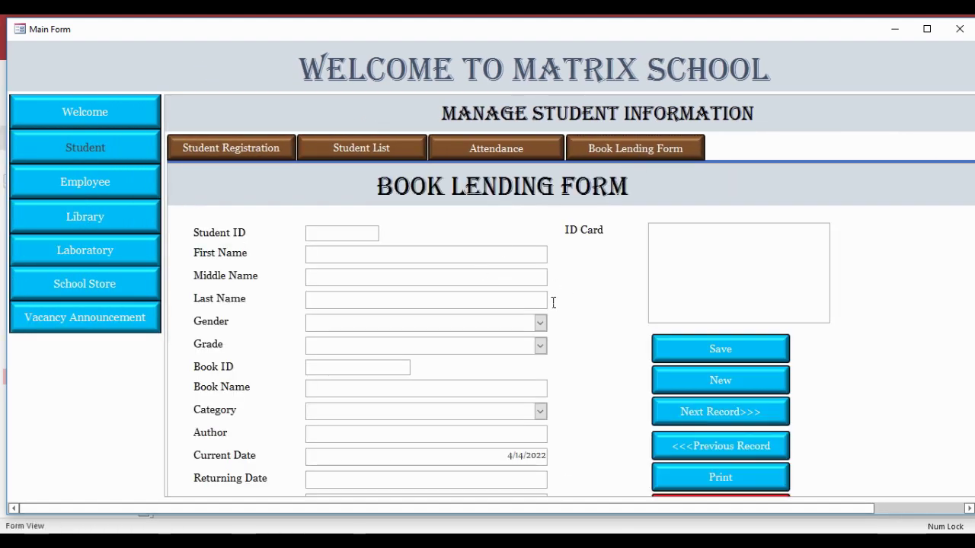
pyautogui.scroll(-1, 564, 345)
pyautogui.scroll(1, 563, 345)
pyautogui.scroll(-1, 564, 345)
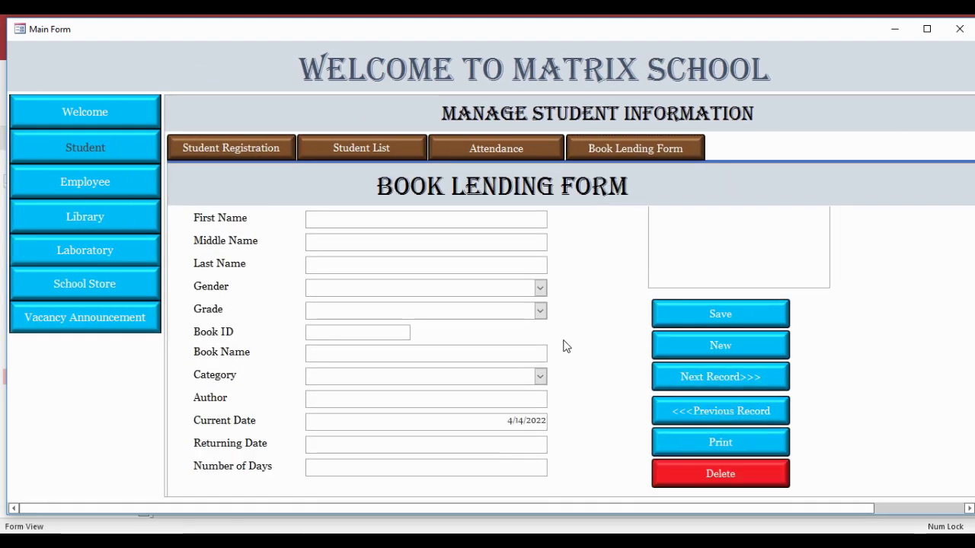
pyautogui.scroll(1, 719, 274)
pyautogui.click(719, 274)
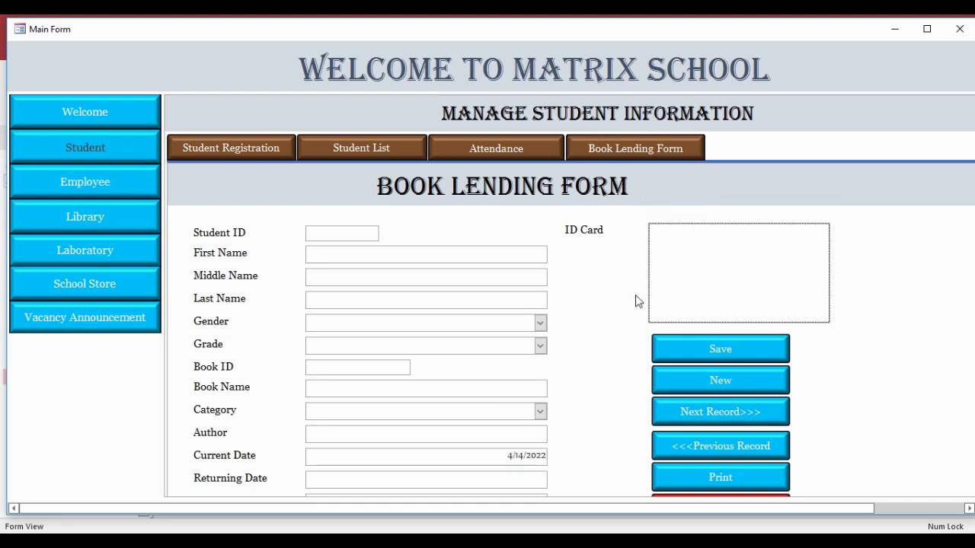
pyautogui.scroll(-1, 635, 300)
pyautogui.scroll(1, 596, 333)
# - Check the Gender, Grade and Category lists, then close Main Form
pyautogui.click(540, 323)
pyautogui.click(540, 323)
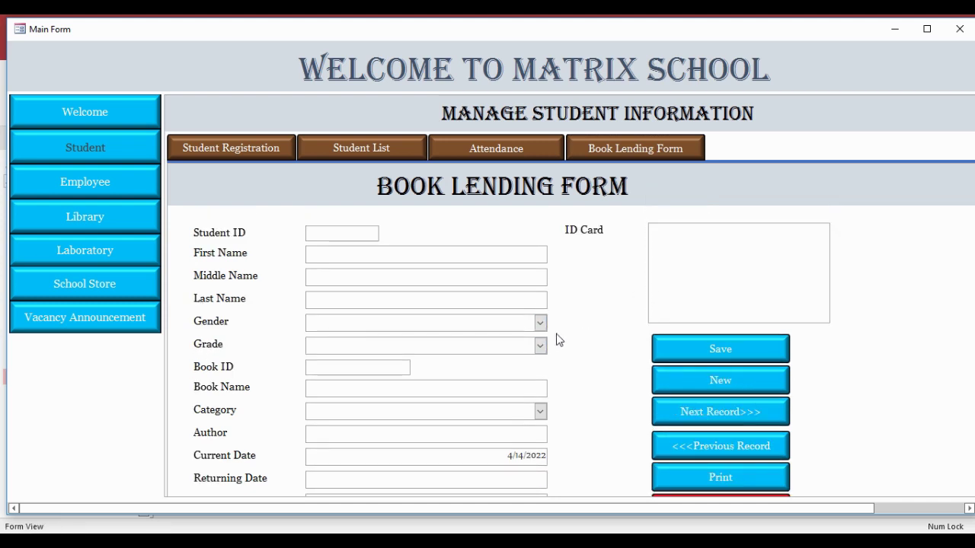
pyautogui.click(540, 346)
pyautogui.click(540, 411)
pyautogui.click(106, 196)
pyautogui.click(960, 29)
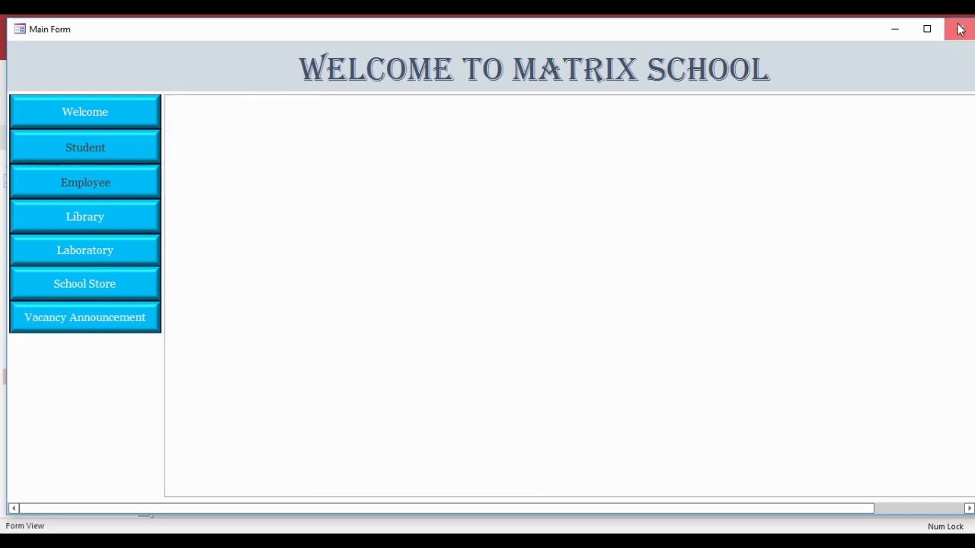
# - Create a Horizontal Tabs navigation form titled 'Manage Employee Information'
pyautogui.click(106, 49)
pyautogui.click(383, 90)
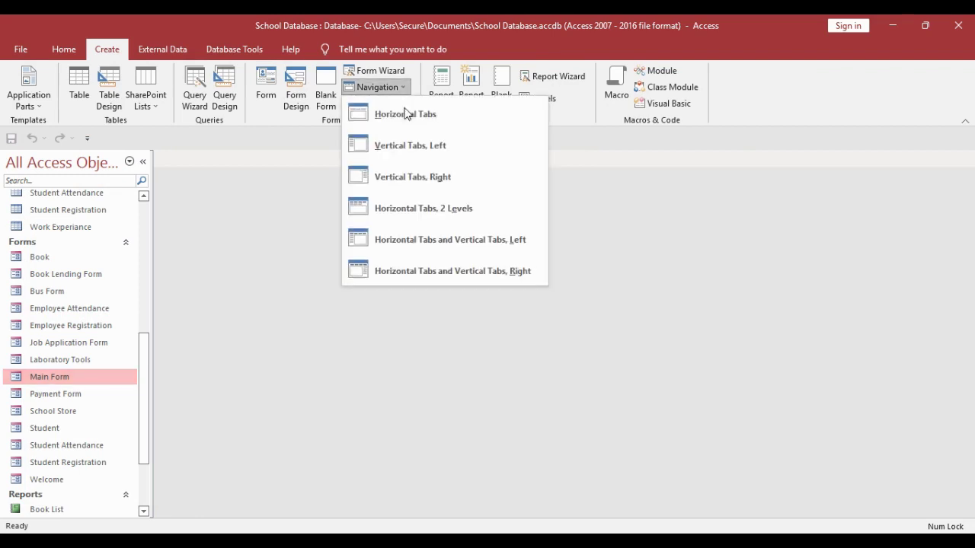
pyautogui.click(424, 116)
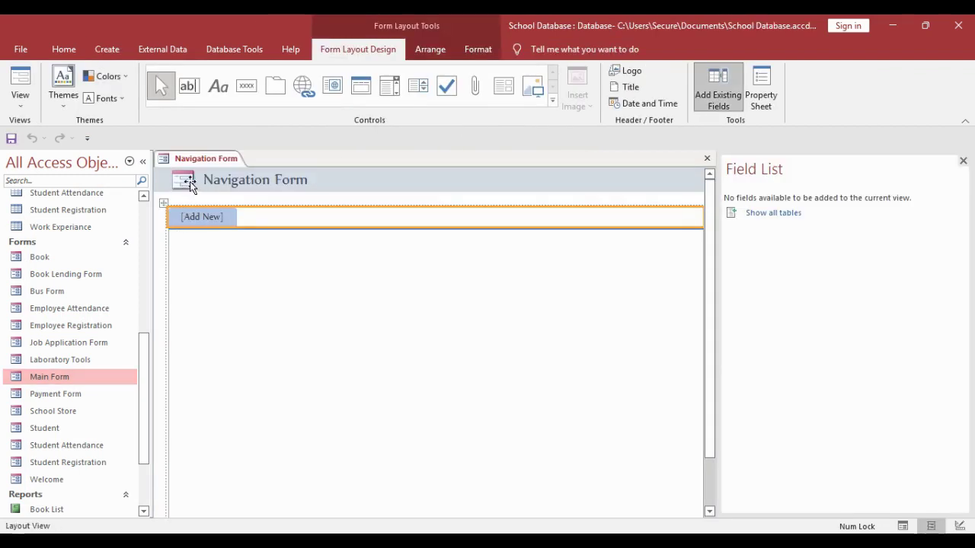
pyautogui.doubleClick(189, 188)
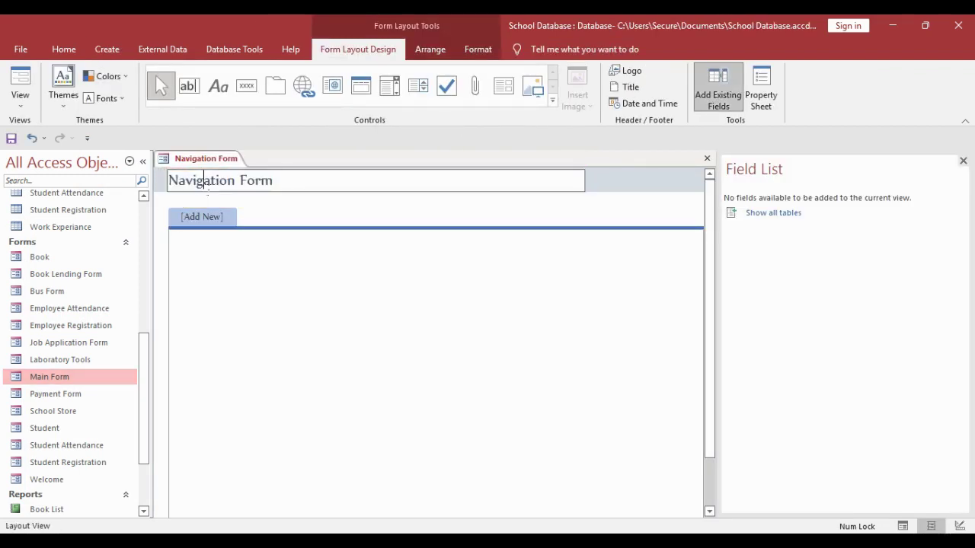
pyautogui.moveTo(273, 180); pyautogui.dragTo(159, 182)
pyautogui.write('Manage Employee Information')
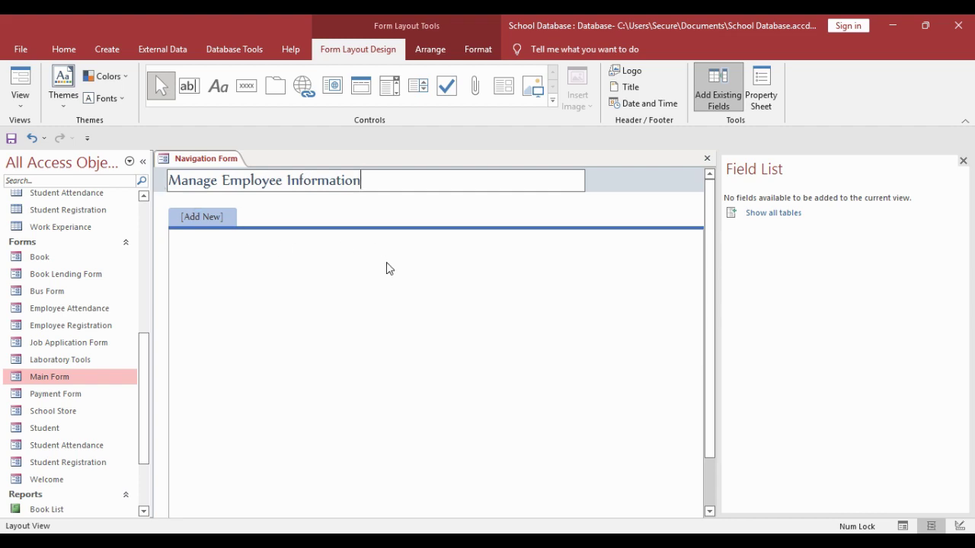
pyautogui.press('Return')
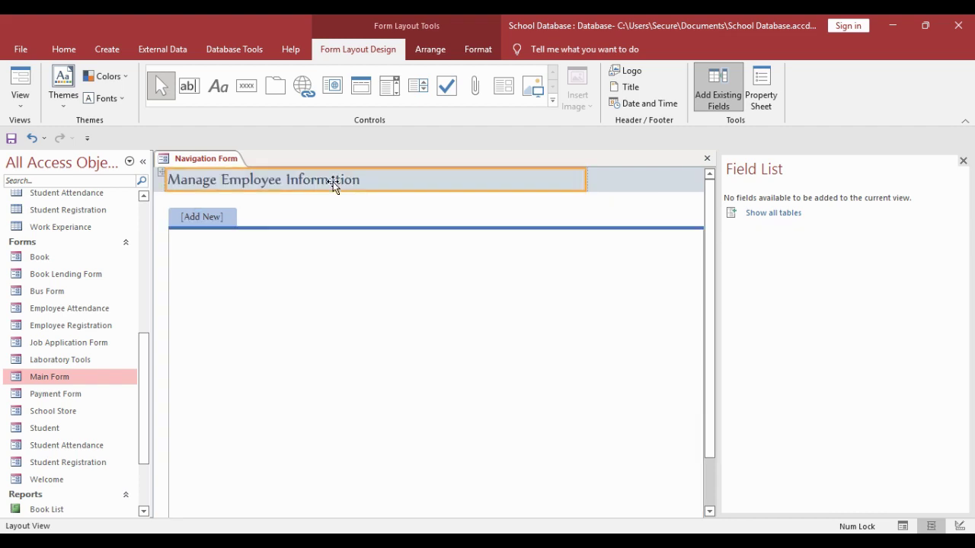
# - Switch the new navigation form to Design view
pyautogui.rightClick(192, 158)
pyautogui.press('Escape')
pyautogui.rightClick(204, 158)
pyautogui.click(250, 252)
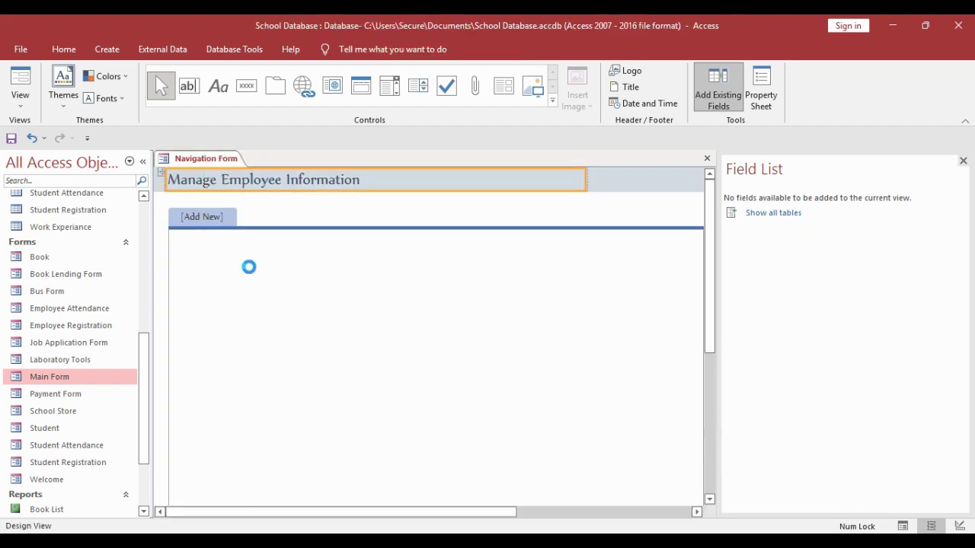
# - Centre the header title and set its font to Algerian
pyautogui.moveTo(466, 220); pyautogui.dragTo(731, 246)
pyautogui.click(277, 401)
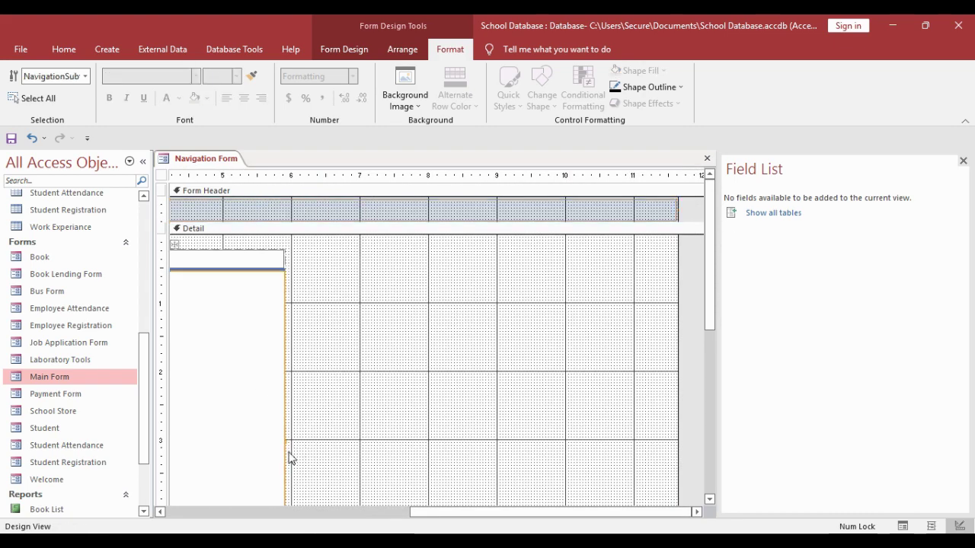
pyautogui.moveTo(289, 457); pyautogui.dragTo(537, 451)
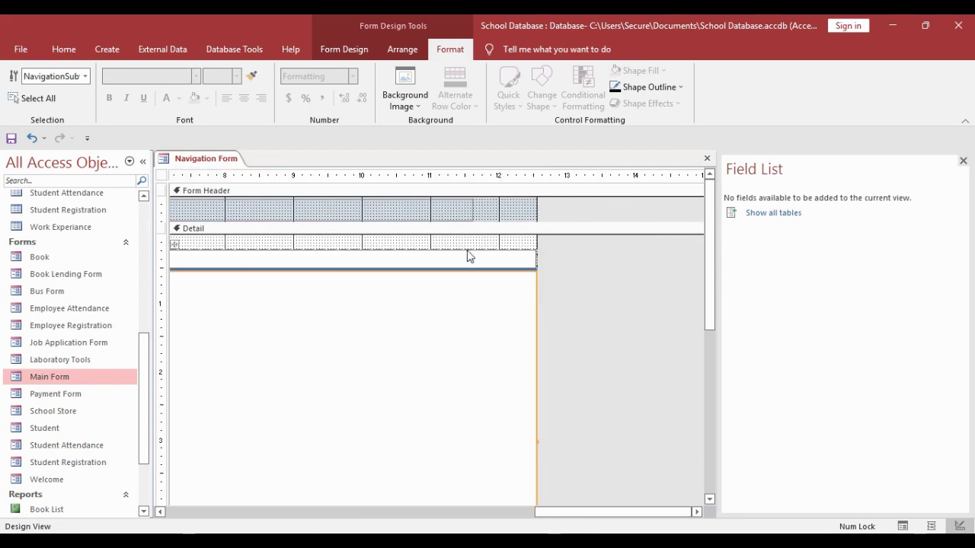
pyautogui.click(525, 215)
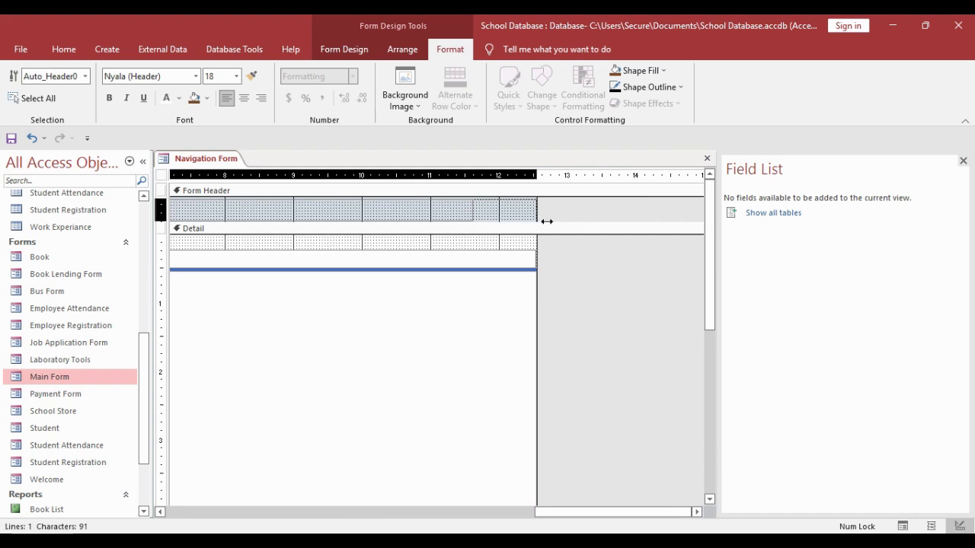
pyautogui.moveTo(596, 511); pyautogui.dragTo(191, 479)
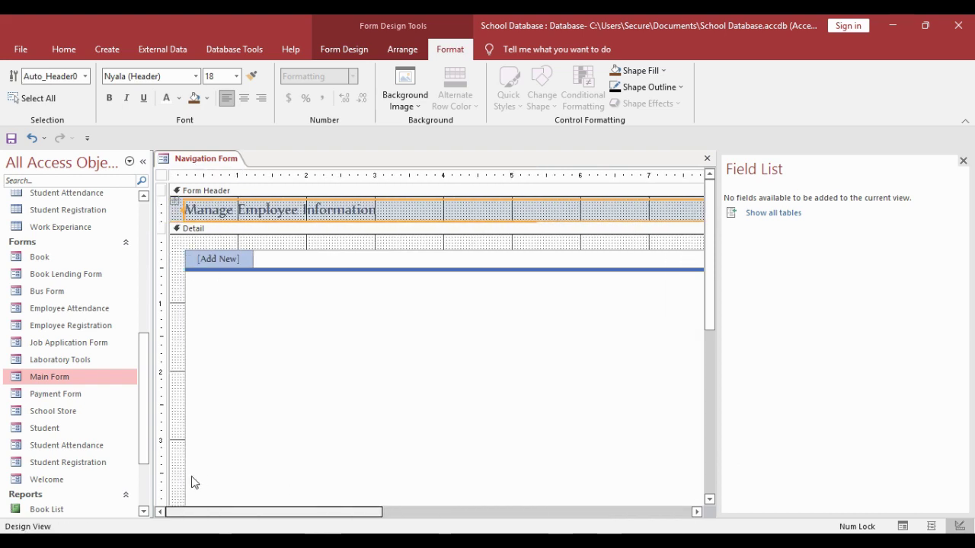
pyautogui.click(245, 99)
pyautogui.click(167, 77)
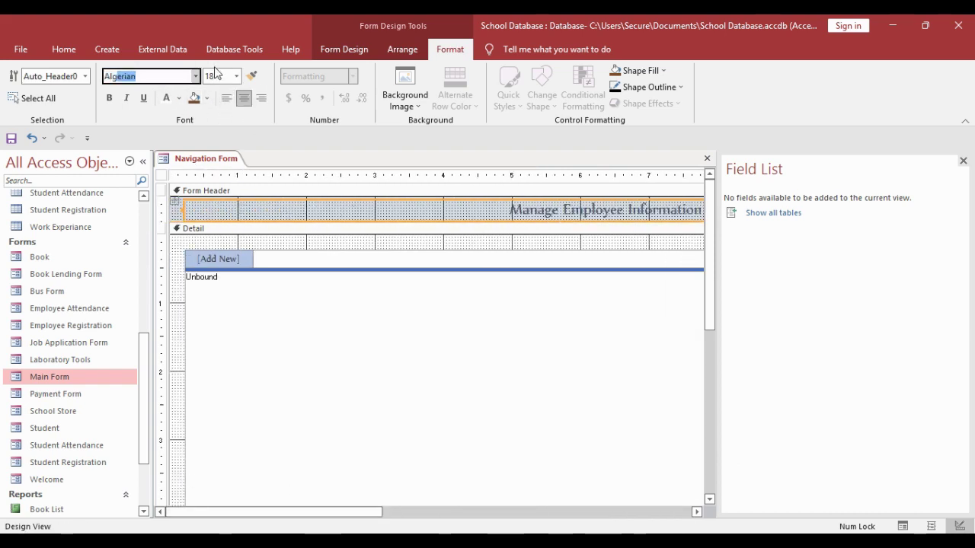
pyautogui.write('Al')
pyautogui.press('Return')
# - Make the title black at size 28 and fit the header section around it
pyautogui.click(236, 77)
pyautogui.click(220, 232)
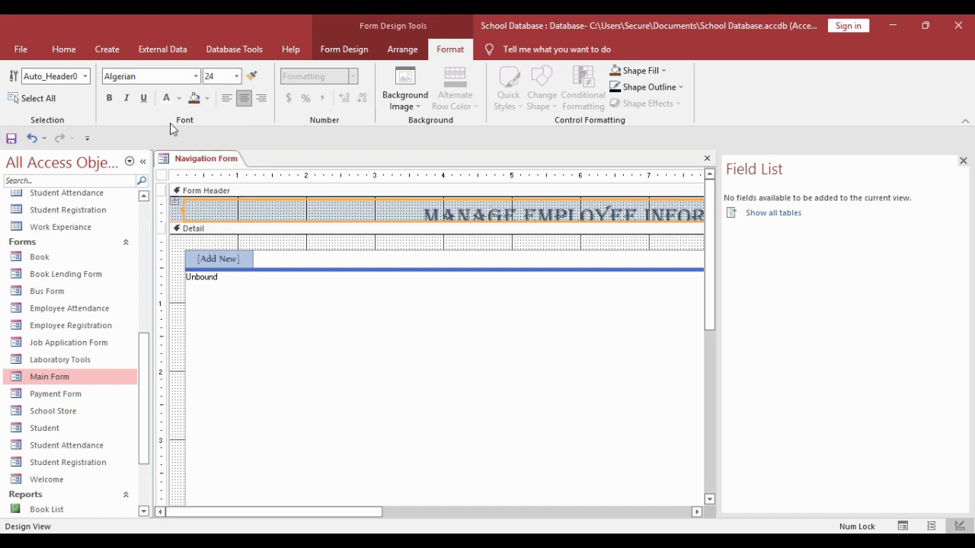
pyautogui.click(179, 99)
pyautogui.click(192, 145)
pyautogui.moveTo(602, 228); pyautogui.dragTo(583, 249)
pyautogui.click(587, 232)
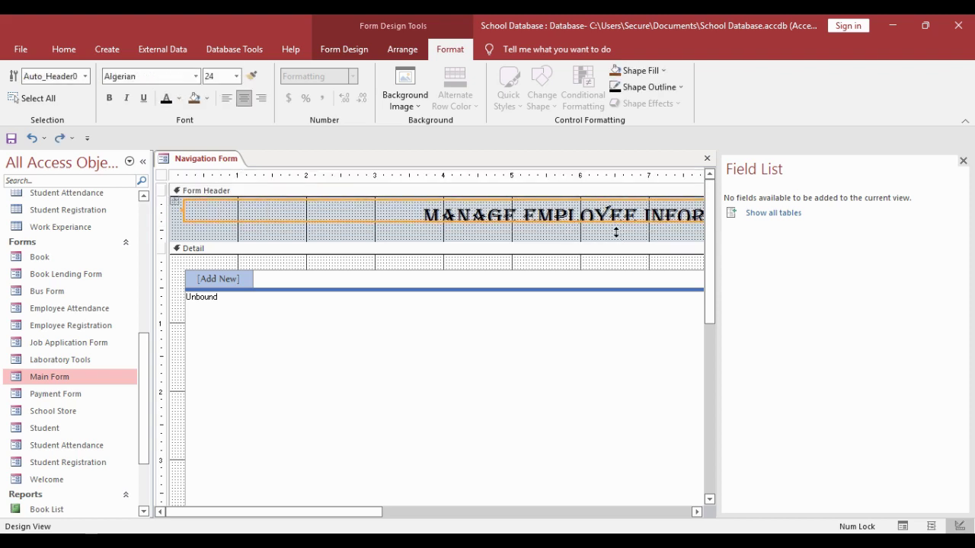
pyautogui.moveTo(616, 232); pyautogui.dragTo(611, 241)
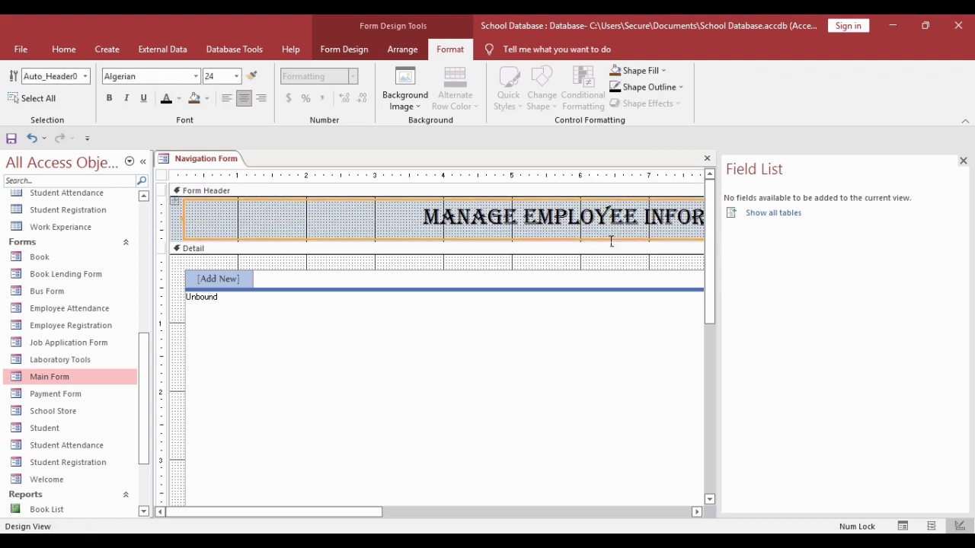
pyautogui.click(236, 76)
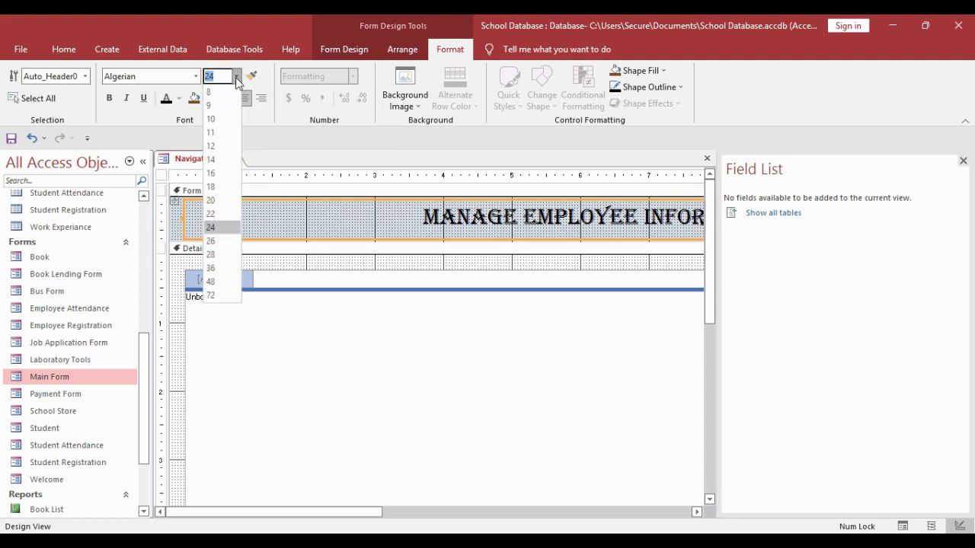
pyautogui.click(220, 256)
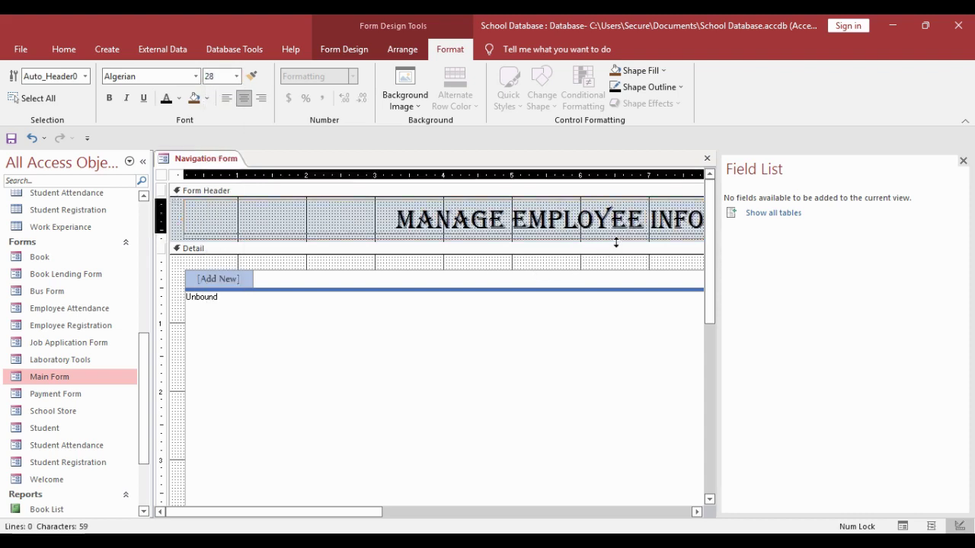
pyautogui.moveTo(608, 243); pyautogui.dragTo(611, 242)
# - Move up and widen the [Add New] tab, then start editing its caption
pyautogui.click(197, 298)
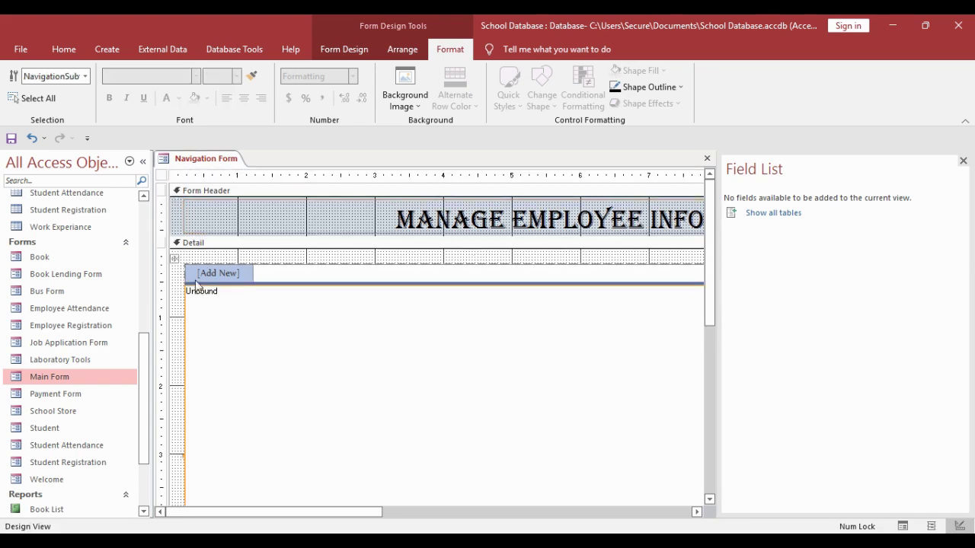
pyautogui.moveTo(163, 263); pyautogui.dragTo(164, 253)
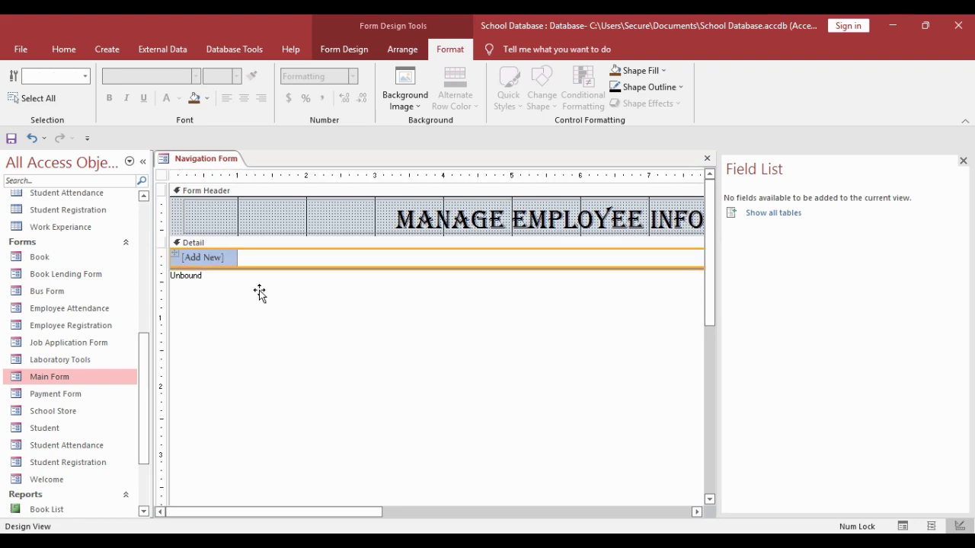
pyautogui.click(230, 260)
pyautogui.moveTo(248, 269)
pyautogui.mouseDown()
pyautogui.moveTo(303, 268)
pyautogui.moveTo(248, 277)
pyautogui.mouseUp()
pyautogui.click(288, 266)
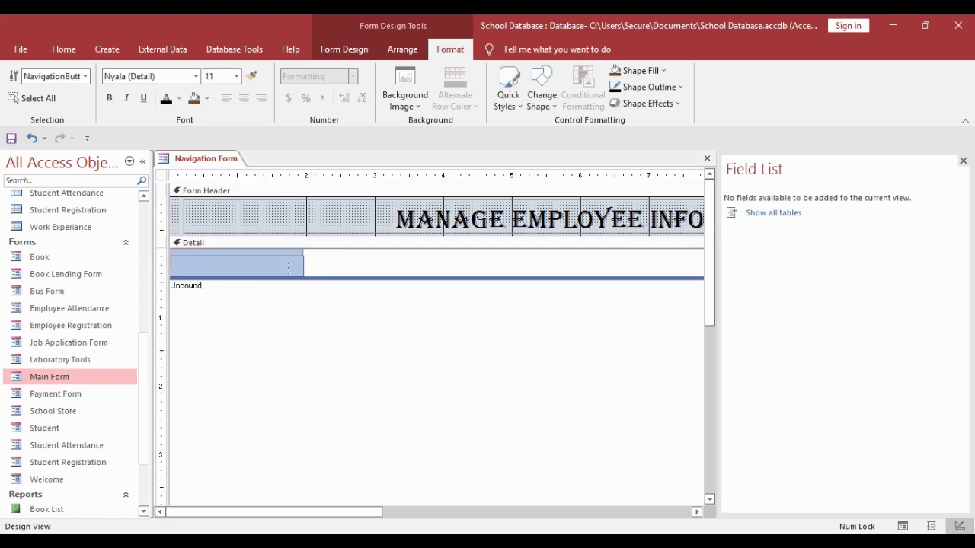
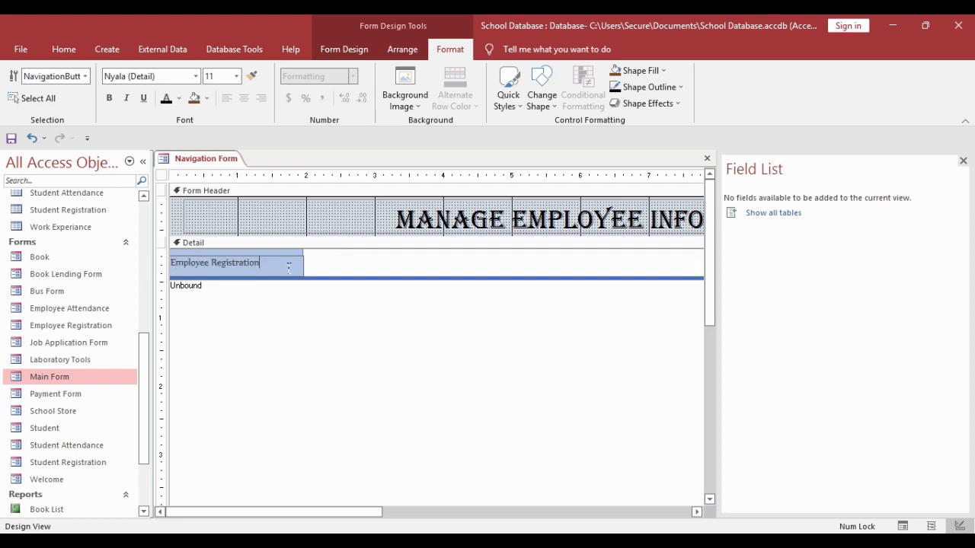
# - Add Attendance and Payment Form tabs after the Employee Registration tab
pyautogui.click(309, 329)
pyautogui.doubleClick(333, 266)
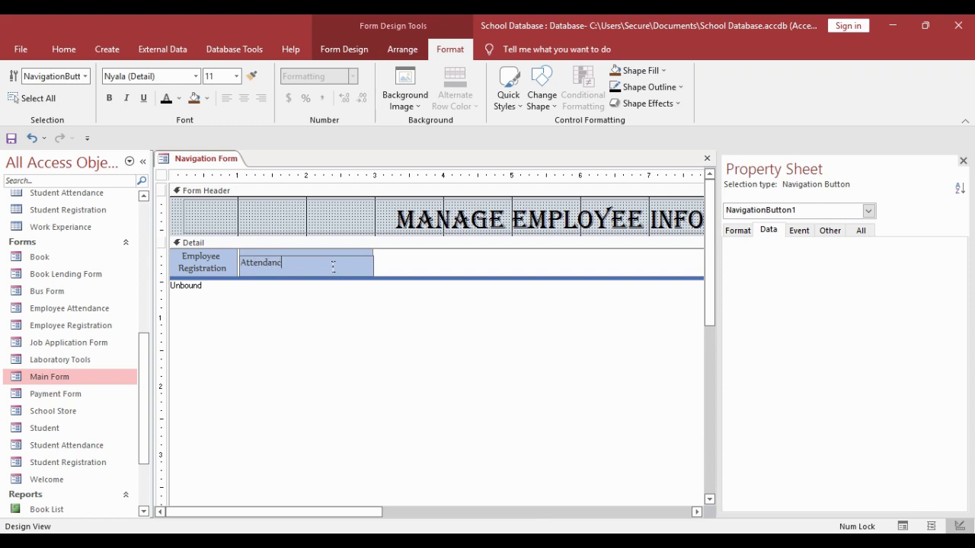
pyautogui.click(340, 321)
pyautogui.click(409, 265)
pyautogui.click(411, 266)
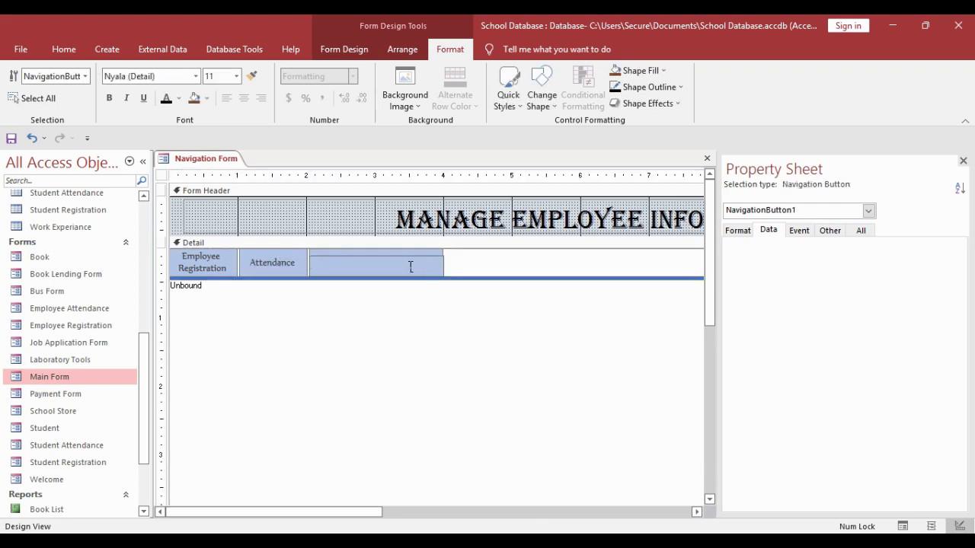
pyautogui.write('Payment Form')
pyautogui.click(344, 329)
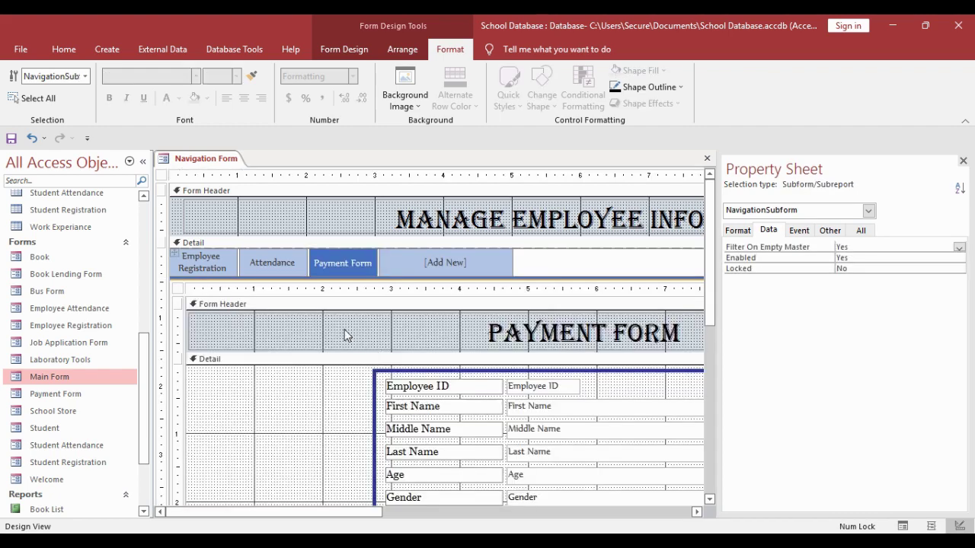
# - Set the Attendance tab's navigation target to the Employee Attendance form
pyautogui.click(286, 267)
pyautogui.click(959, 249)
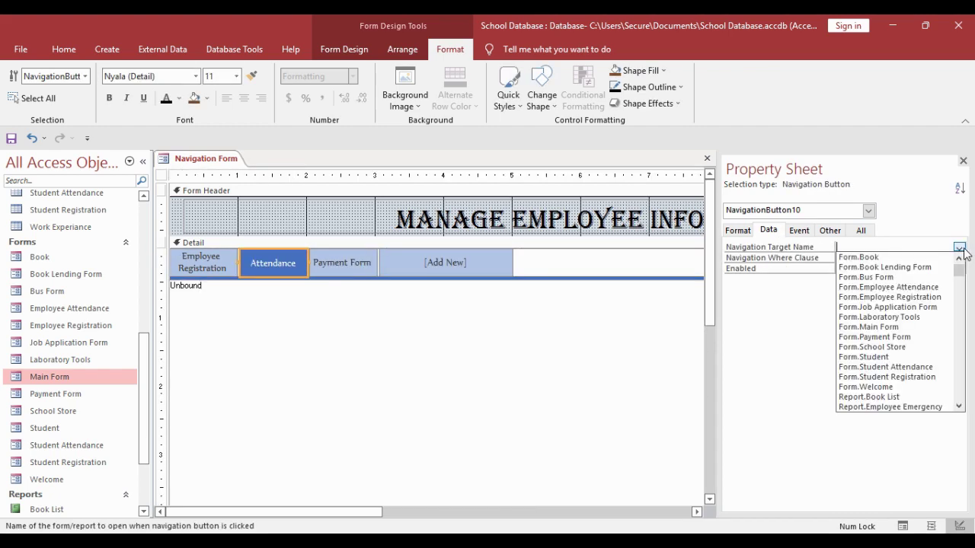
pyautogui.click(868, 287)
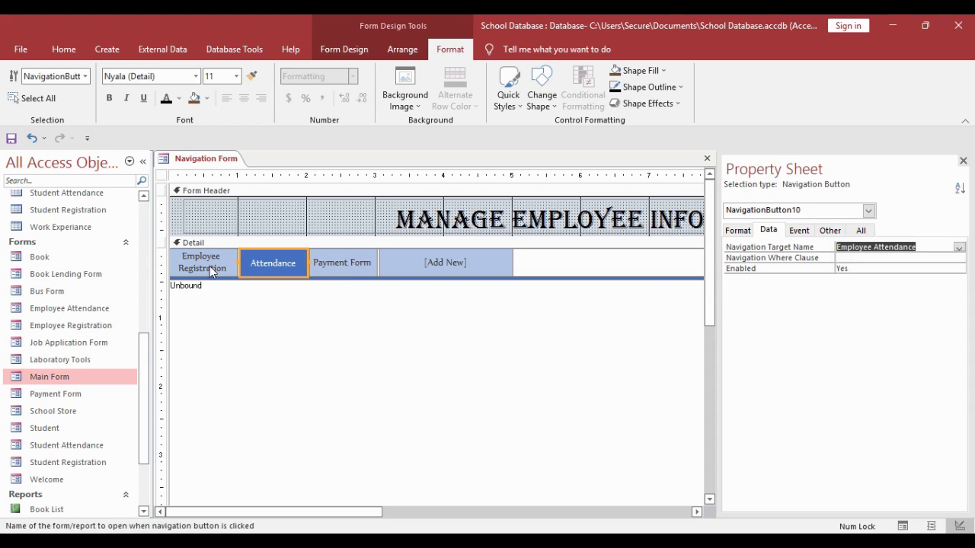
# - Widen the Employee Registration, Attendance and Payment Form tabs one by one
pyautogui.click(209, 266)
pyautogui.moveTo(238, 262); pyautogui.dragTo(332, 262)
pyautogui.click(373, 265)
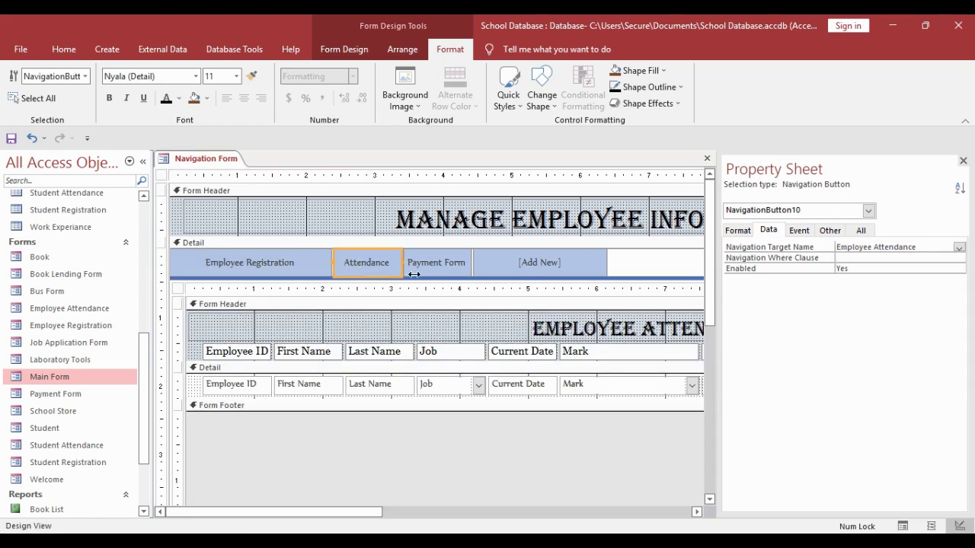
pyautogui.moveTo(403, 274); pyautogui.dragTo(498, 274)
pyautogui.click(533, 265)
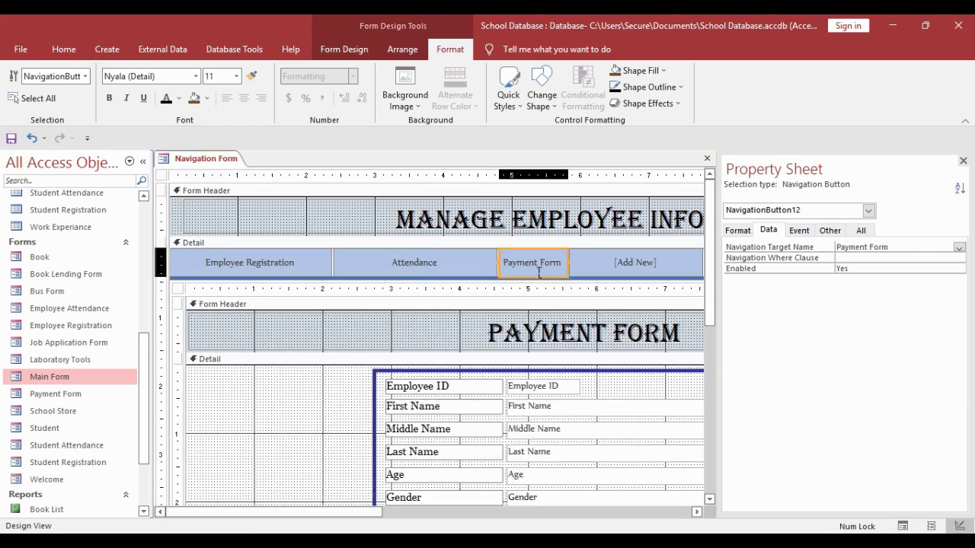
pyautogui.moveTo(568, 267); pyautogui.dragTo(654, 272)
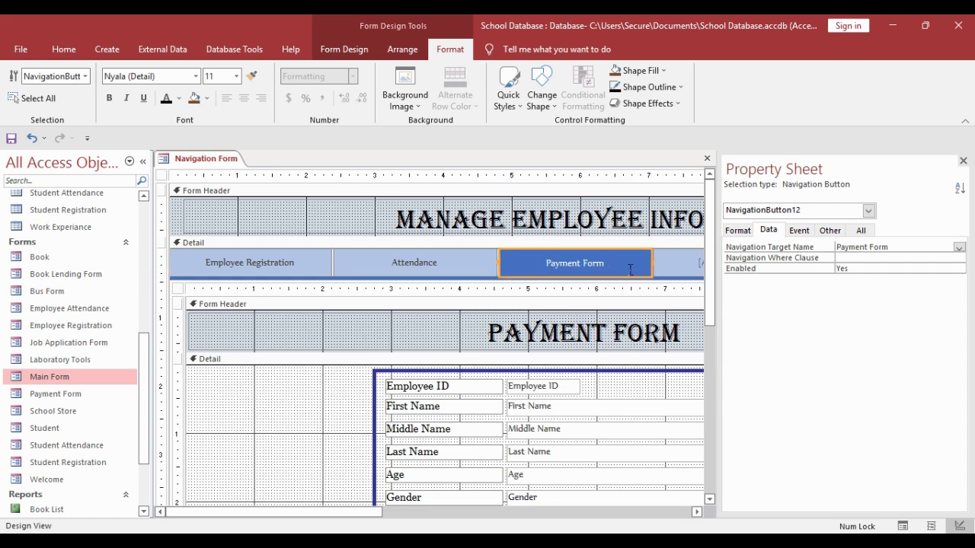
# - Select the three tabs together and narrow them to a common width
pyautogui.keyDown('shift'); pyautogui.click(427, 263); pyautogui.keyUp('shift')
pyautogui.keyDown('shift'); pyautogui.click(303, 259); pyautogui.keyUp('shift')
pyautogui.moveTo(341, 271); pyautogui.dragTo(332, 272)
pyautogui.click(333, 312)
pyautogui.click(335, 272)
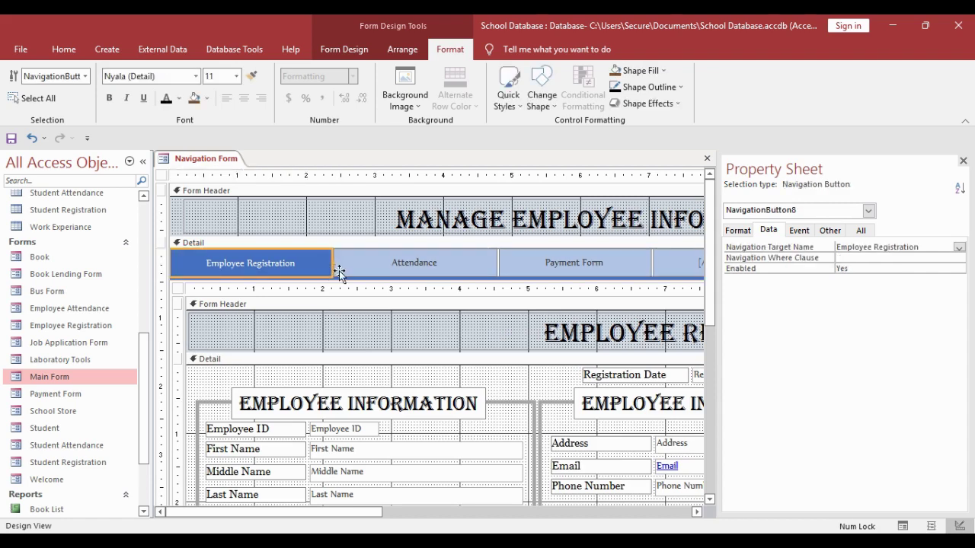
pyautogui.keyDown('shift'); pyautogui.click(372, 268); pyautogui.keyUp('shift')
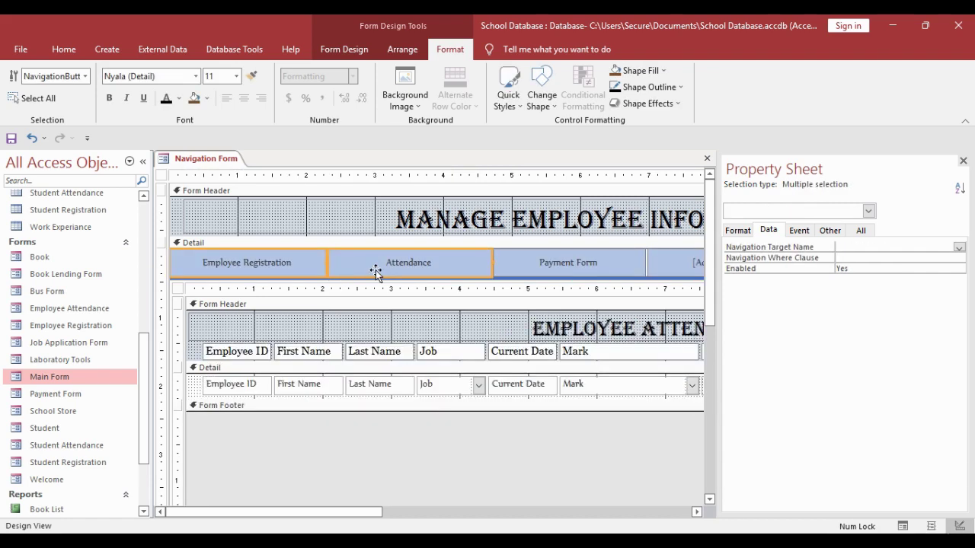
# - Give the selected tabs a Bevel shape effect and a brown shape fill
pyautogui.click(648, 104)
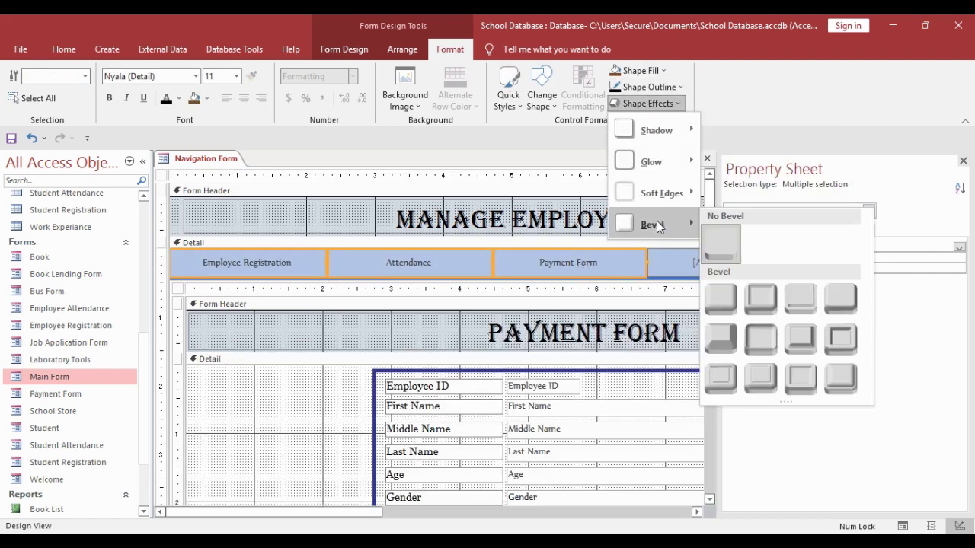
pyautogui.click(840, 297)
pyautogui.click(648, 87)
pyautogui.click(636, 70)
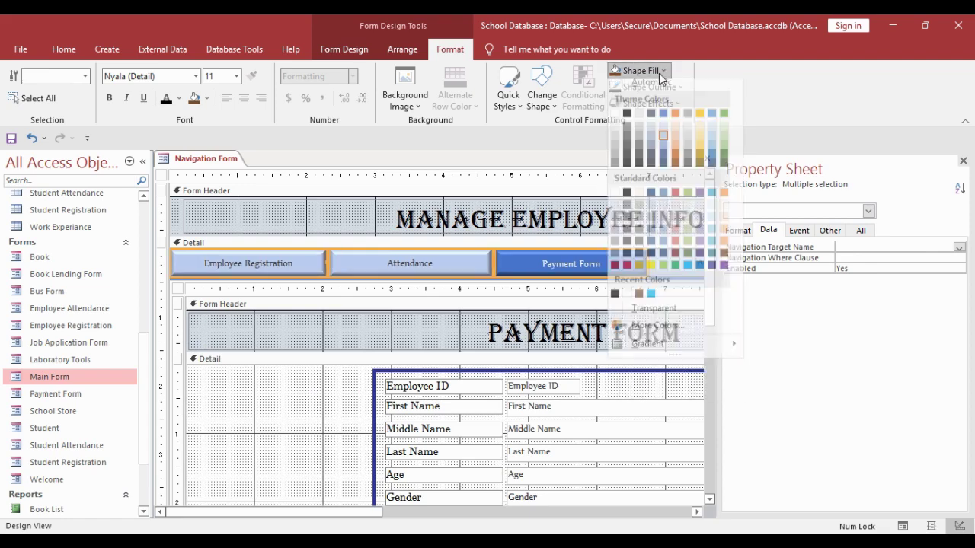
pyautogui.click(727, 263)
# - Set the tabs' caption text to a light font colour in Georgia 12
pyautogui.click(179, 98)
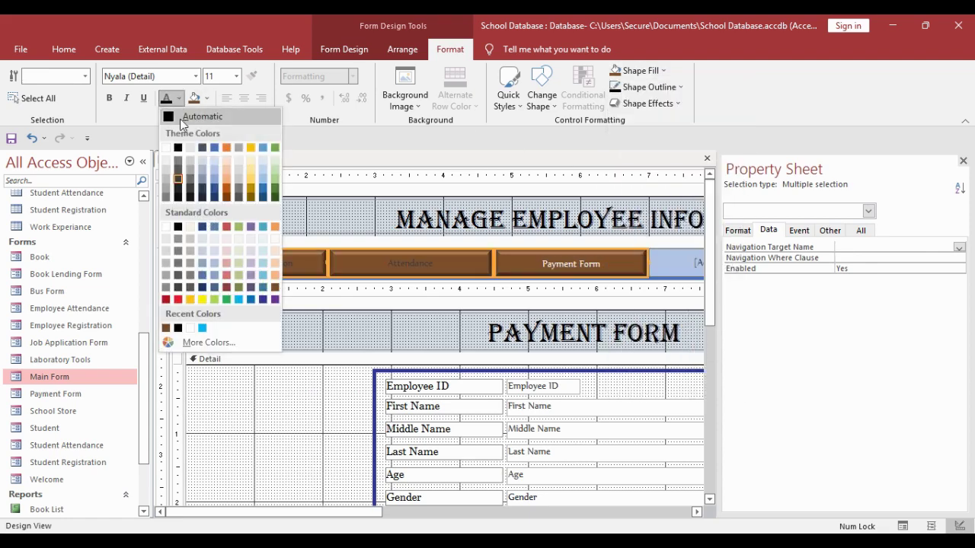
pyautogui.click(174, 145)
pyautogui.click(167, 78)
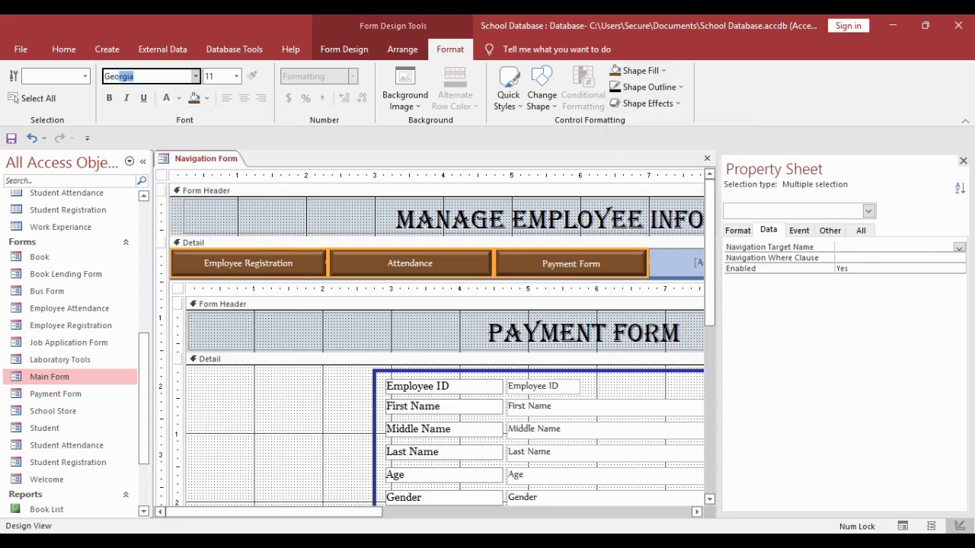
pyautogui.press('Return')
pyautogui.click(236, 76)
pyautogui.click(216, 143)
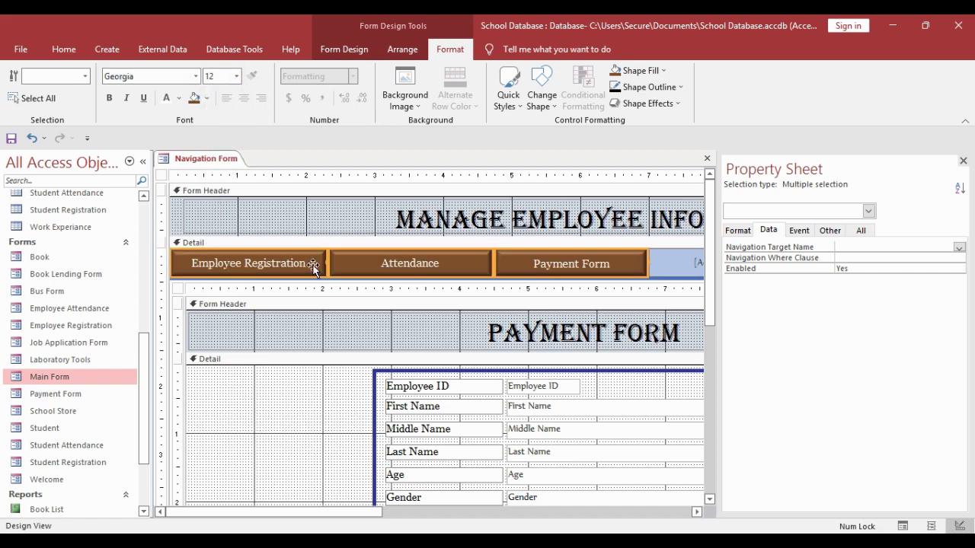
# - Check the new styling on the Employee Registration, Attendance and Payment Form tabs
pyautogui.click(294, 411)
pyautogui.click(232, 264)
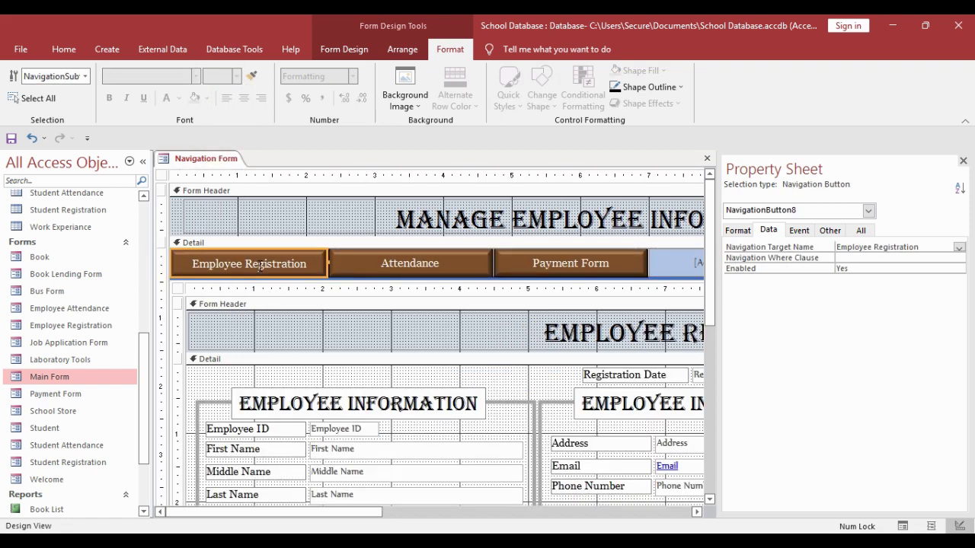
pyautogui.click(392, 267)
pyautogui.click(542, 271)
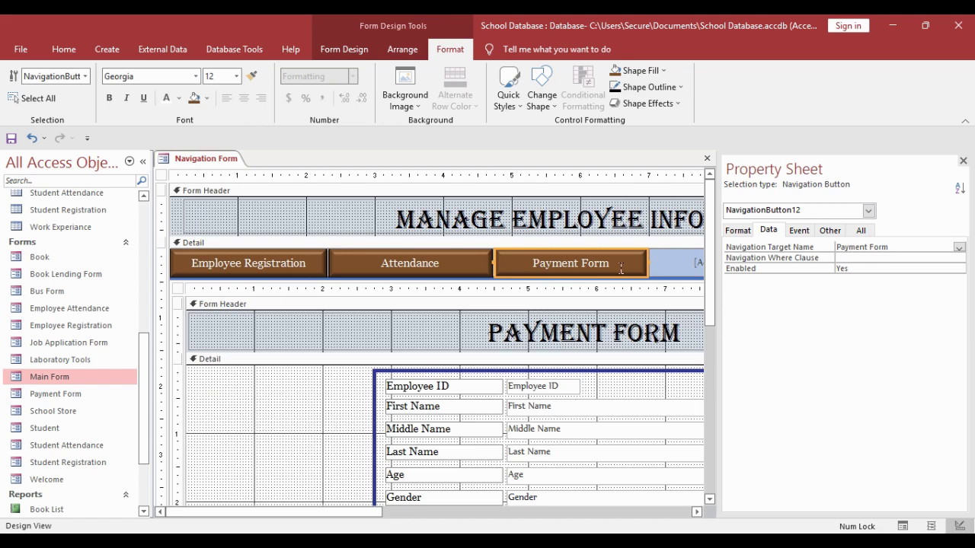
# - Save the navigation form as 'Employee'
pyautogui.rightClick(188, 156)
pyautogui.click(204, 163)
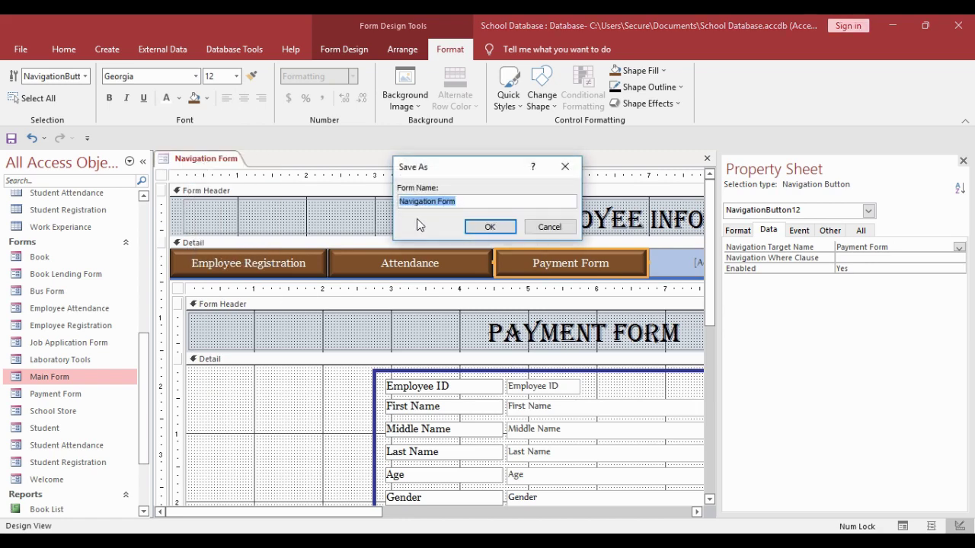
pyautogui.write('Employee')
pyautogui.click(490, 227)
# - Set the Employee form's Auto Center property to Yes
pyautogui.click(162, 176)
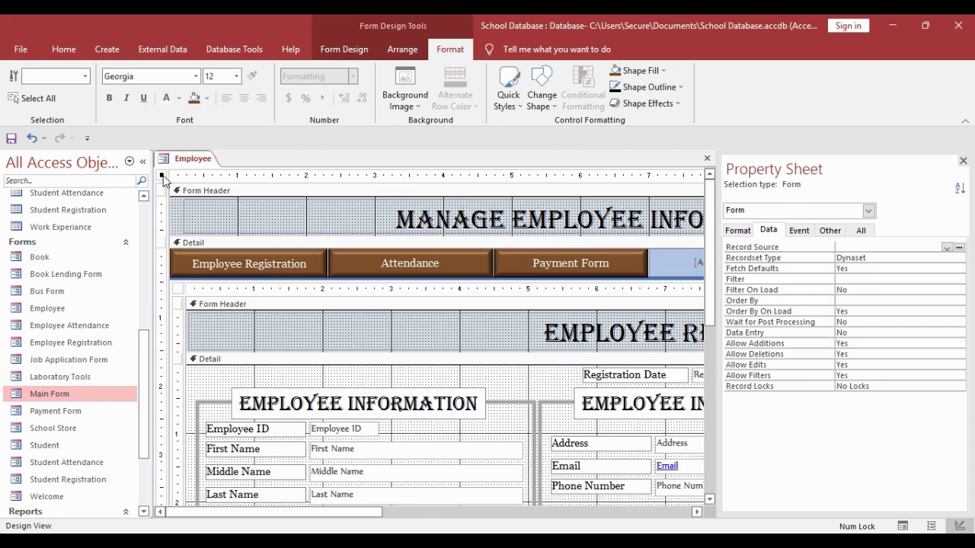
pyautogui.click(829, 230)
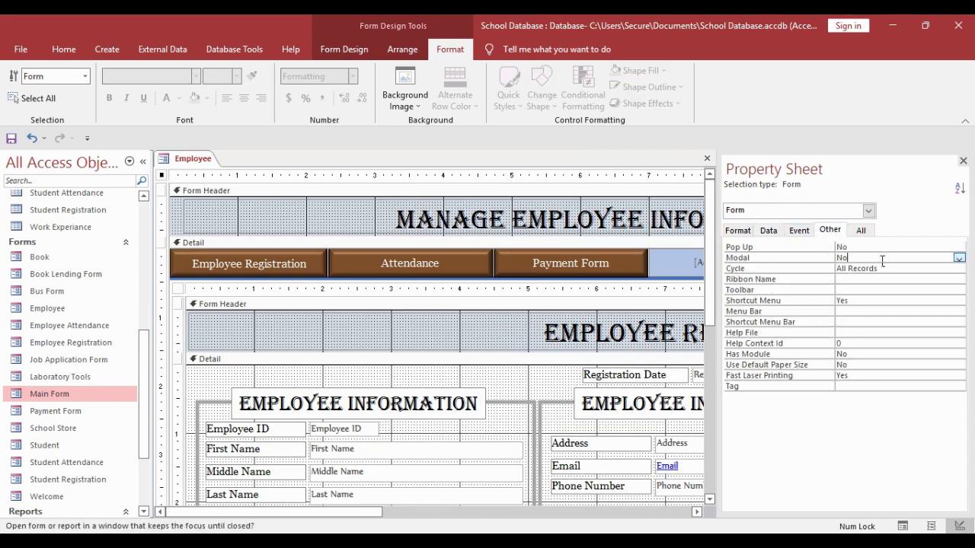
pyautogui.click(732, 231)
pyautogui.doubleClick(878, 371)
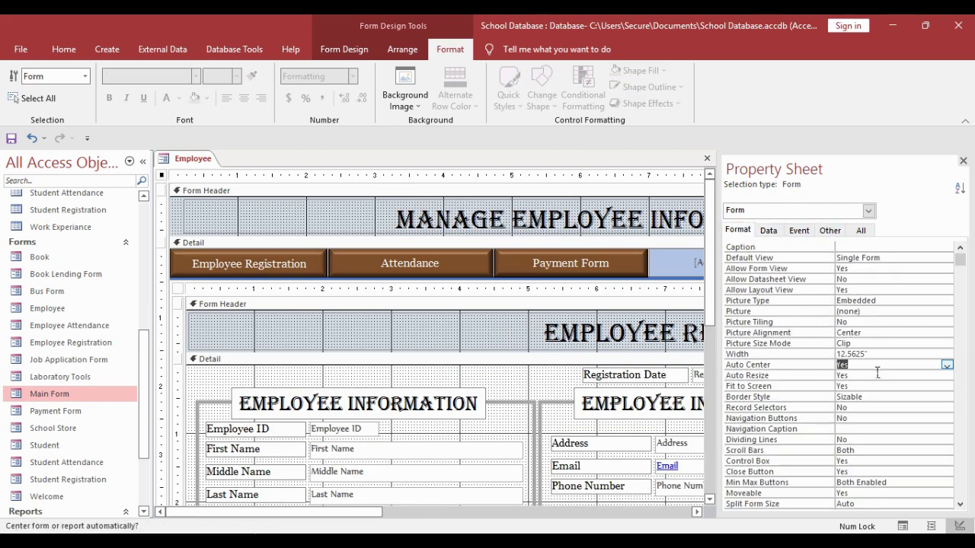
# - Close the Employee design and open the form from the navigation pane to test it
pyautogui.rightClick(192, 160)
pyautogui.click(228, 187)
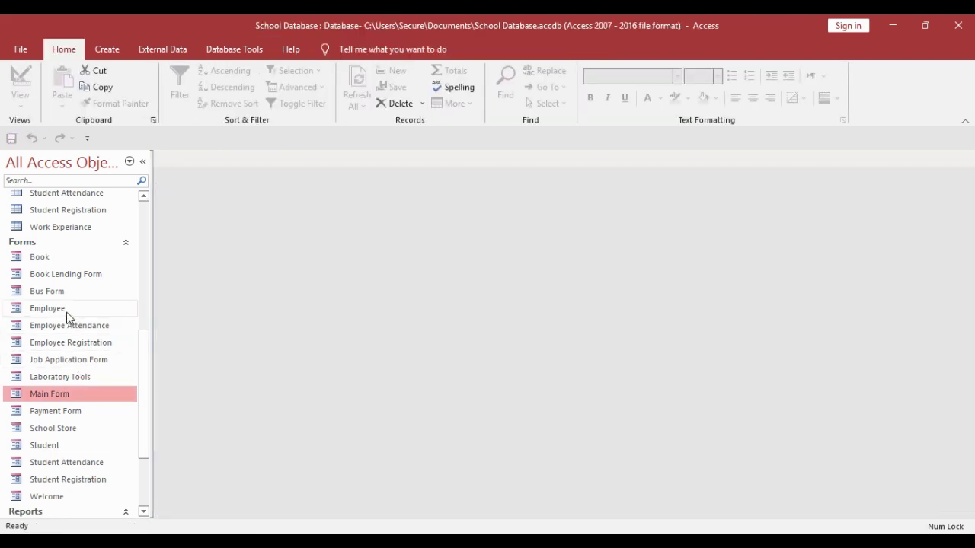
pyautogui.doubleClick(67, 314)
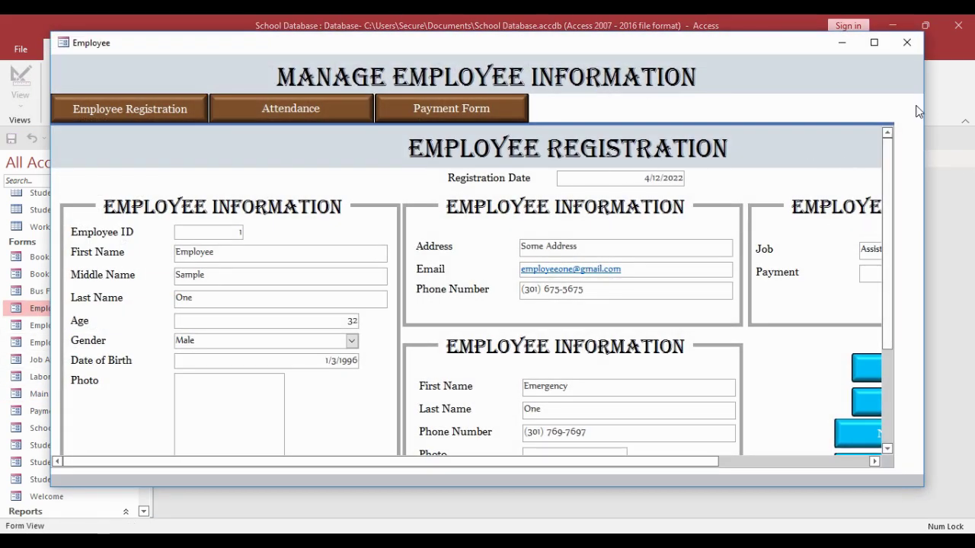
pyautogui.click(906, 45)
# - In Main Form's design, set the Employee button's navigation target to the Employee form
pyautogui.rightClick(49, 393)
pyautogui.click(91, 246)
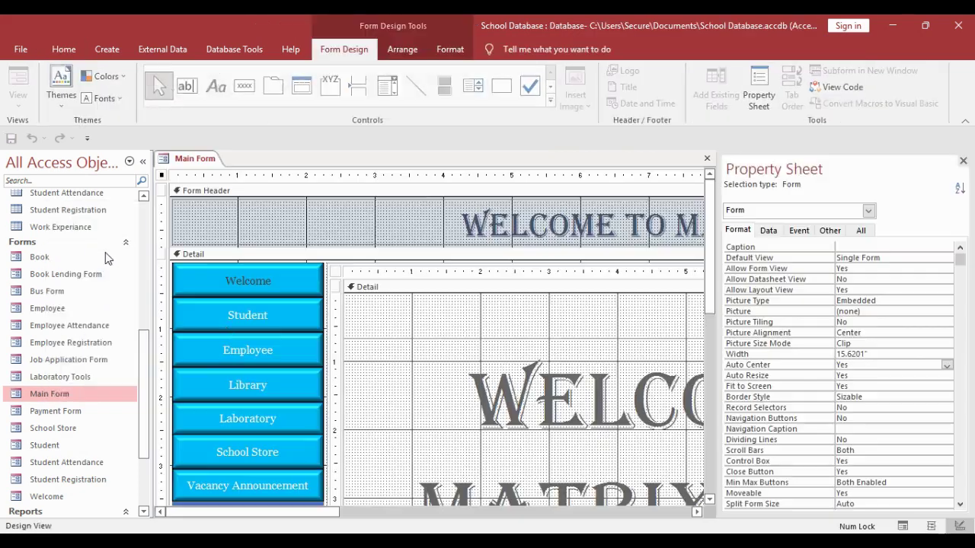
pyautogui.click(250, 366)
pyautogui.click(768, 230)
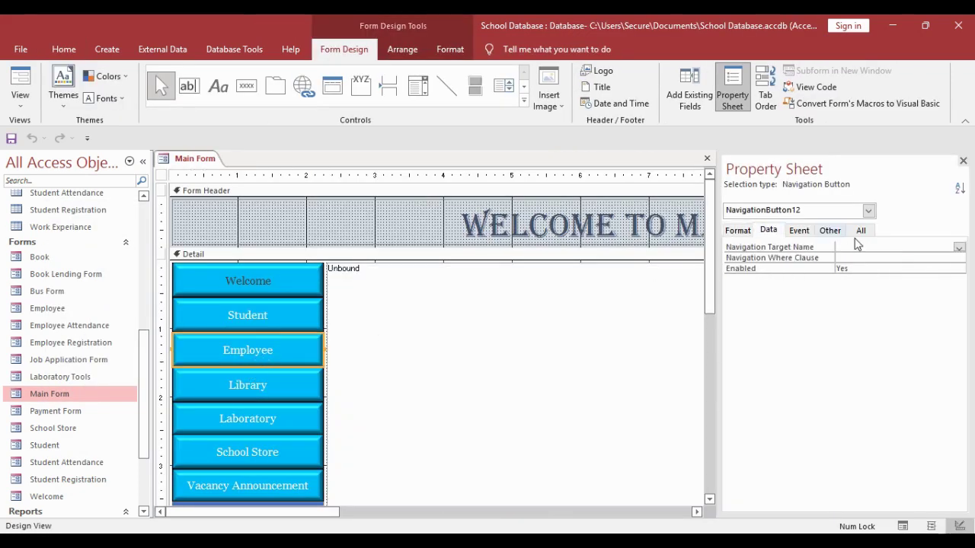
pyautogui.click(958, 249)
pyautogui.click(925, 287)
pyautogui.rightClick(185, 169)
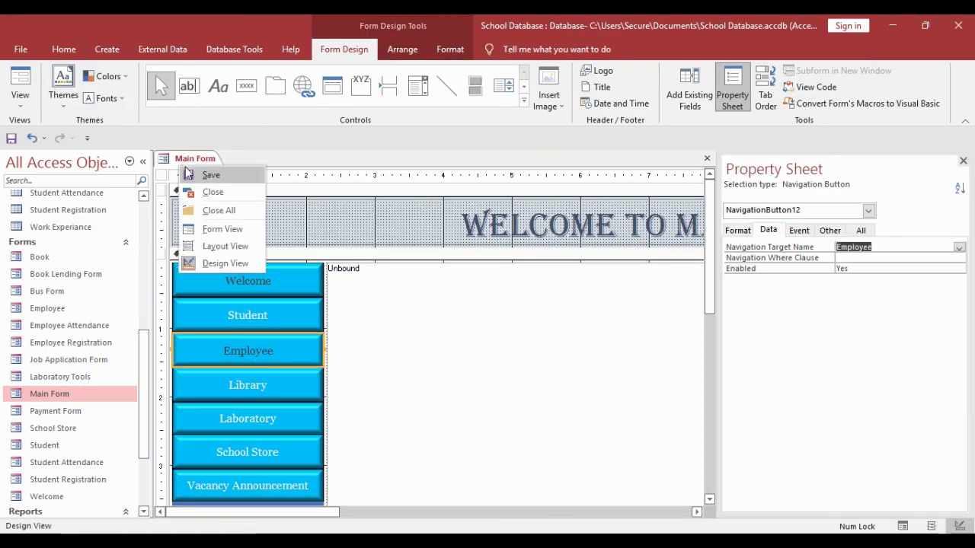
pyautogui.click(213, 192)
# - Open Main Form and try the employee section's Attendance and Payment Form pages
pyautogui.doubleClick(67, 389)
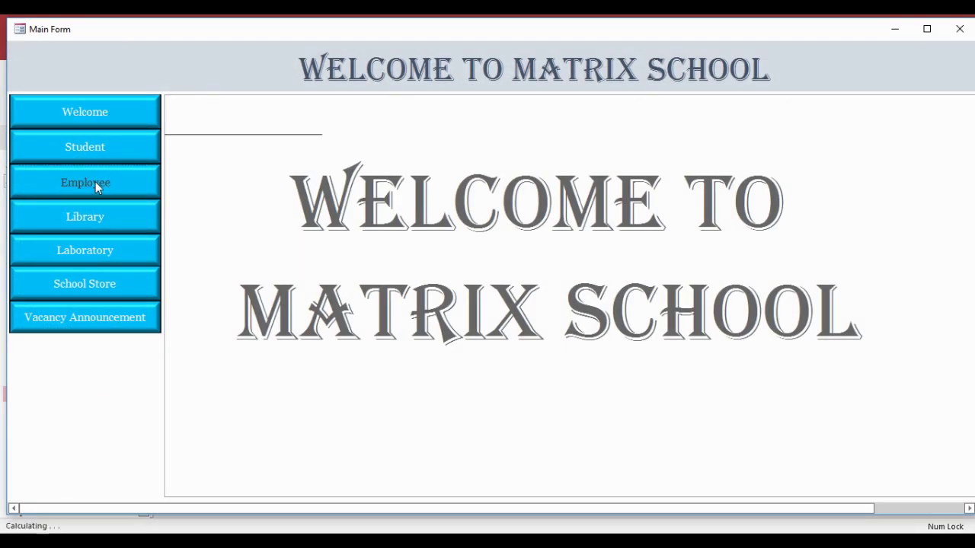
pyautogui.click(95, 183)
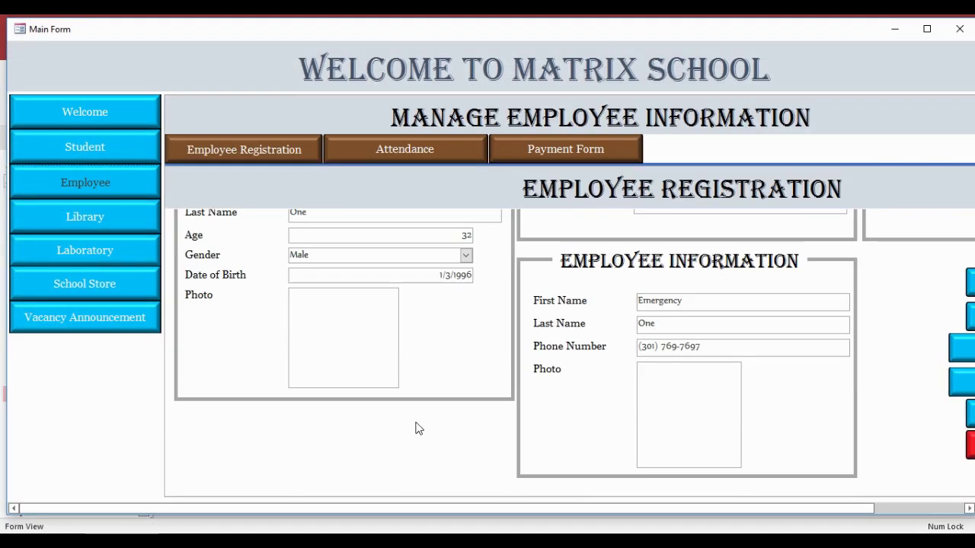
pyautogui.moveTo(473, 510); pyautogui.dragTo(630, 513)
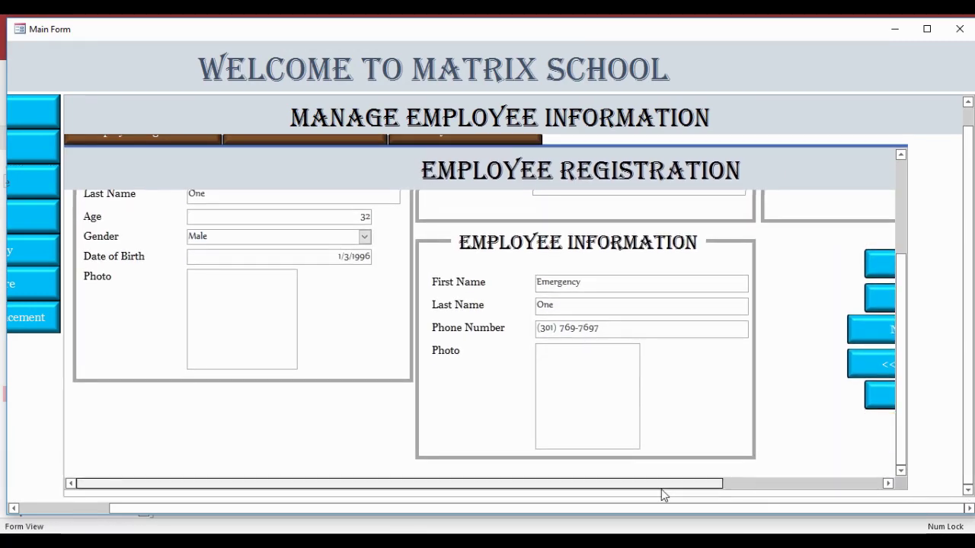
pyautogui.moveTo(661, 487); pyautogui.dragTo(810, 472)
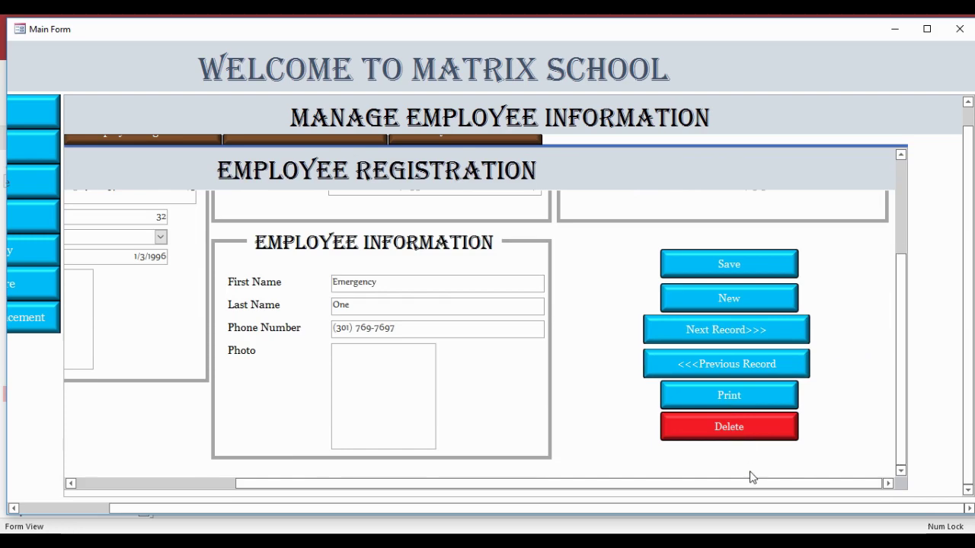
pyautogui.moveTo(751, 482); pyautogui.dragTo(460, 480)
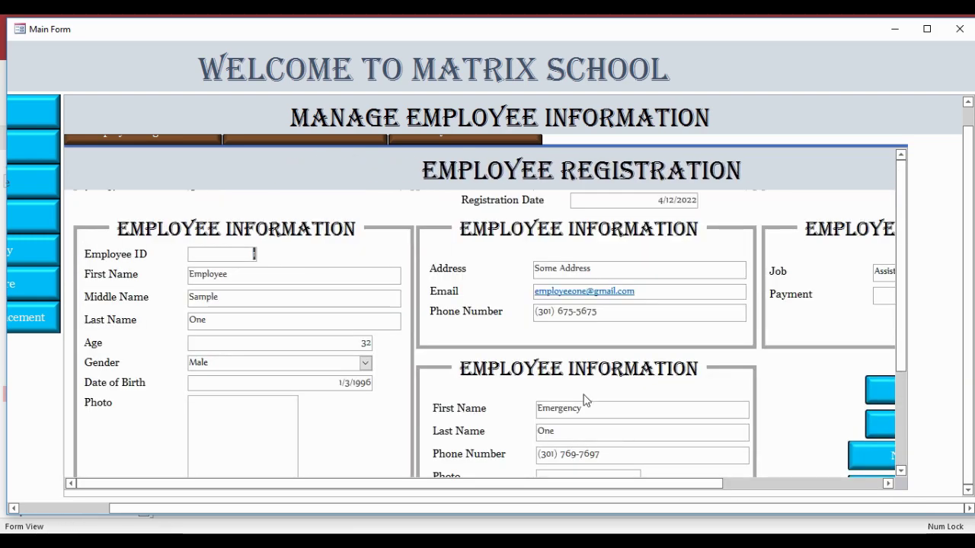
pyautogui.moveTo(908, 508); pyautogui.dragTo(817, 508)
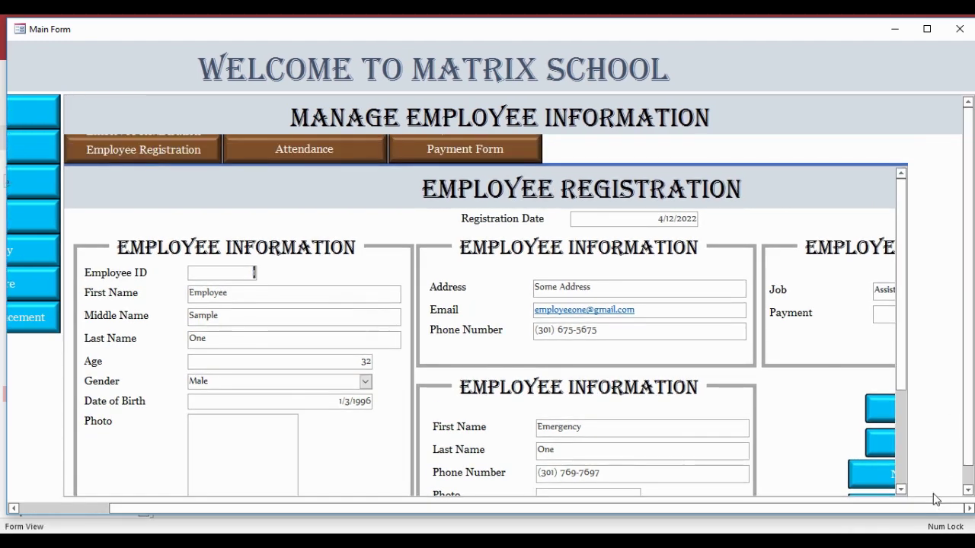
pyautogui.click(434, 153)
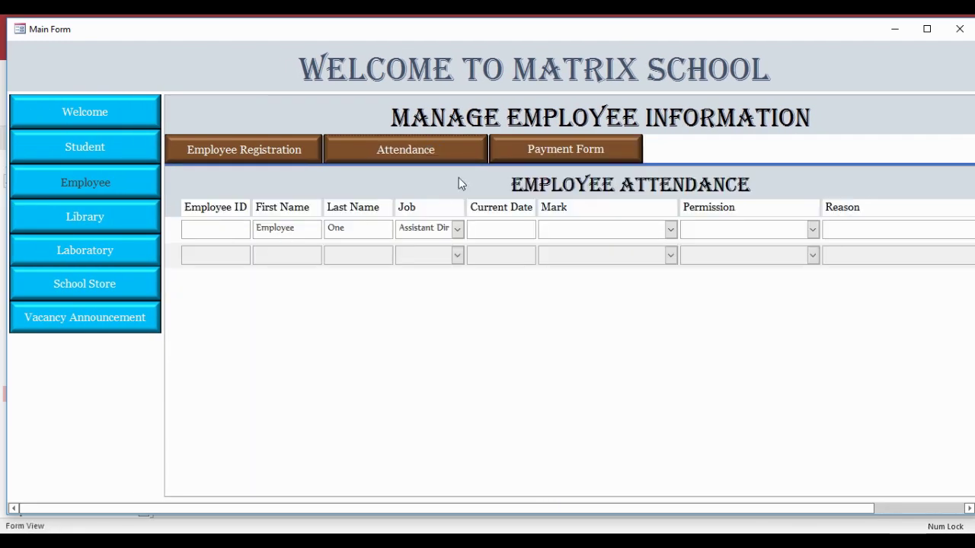
pyautogui.click(541, 145)
pyautogui.scroll(-3, 571, 318)
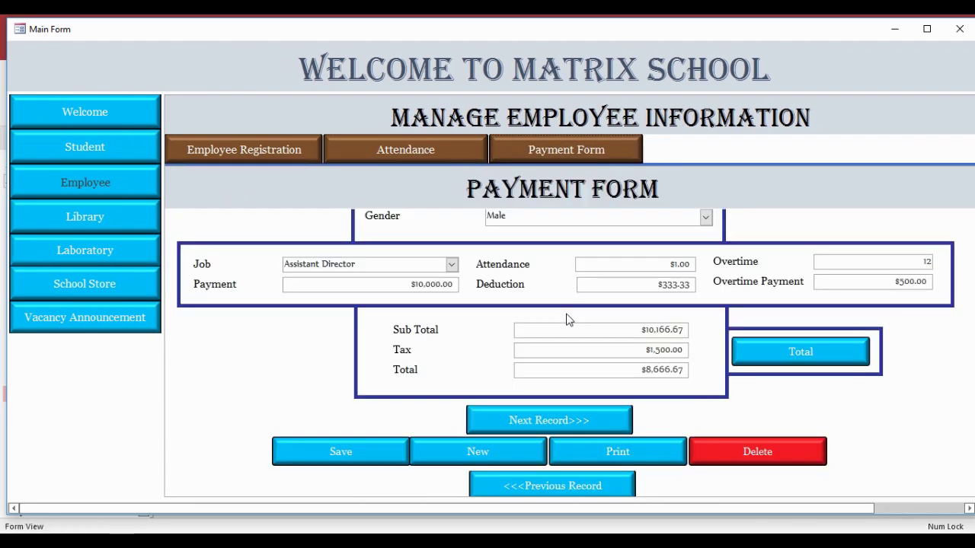
pyautogui.scroll(3, 568, 316)
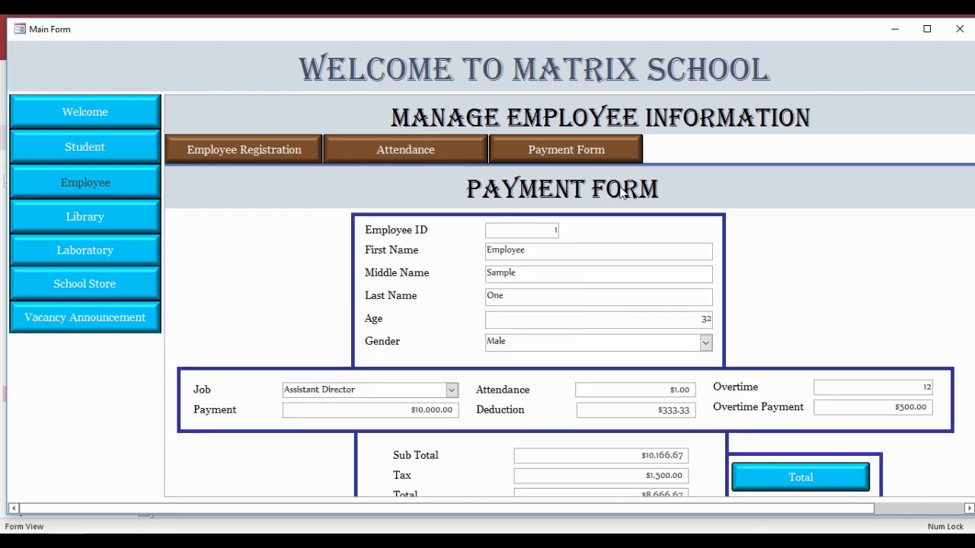
# - Show the empty Library page, then switch Main Form to Design View
pyautogui.click(80, 212)
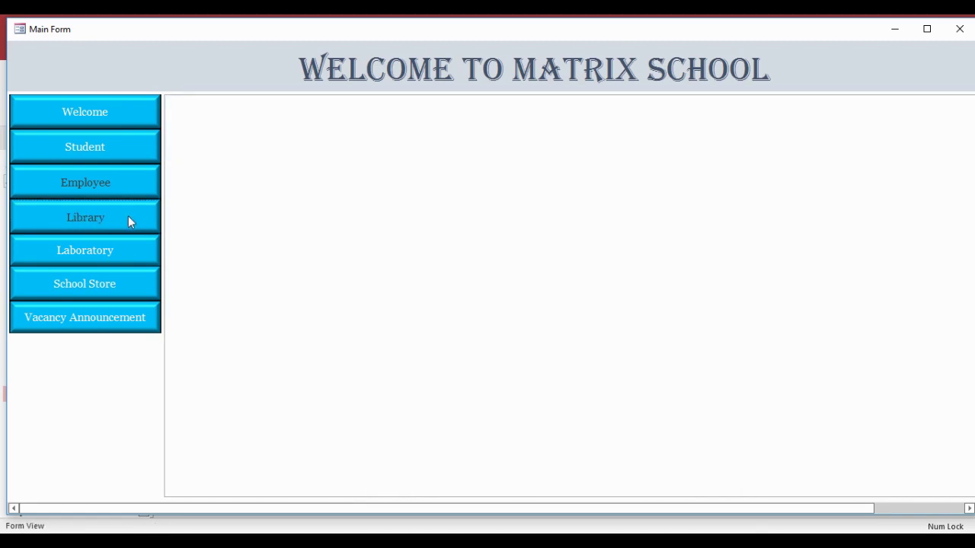
pyautogui.rightClick(429, 50)
pyautogui.click(460, 83)
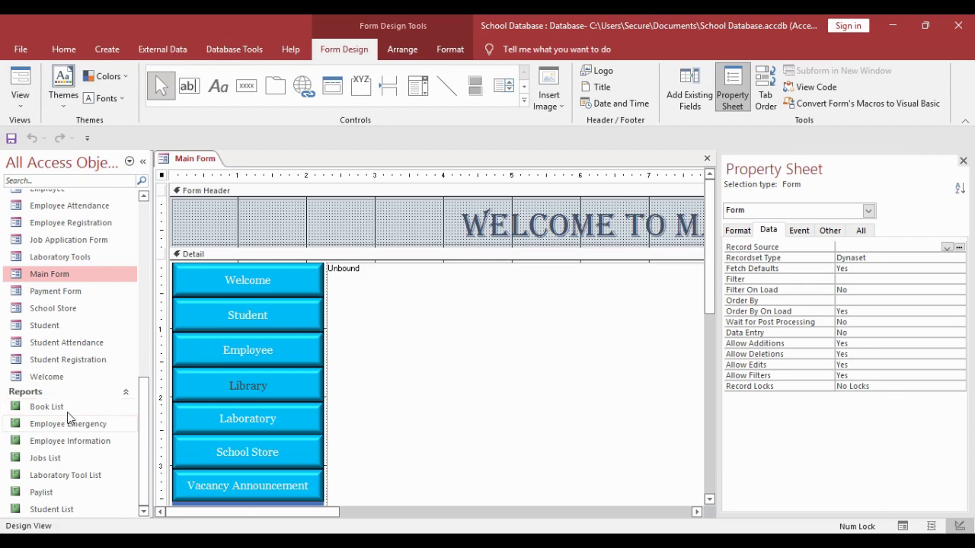
# - Set the Library button's navigation target to the Book List report
pyautogui.click(86, 411)
pyautogui.click(951, 248)
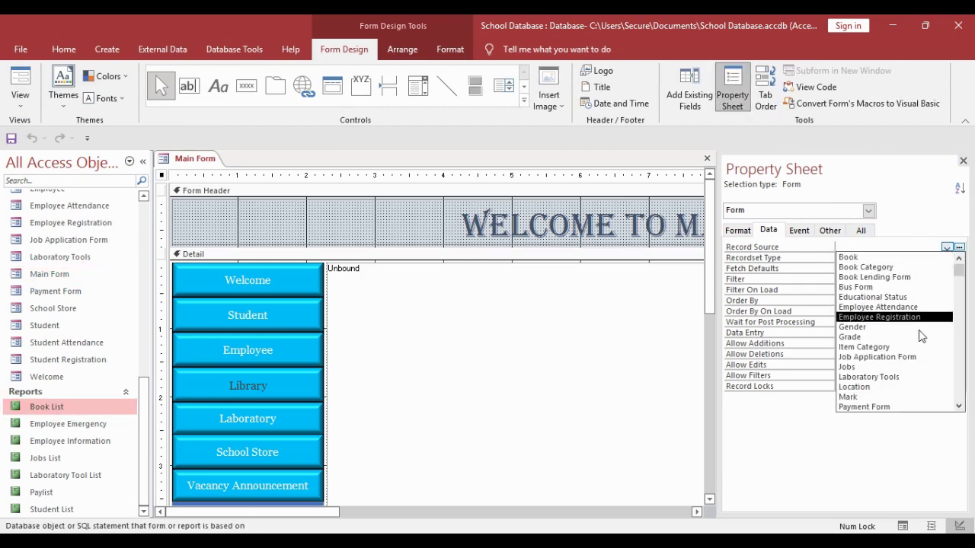
pyautogui.scroll(-2, 907, 366)
pyautogui.scroll(2, 904, 384)
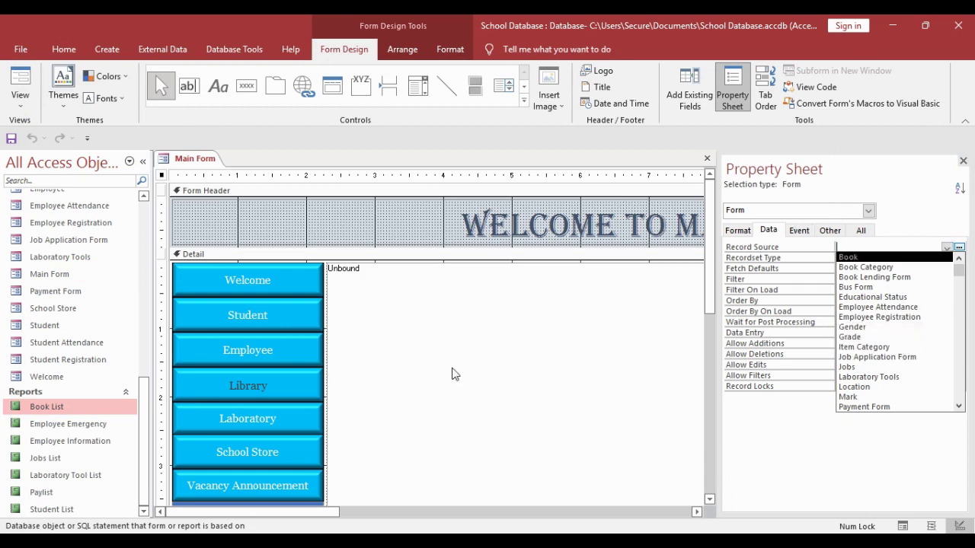
pyautogui.click(251, 392)
pyautogui.click(959, 248)
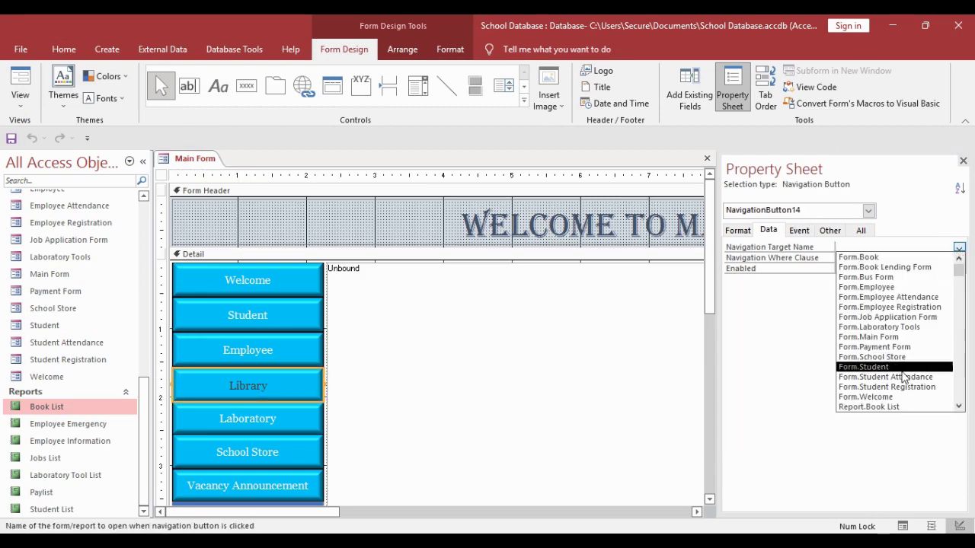
pyautogui.scroll(-2, 899, 354)
pyautogui.click(875, 343)
pyautogui.click(430, 398)
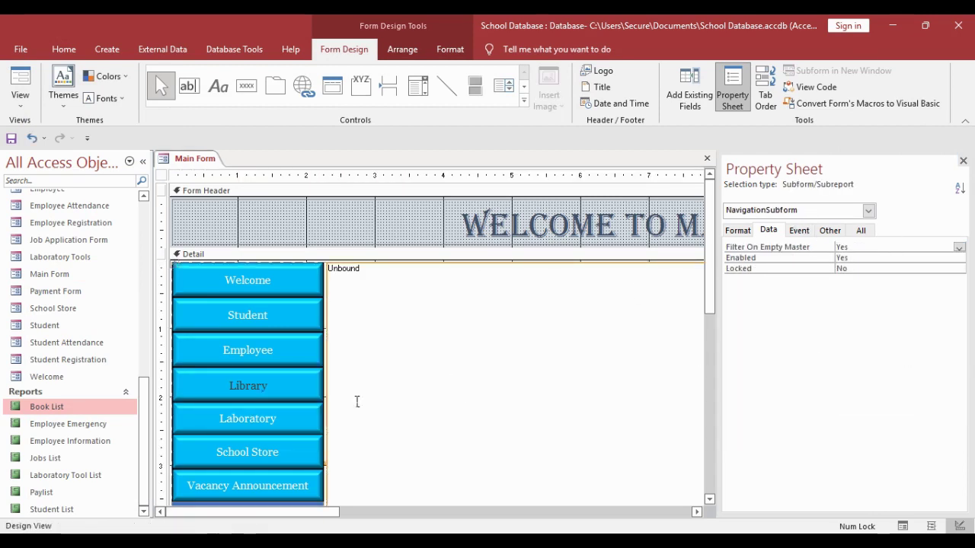
# - Set the Laboratory button's navigation target to the Laboratory Tool List report
pyautogui.click(241, 435)
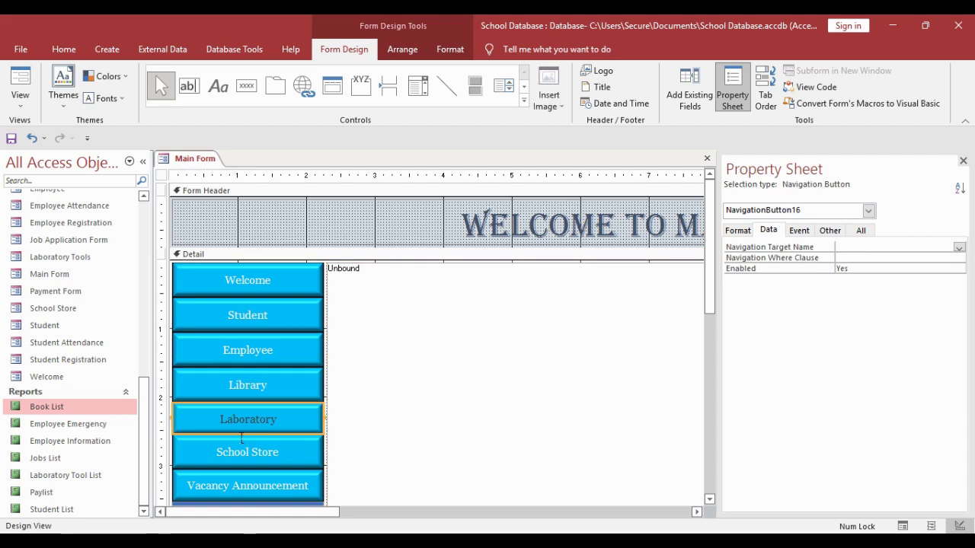
pyautogui.click(54, 477)
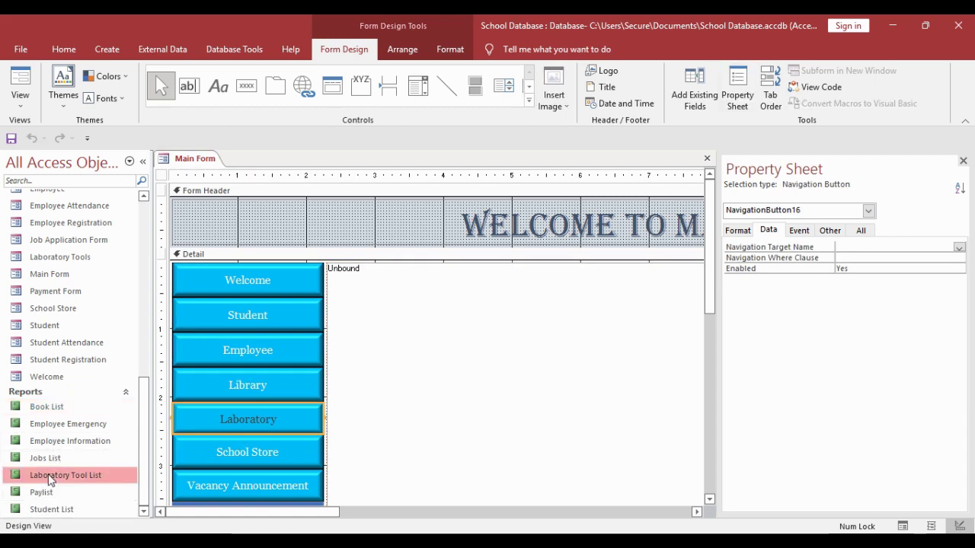
pyautogui.click(958, 247)
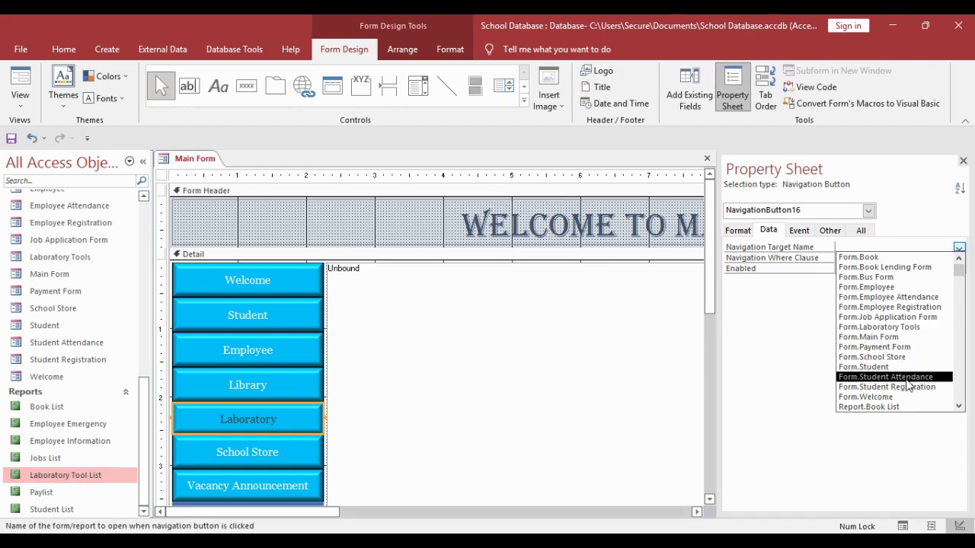
pyautogui.click(910, 388)
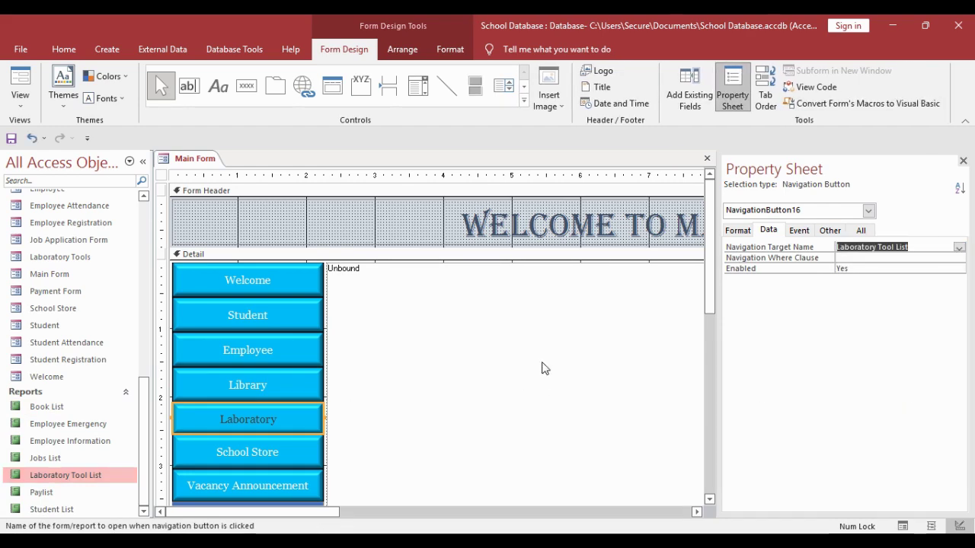
# - Clear the School Store button's navigation target
pyautogui.click(235, 459)
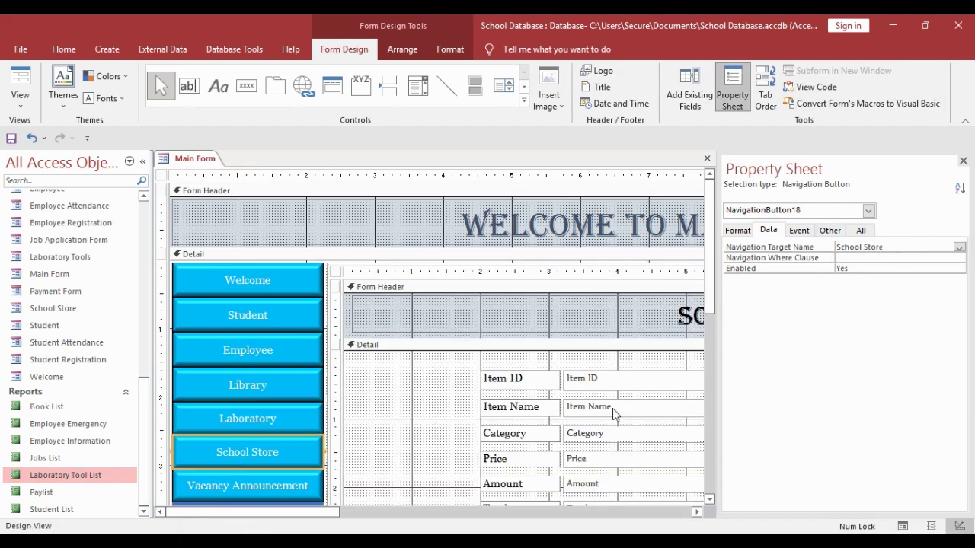
pyautogui.scroll(-3, 526, 472)
pyautogui.scroll(3, 367, 473)
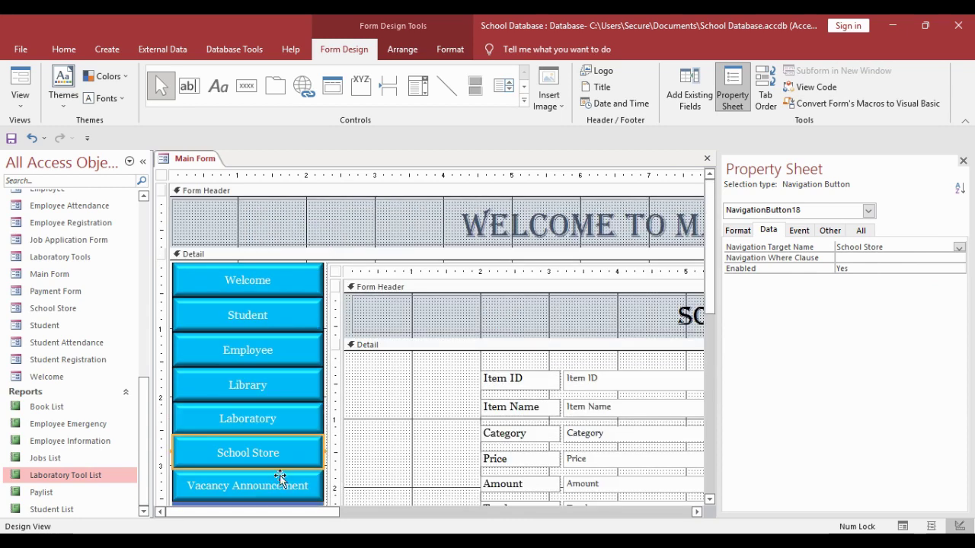
pyautogui.click(810, 245)
pyautogui.press('Delete')
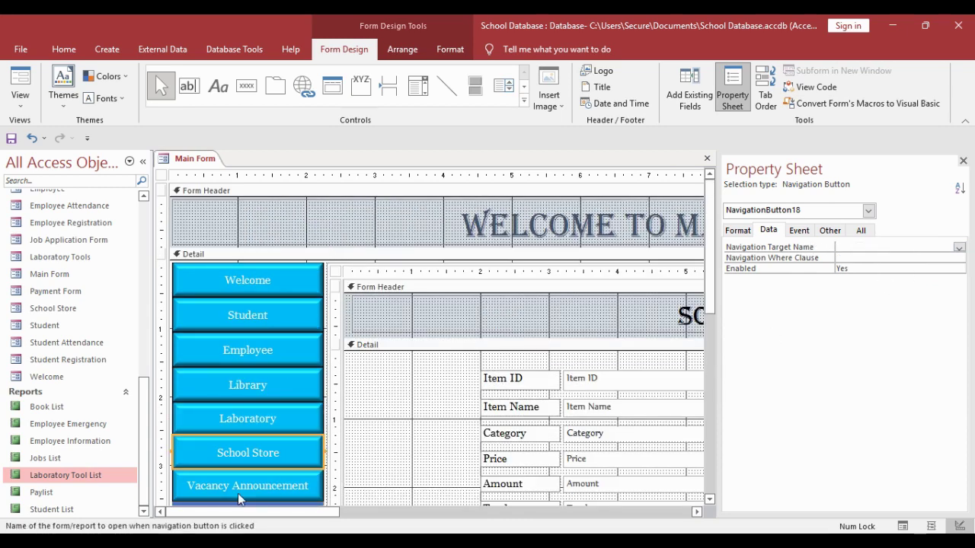
pyautogui.click(254, 463)
# - Give School Store an On Click macro with OpenForm targeting the School Store form
pyautogui.click(804, 231)
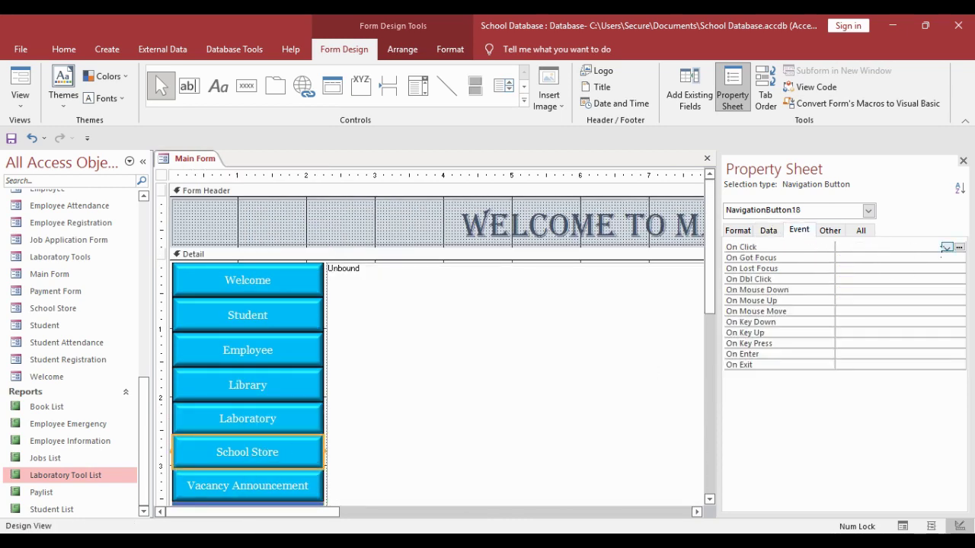
pyautogui.click(959, 248)
pyautogui.click(475, 302)
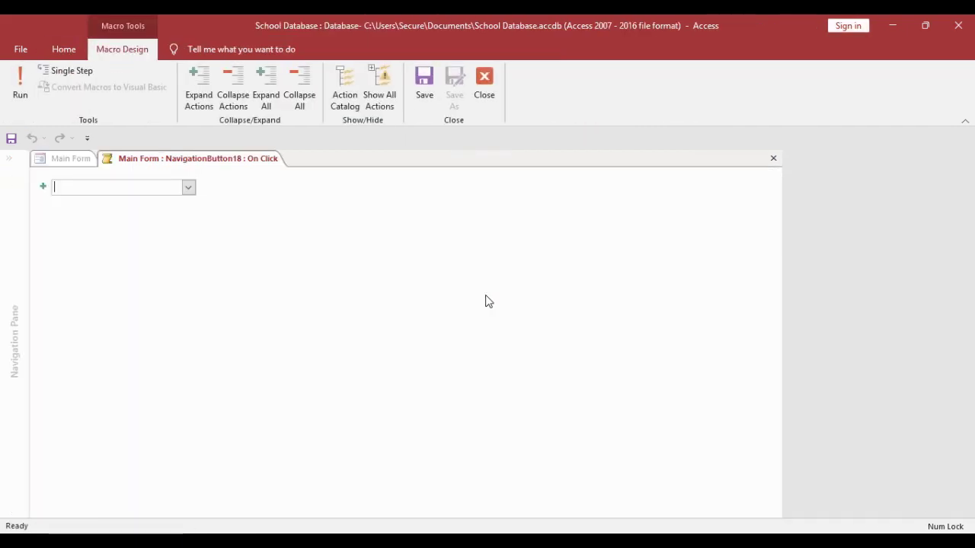
pyautogui.click(188, 187)
pyautogui.scroll(-5, 141, 411)
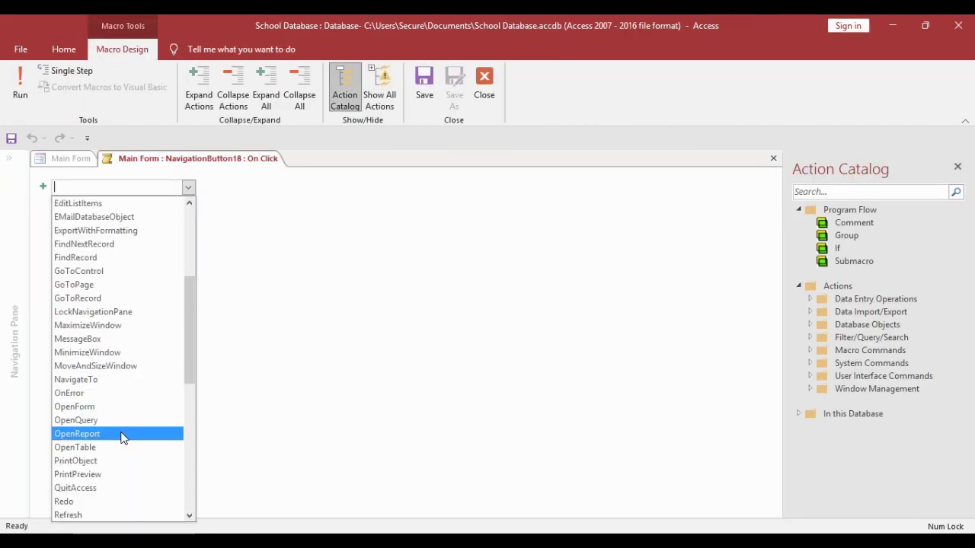
pyautogui.click(126, 405)
pyautogui.click(765, 200)
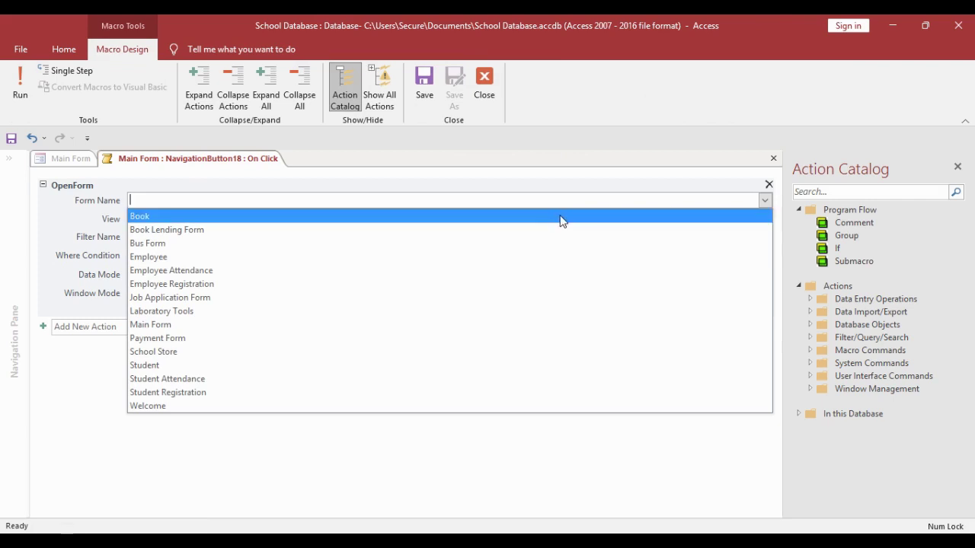
pyautogui.click(394, 352)
pyautogui.rightClick(202, 158)
pyautogui.click(234, 186)
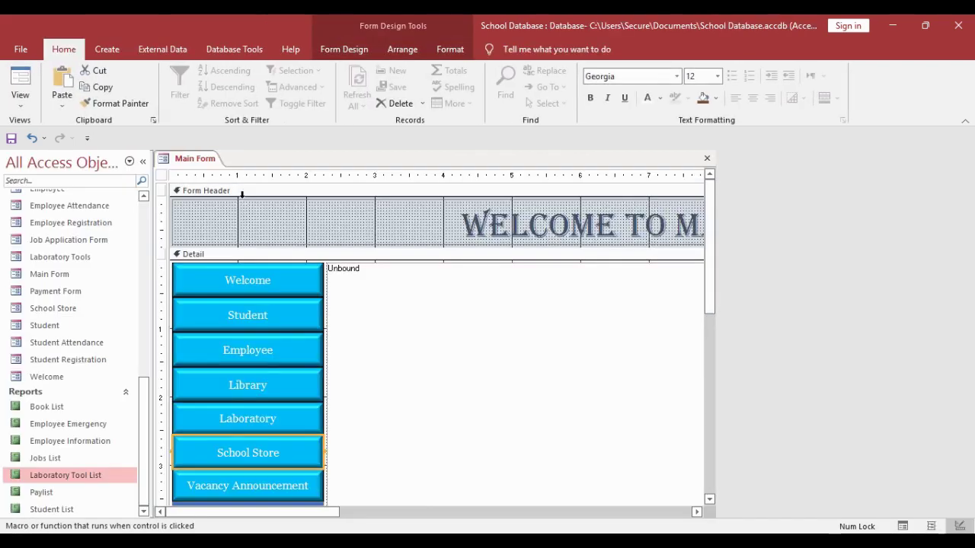
pyautogui.scroll(-2, 261, 457)
# - Set Vacancy Announcement's navigation target to the Job Application Form
pyautogui.click(394, 379)
pyautogui.rightClick(394, 378)
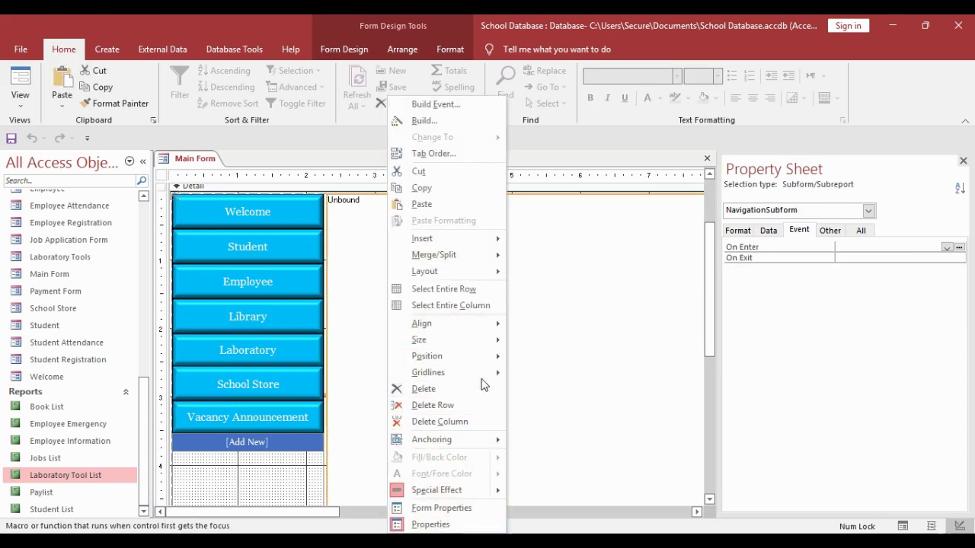
pyautogui.click(290, 419)
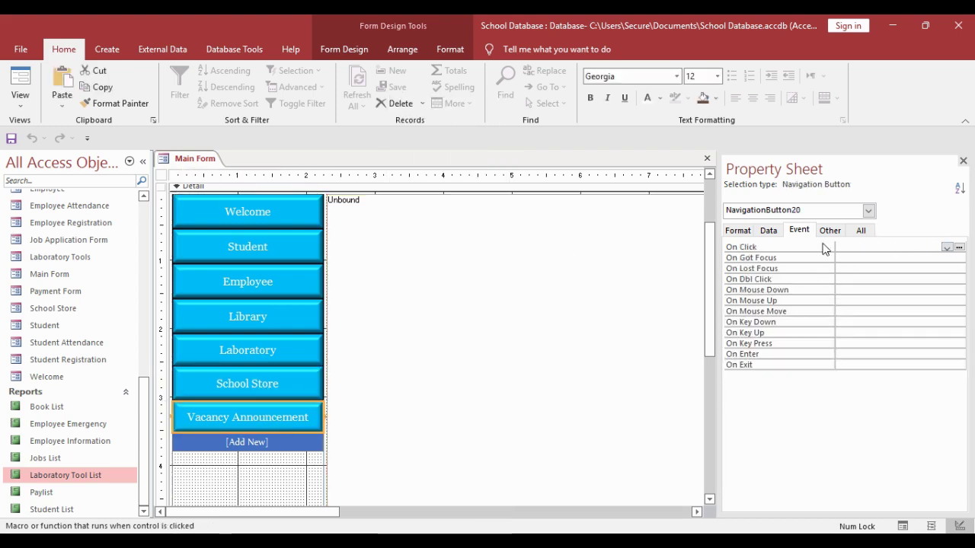
pyautogui.click(768, 230)
pyautogui.click(895, 247)
pyautogui.click(959, 247)
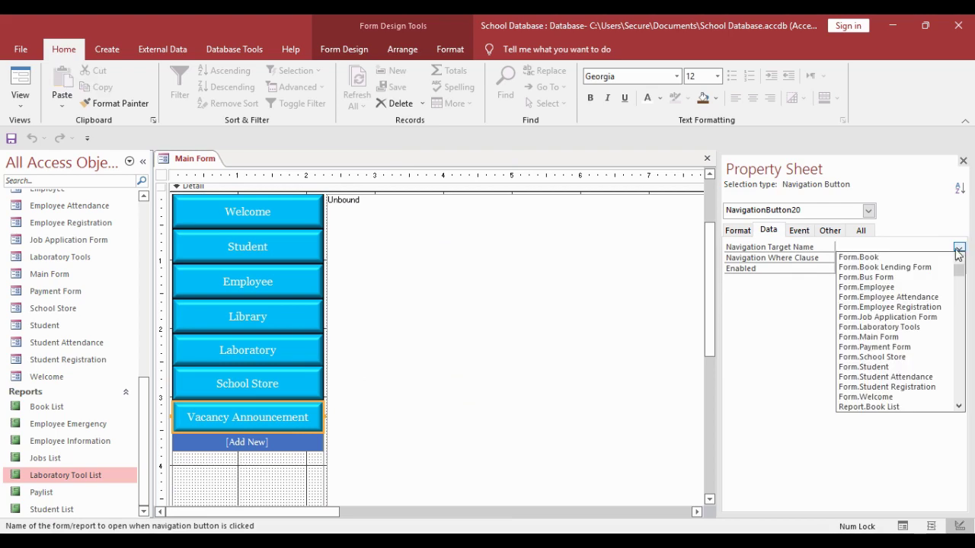
pyautogui.click(907, 317)
pyautogui.click(247, 326)
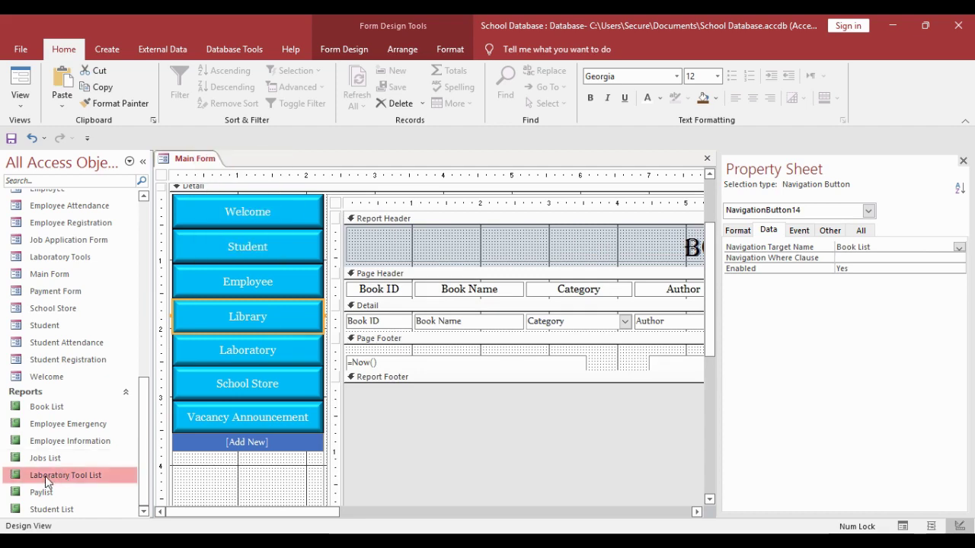
# - Open the Book List report in Design View, after dismissing the already-open warning
pyautogui.click(45, 408)
pyautogui.rightClick(43, 411)
pyautogui.click(92, 220)
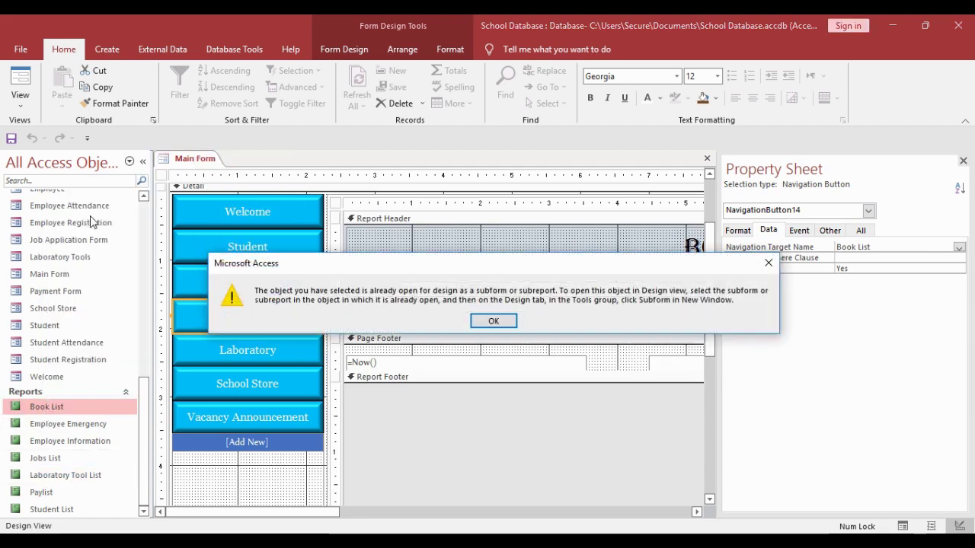
pyautogui.click(493, 322)
pyautogui.click(289, 381)
pyautogui.rightClick(54, 409)
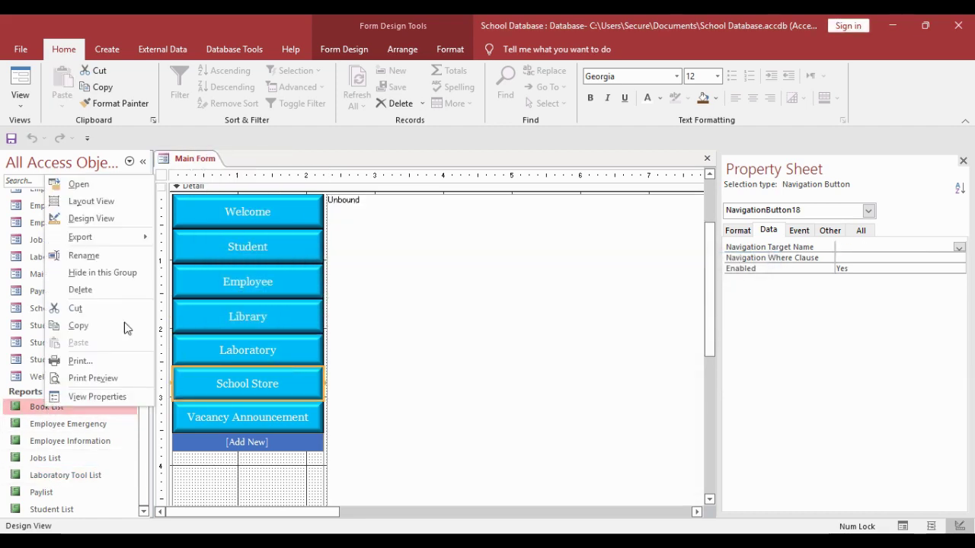
pyautogui.click(95, 220)
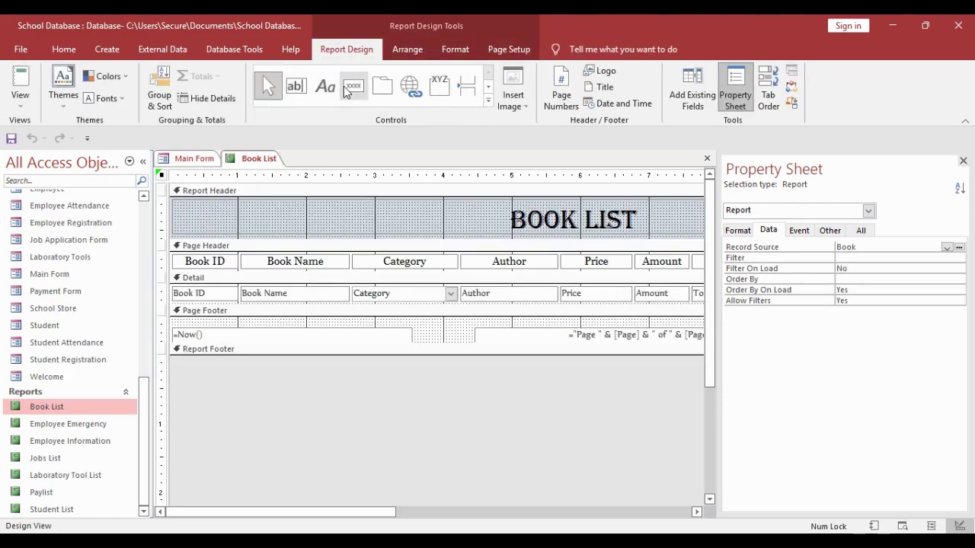
# - Draw an 'Add New' command button in the Book List report header
pyautogui.click(353, 85)
pyautogui.moveTo(176, 204); pyautogui.dragTo(315, 233)
pyautogui.moveTo(307, 232)
pyautogui.mouseDown()
pyautogui.moveTo(250, 220)
pyautogui.moveTo(201, 225)
pyautogui.mouseUp()
pyautogui.click(250, 219)
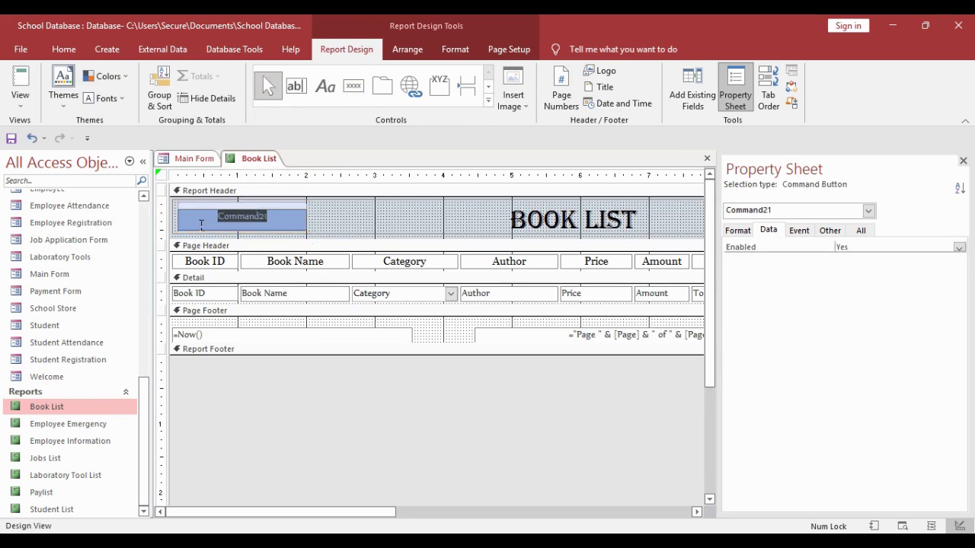
pyautogui.write('Add New')
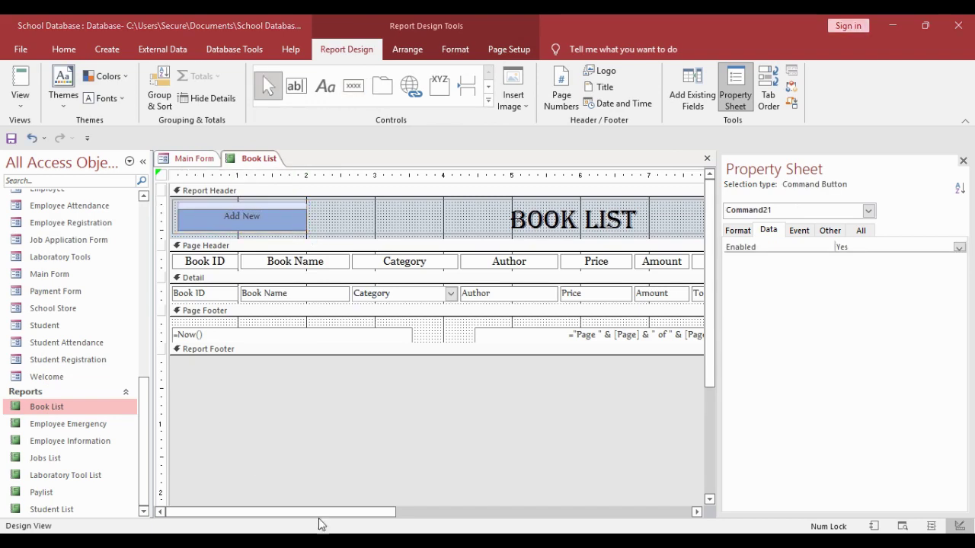
pyautogui.click(308, 370)
pyautogui.click(247, 219)
# - Give the Add New button a Bevel shape effect and a light teal fill
pyautogui.click(455, 49)
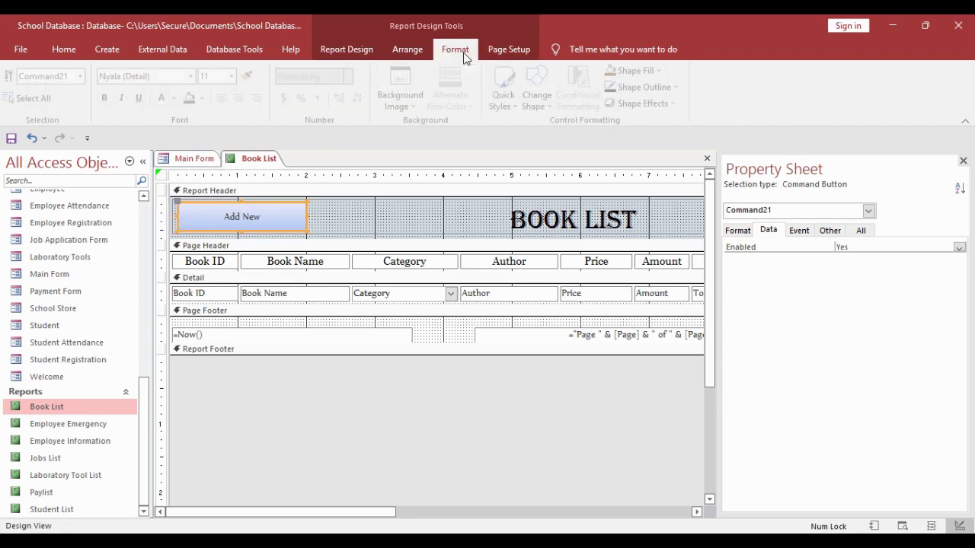
pyautogui.click(646, 103)
pyautogui.moveTo(679, 223)
pyautogui.click(834, 298)
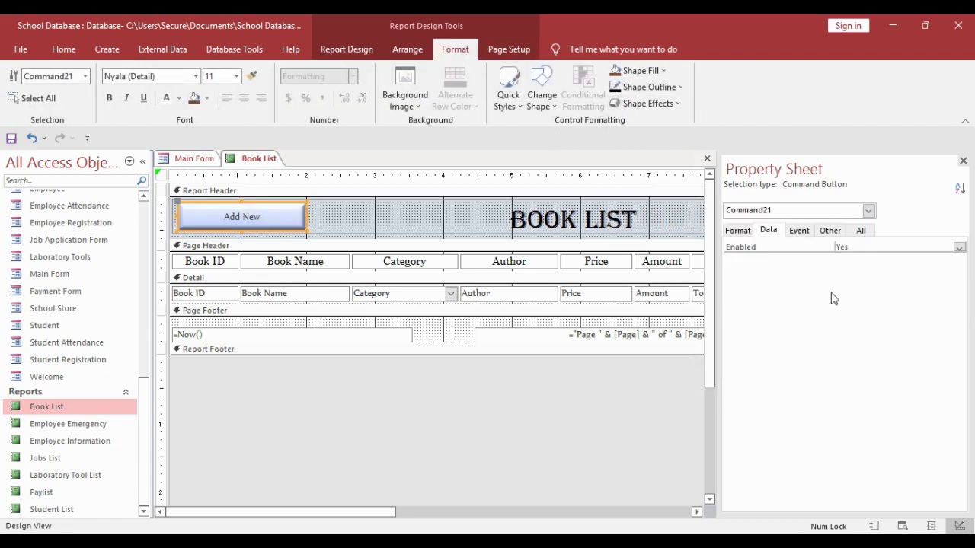
pyautogui.click(648, 87)
pyautogui.click(640, 70)
pyautogui.click(640, 70)
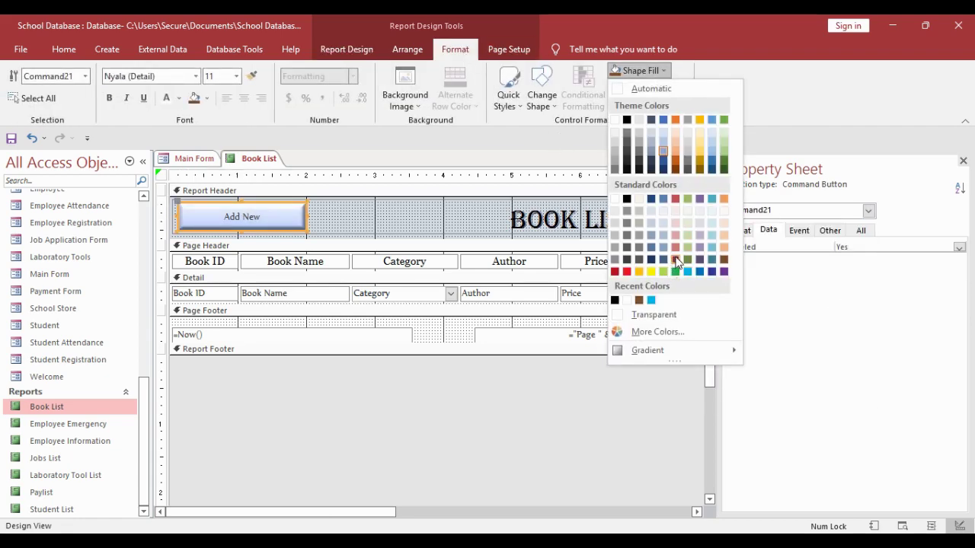
pyautogui.click(711, 249)
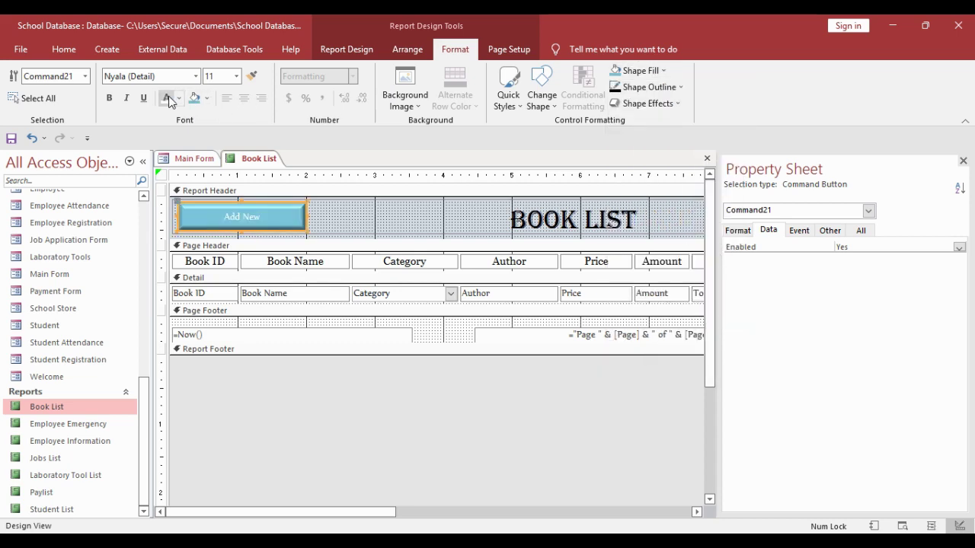
# - Set the Add New button's text to Georgia, size 12
pyautogui.click(187, 77)
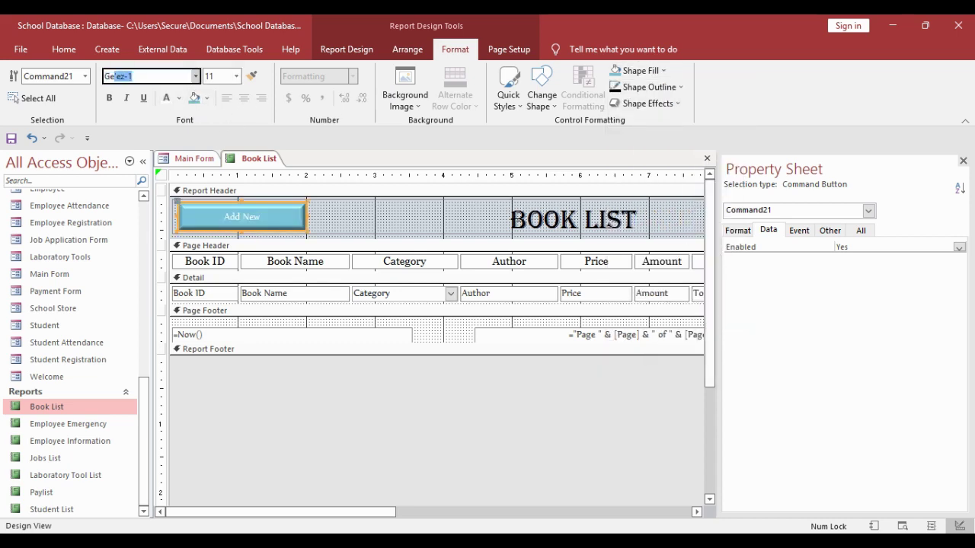
pyautogui.press('Return')
pyautogui.click(236, 76)
pyautogui.click(221, 147)
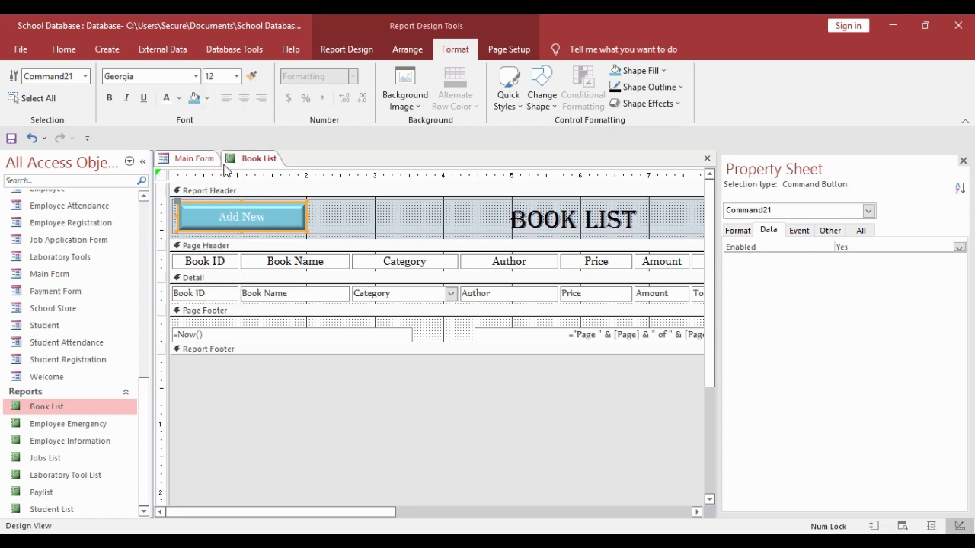
pyautogui.click(307, 388)
pyautogui.click(278, 224)
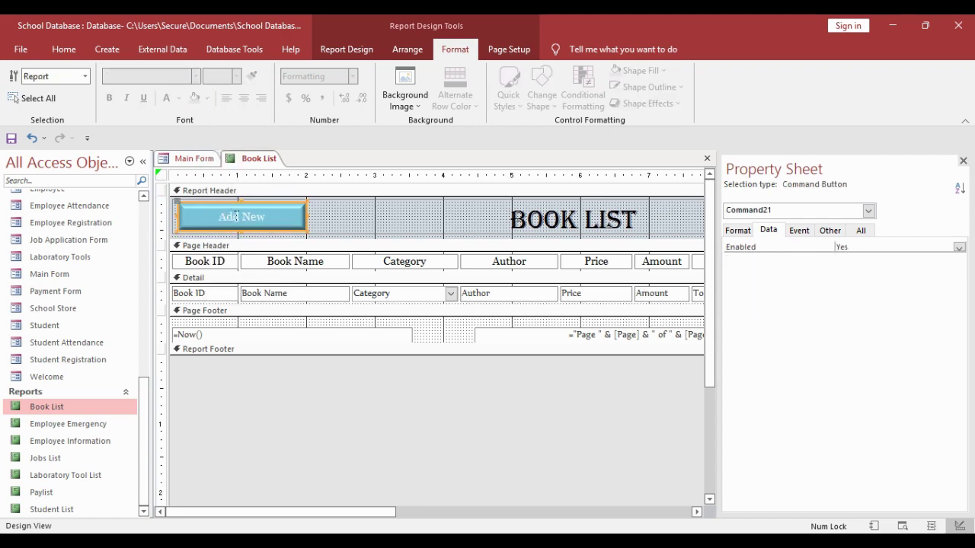
# - Copy the Add New button and start a Macro Builder for its On Click event
pyautogui.rightClick(279, 223)
pyautogui.click(323, 192)
pyautogui.click(800, 231)
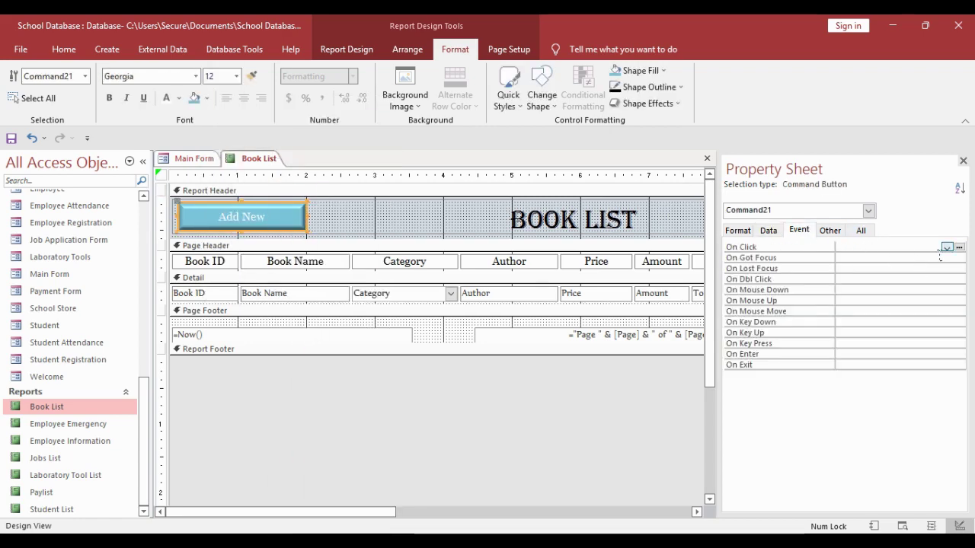
pyautogui.click(959, 247)
pyautogui.click(437, 170)
pyautogui.click(467, 151)
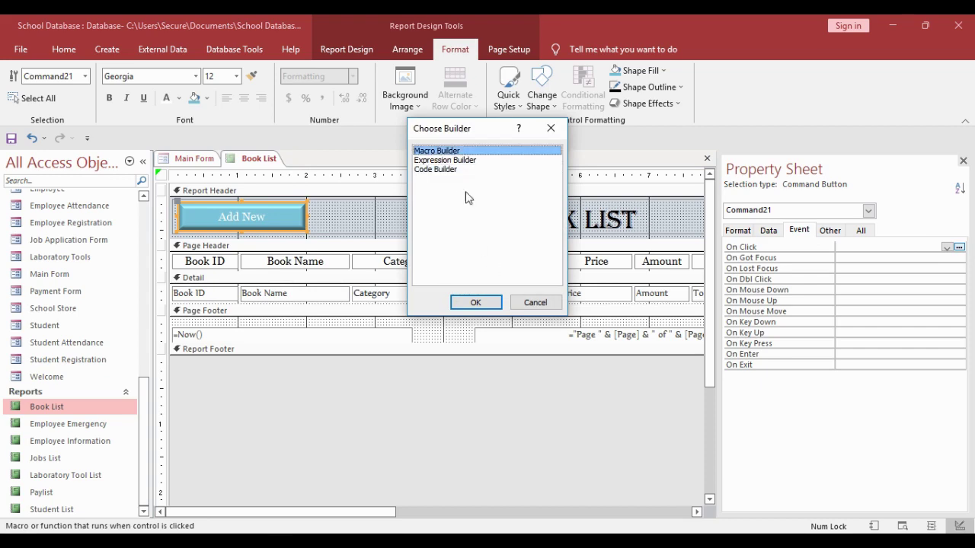
pyautogui.click(488, 304)
# - Add an OpenForm action to the macro that opens the Book form
pyautogui.click(189, 187)
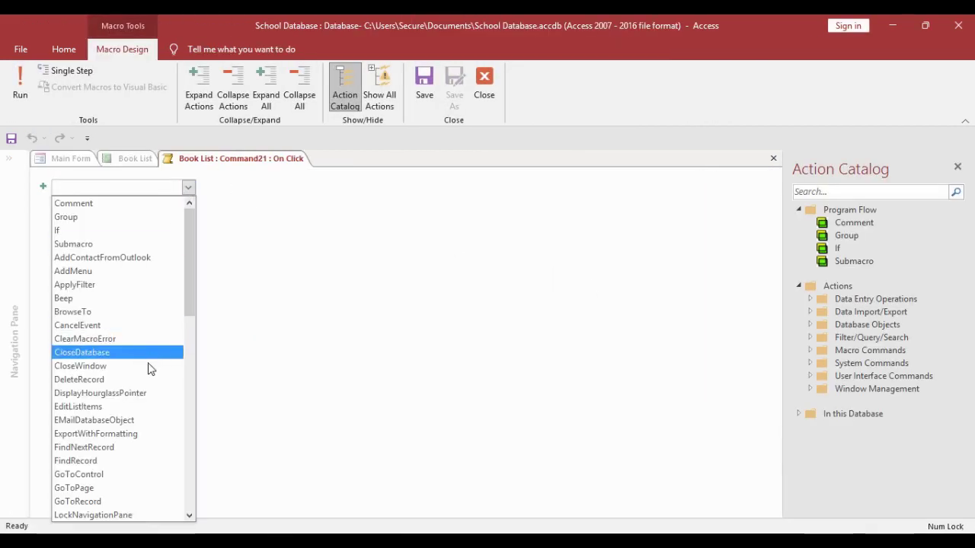
pyautogui.scroll(-3, 110, 391)
pyautogui.scroll(3, 103, 358)
pyautogui.scroll(-3, 90, 442)
pyautogui.click(88, 488)
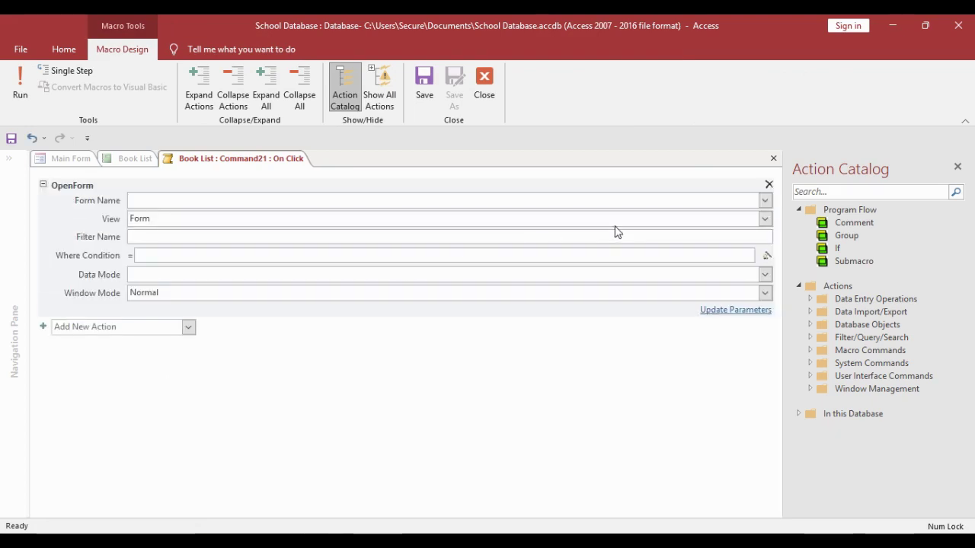
pyautogui.click(766, 201)
pyautogui.click(363, 214)
# - Close the macro, test Add New in Report View, then close the Add Book form and report
pyautogui.rightClick(246, 161)
pyautogui.click(274, 186)
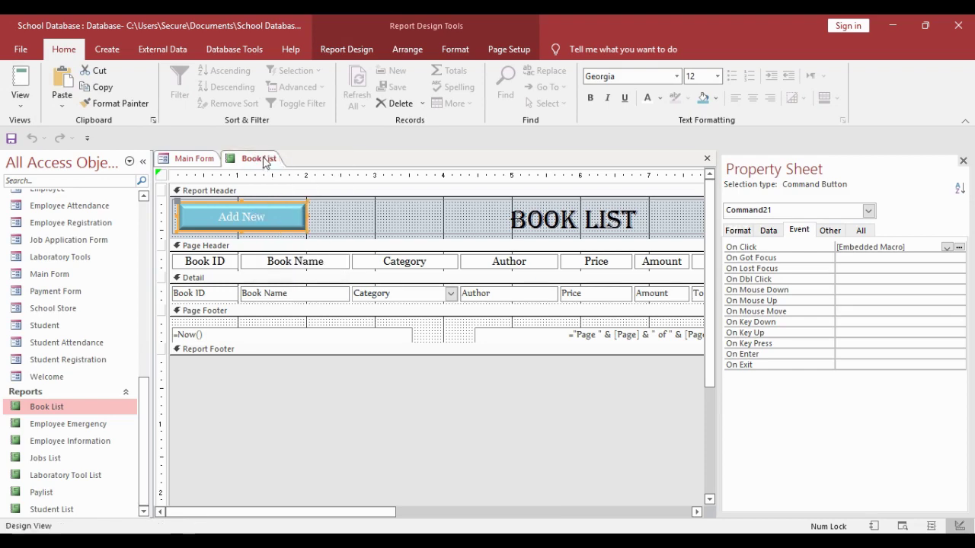
pyautogui.rightClick(261, 160)
pyautogui.click(305, 238)
pyautogui.click(263, 231)
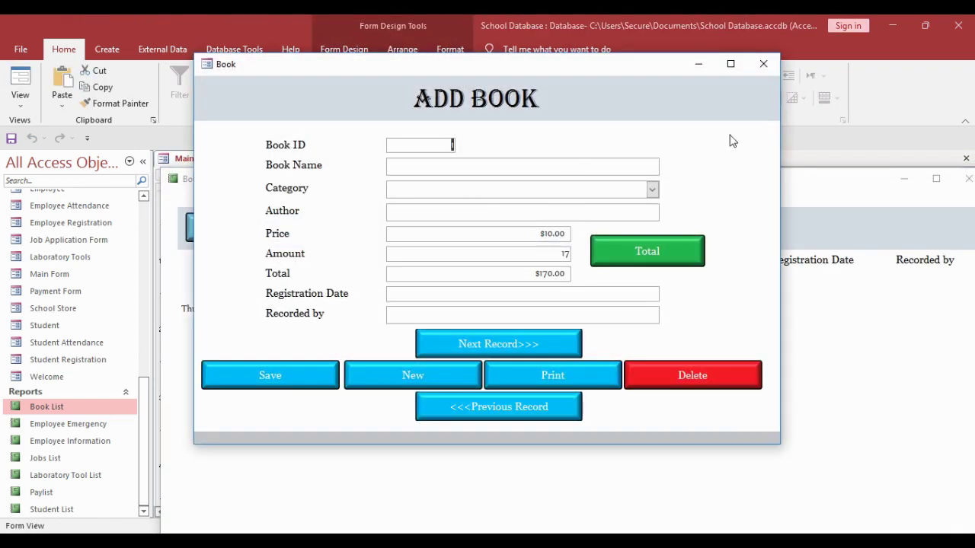
pyautogui.click(762, 65)
pyautogui.click(968, 178)
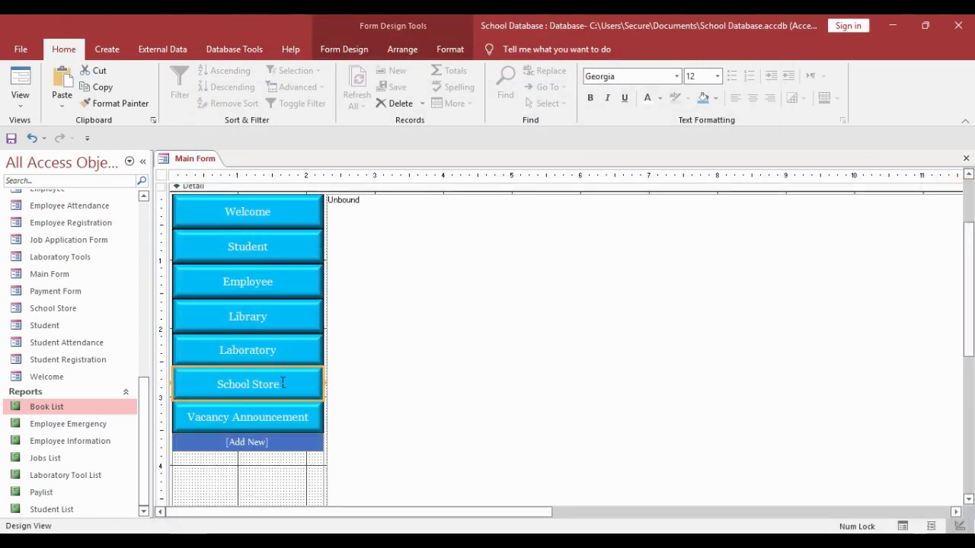
# - Open Laboratory Tool List in Design View and paste the copied Add New button
pyautogui.rightClick(93, 474)
pyautogui.click(135, 277)
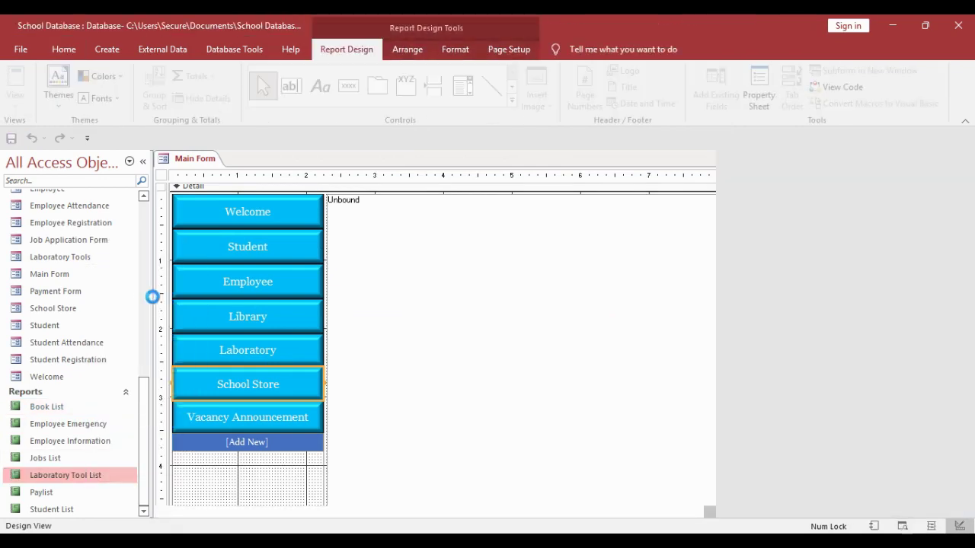
pyautogui.rightClick(256, 221)
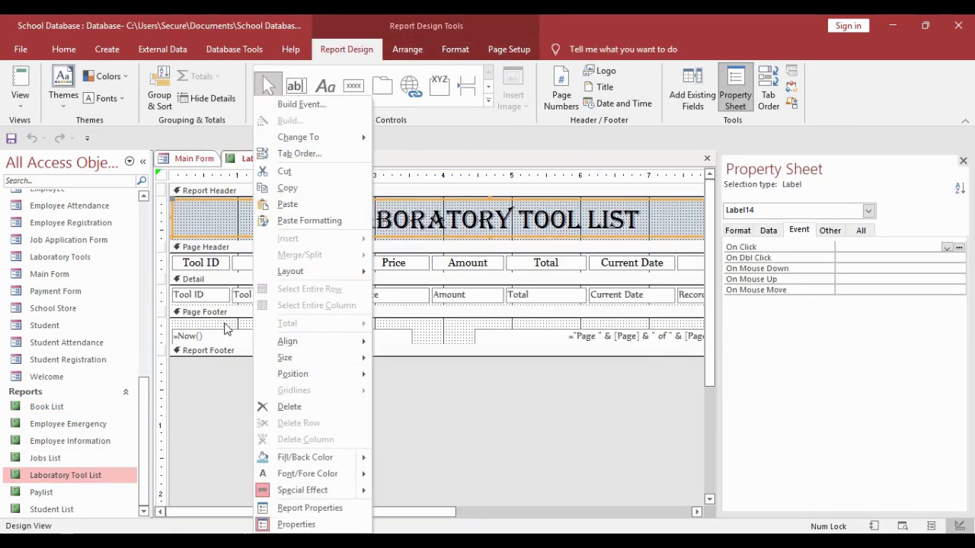
pyautogui.rightClick(213, 377)
pyautogui.rightClick(408, 321)
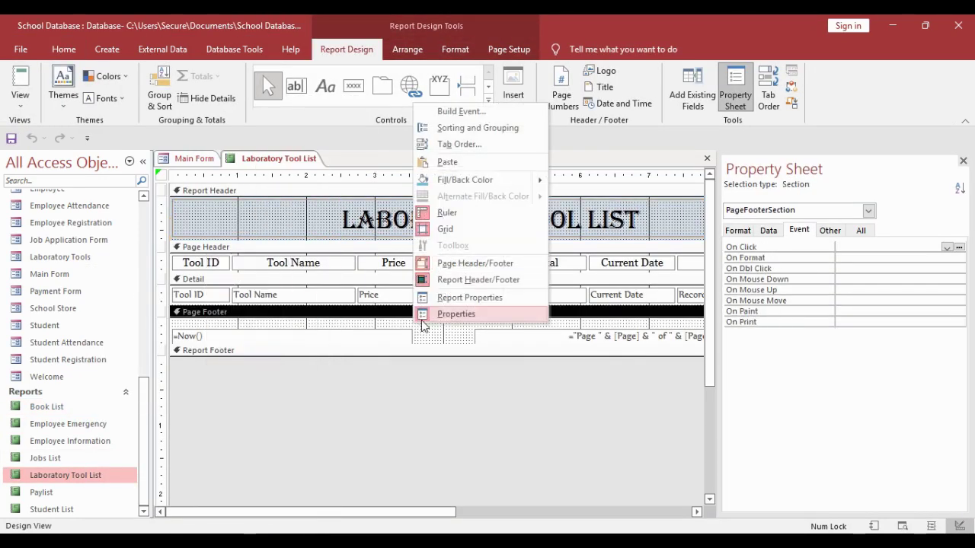
pyautogui.click(466, 159)
# - Move the pasted Add New button from the Page Footer up into the Report Header
pyautogui.click(258, 324)
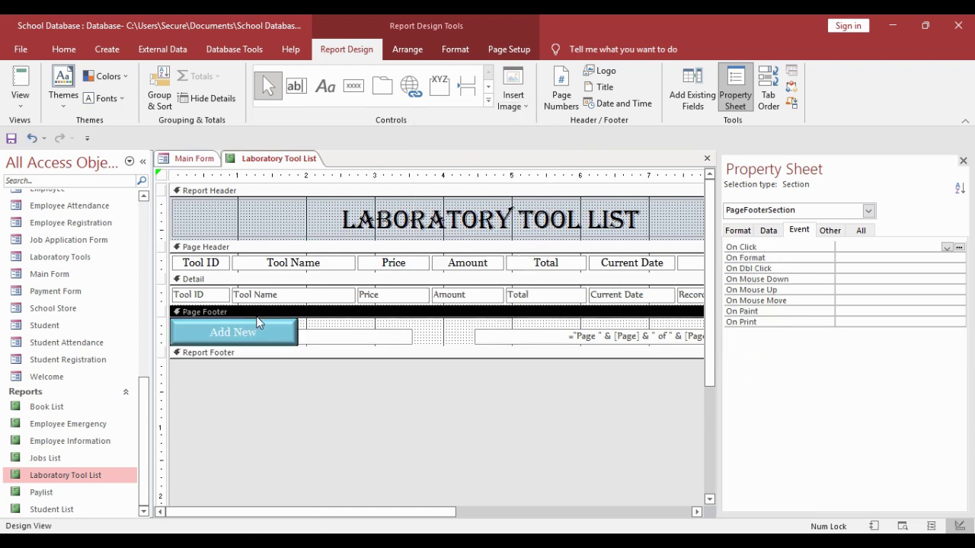
pyautogui.click(282, 329)
pyautogui.click(305, 329)
pyautogui.click(301, 330)
pyautogui.moveTo(303, 332); pyautogui.dragTo(311, 221)
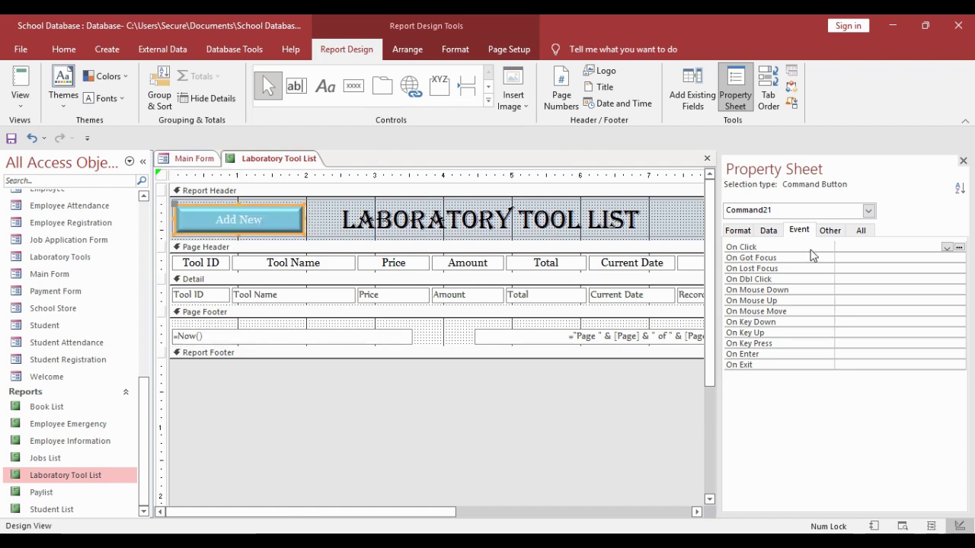
# - Give Add New an On Click macro with OpenForm 'Laboratory Tools'
pyautogui.click(958, 248)
pyautogui.click(464, 302)
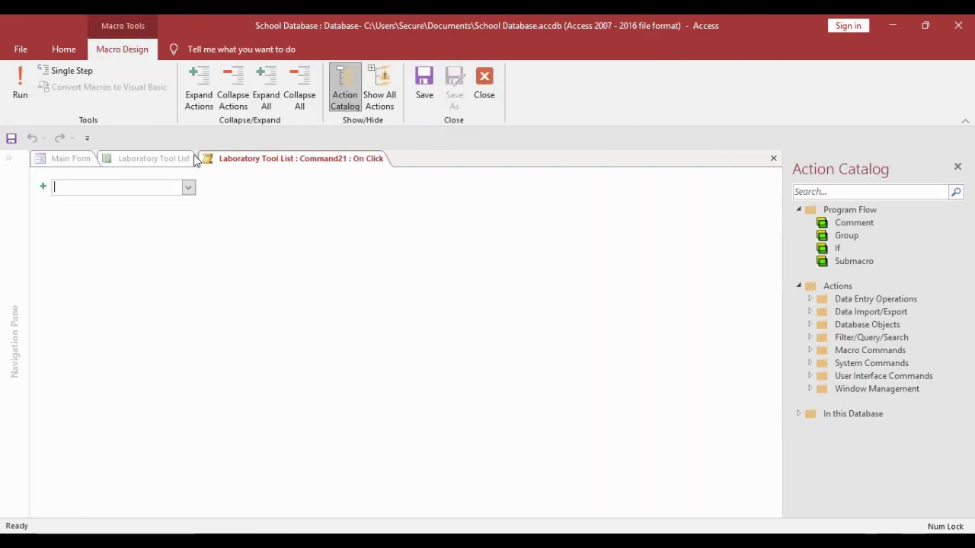
pyautogui.click(189, 188)
pyautogui.scroll(-3, 100, 503)
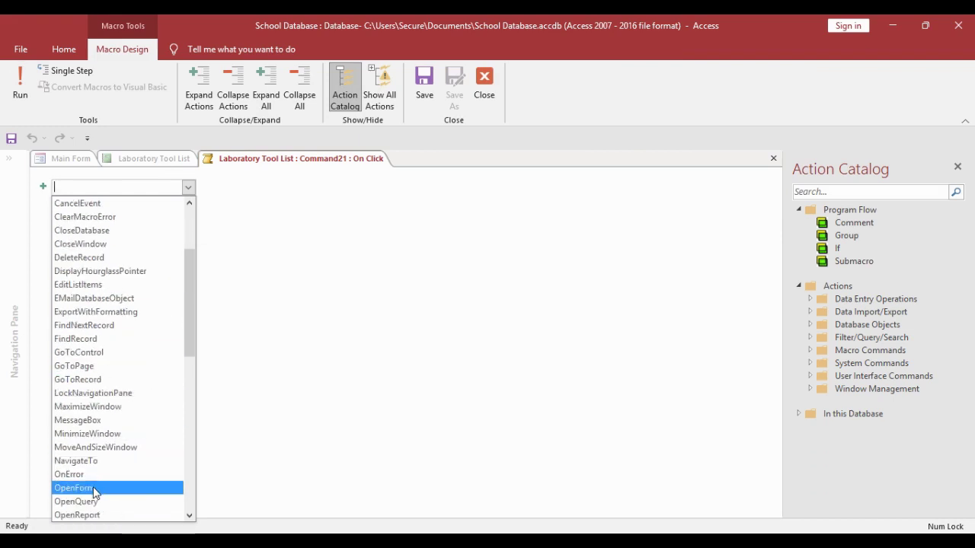
pyautogui.click(95, 489)
pyautogui.click(765, 200)
pyautogui.click(512, 310)
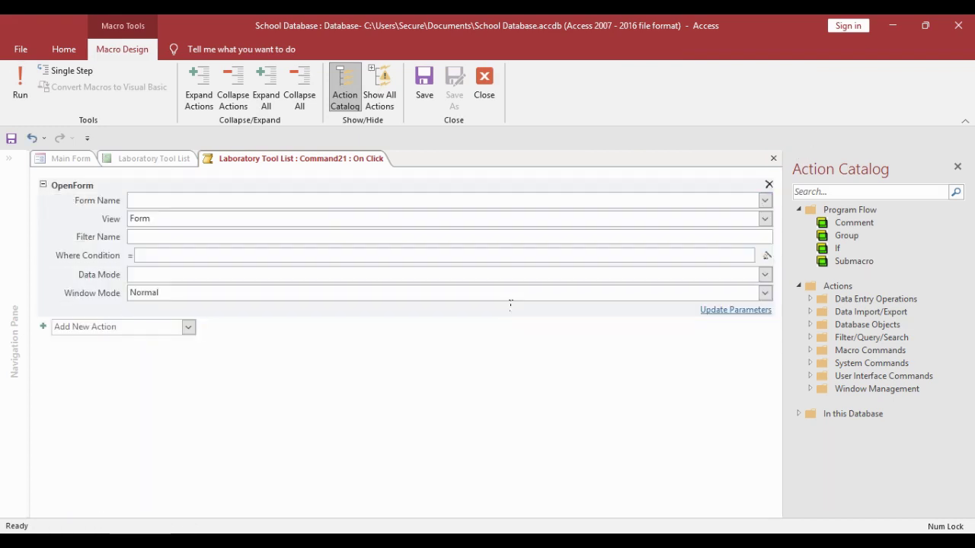
# - Close the macro, test the button in Report View, then close Laboratory Tools and the report
pyautogui.rightClick(339, 160)
pyautogui.click(372, 188)
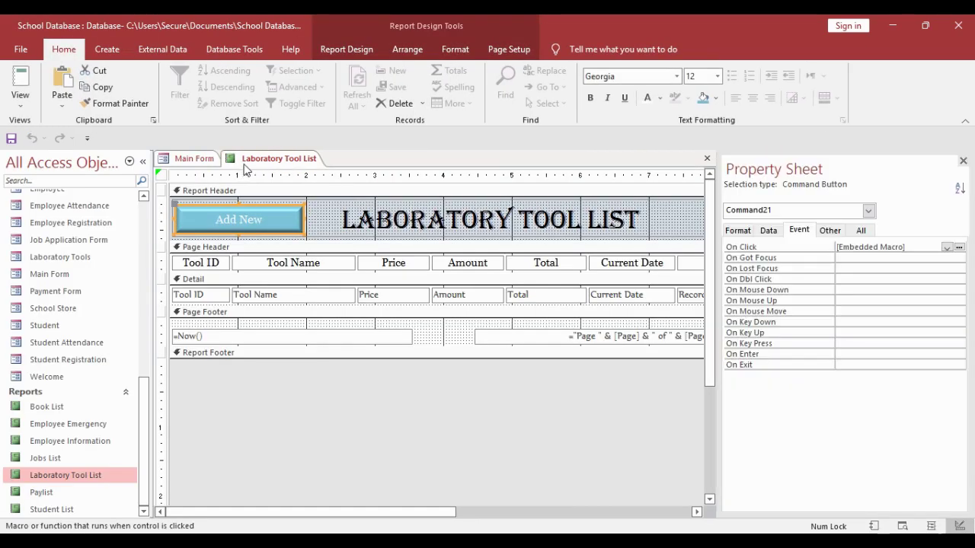
pyautogui.rightClick(287, 158)
pyautogui.click(332, 221)
pyautogui.click(263, 229)
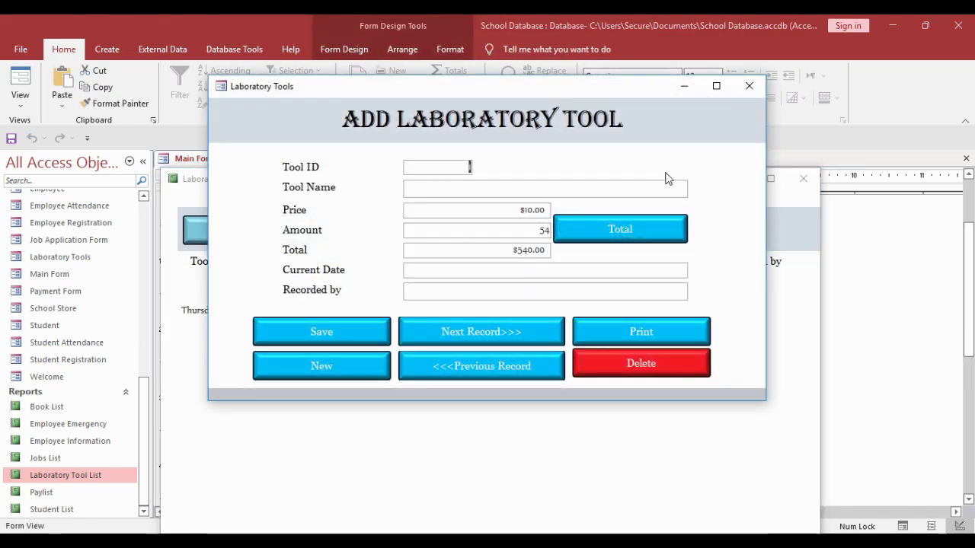
pyautogui.click(749, 85)
pyautogui.click(804, 178)
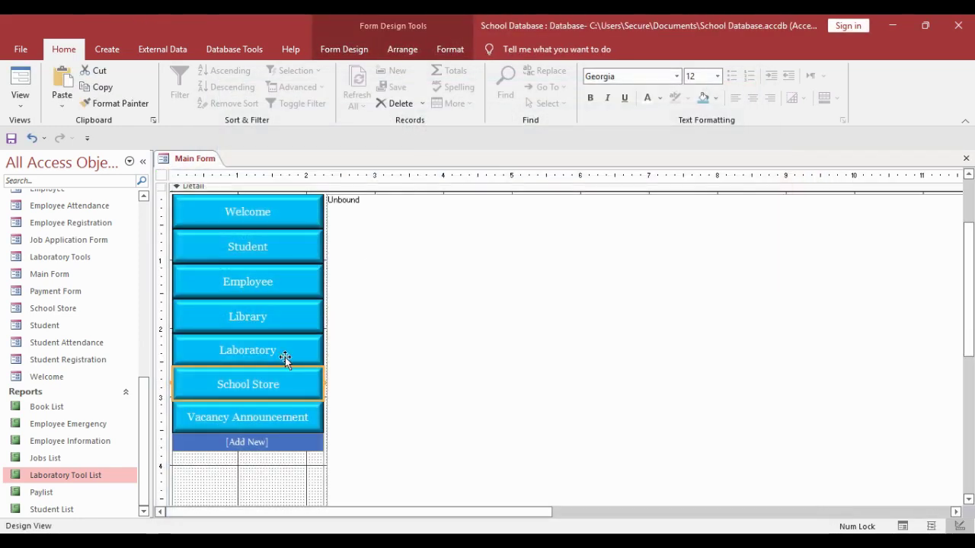
# - Preview the Laboratory, Library, School Store and Vacancy Announcement pages
pyautogui.click(285, 358)
pyautogui.click(275, 324)
pyautogui.click(274, 380)
pyautogui.click(287, 425)
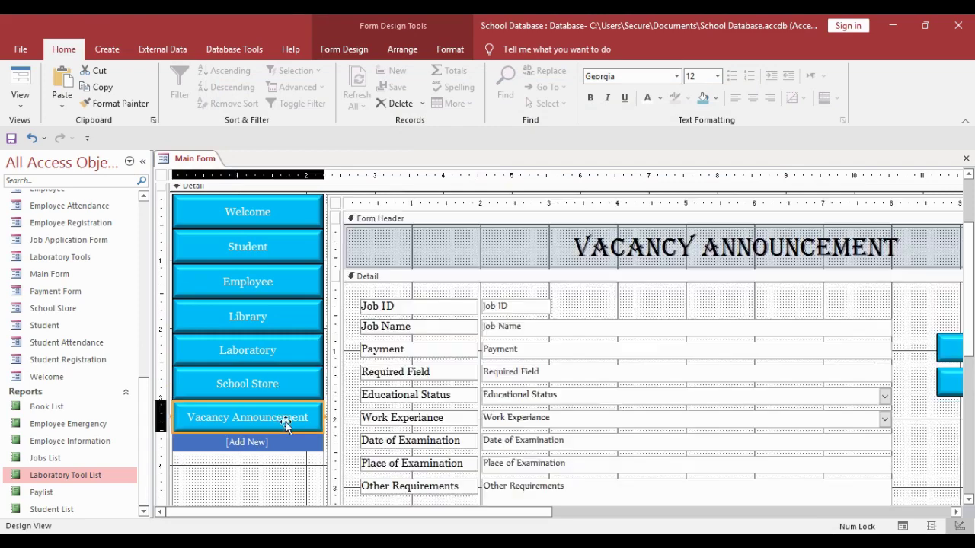
pyautogui.click(268, 375)
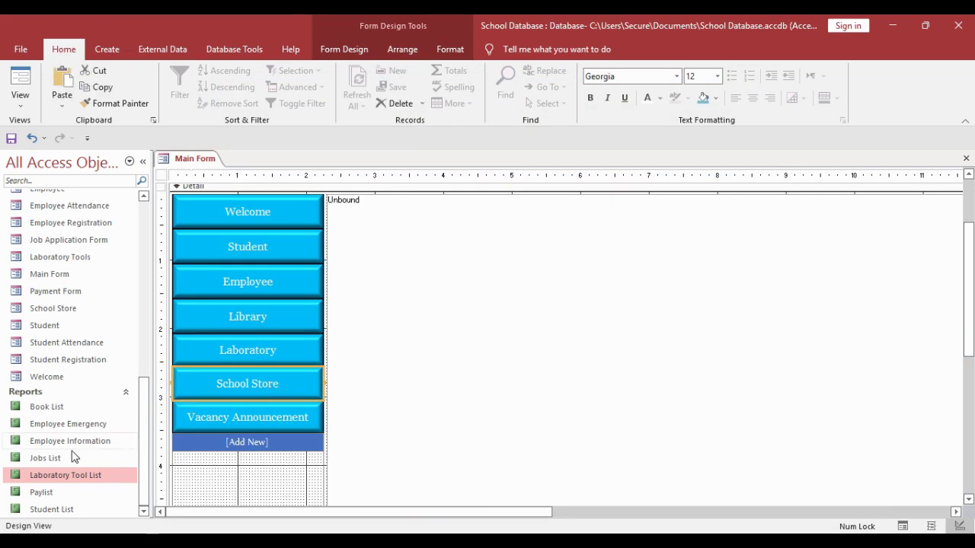
pyautogui.scroll(2, 55, 367)
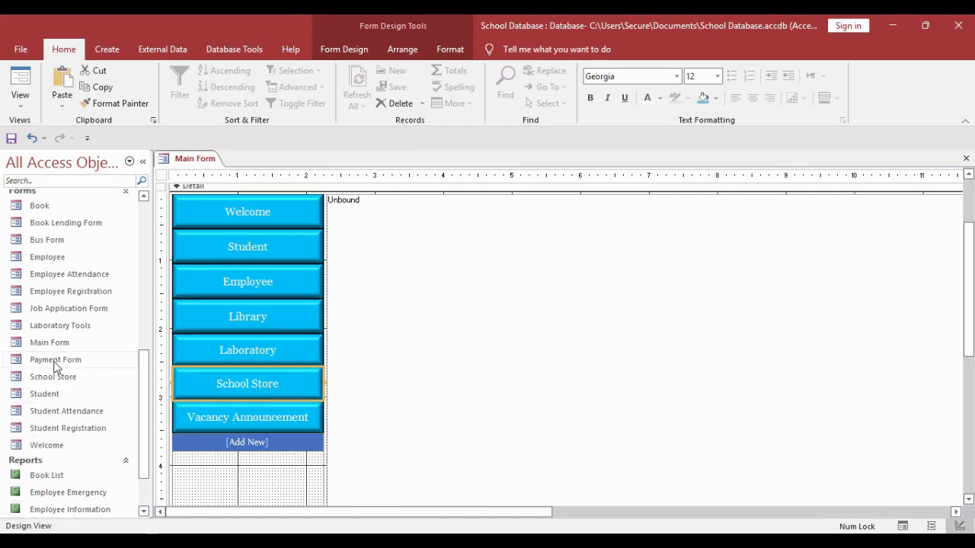
# - Open Job Application Form in Design View and paste Add New into the Form Header
pyautogui.rightClick(61, 314)
pyautogui.click(135, 348)
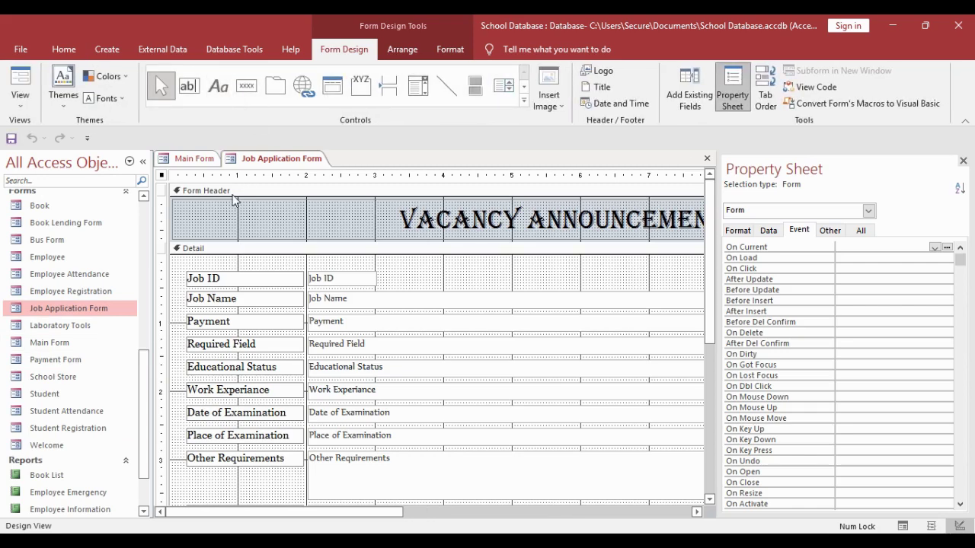
pyautogui.hotkey('ctrl', 'v')
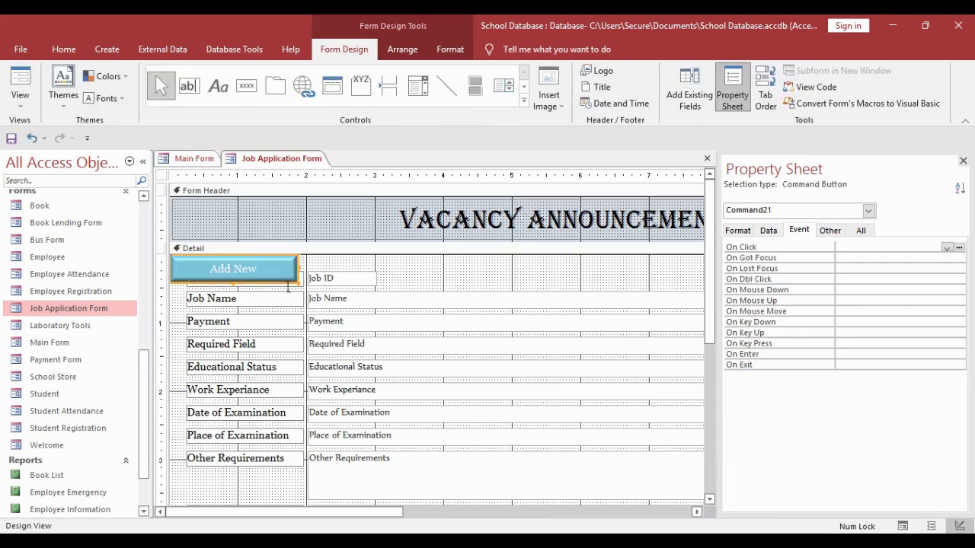
pyautogui.moveTo(288, 288); pyautogui.dragTo(299, 238)
# - Caption the button 'Job Announcement List', widen it to fit, and nudge it upward
pyautogui.click(227, 225)
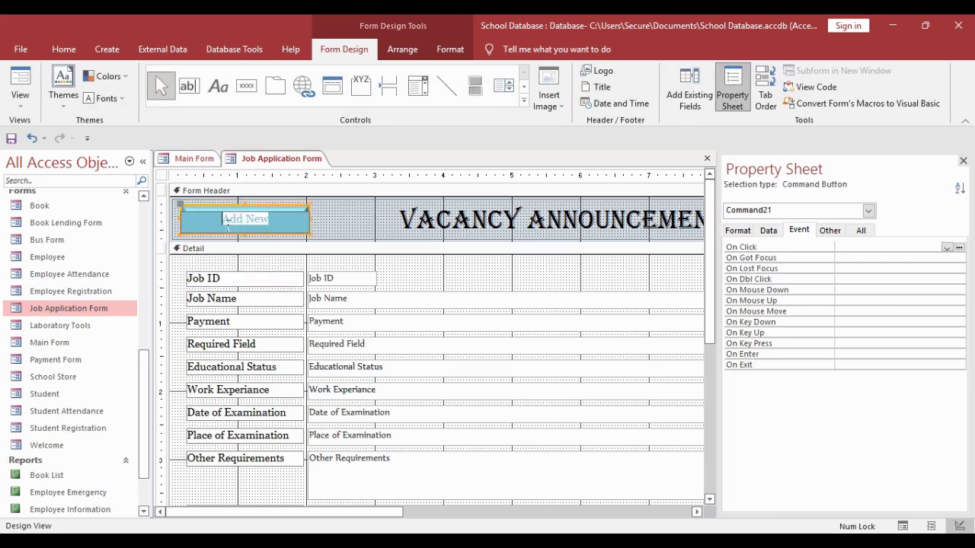
pyautogui.write('JObs')
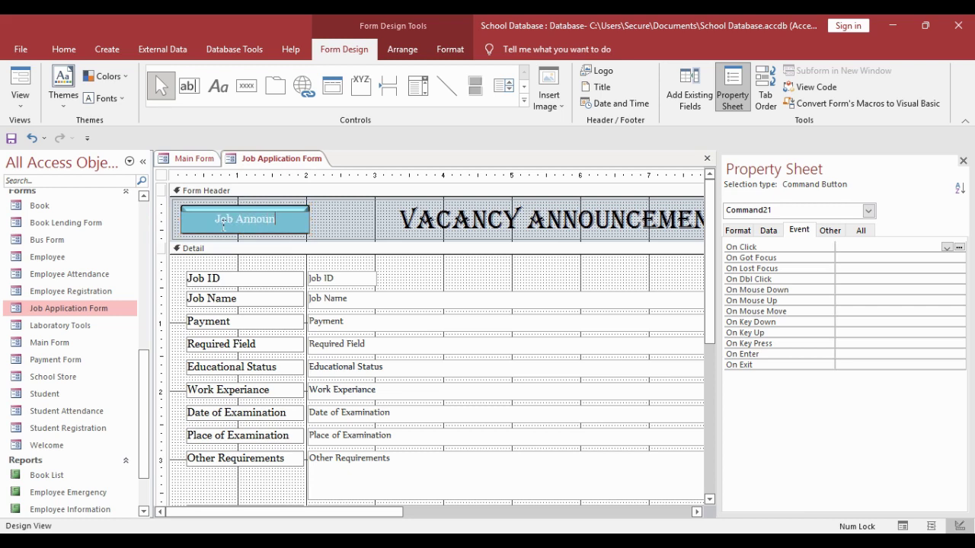
pyautogui.write('t List')
pyautogui.click(312, 245)
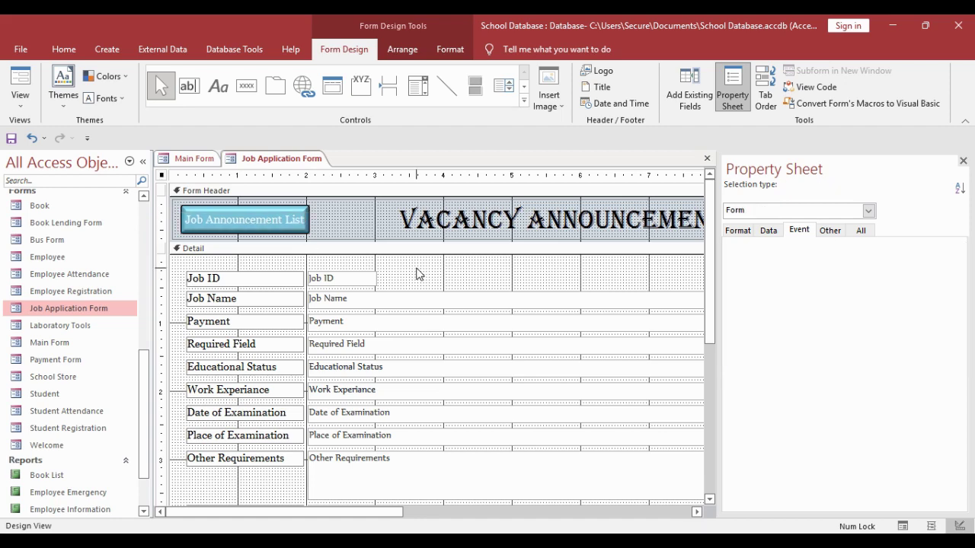
pyautogui.click(248, 217)
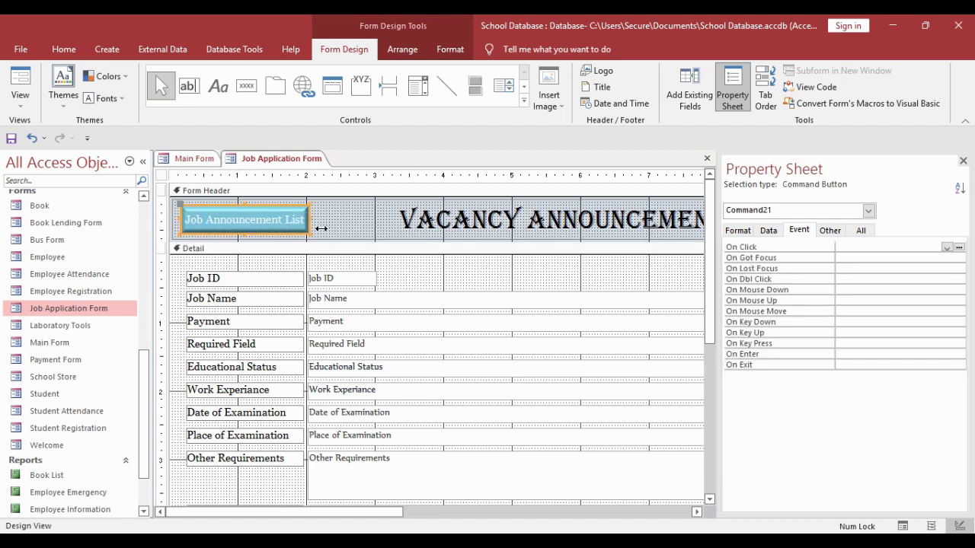
pyautogui.moveTo(322, 228); pyautogui.dragTo(336, 228)
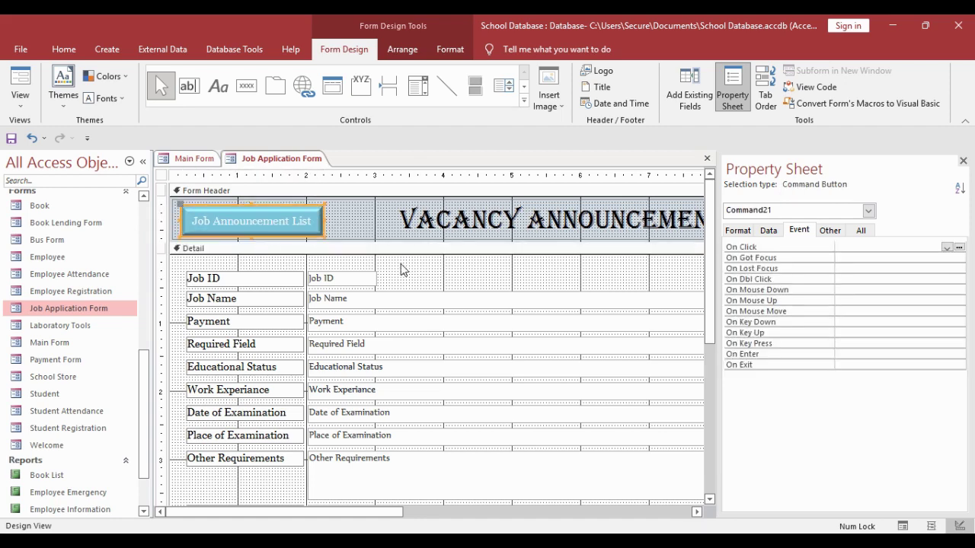
pyautogui.click(401, 270)
pyautogui.click(301, 232)
pyautogui.moveTo(301, 233); pyautogui.dragTo(302, 229)
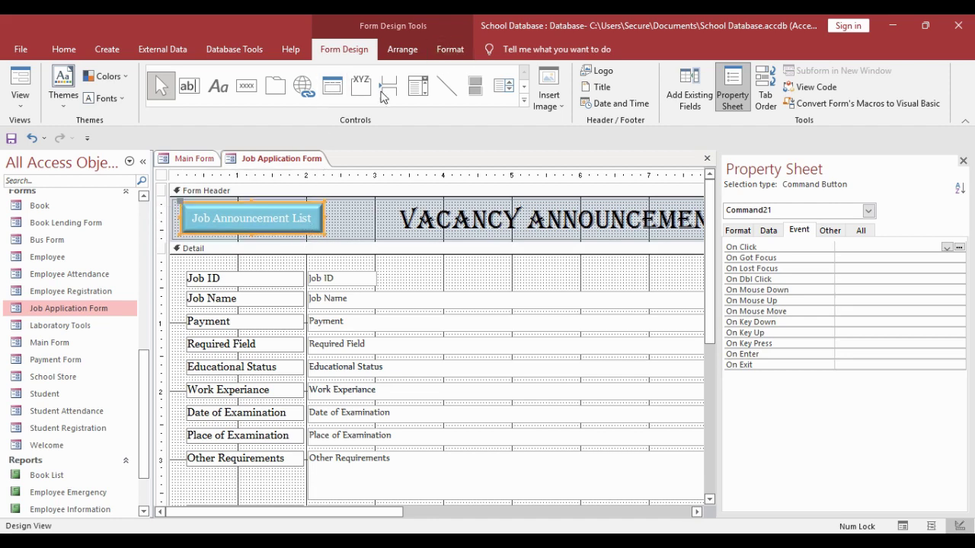
# - Build an On Click macro with an OpenReport action for the Jobs List report
pyautogui.click(958, 249)
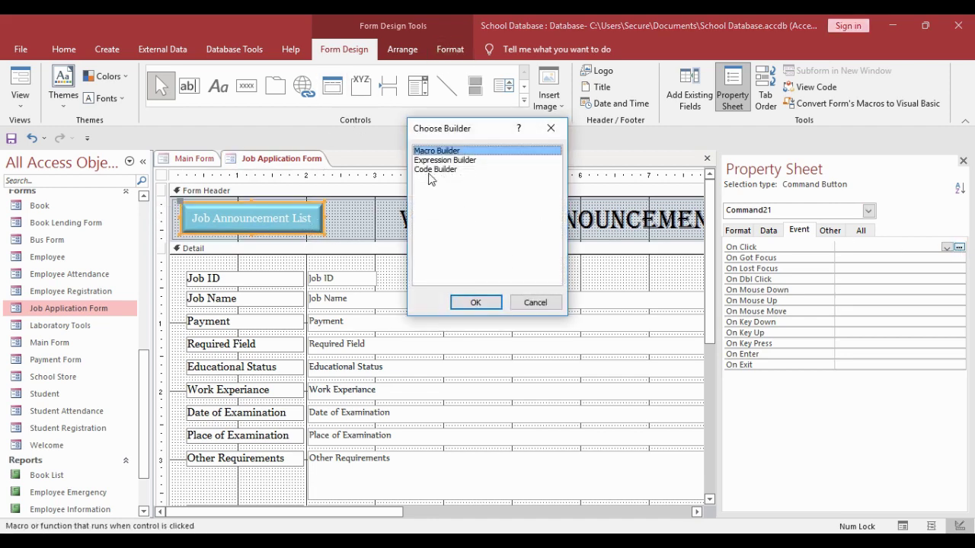
pyautogui.click(475, 302)
pyautogui.click(188, 186)
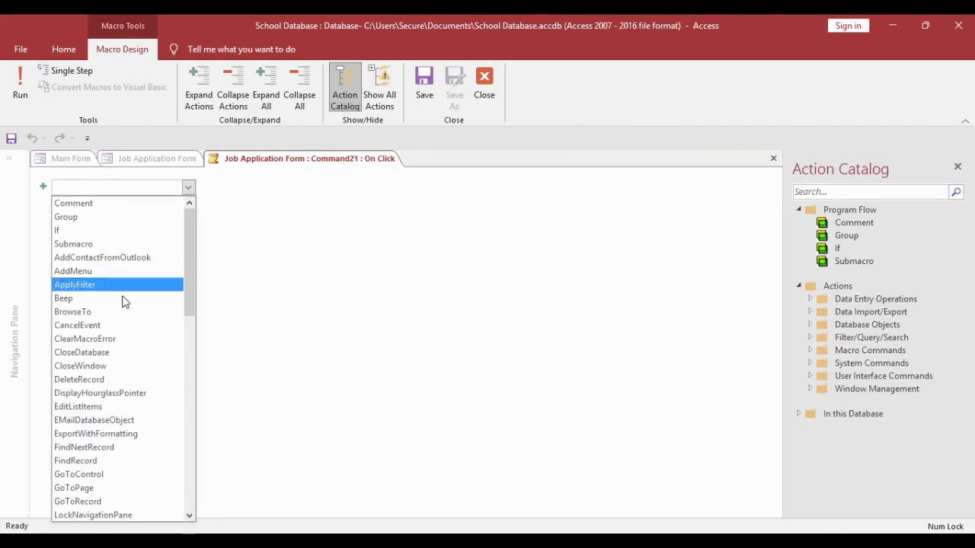
pyautogui.scroll(-5, 126, 351)
pyautogui.click(99, 434)
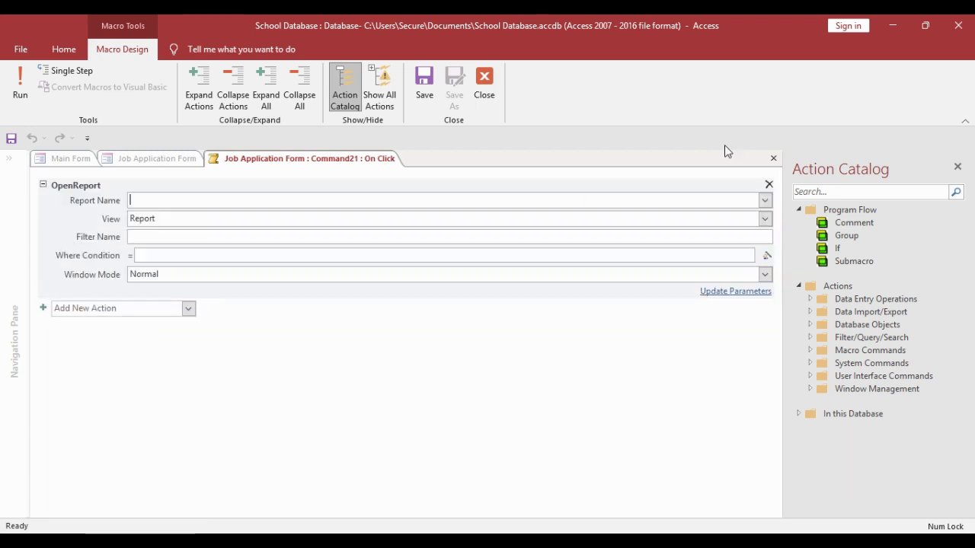
pyautogui.click(764, 203)
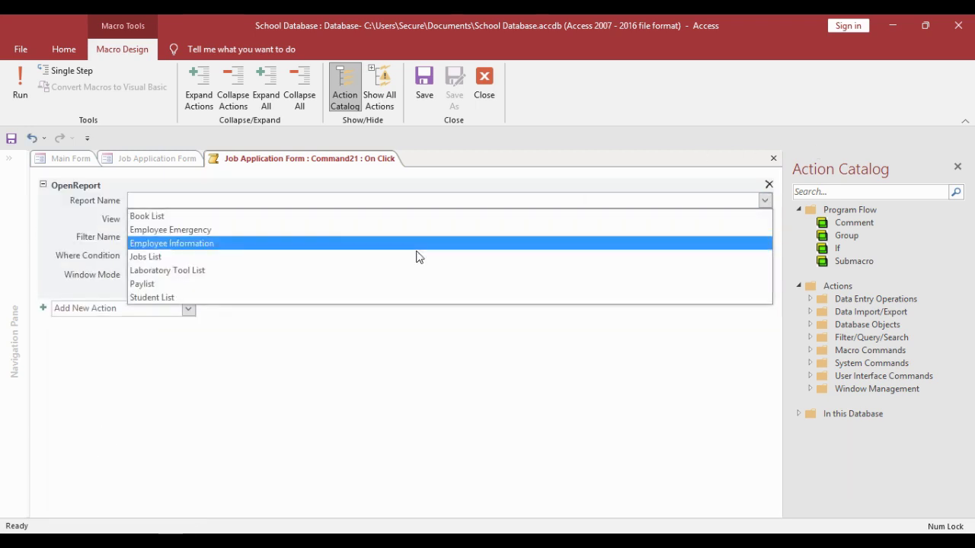
pyautogui.click(328, 261)
# - Save and close the macro, then close Job Application Form and the Main Form design
pyautogui.rightClick(298, 159)
pyautogui.click(312, 172)
pyautogui.rightClick(275, 159)
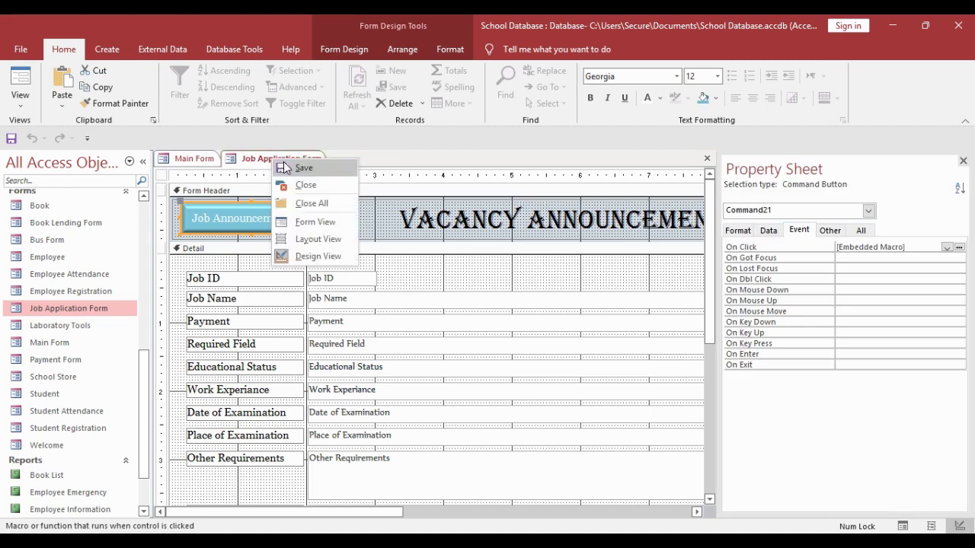
pyautogui.click(305, 185)
pyautogui.rightClick(206, 159)
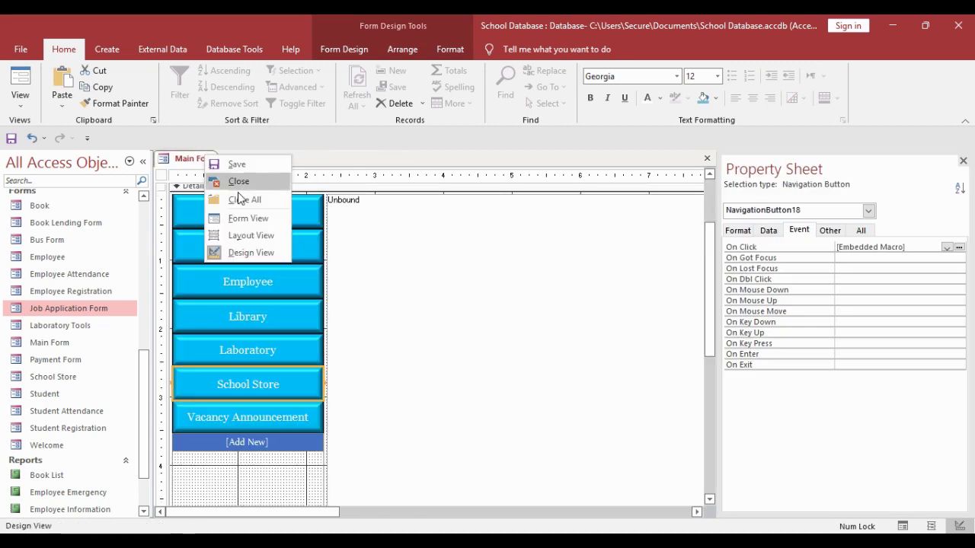
pyautogui.click(239, 182)
# - Open Main Form and check the Student, Employee, Library and Laboratory sections and their Add New forms
pyautogui.doubleClick(83, 342)
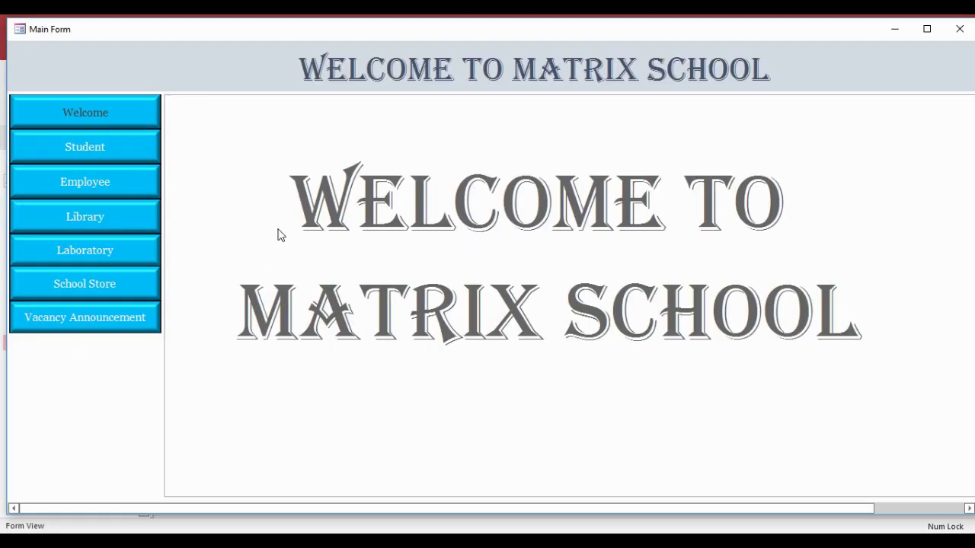
pyautogui.click(83, 150)
pyautogui.click(81, 189)
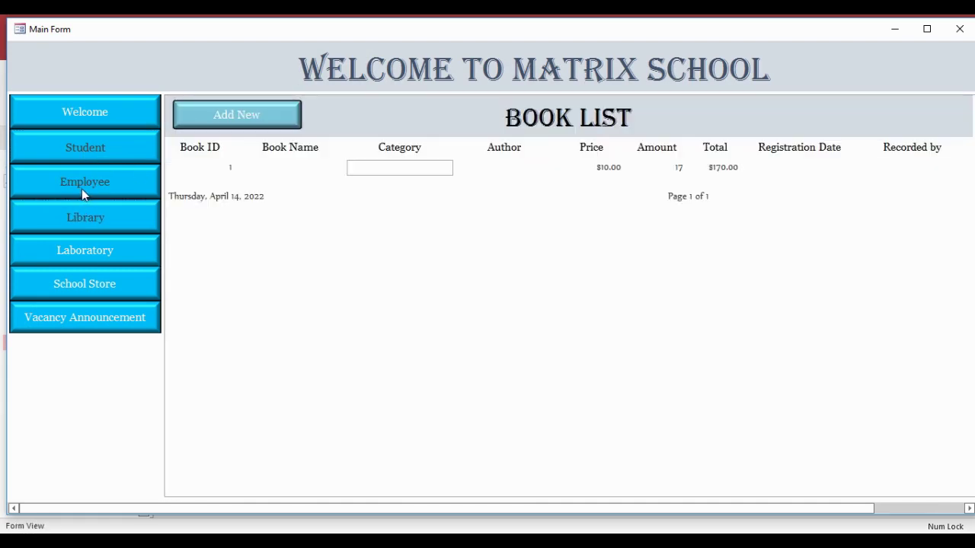
pyautogui.click(117, 224)
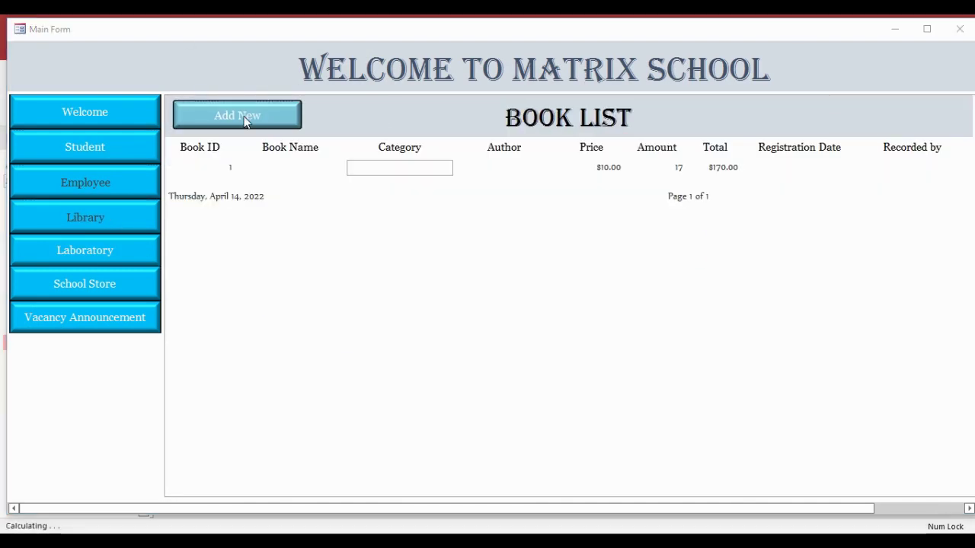
pyautogui.click(243, 115)
pyautogui.click(763, 63)
pyautogui.click(74, 257)
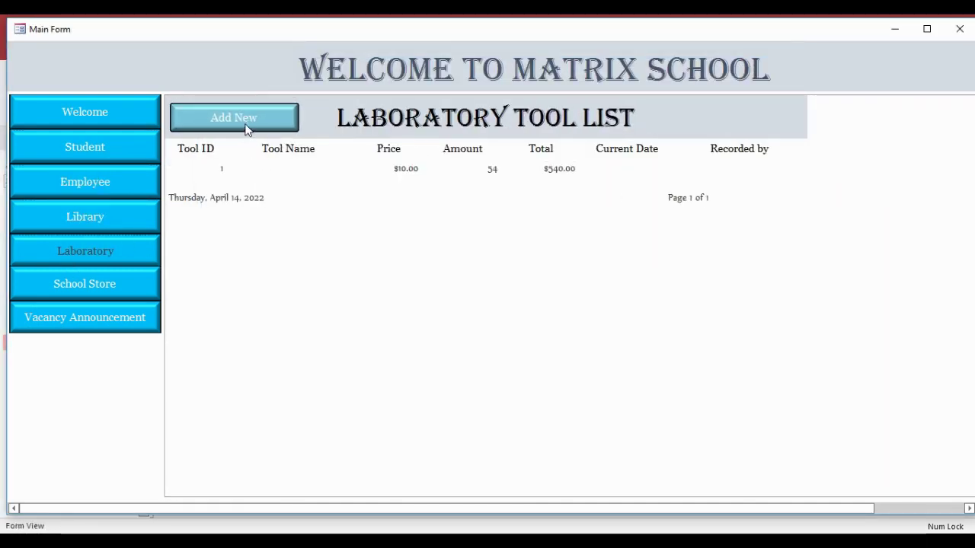
pyautogui.click(242, 122)
pyautogui.click(749, 86)
# - Check the School Store form and the Jobs List report from Vacancy Announcement, then close Main Form
pyautogui.click(124, 297)
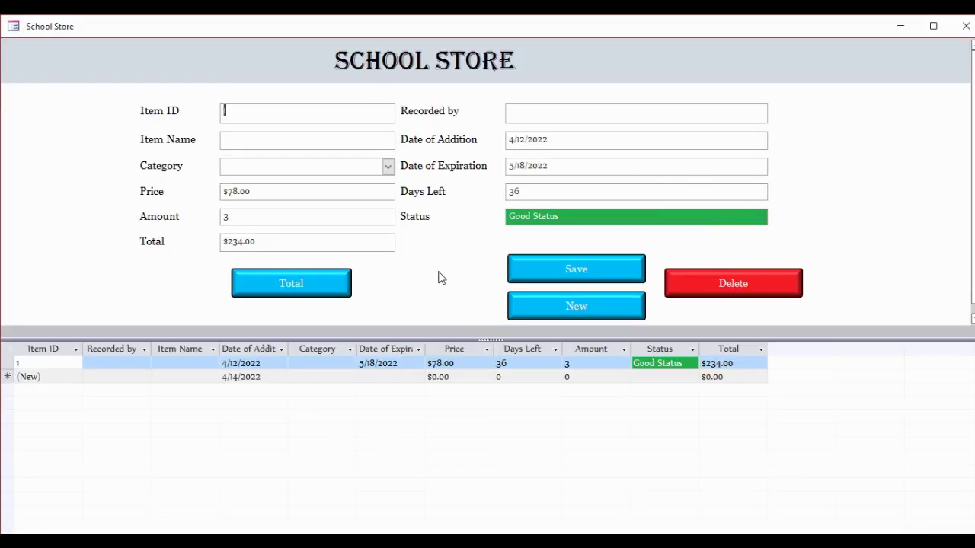
pyautogui.click(965, 27)
pyautogui.click(100, 319)
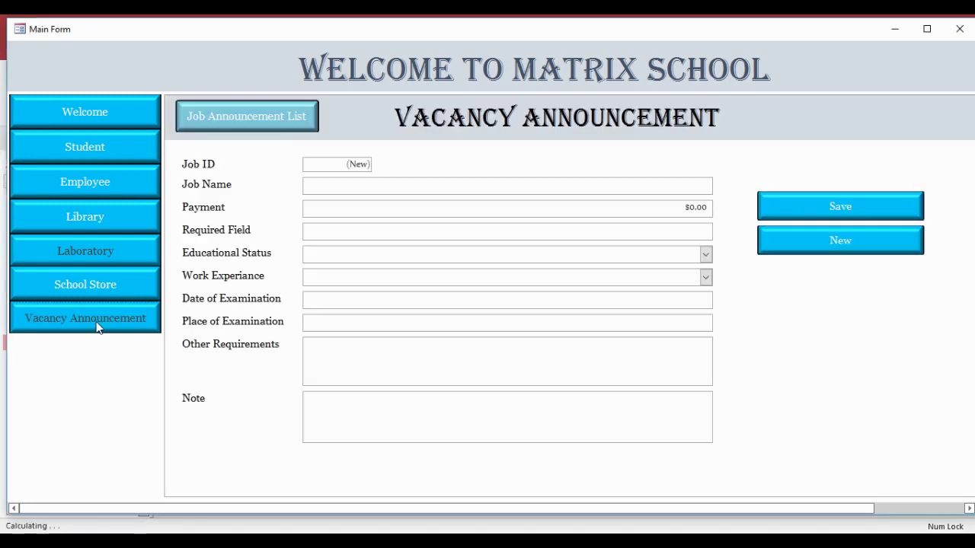
pyautogui.click(279, 128)
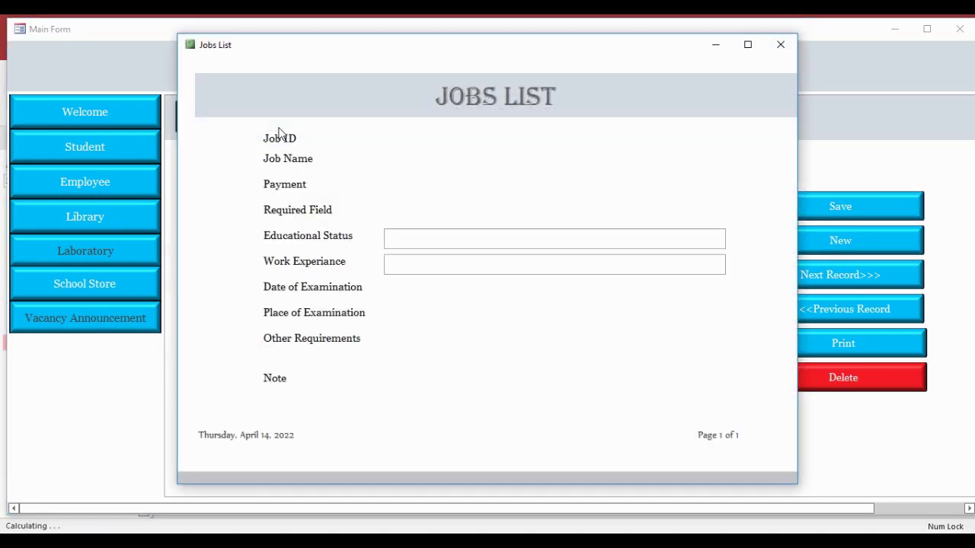
pyautogui.click(780, 45)
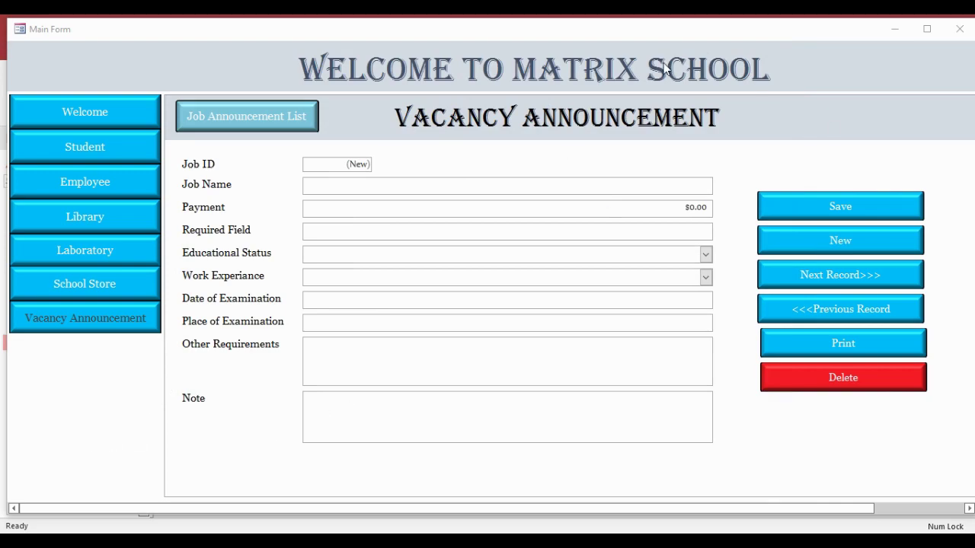
pyautogui.click(959, 29)
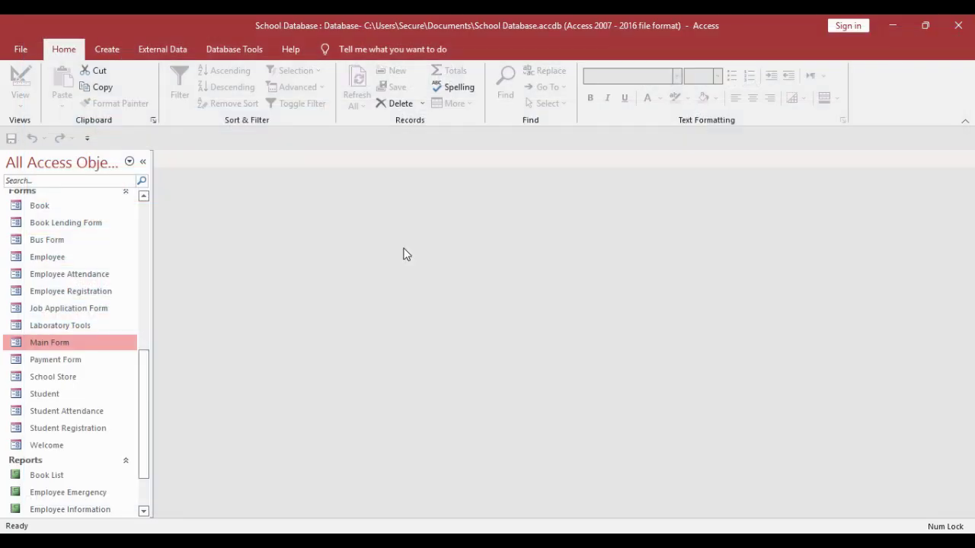
# - Create a blank form saved as 'Login Form' and resize its Detail area in Design View
pyautogui.click(110, 56)
pyautogui.click(325, 111)
pyautogui.hotkey('ctrl', 's')
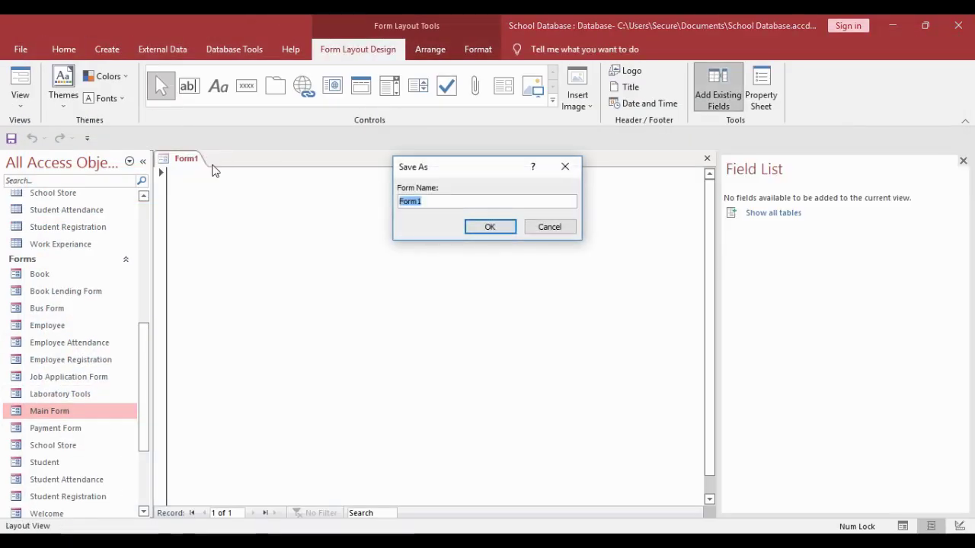
pyautogui.write('Login')
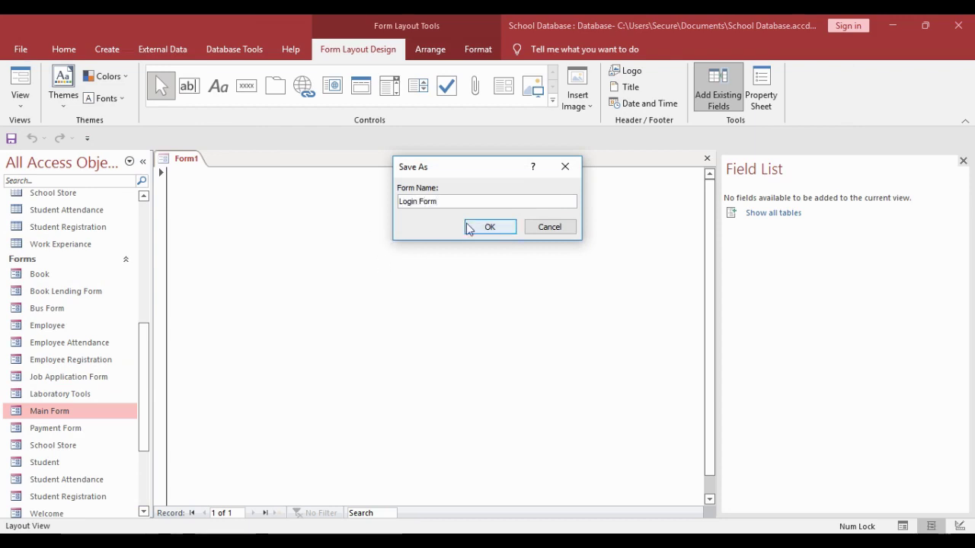
pyautogui.click(470, 230)
pyautogui.rightClick(196, 159)
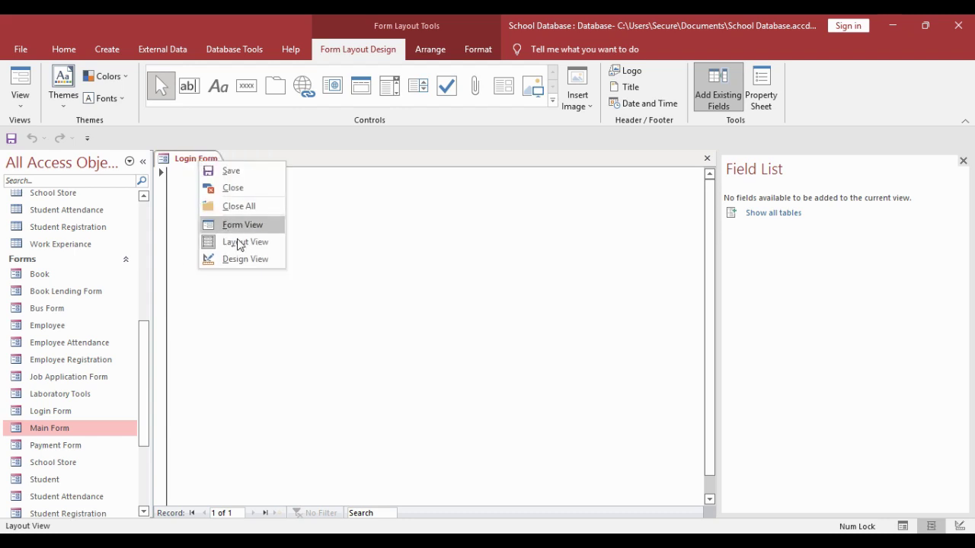
pyautogui.click(245, 259)
pyautogui.scroll(-3, 480, 458)
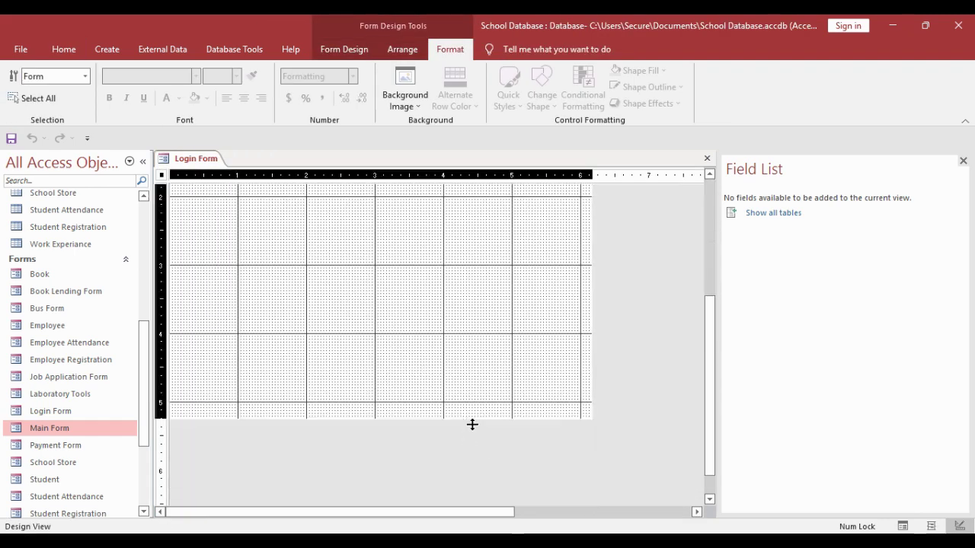
pyautogui.moveTo(472, 424); pyautogui.dragTo(487, 307)
pyautogui.moveTo(594, 348); pyautogui.dragTo(653, 356)
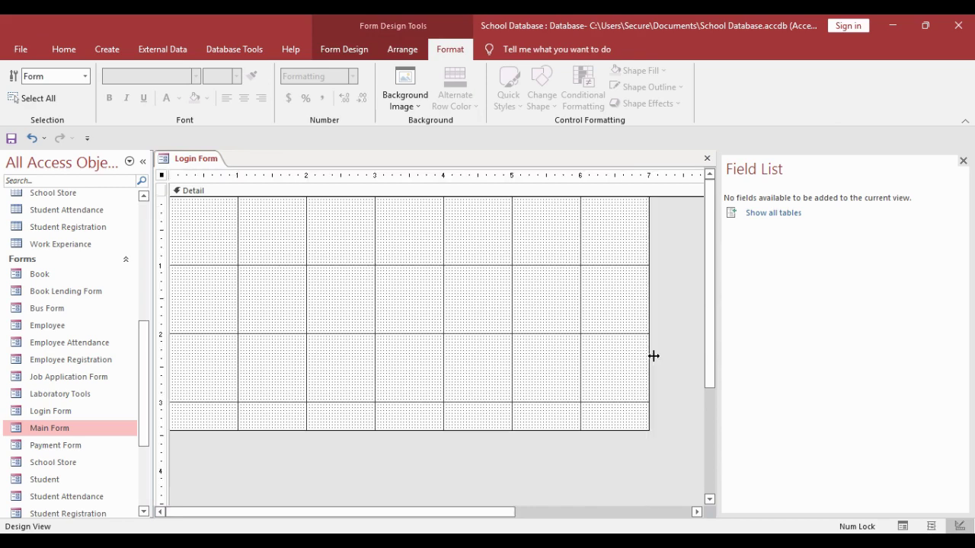
pyautogui.moveTo(535, 436); pyautogui.dragTo(536, 446)
# - Draw a label reading 'Welcome to Matrix School Database System' across the top
pyautogui.click(343, 49)
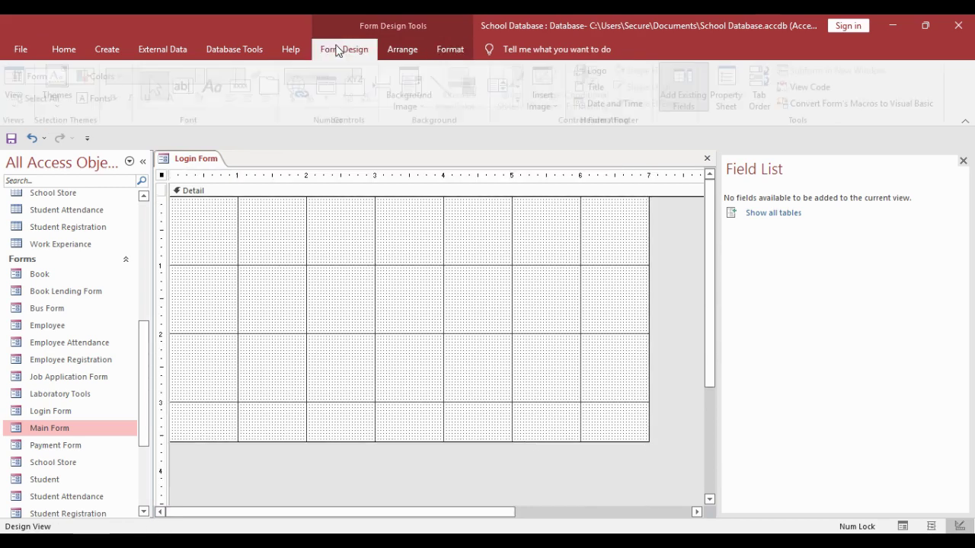
pyautogui.click(218, 85)
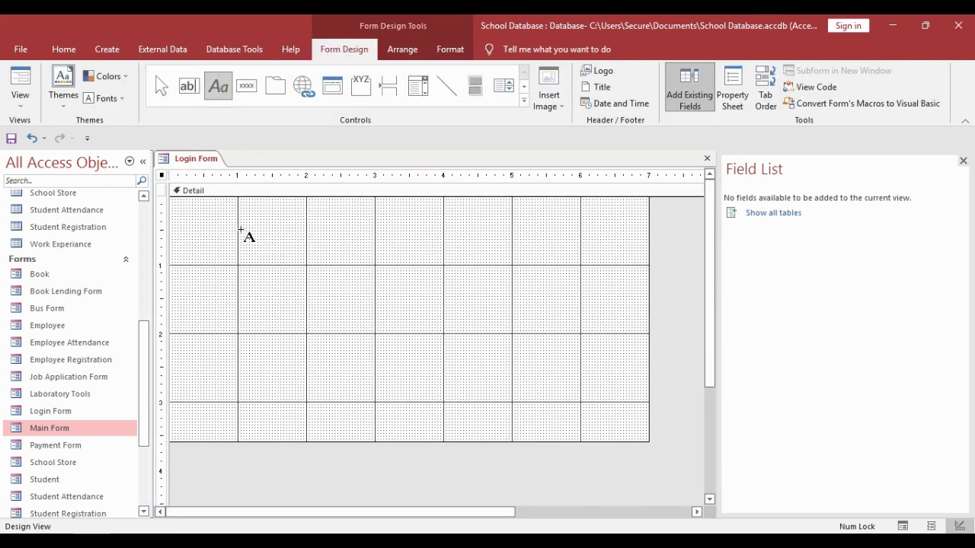
pyautogui.moveTo(241, 219); pyautogui.dragTo(581, 281)
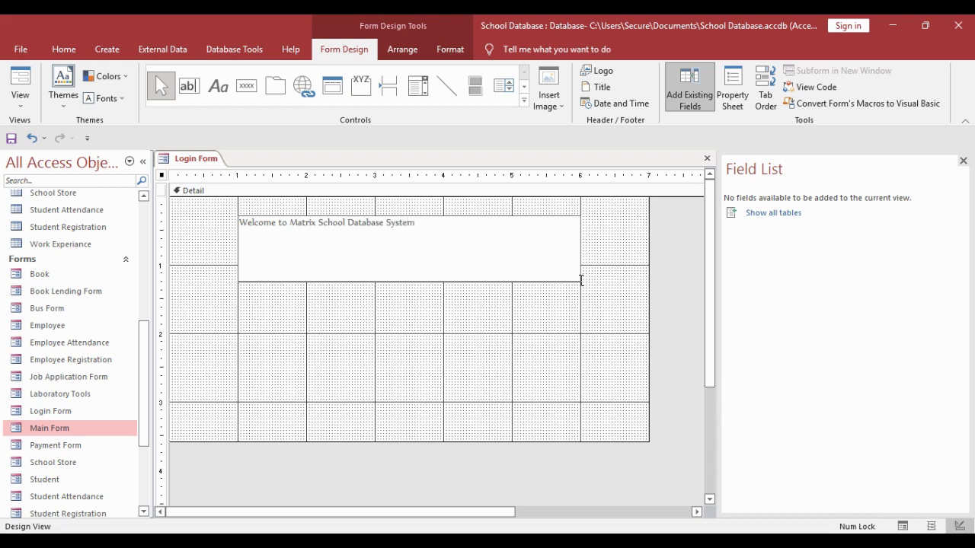
pyautogui.press('Return')
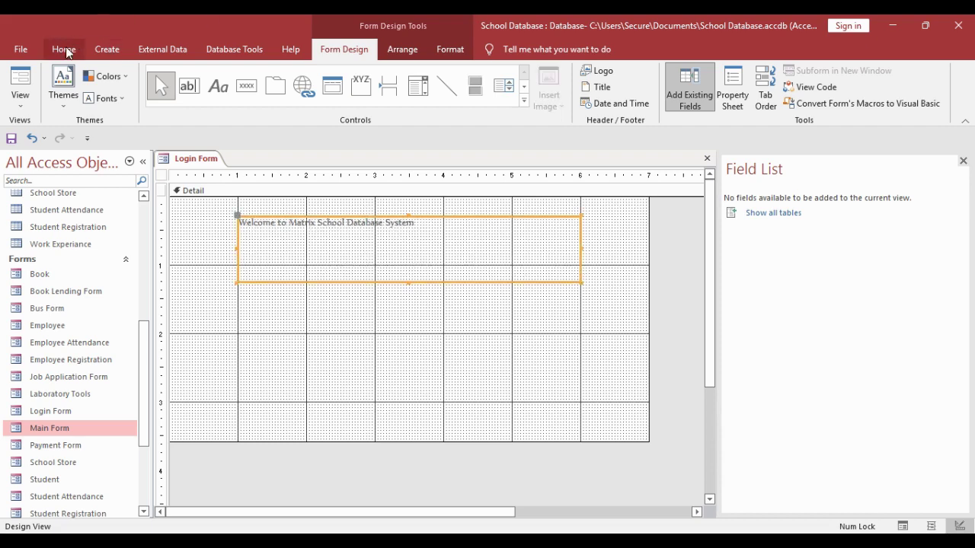
# - Format the title centred in a larger Algerian font with black text
pyautogui.click(64, 49)
pyautogui.click(753, 98)
pyautogui.click(632, 76)
pyautogui.write('A')
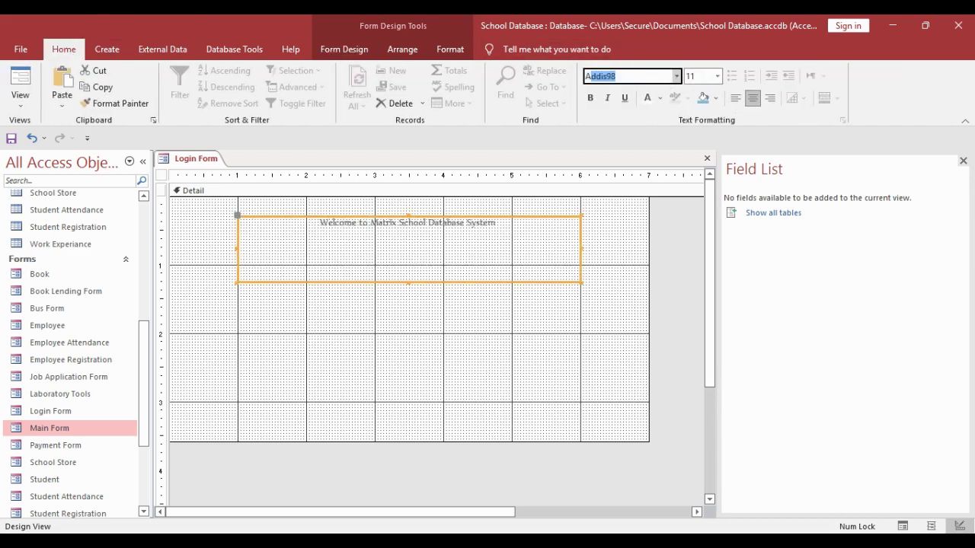
pyautogui.write('lgerian')
pyautogui.press('Tab')
pyautogui.click(716, 76)
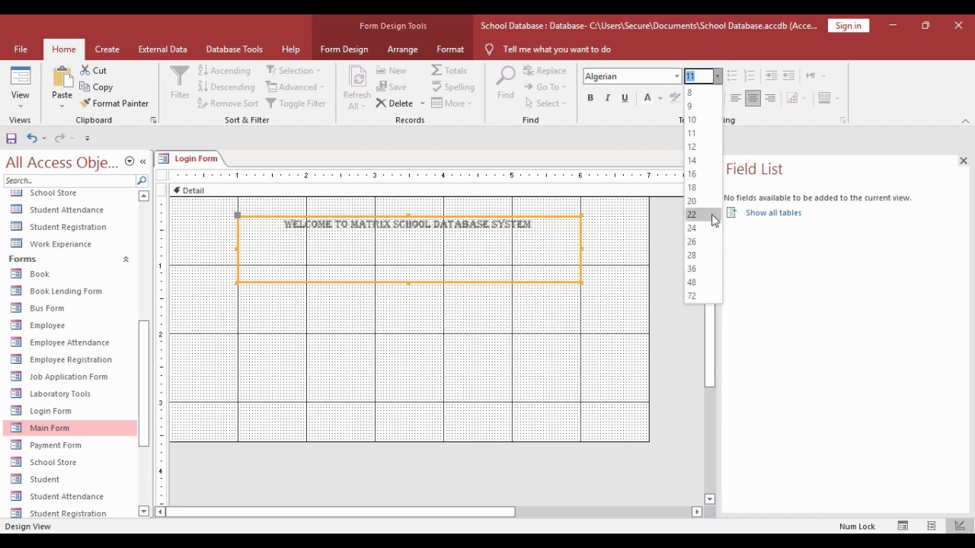
pyautogui.click(700, 258)
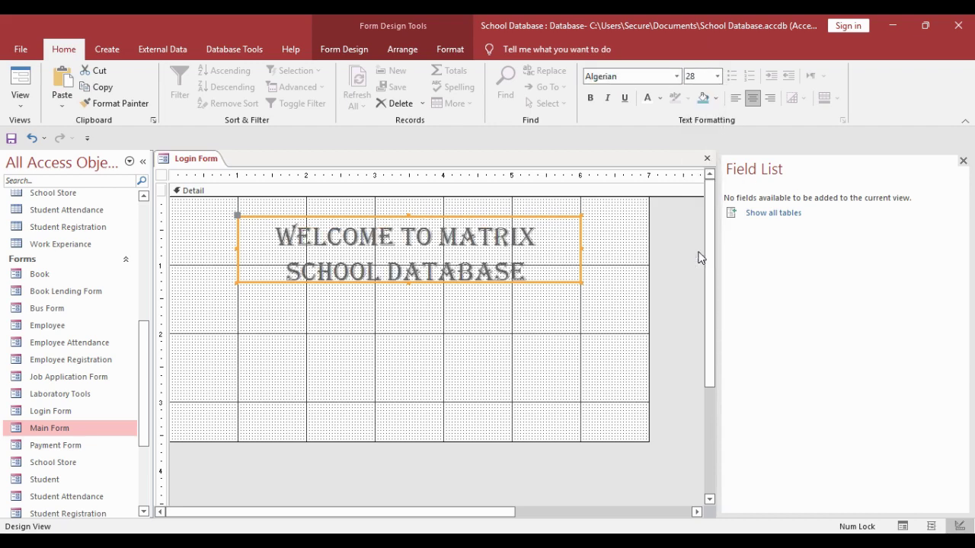
pyautogui.click(659, 98)
pyautogui.click(671, 102)
# - Reposition the title label and widen it on both sides
pyautogui.moveTo(457, 263); pyautogui.dragTo(459, 248)
pyautogui.moveTo(246, 240); pyautogui.dragTo(173, 246)
pyautogui.moveTo(587, 245); pyautogui.dragTo(647, 245)
pyautogui.click(572, 272)
# - Draw a 'Login Below to Continue!' label below the title
pyautogui.click(365, 52)
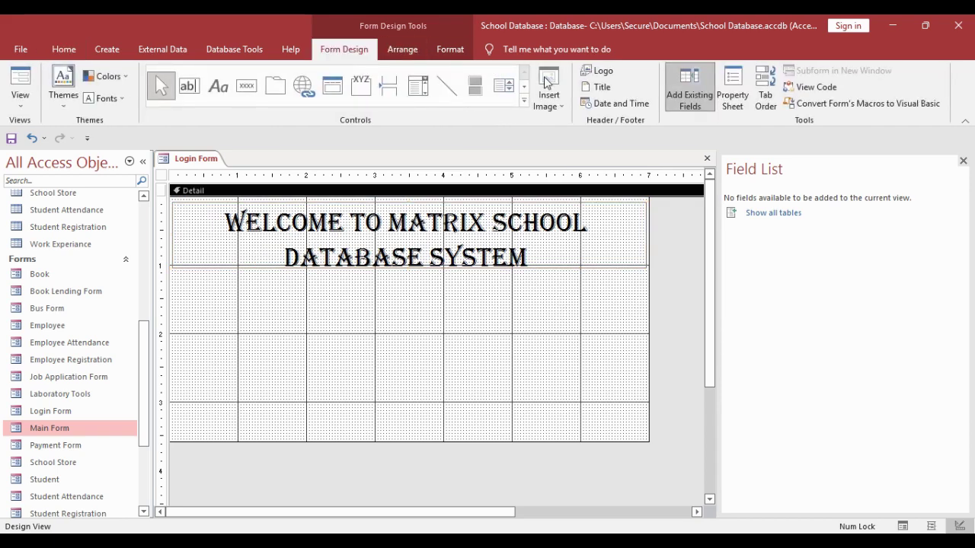
pyautogui.click(217, 86)
pyautogui.moveTo(280, 293); pyautogui.dragTo(533, 335)
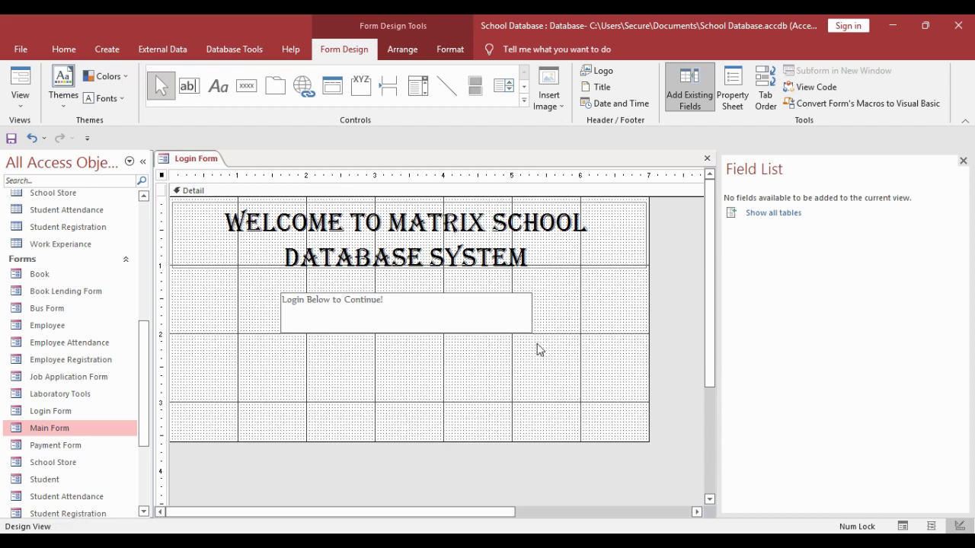
# - Centre the login prompt, set it in Algerian 18 point, and move it into place
pyautogui.press('Return')
pyautogui.click(64, 49)
pyautogui.click(753, 98)
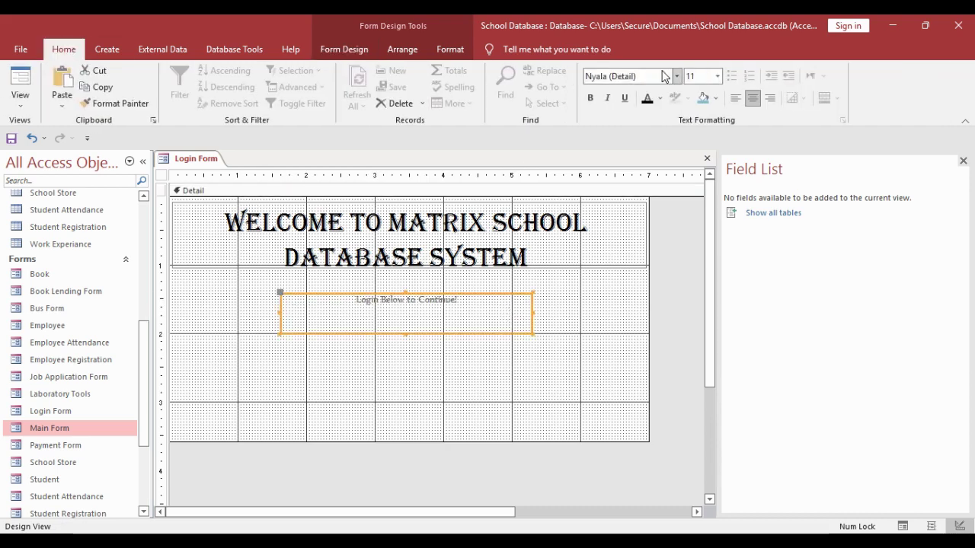
pyautogui.click(658, 79)
pyautogui.click(716, 75)
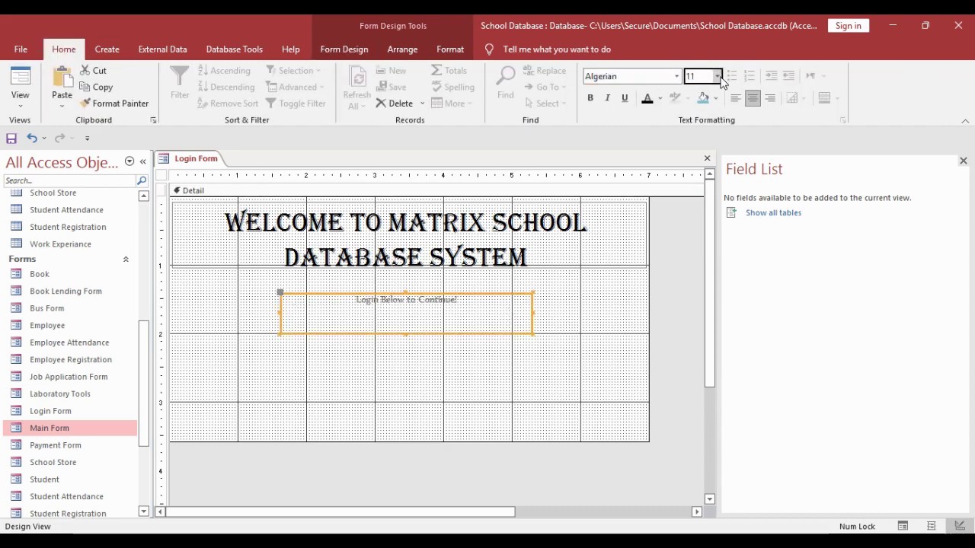
pyautogui.click(701, 217)
pyautogui.click(716, 75)
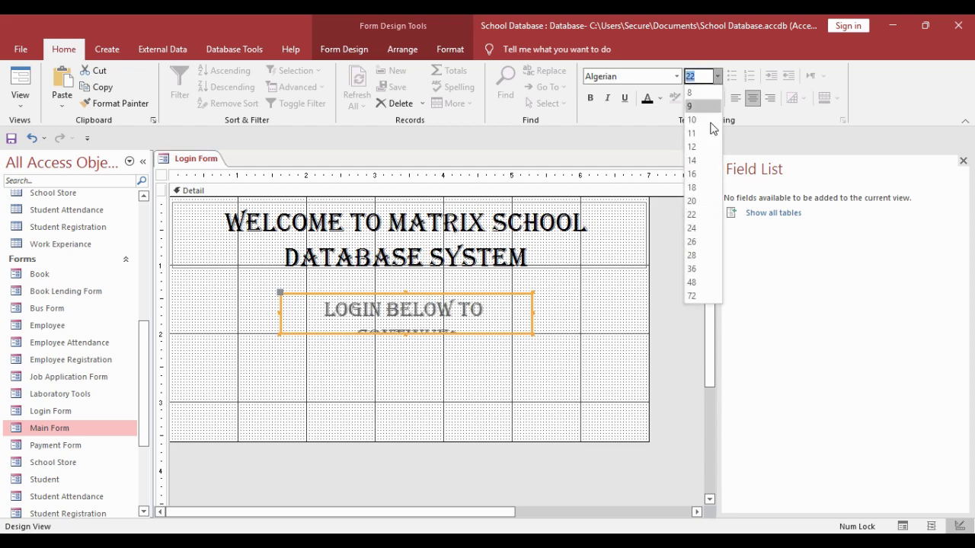
pyautogui.click(692, 187)
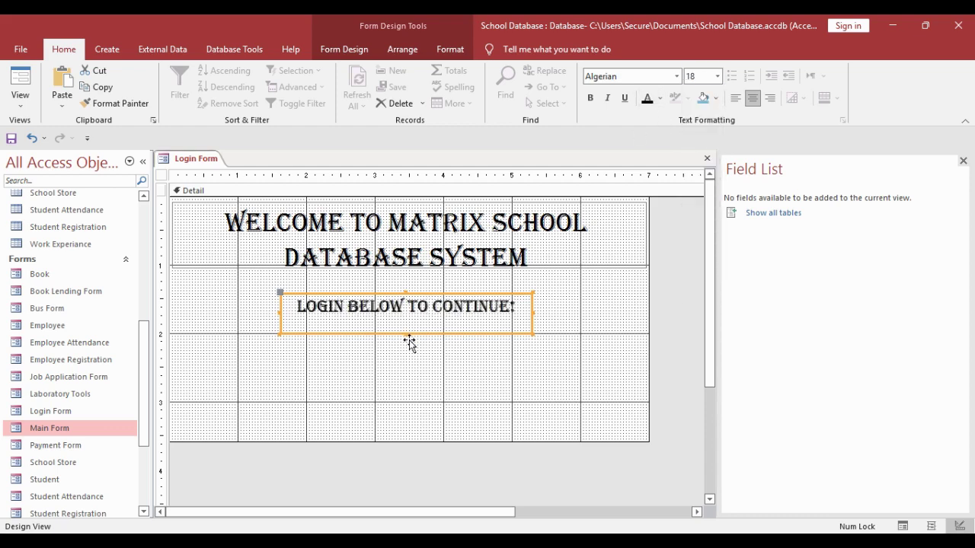
pyautogui.moveTo(409, 344); pyautogui.dragTo(456, 338)
# - Add an unbound text box below the prompt and relabel it Username
pyautogui.click(550, 289)
pyautogui.click(341, 50)
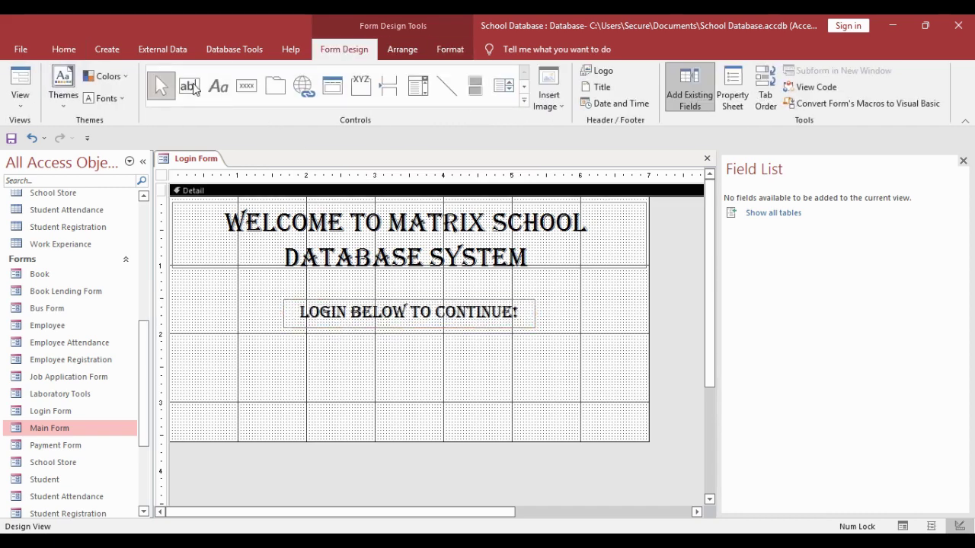
pyautogui.click(191, 87)
pyautogui.moveTo(321, 341)
pyautogui.mouseDown()
pyautogui.moveTo(527, 374)
pyautogui.moveTo(518, 365)
pyautogui.mouseUp()
pyautogui.click(476, 388)
pyautogui.click(239, 347)
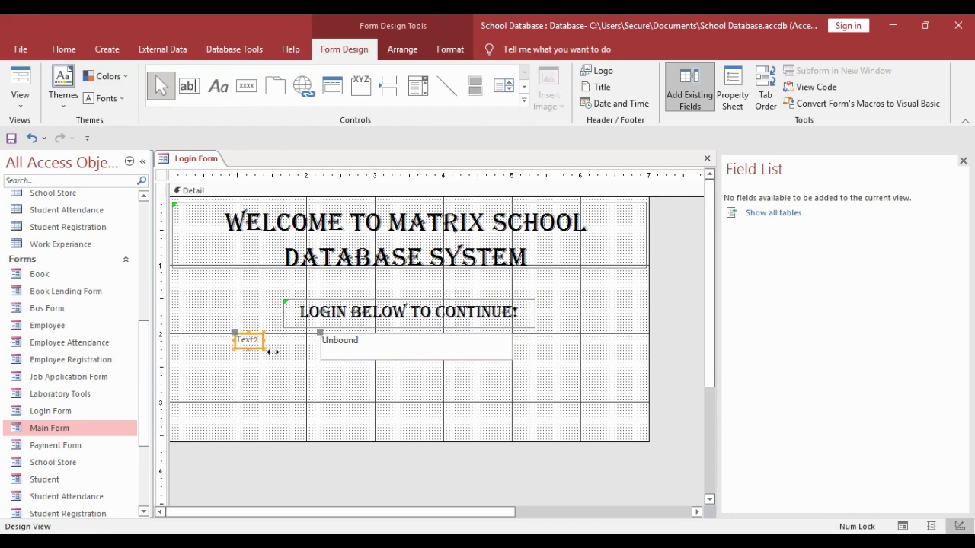
pyautogui.moveTo(265, 348); pyautogui.dragTo(212, 353)
pyautogui.doubleClick(272, 343)
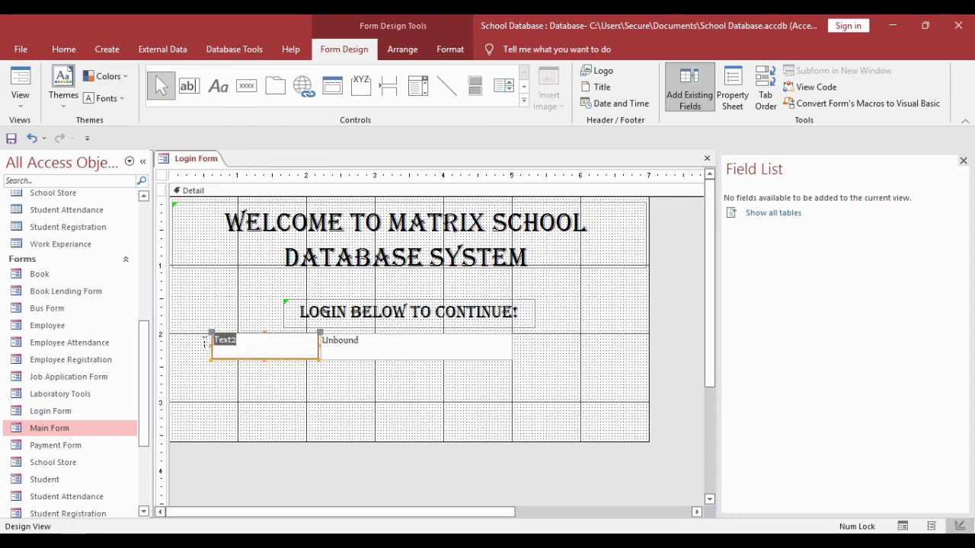
pyautogui.write('Username')
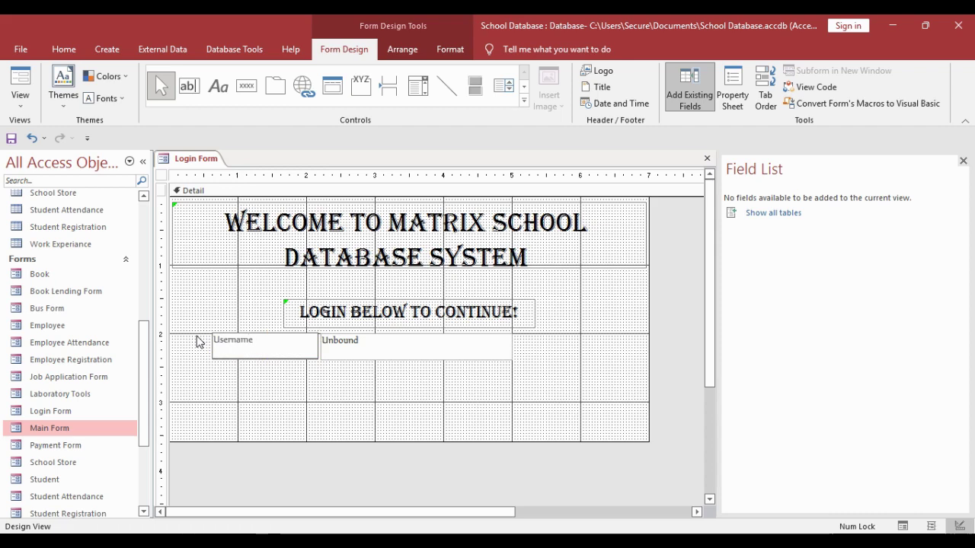
# - Duplicate the Username row below it and relabel the copy Password
pyautogui.moveTo(252, 383); pyautogui.dragTo(357, 357)
pyautogui.hotkey('ctrl', 'v')
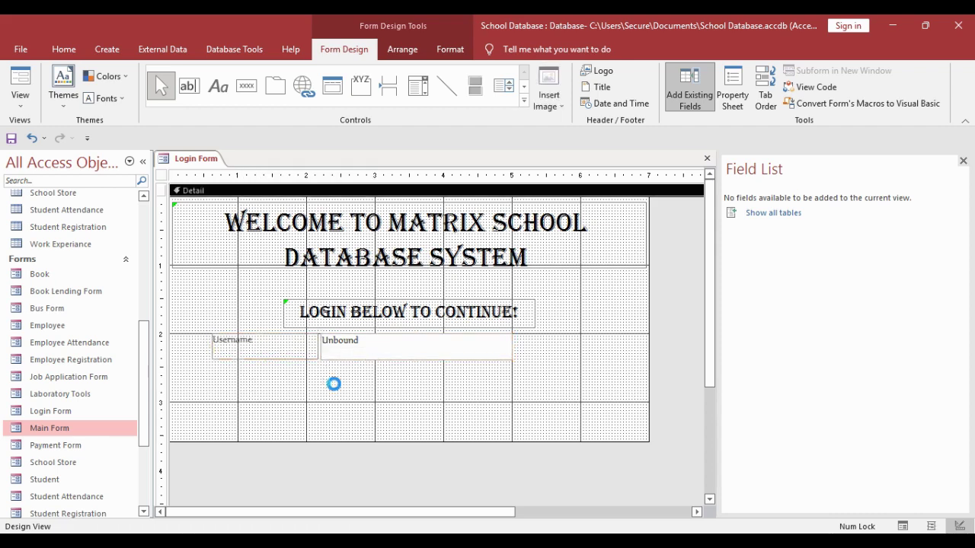
pyautogui.moveTo(355, 230); pyautogui.dragTo(397, 405)
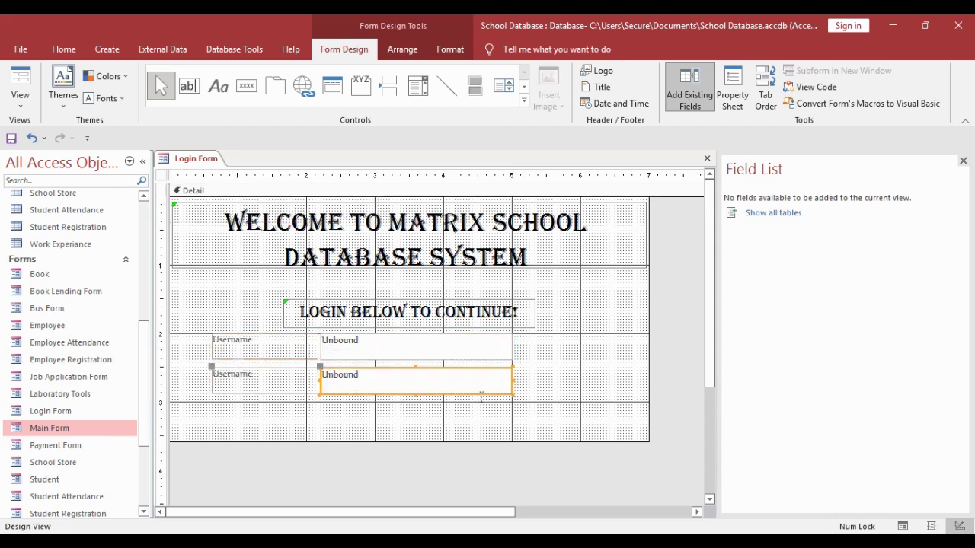
pyautogui.click(269, 385)
pyautogui.doubleClick(259, 381)
pyautogui.write('Password')
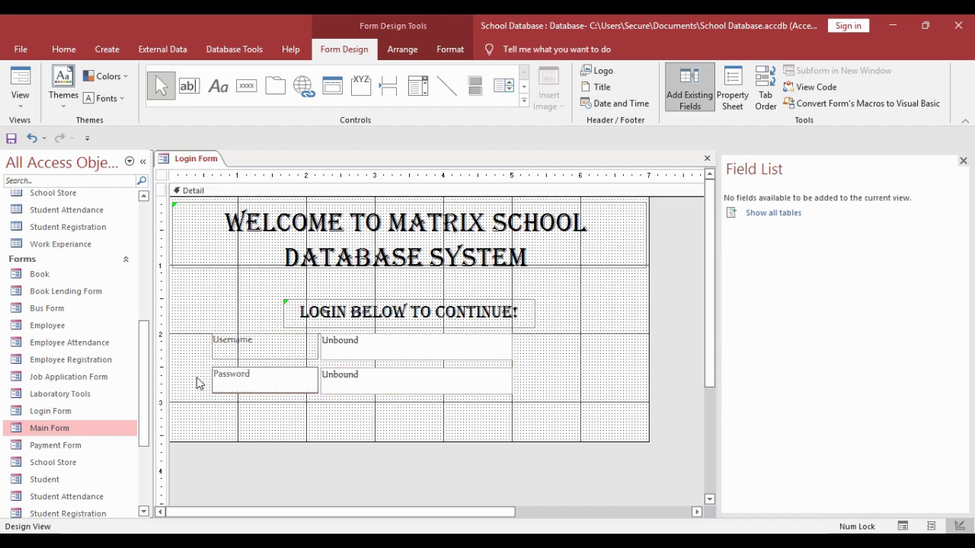
# - Give both labels a light blue fill and the Georgia font
pyautogui.moveTo(228, 412); pyautogui.dragTo(259, 344)
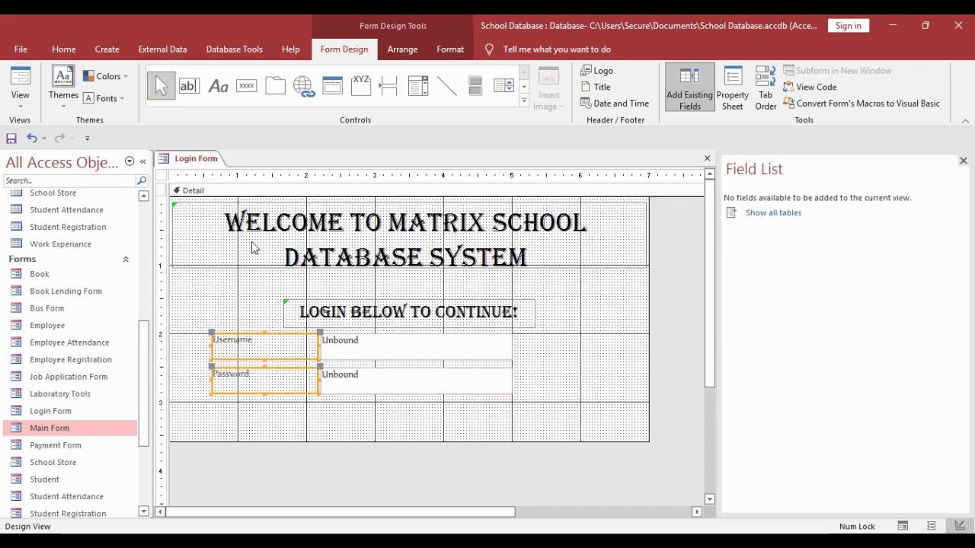
pyautogui.click(64, 49)
pyautogui.click(715, 97)
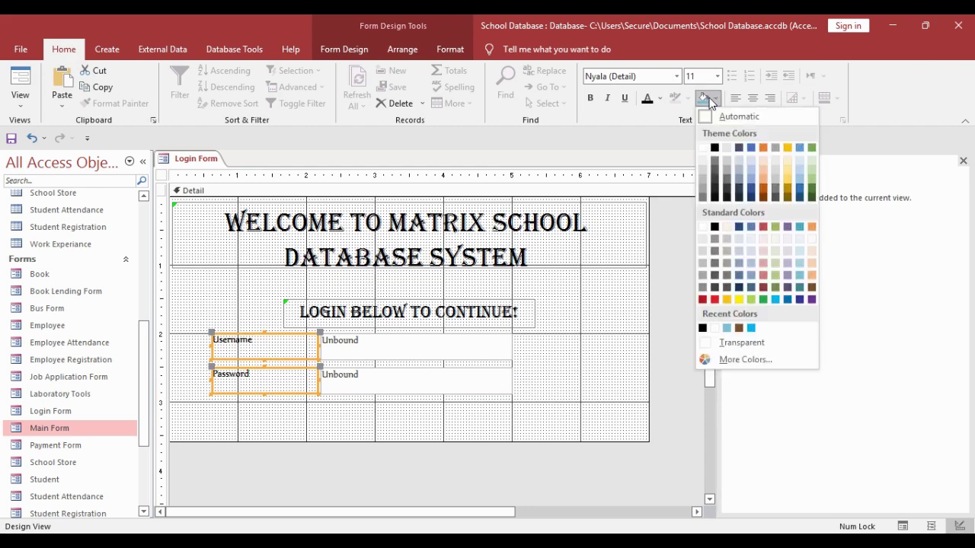
pyautogui.click(794, 156)
pyautogui.click(641, 78)
pyautogui.write('Georgia')
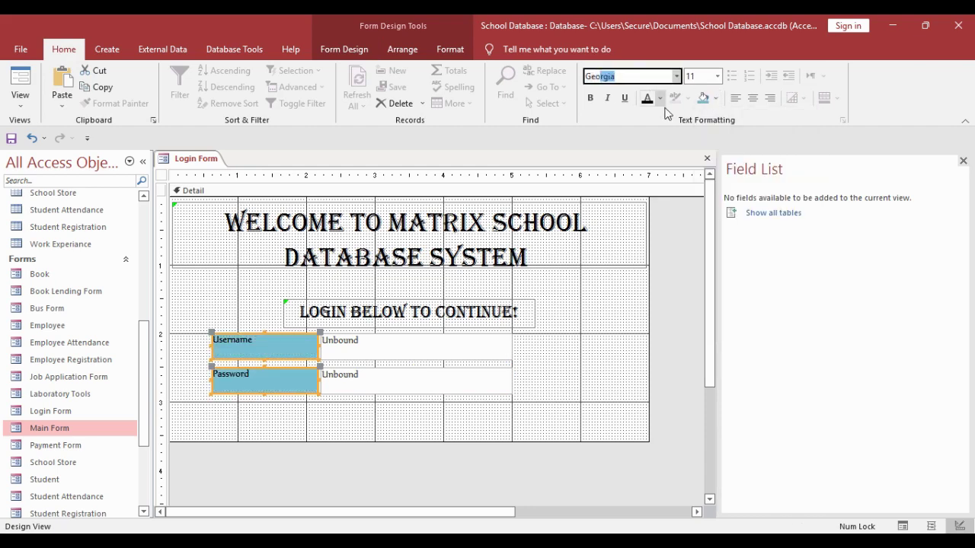
pyautogui.press('Return')
# - Make the label text white, size 12, on a dark blue fill
pyautogui.click(660, 98)
pyautogui.click(646, 147)
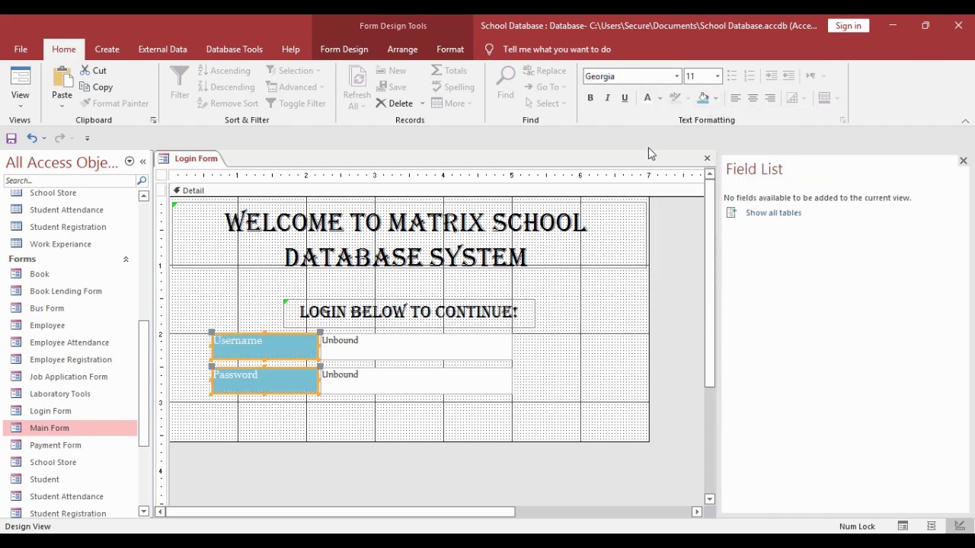
pyautogui.click(717, 76)
pyautogui.click(702, 152)
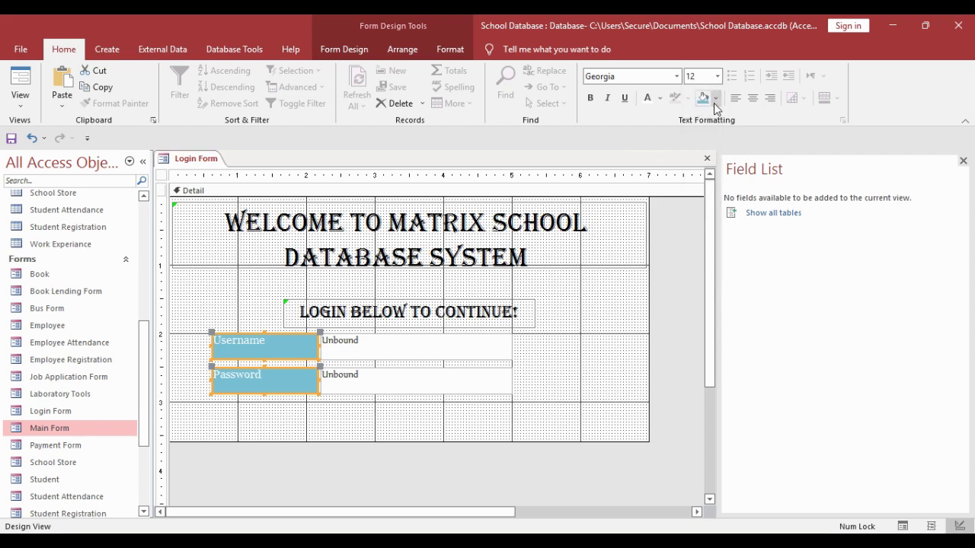
pyautogui.click(715, 98)
pyautogui.click(787, 299)
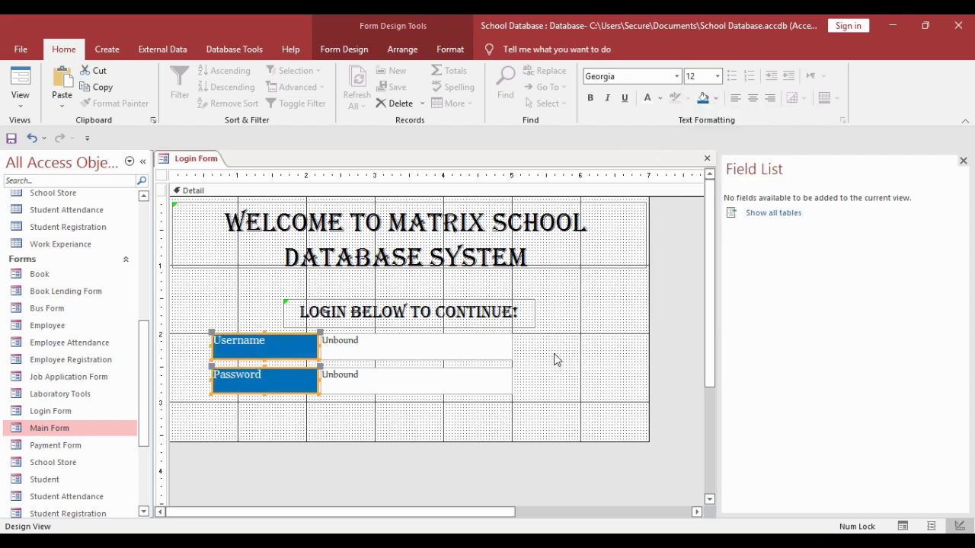
pyautogui.click(572, 320)
# - Adjust the text boxes, moving the Password row slightly higher
pyautogui.moveTo(289, 401); pyautogui.dragTo(428, 335)
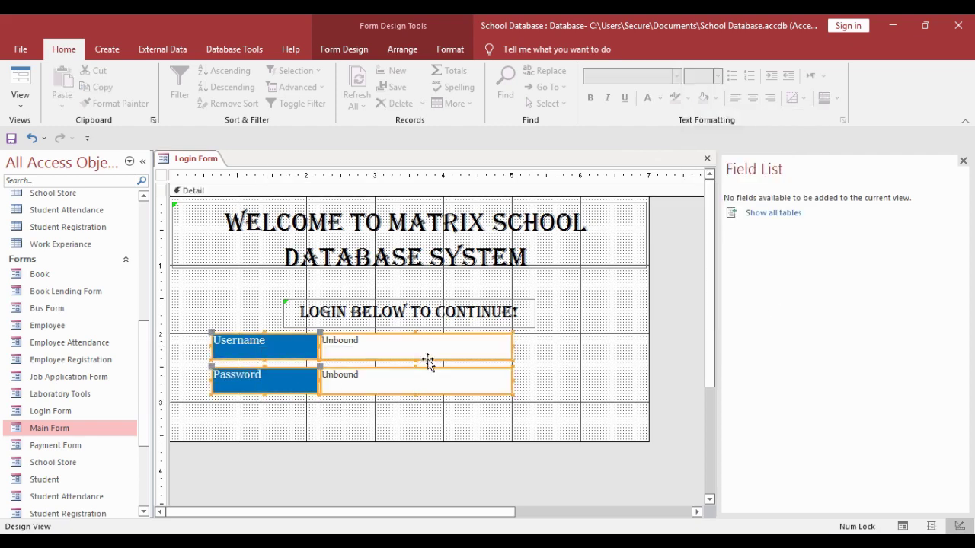
pyautogui.click(428, 363)
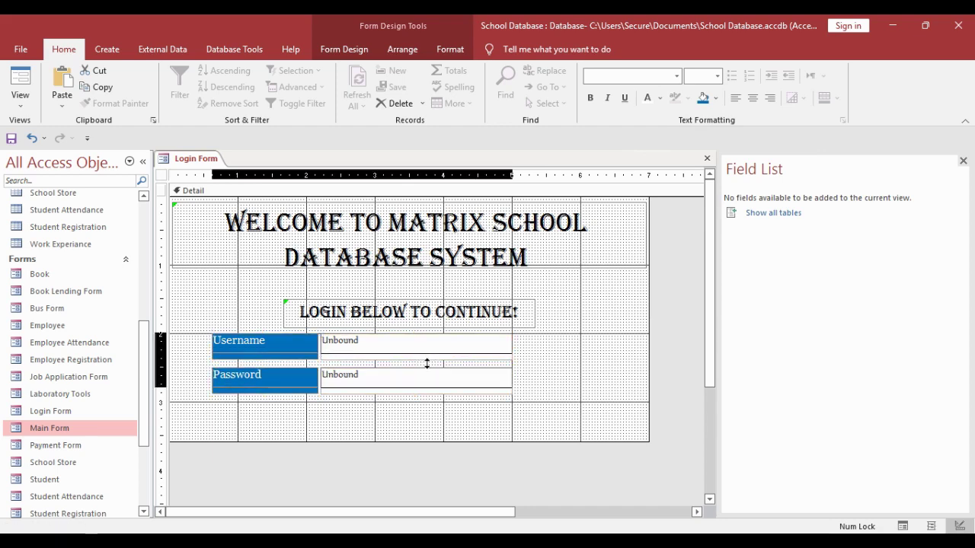
pyautogui.click(514, 370)
pyautogui.click(462, 383)
pyautogui.click(533, 373)
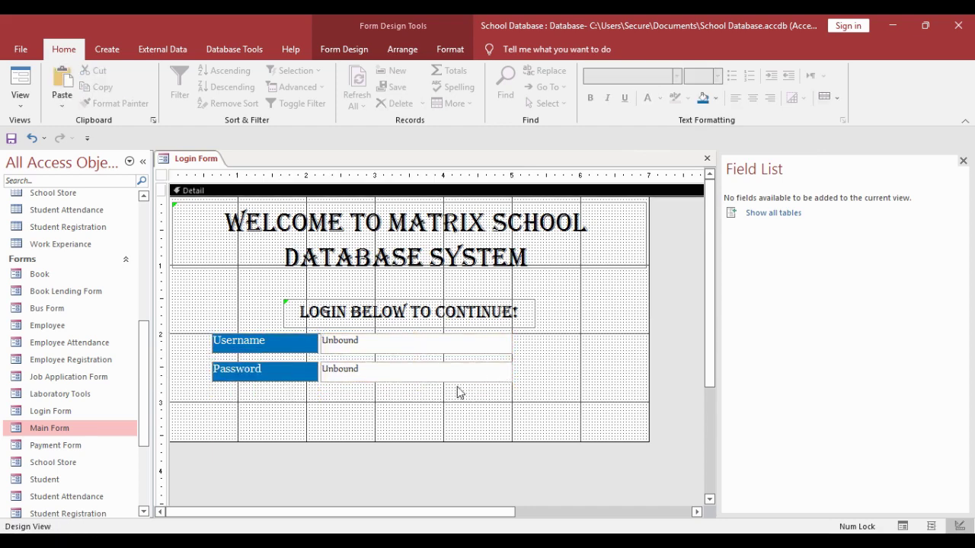
# - Change the labels to black text on a white background and narrow them
pyautogui.moveTo(297, 404); pyautogui.dragTo(279, 342)
pyautogui.click(660, 98)
pyautogui.click(674, 115)
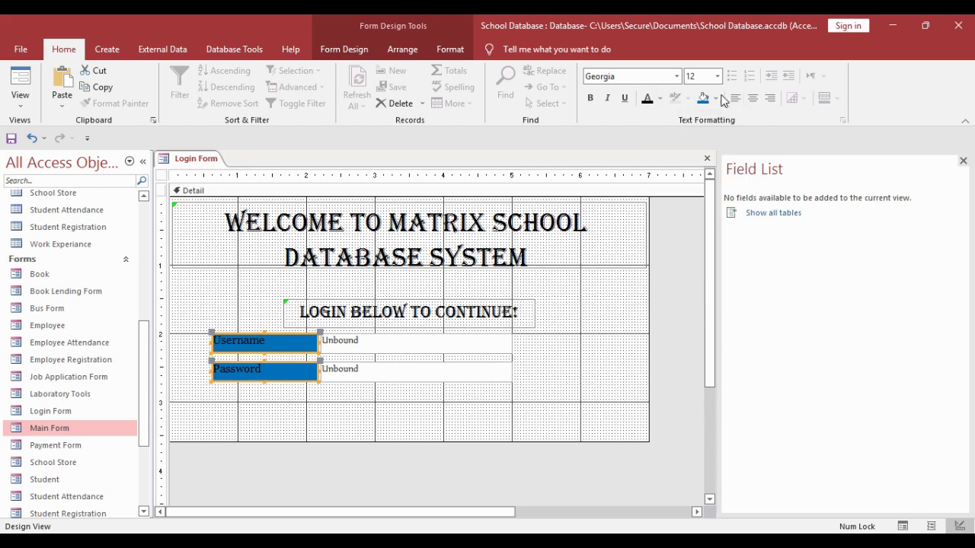
pyautogui.click(716, 98)
pyautogui.click(709, 119)
pyautogui.click(591, 299)
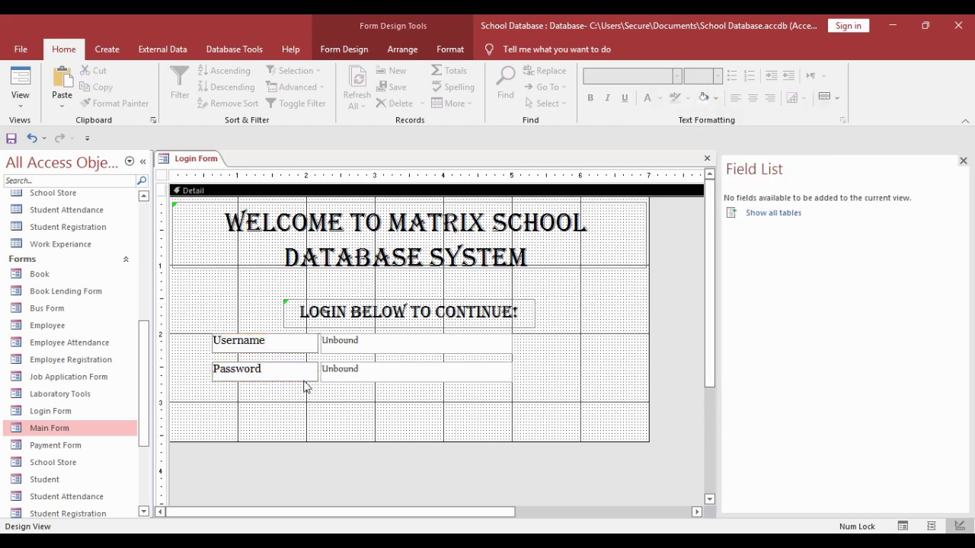
pyautogui.moveTo(264, 404); pyautogui.dragTo(238, 356)
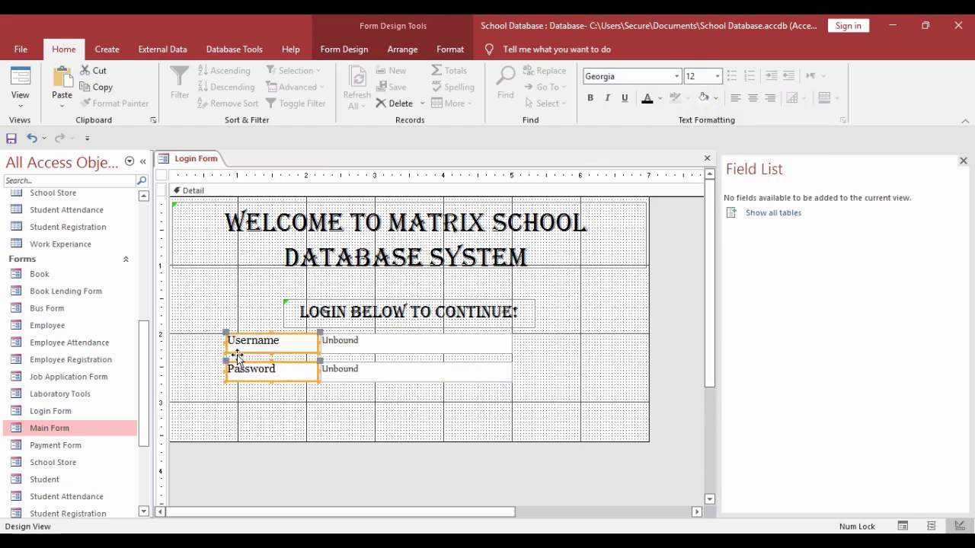
pyautogui.click(343, 421)
pyautogui.click(344, 49)
pyautogui.click(246, 85)
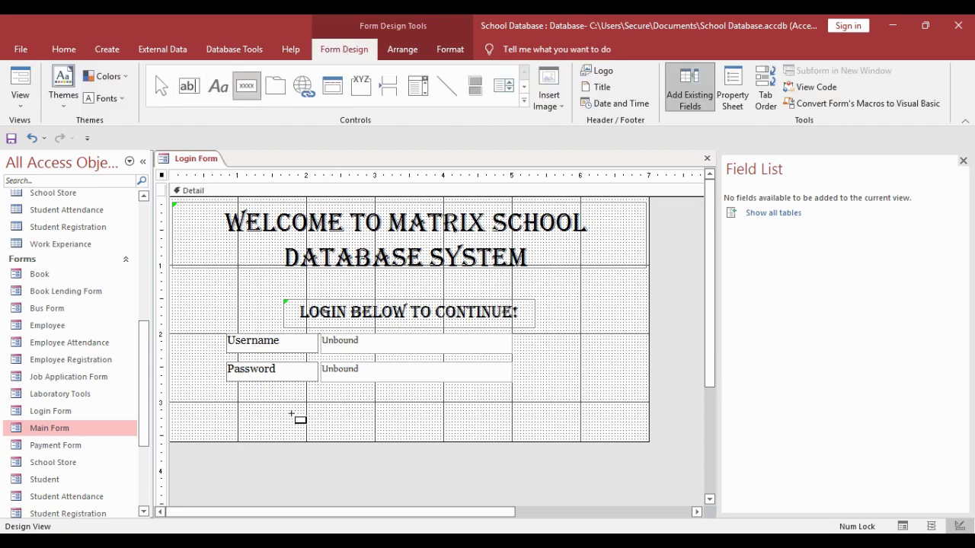
# - Draw a button below the Password row and caption it Login
pyautogui.moveTo(267, 394); pyautogui.dragTo(372, 424)
pyautogui.click(432, 318)
pyautogui.click(288, 414)
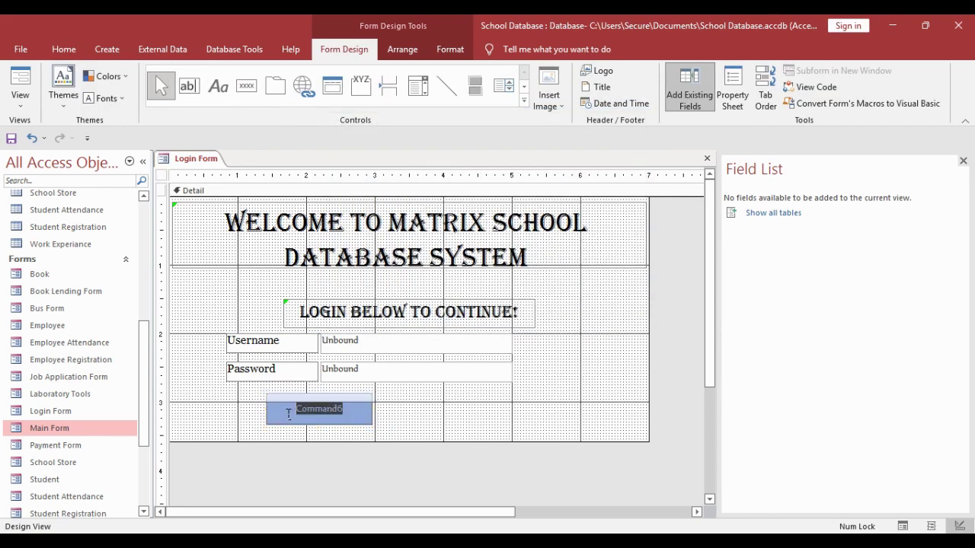
pyautogui.write('Login')
pyautogui.click(234, 401)
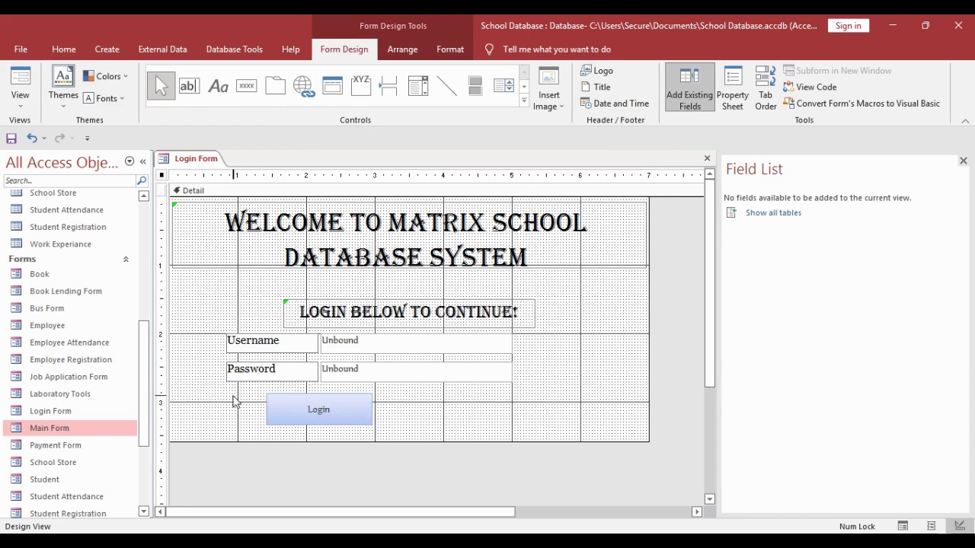
# - Create a second button that closes the form, with the caption Exit
pyautogui.click(246, 86)
pyautogui.moveTo(416, 393); pyautogui.dragTo(525, 425)
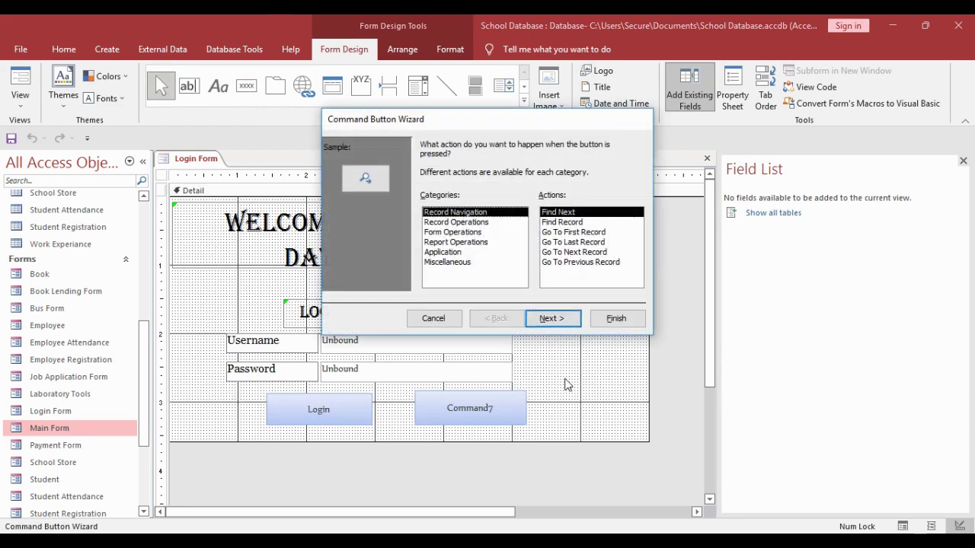
pyautogui.click(469, 232)
pyautogui.click(567, 222)
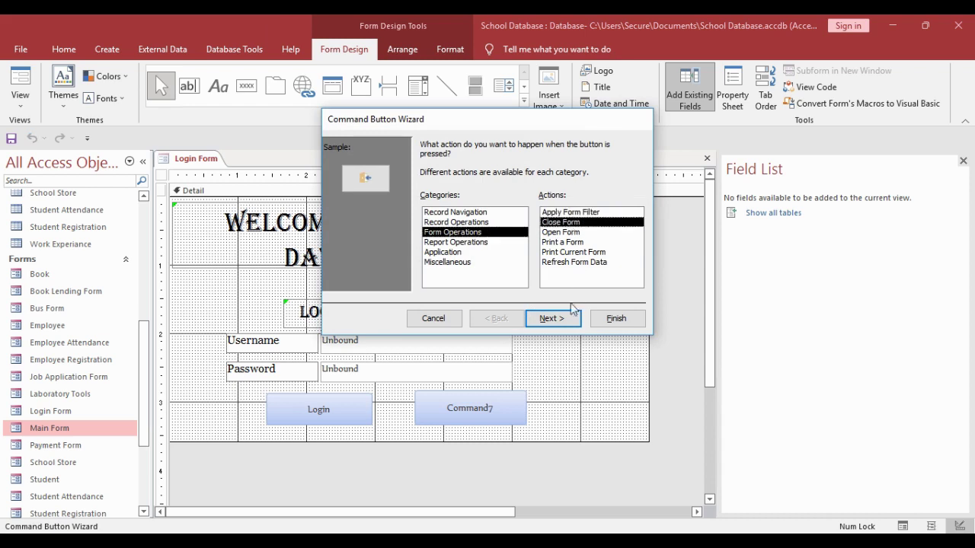
pyautogui.click(553, 319)
pyautogui.click(440, 202)
pyautogui.moveTo(512, 202); pyautogui.dragTo(488, 206)
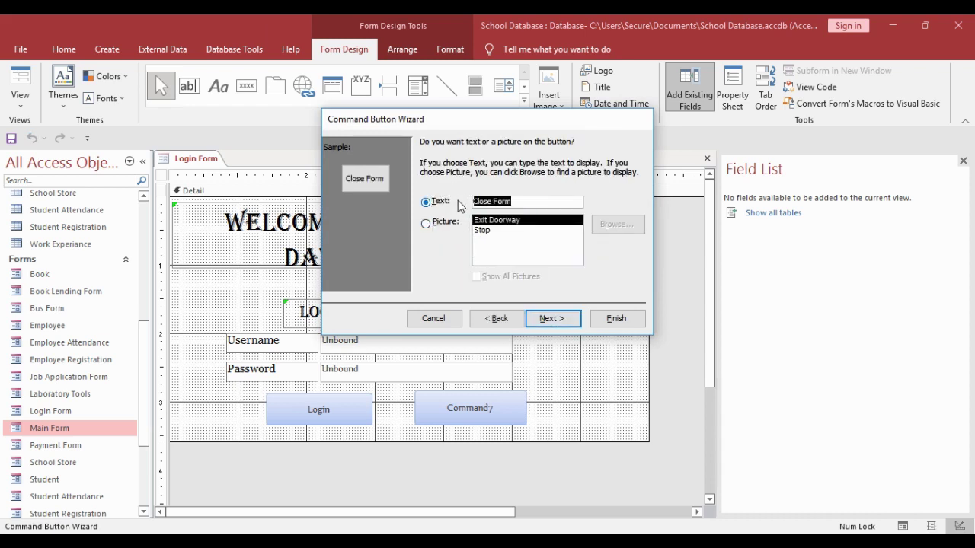
pyautogui.write('Exit')
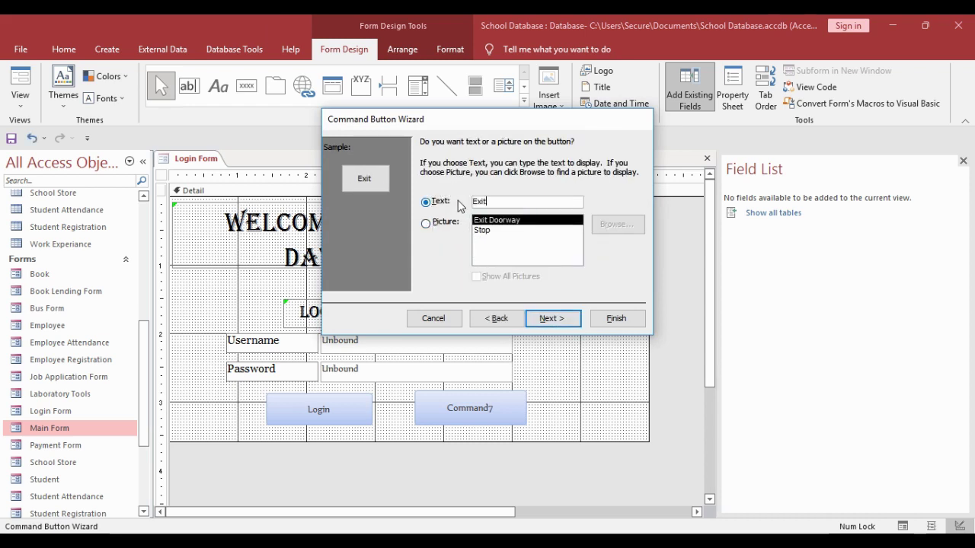
pyautogui.click(553, 318)
pyautogui.click(616, 318)
# - Place the Exit button beside Login and shift both buttons left
pyautogui.moveTo(425, 400); pyautogui.dragTo(505, 418)
pyautogui.click(329, 410)
pyautogui.click(383, 434)
pyautogui.click(374, 409)
pyautogui.keyDown('shift'); pyautogui.click(338, 409); pyautogui.keyUp('shift')
pyautogui.moveTo(338, 409); pyautogui.dragTo(323, 409)
pyautogui.click(518, 351)
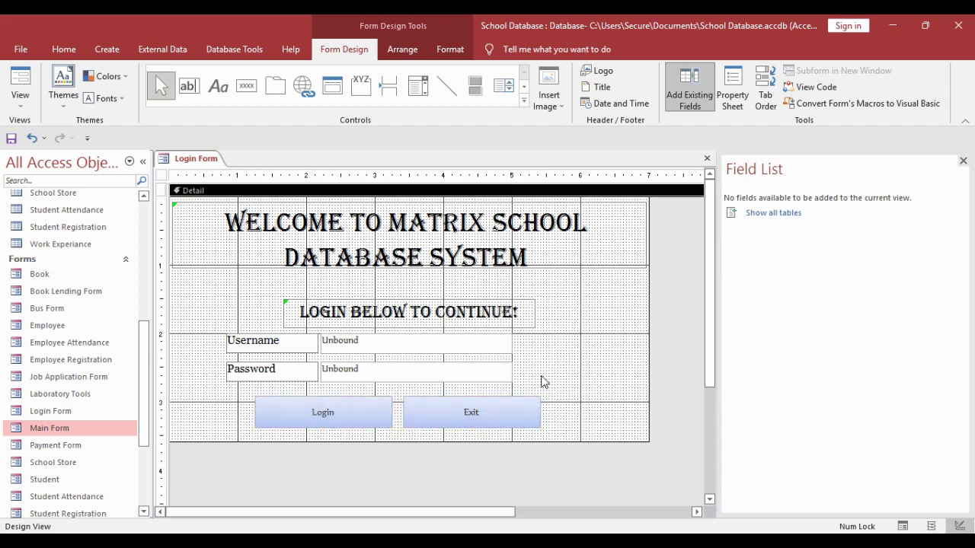
# - Nudge the login fields left and spread the Login and Exit buttons slightly apart
pyautogui.moveTo(544, 382); pyautogui.dragTo(516, 348)
pyautogui.click(605, 342)
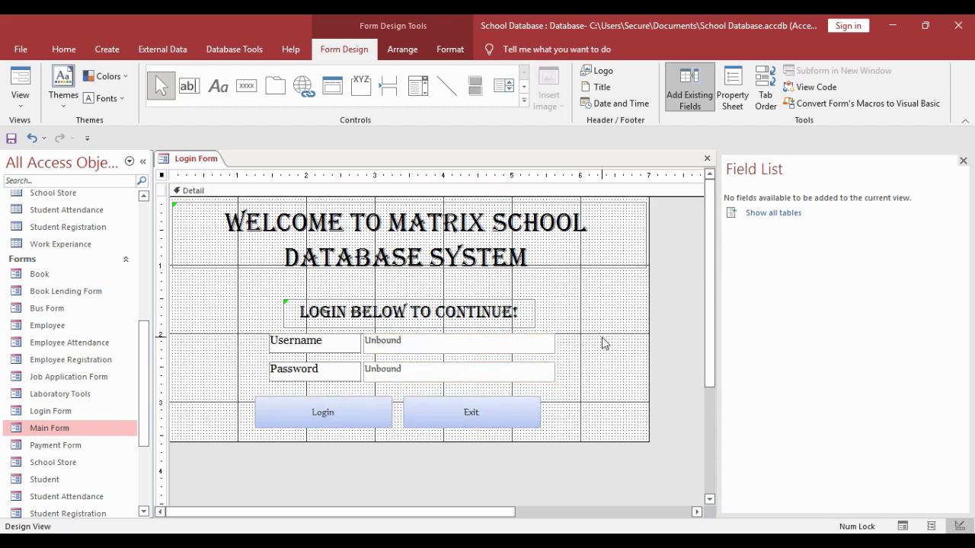
pyautogui.moveTo(558, 406); pyautogui.dragTo(362, 417)
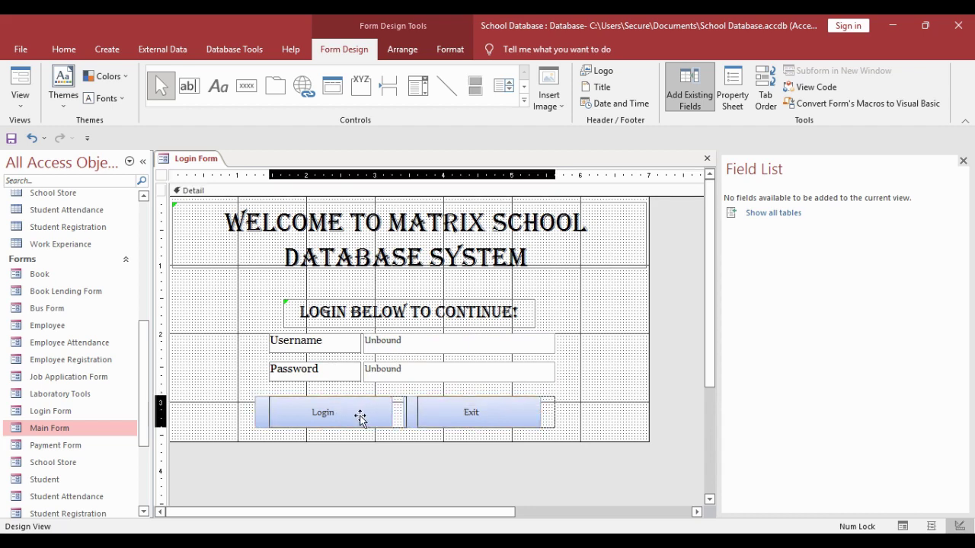
pyautogui.click(560, 410)
pyautogui.moveTo(592, 408); pyautogui.dragTo(350, 412)
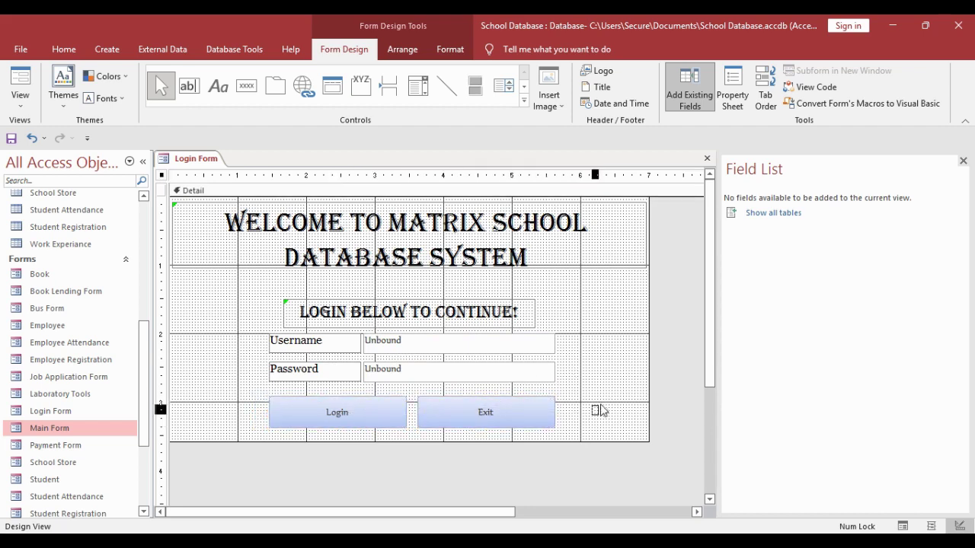
pyautogui.moveTo(501, 418); pyautogui.dragTo(515, 418)
pyautogui.moveTo(368, 419); pyautogui.dragTo(349, 419)
# - Give both buttons a bevel shape effect and a light blue fill
pyautogui.moveTo(609, 394); pyautogui.dragTo(248, 428)
pyautogui.click(450, 49)
pyautogui.click(646, 103)
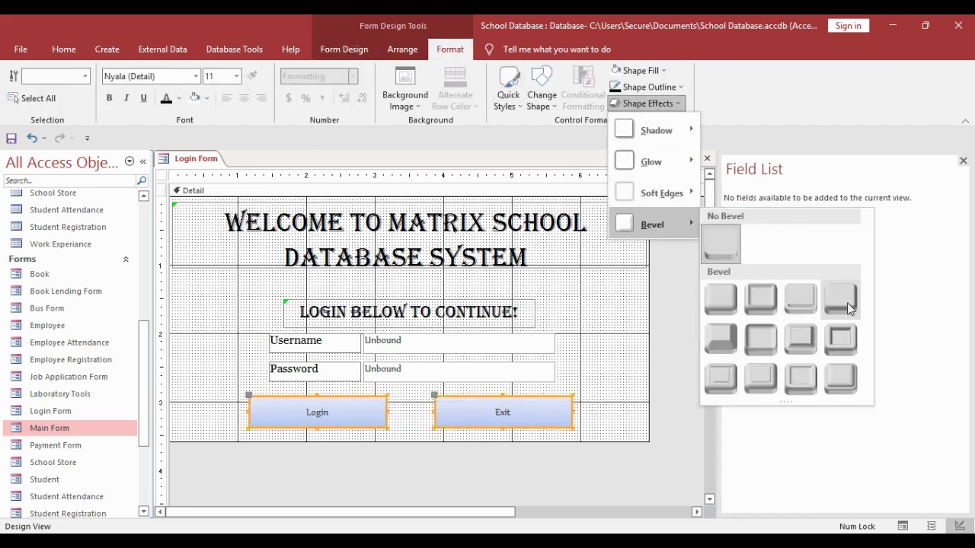
pyautogui.click(761, 339)
pyautogui.click(649, 87)
pyautogui.click(638, 70)
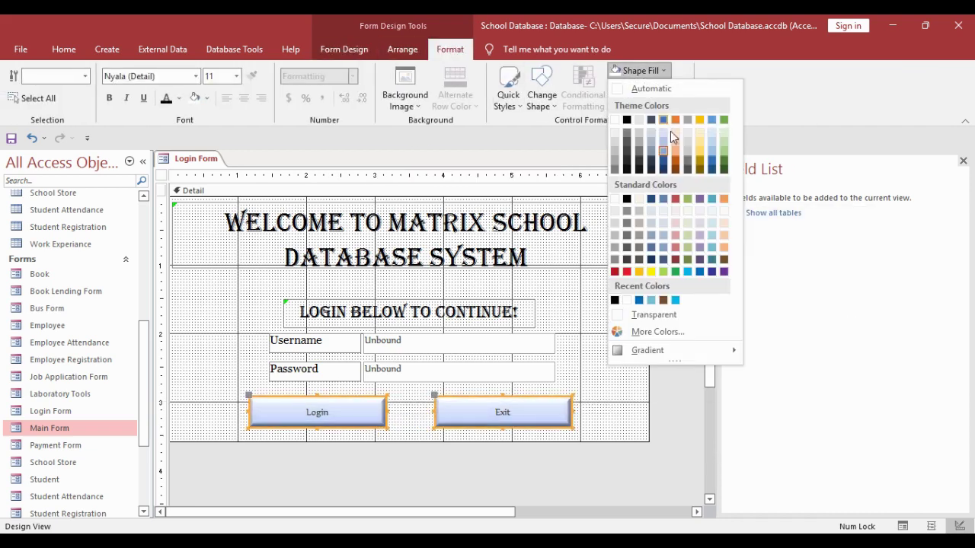
pyautogui.click(708, 261)
# - Set the button captions to Georgia 12 point in white
pyautogui.click(188, 77)
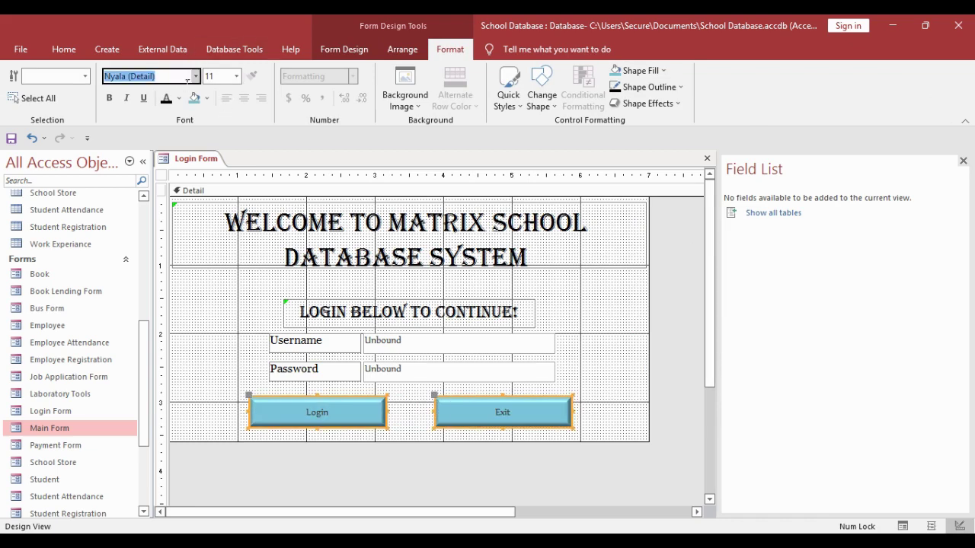
pyautogui.write('Georgia')
pyautogui.click(237, 77)
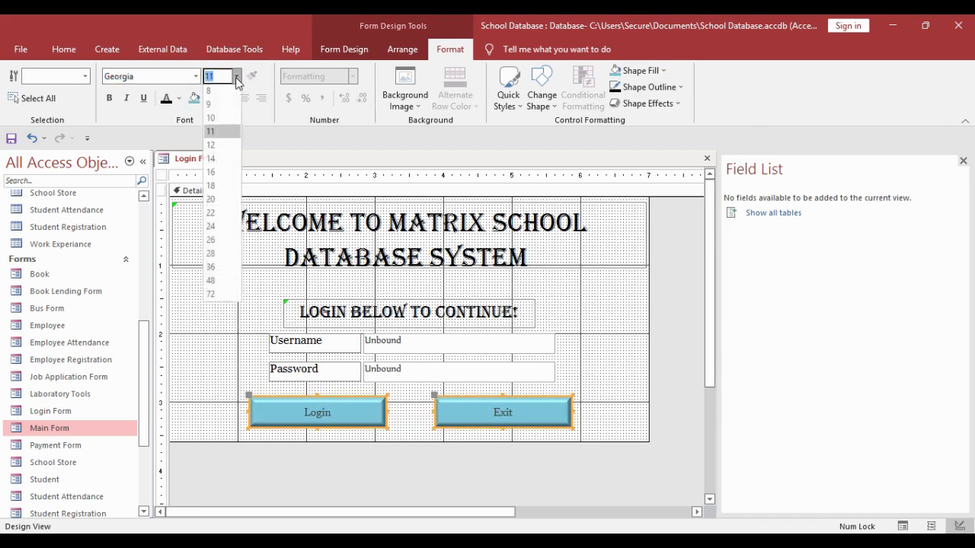
pyautogui.click(221, 150)
pyautogui.click(179, 99)
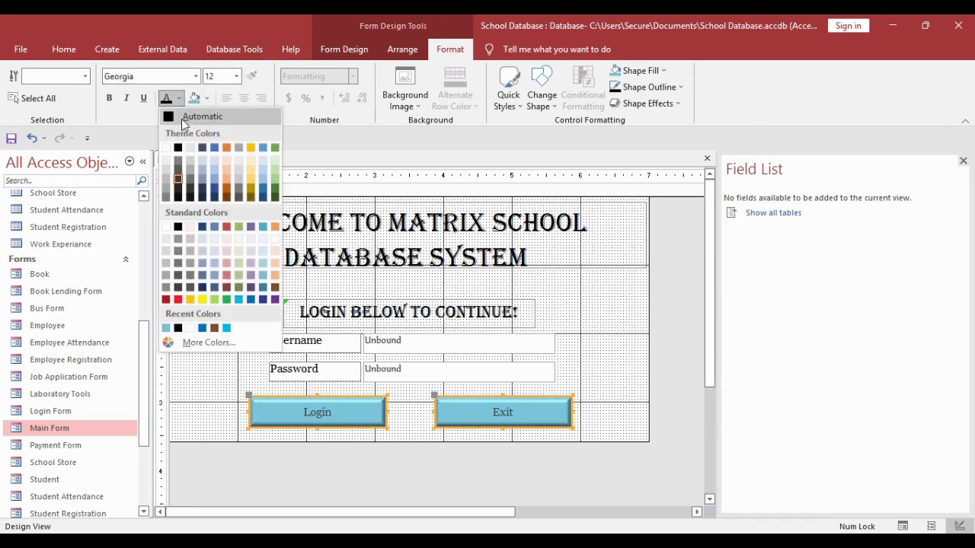
pyautogui.click(171, 144)
pyautogui.click(192, 342)
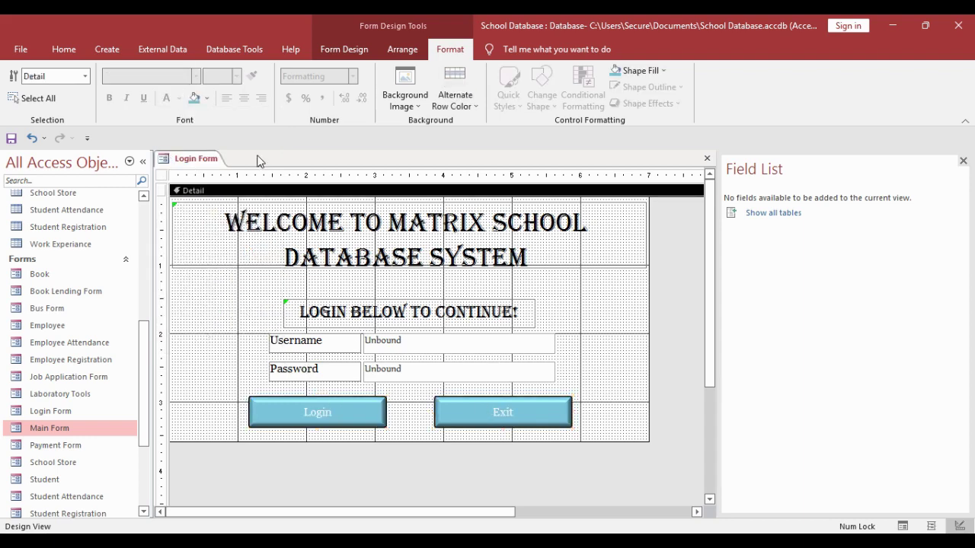
# - Add label-less unbound text boxes left of the Username and Password fields
pyautogui.click(344, 49)
pyautogui.click(189, 85)
pyautogui.click(209, 320)
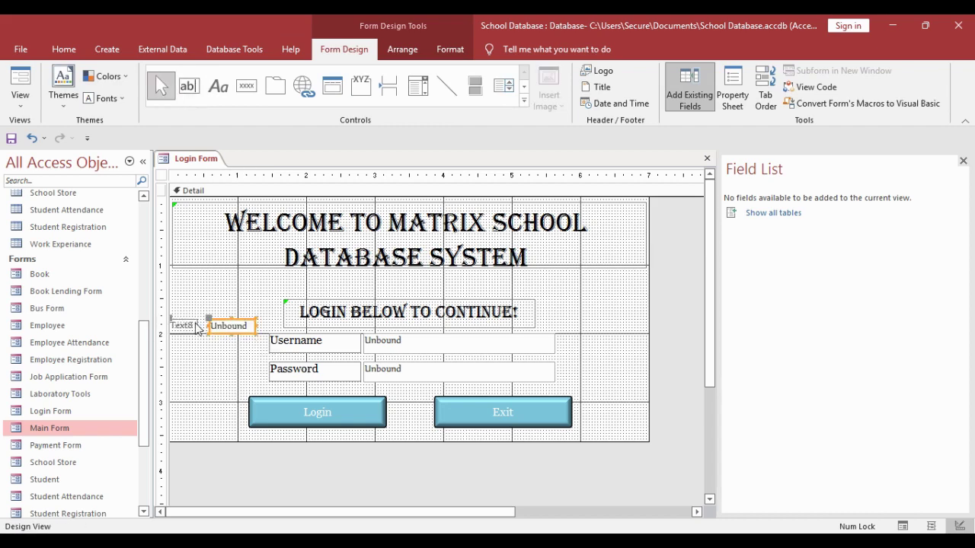
pyautogui.click(190, 326)
pyautogui.press('Delete')
pyautogui.moveTo(228, 326); pyautogui.dragTo(241, 347)
pyautogui.hotkey('ctrl', 'c')
pyautogui.hotkey('ctrl', 'v')
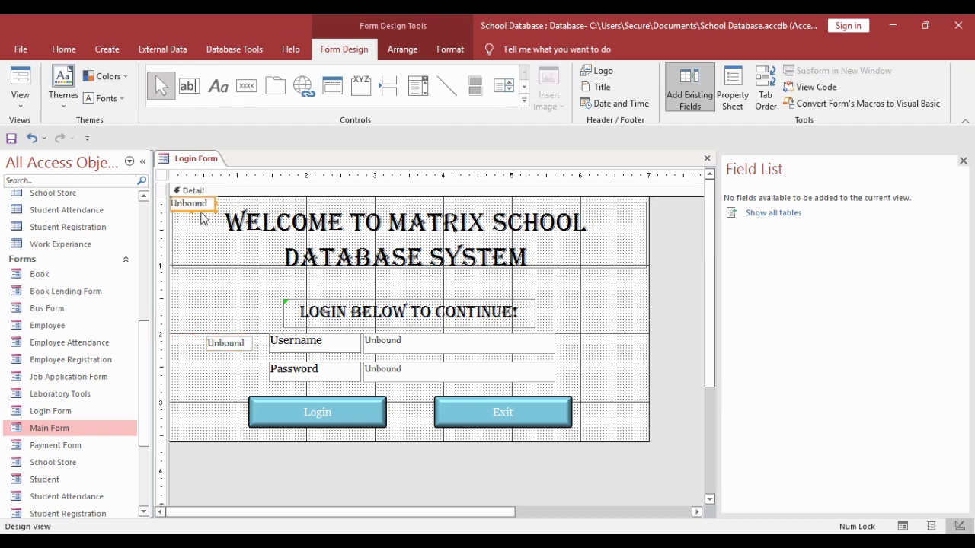
pyautogui.moveTo(201, 208); pyautogui.dragTo(242, 381)
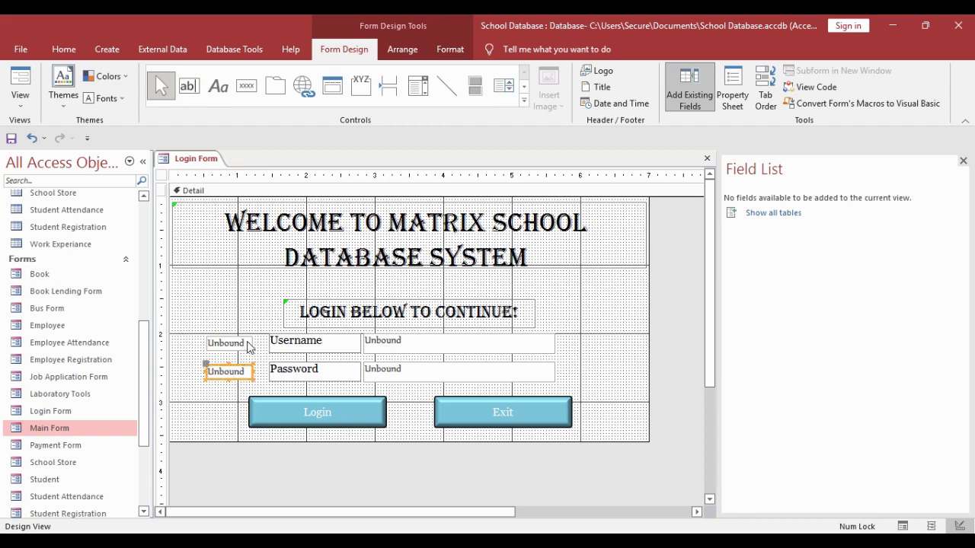
# - Set Visible to No for both new unbound boxes
pyautogui.click(249, 345)
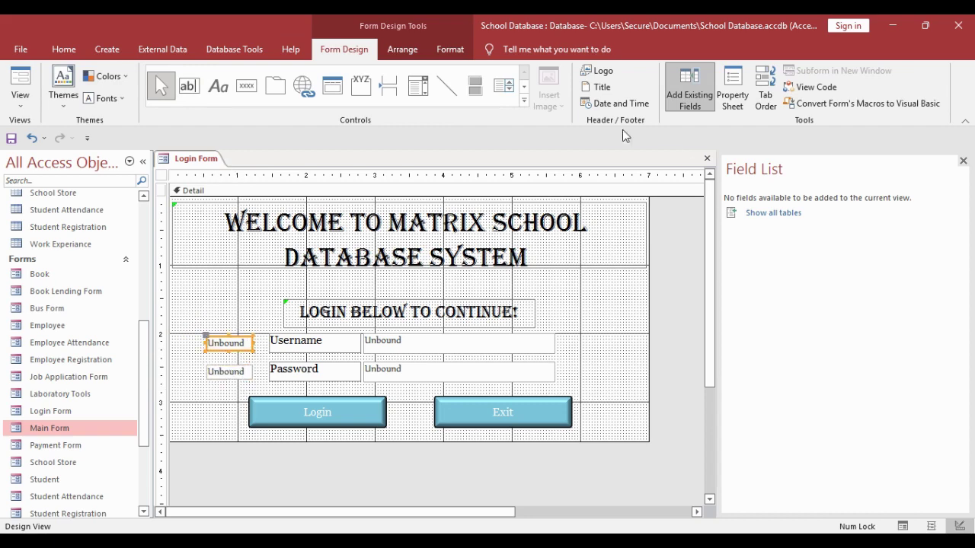
pyautogui.click(732, 91)
pyautogui.click(737, 230)
pyautogui.click(946, 269)
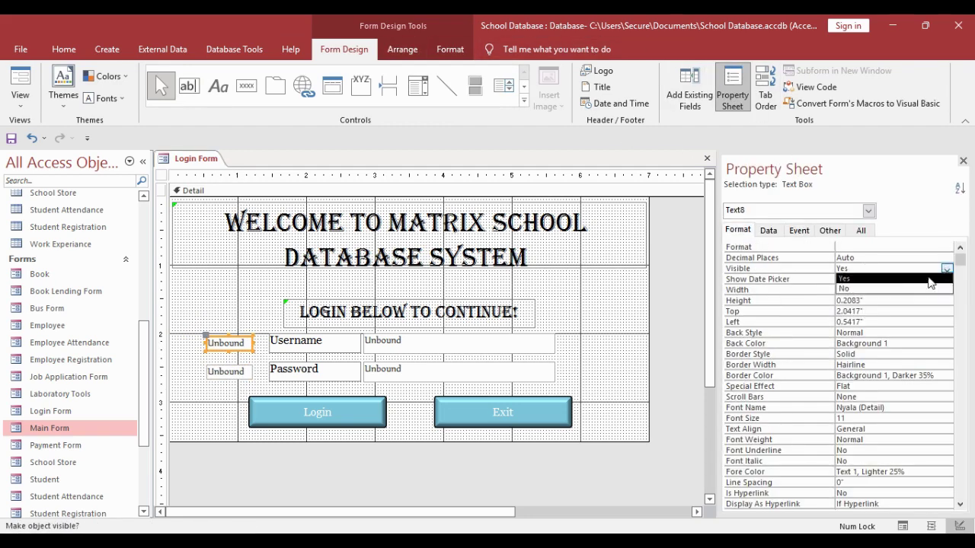
pyautogui.click(918, 288)
pyautogui.click(232, 371)
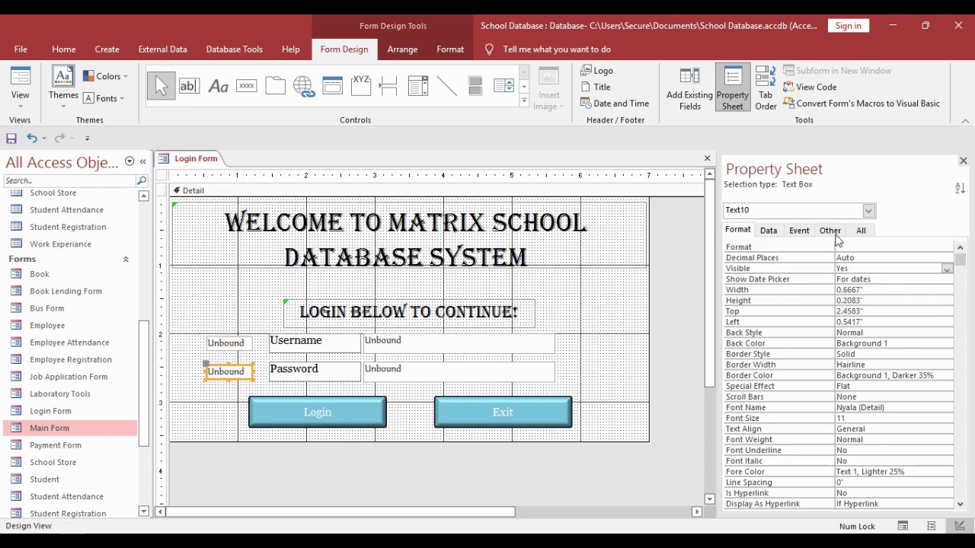
pyautogui.click(946, 269)
pyautogui.click(893, 289)
# - Name the password text box Password and the upper hidden box User
pyautogui.click(391, 351)
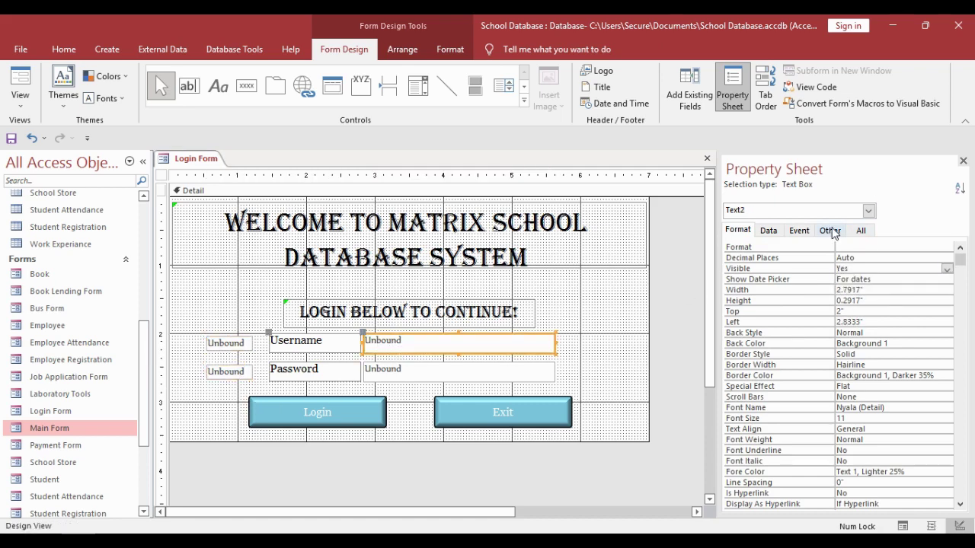
pyautogui.click(829, 230)
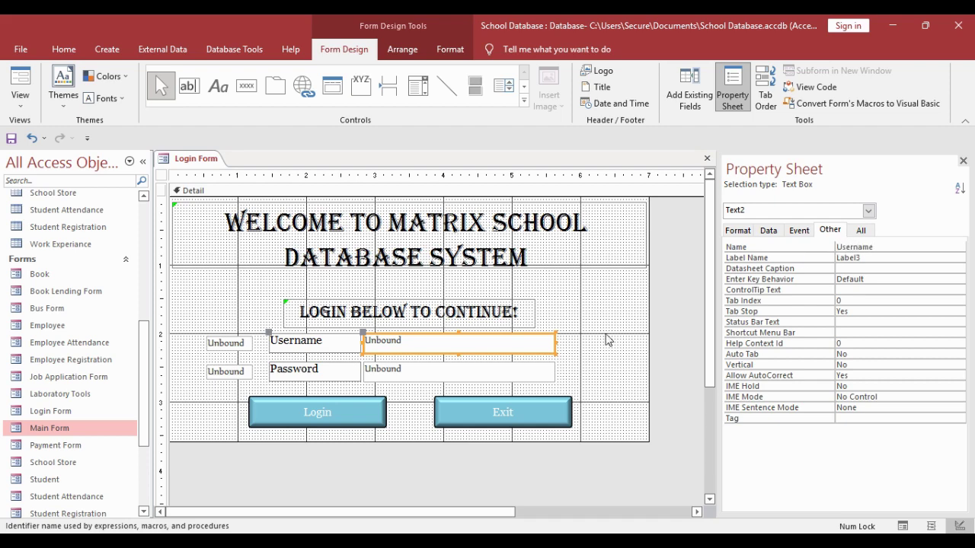
pyautogui.click(525, 371)
pyautogui.click(818, 248)
pyautogui.write('P')
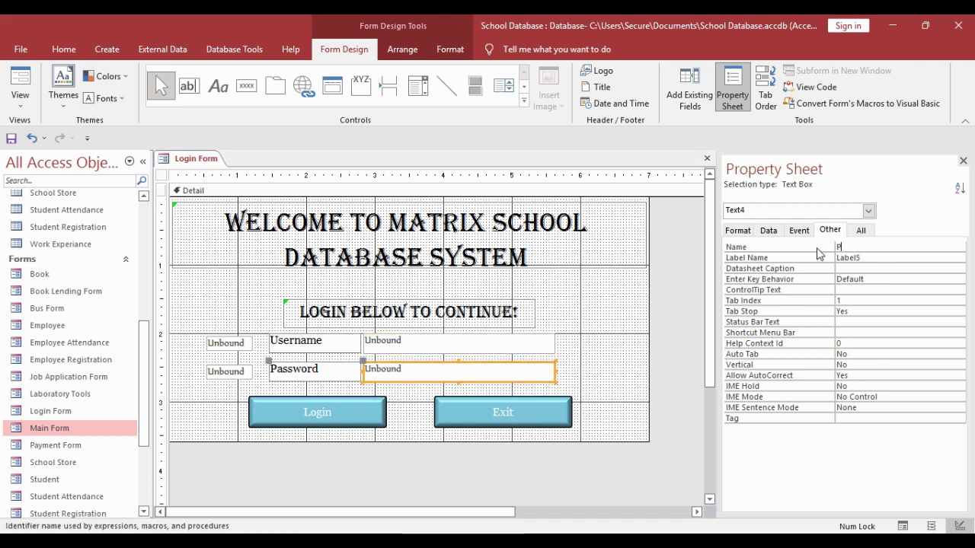
pyautogui.write('assword')
pyautogui.click(225, 343)
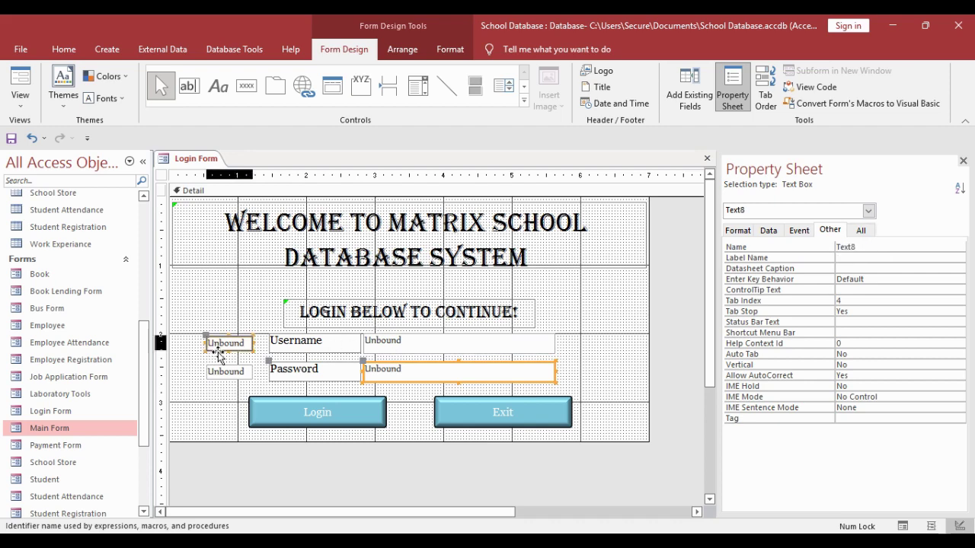
pyautogui.click(834, 249)
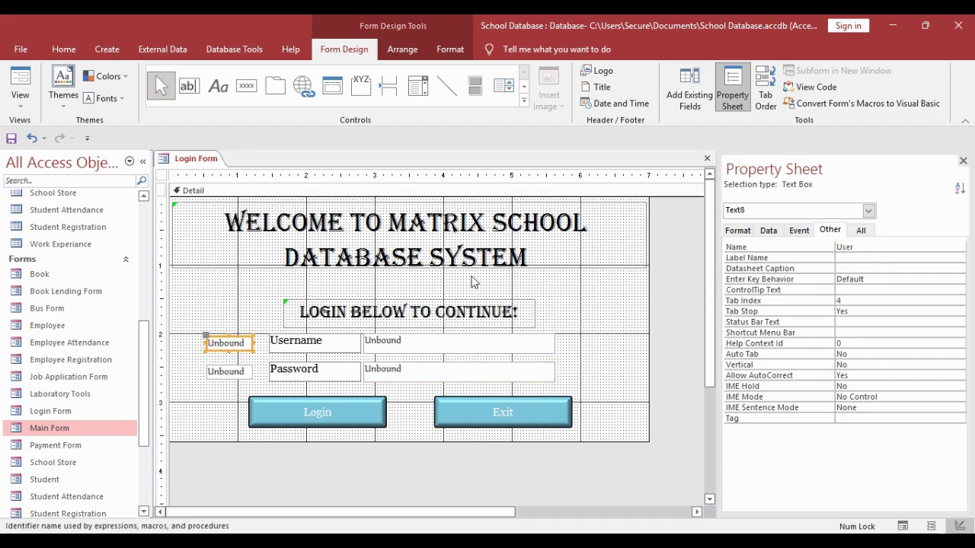
pyautogui.write('User')
pyautogui.click(227, 375)
pyautogui.click(814, 250)
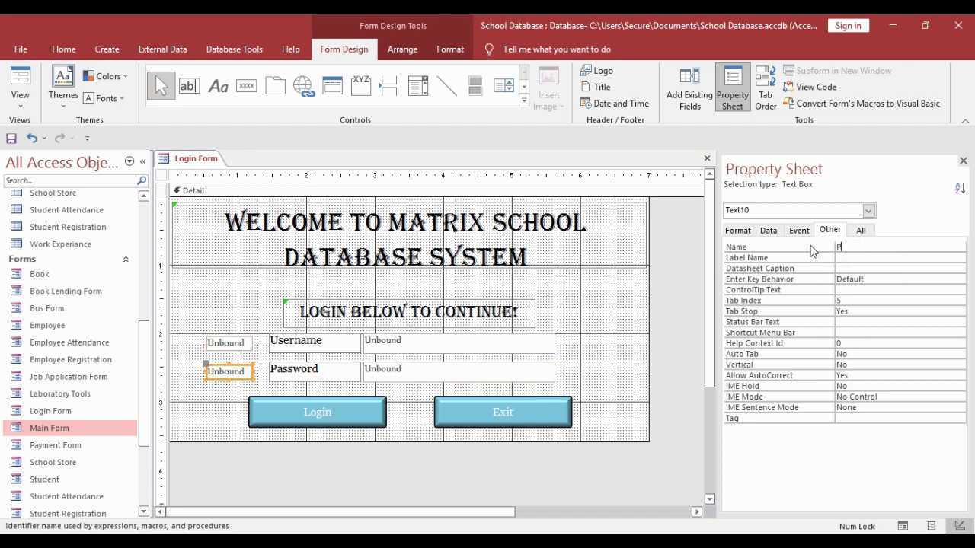
pyautogui.click(609, 317)
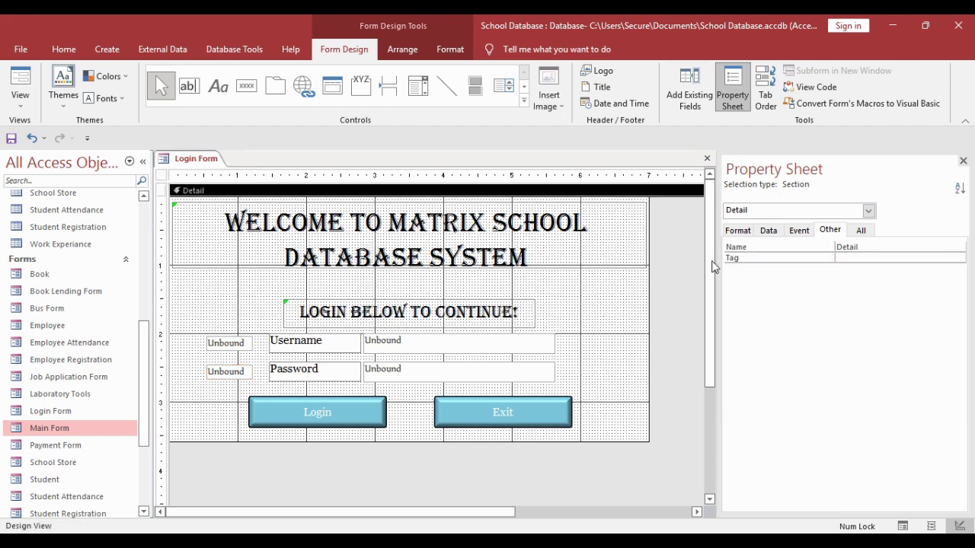
# - Start an embedded On Click macro for the Login button and add an If block
pyautogui.click(334, 419)
pyautogui.click(799, 230)
pyautogui.click(959, 247)
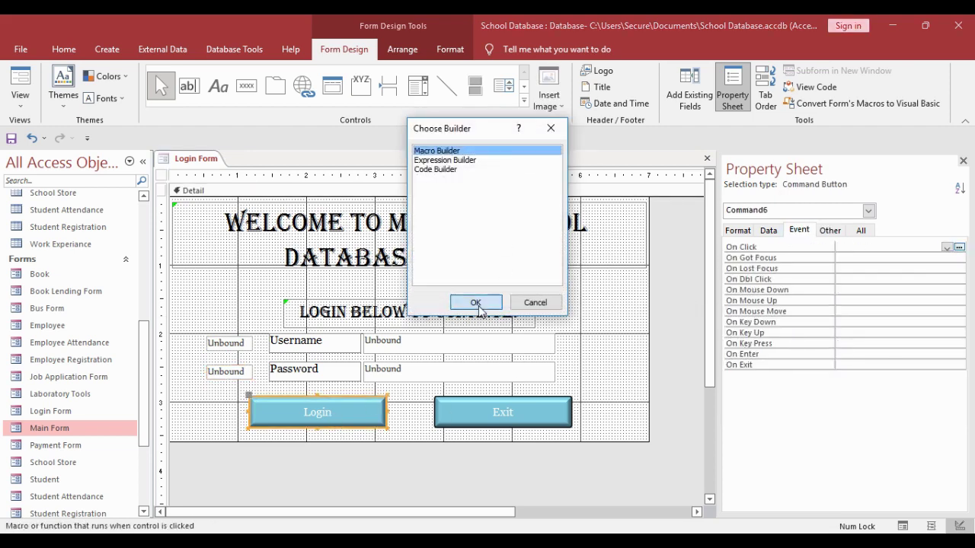
pyautogui.click(475, 303)
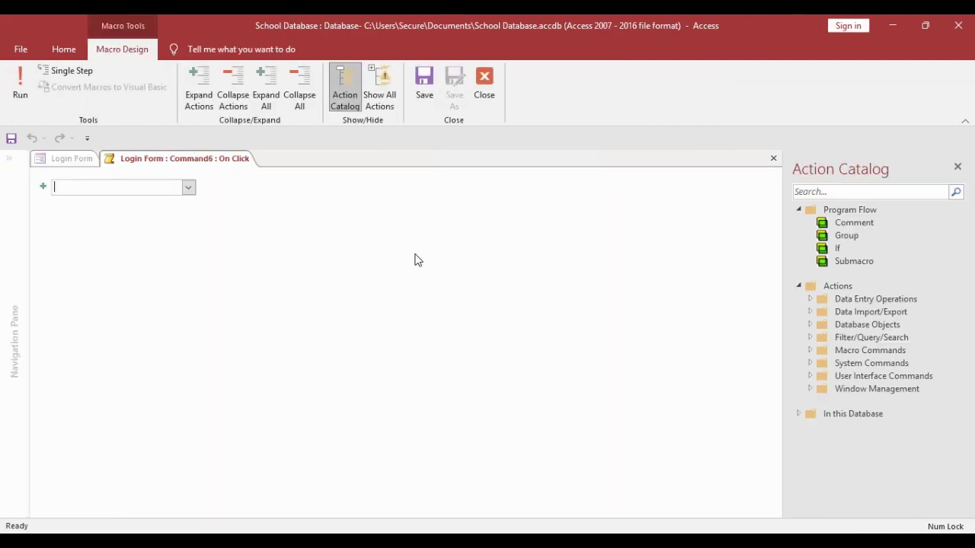
pyautogui.click(188, 187)
pyautogui.click(131, 229)
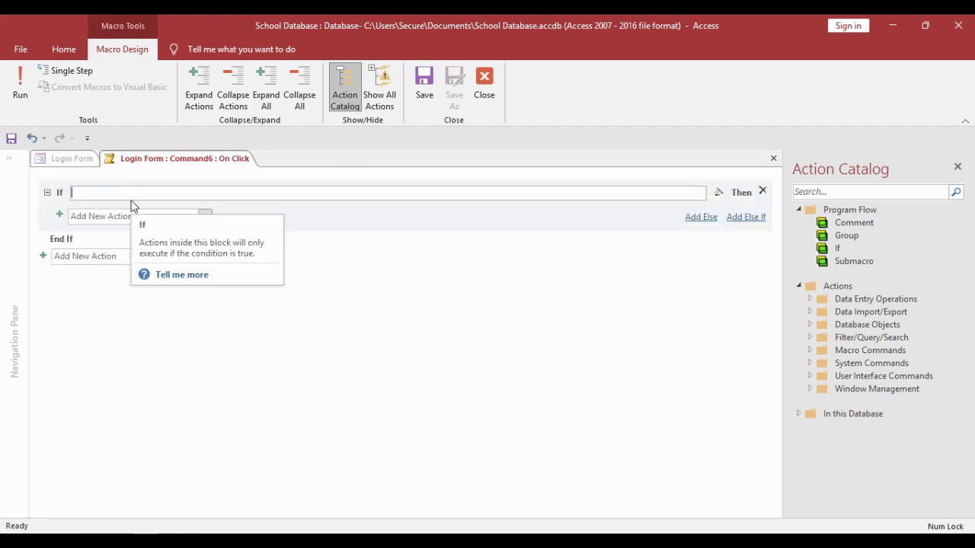
# - Begin the If condition with [form]![Username] = [form]![User] And [form
pyautogui.write('[form]!')
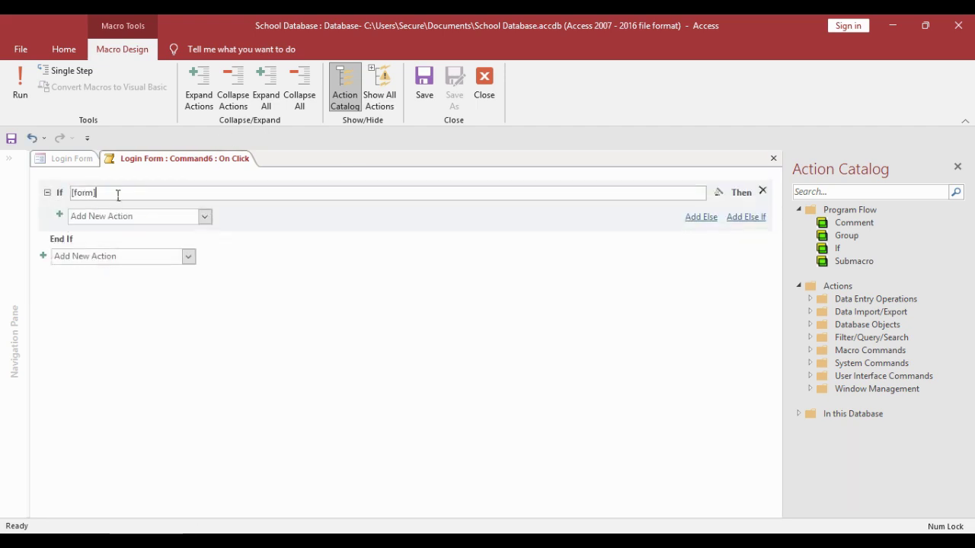
pyautogui.write('User')
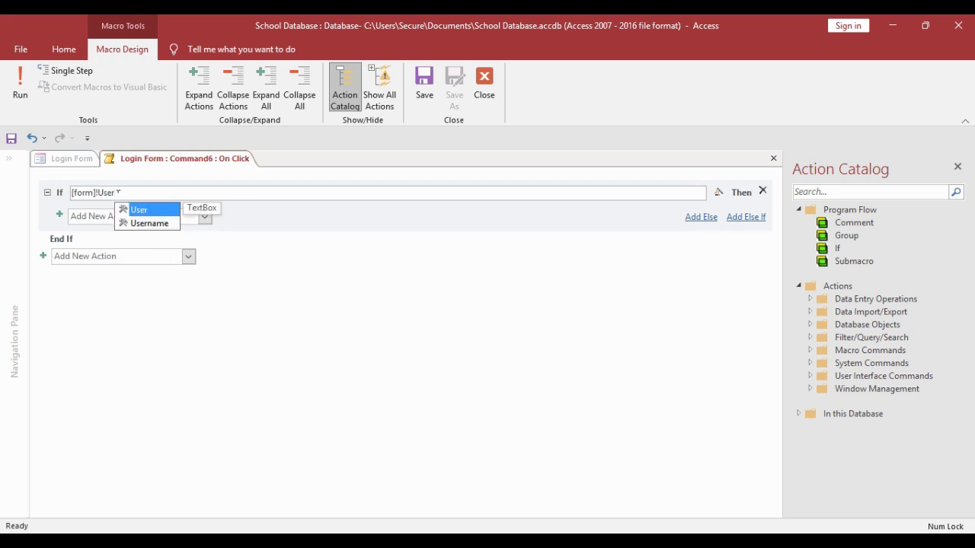
pyautogui.press('Down')
pyautogui.press('Tab')
pyautogui.write('= ')
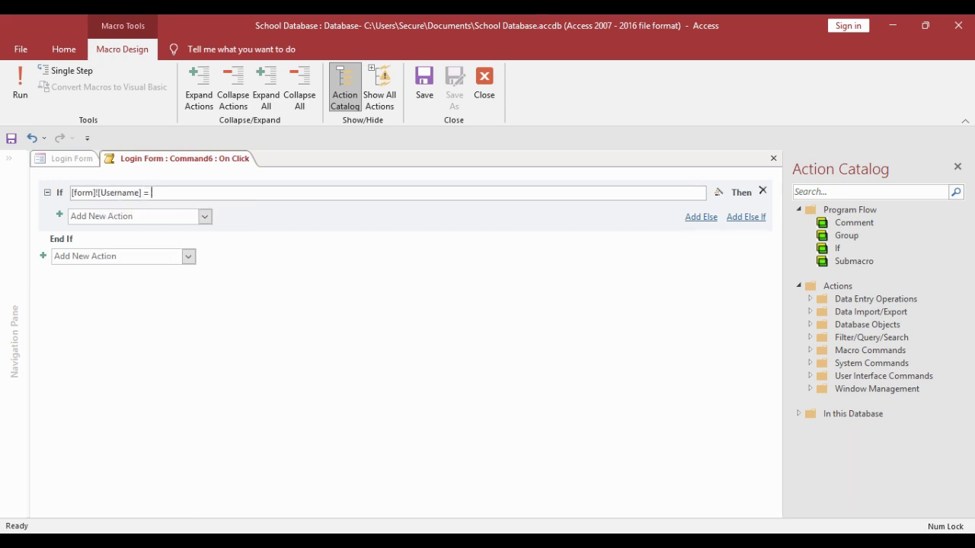
pyautogui.write('[form]![User]')
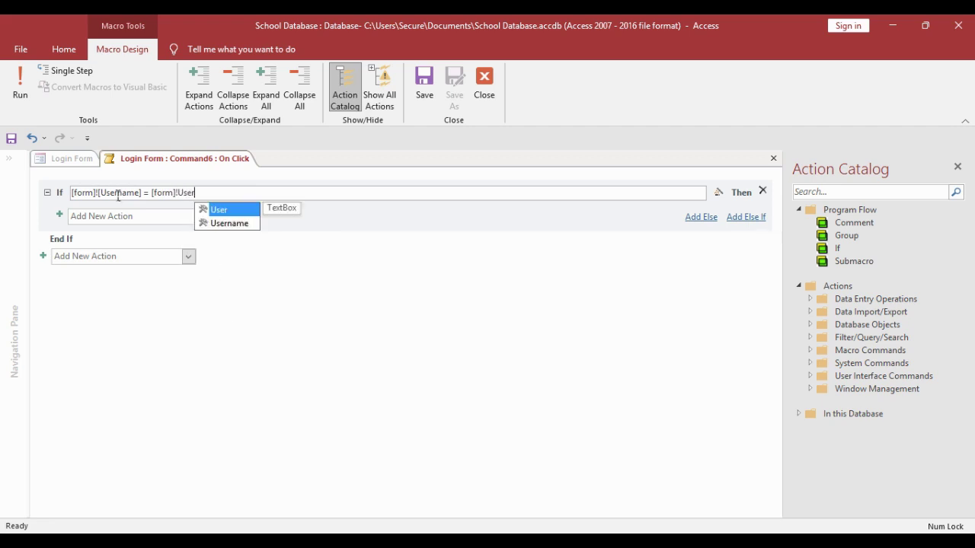
pyautogui.write(' And ')
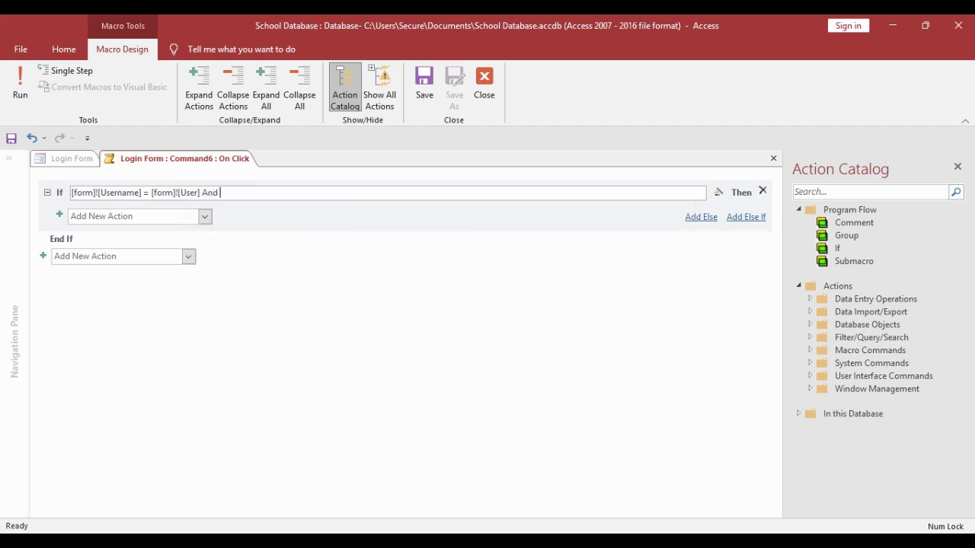
pyautogui.write('[form')
# - Extend the condition with [form]![Password] = [form]![Pass] using IntelliSense suggestions
pyautogui.click(115, 192)
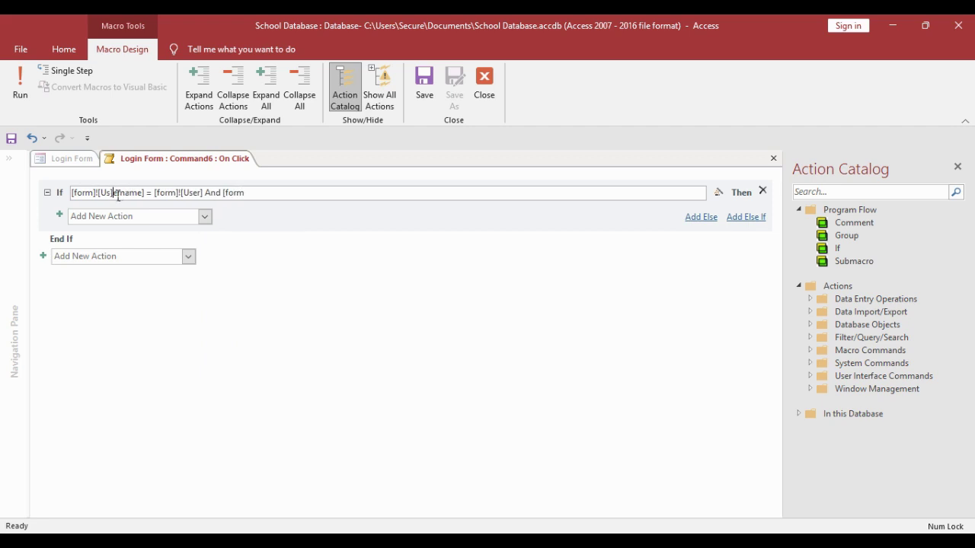
pyautogui.write(']!')
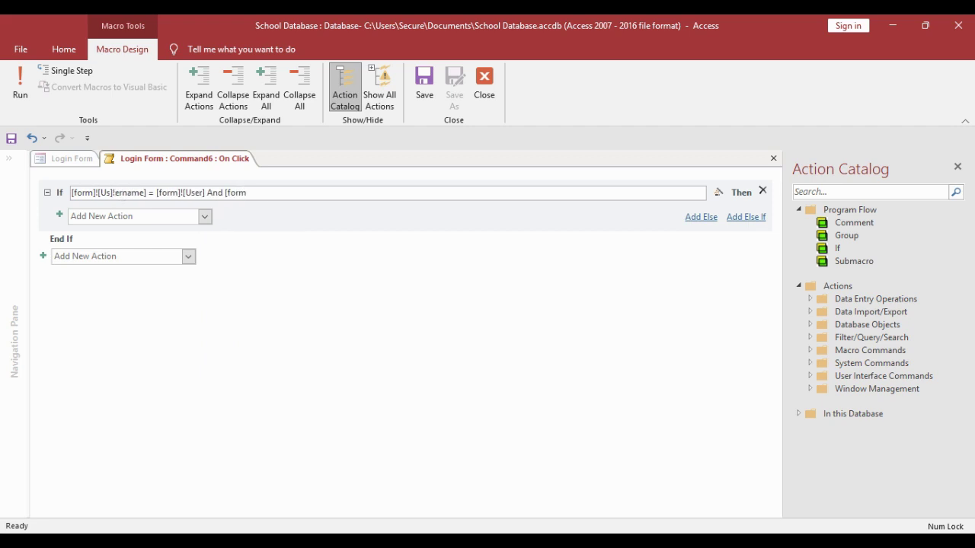
pyautogui.press('BackSpace')
pyautogui.press('BackSpace')
pyautogui.write(']')
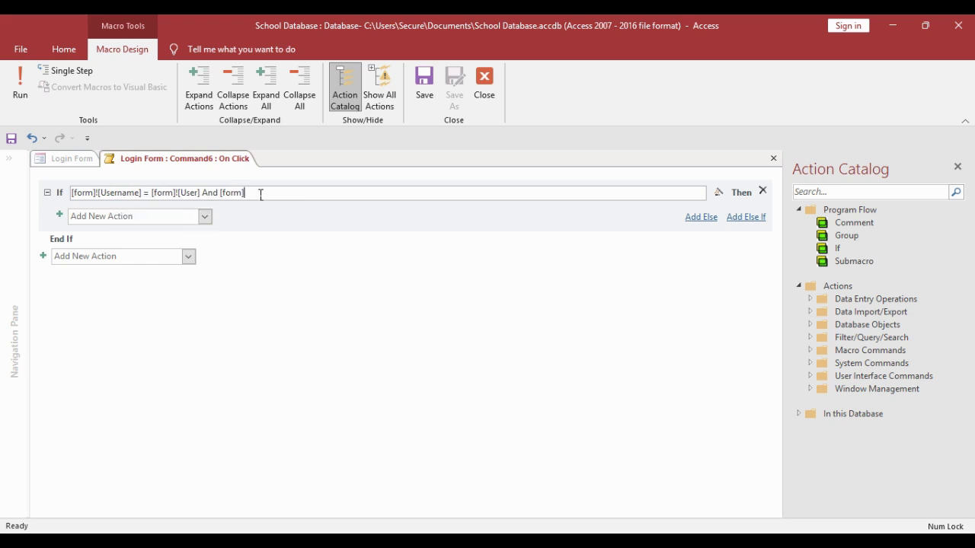
pyautogui.write('!Pa')
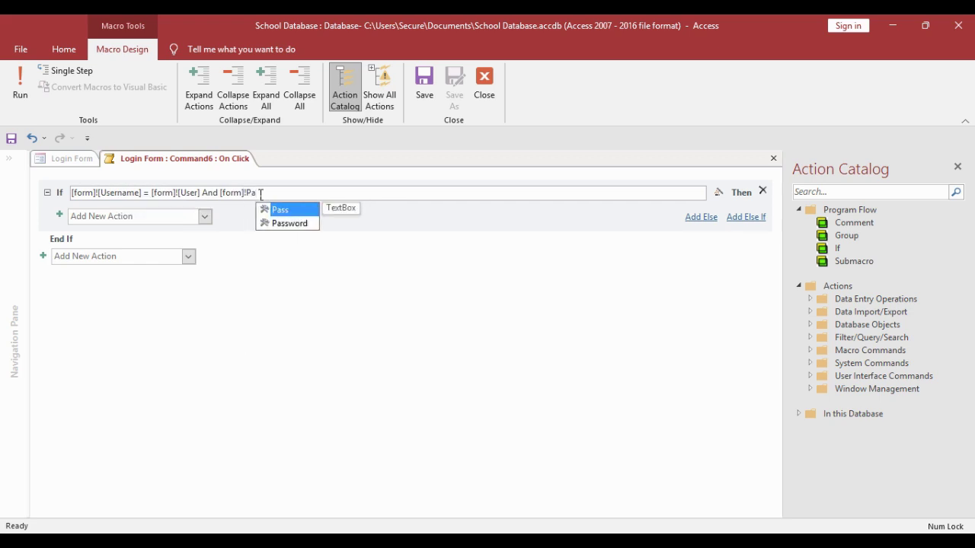
pyautogui.press('Down')
pyautogui.press('Tab')
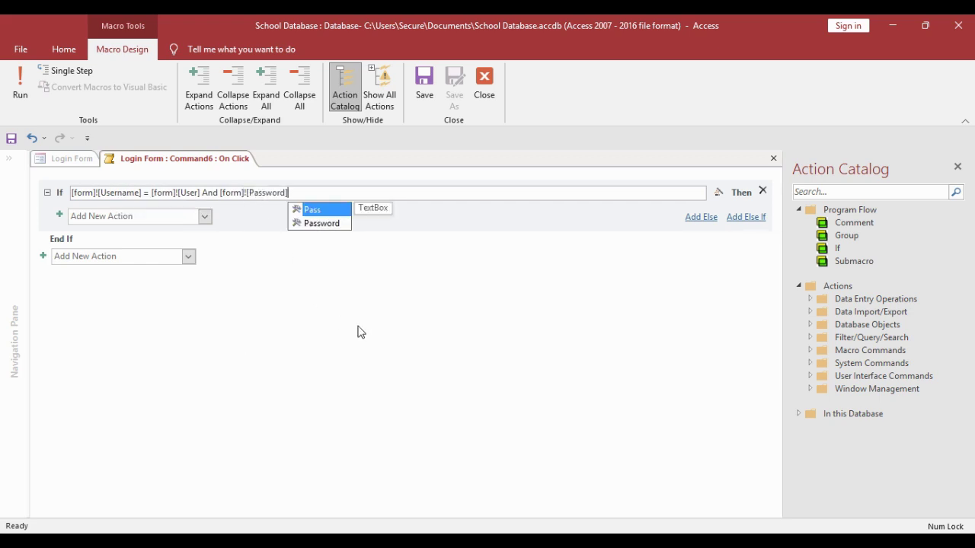
pyautogui.write('= [form')
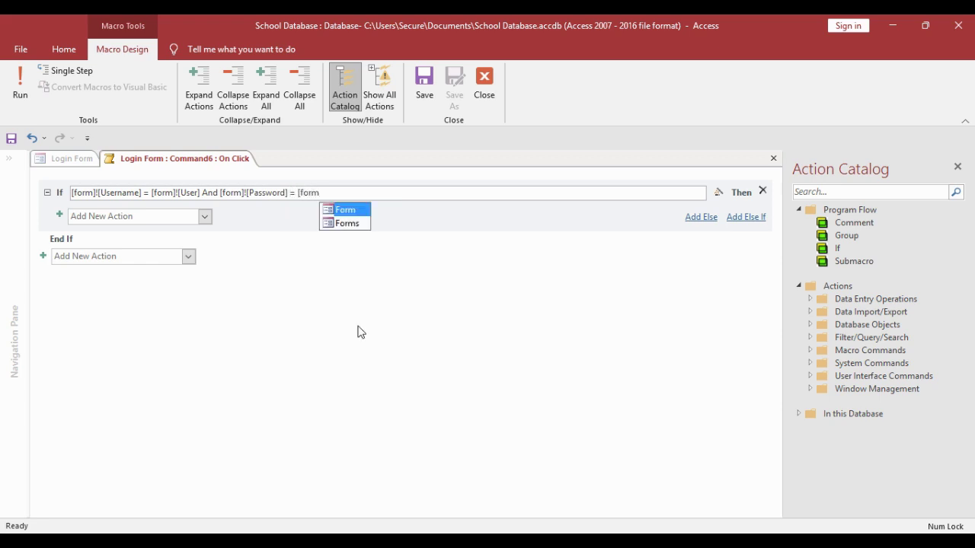
pyautogui.write(']!')
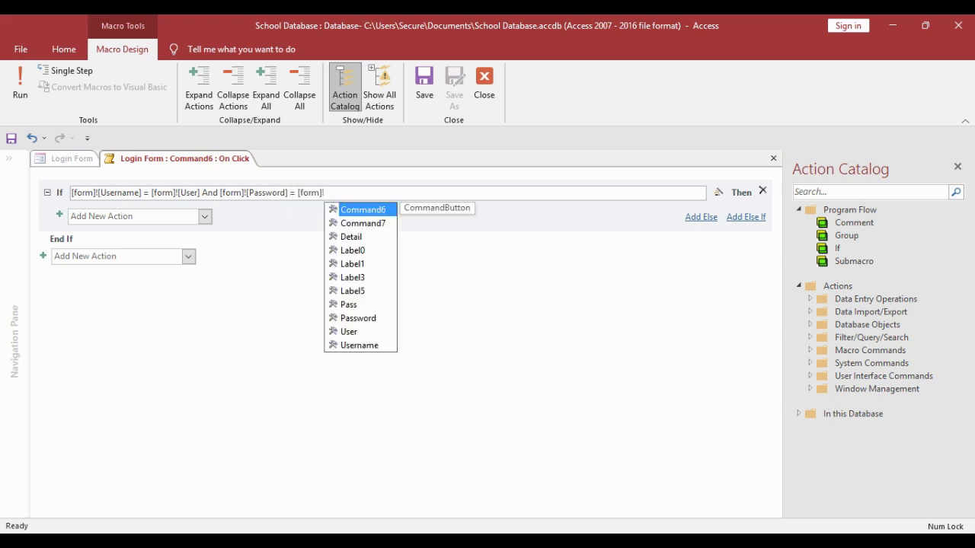
pyautogui.write('[Pass')
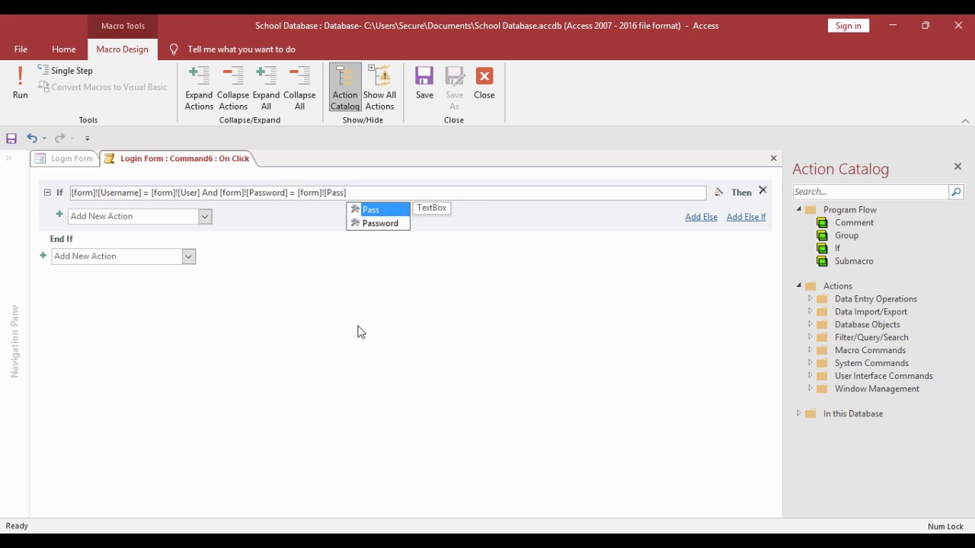
# - Under Then, add an OpenForm action that opens Main Form
pyautogui.click(205, 216)
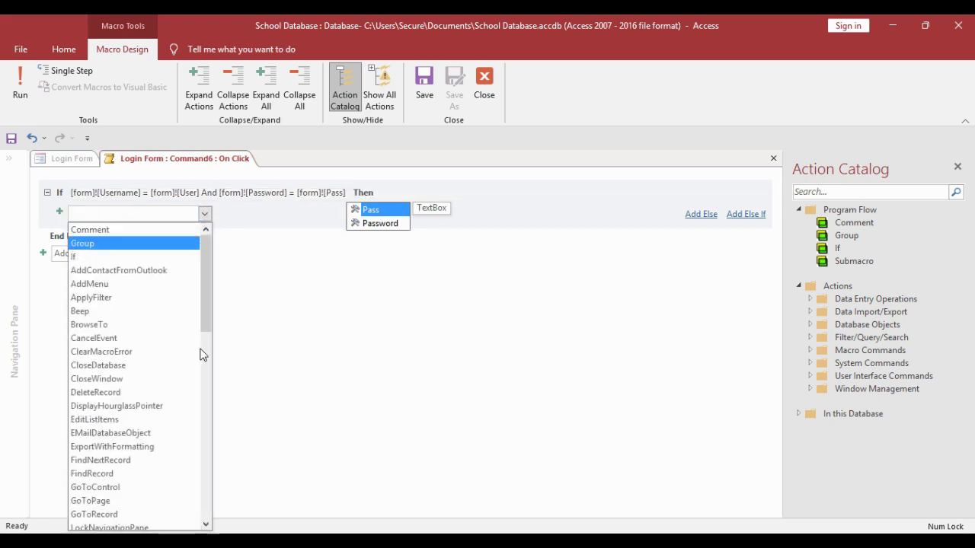
pyautogui.scroll(-2, 121, 445)
pyautogui.scroll(-3, 122, 467)
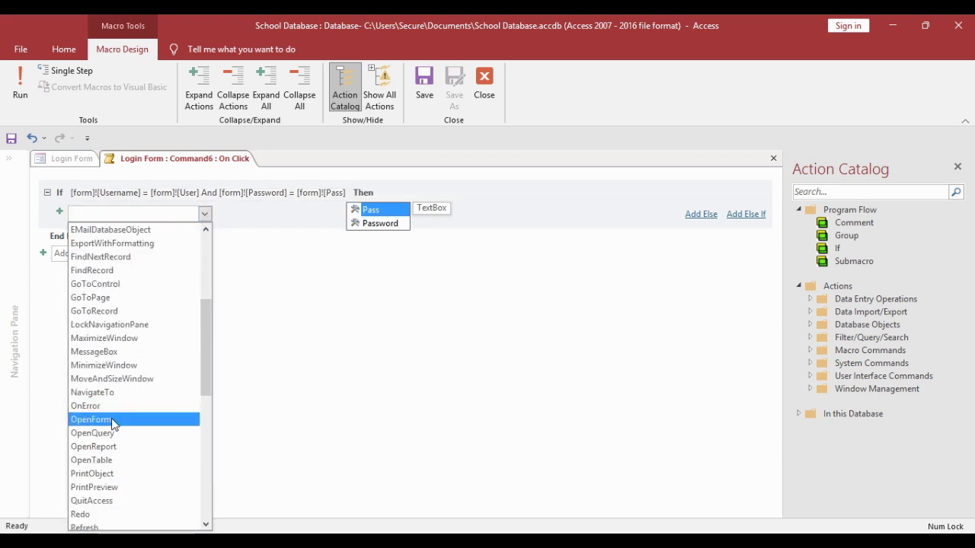
pyautogui.click(120, 419)
pyautogui.click(758, 226)
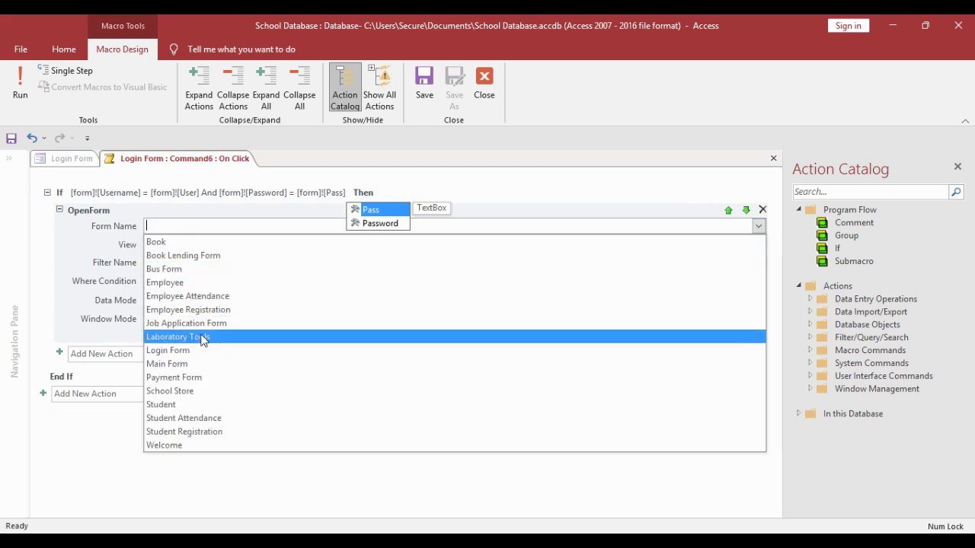
pyautogui.click(190, 365)
# - Add a CloseWindow action closing the Form 'Login Form'
pyautogui.click(206, 354)
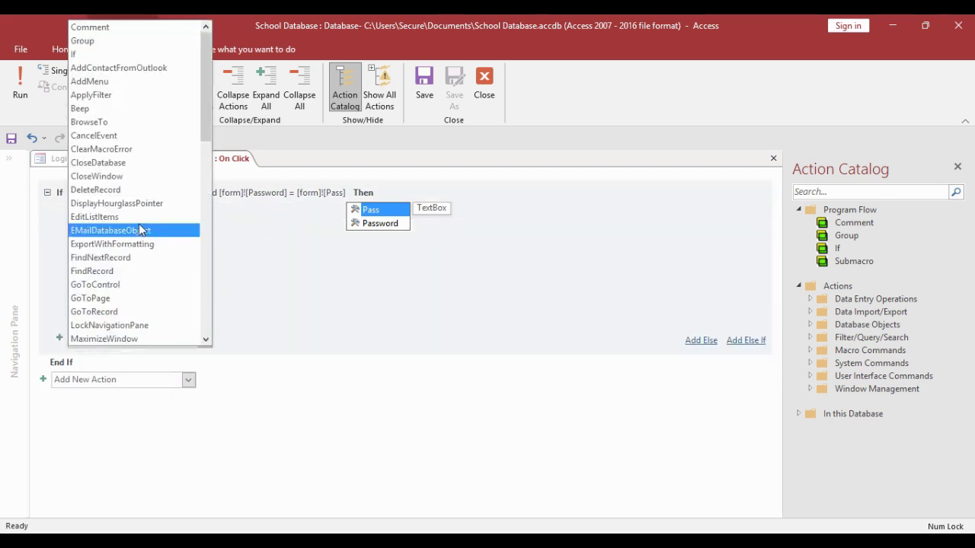
pyautogui.click(114, 176)
pyautogui.click(758, 352)
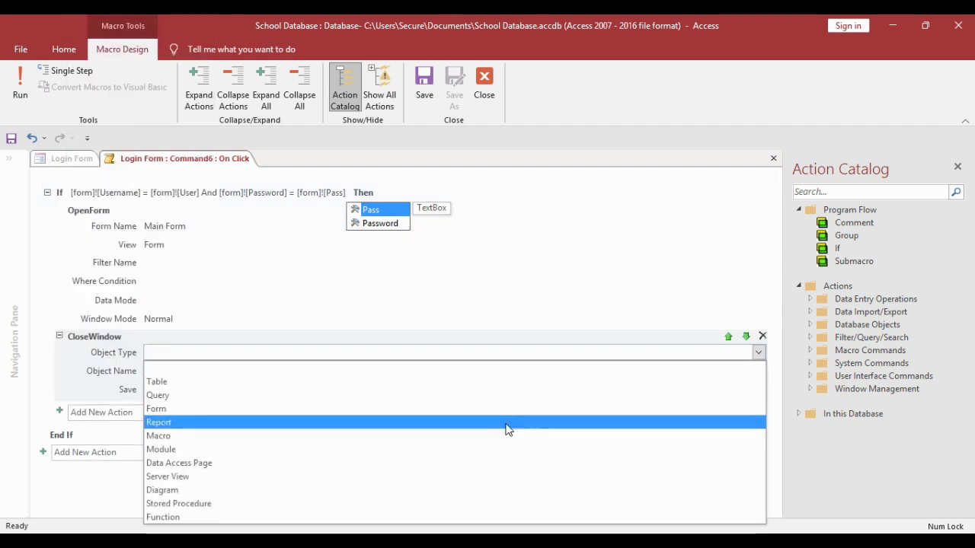
pyautogui.click(502, 408)
pyautogui.click(758, 371)
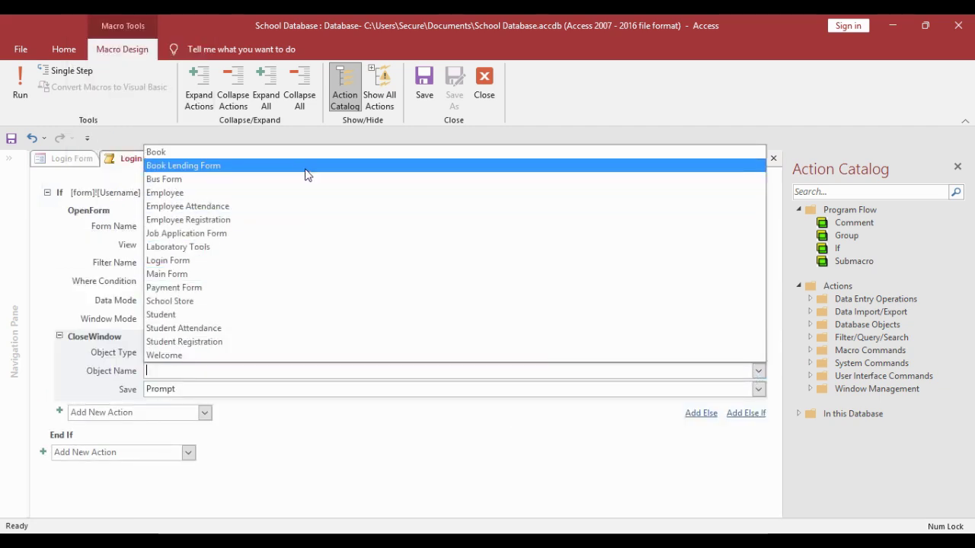
pyautogui.click(281, 272)
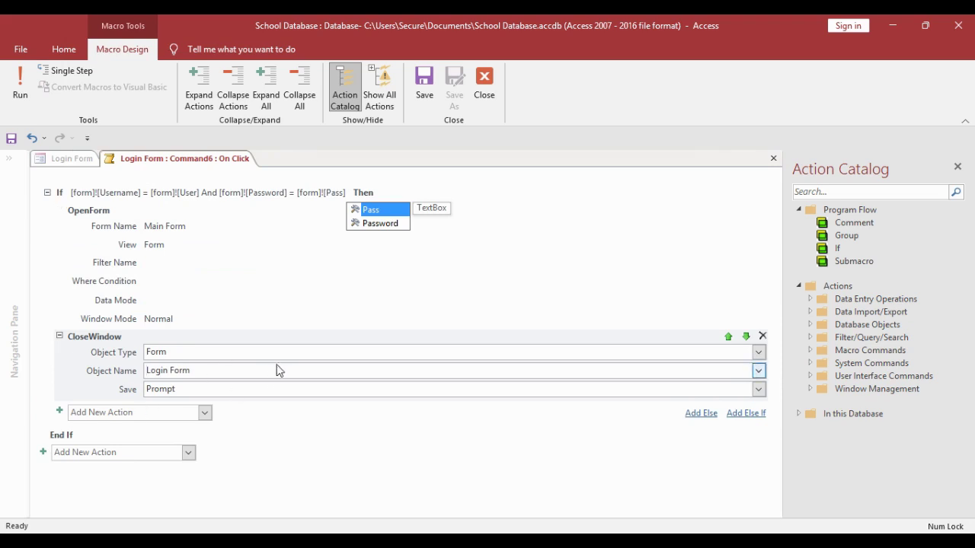
# - Add an Else branch with a Critical MessageBox 'Wrong Username or Password' titled 'Error!'
pyautogui.click(702, 416)
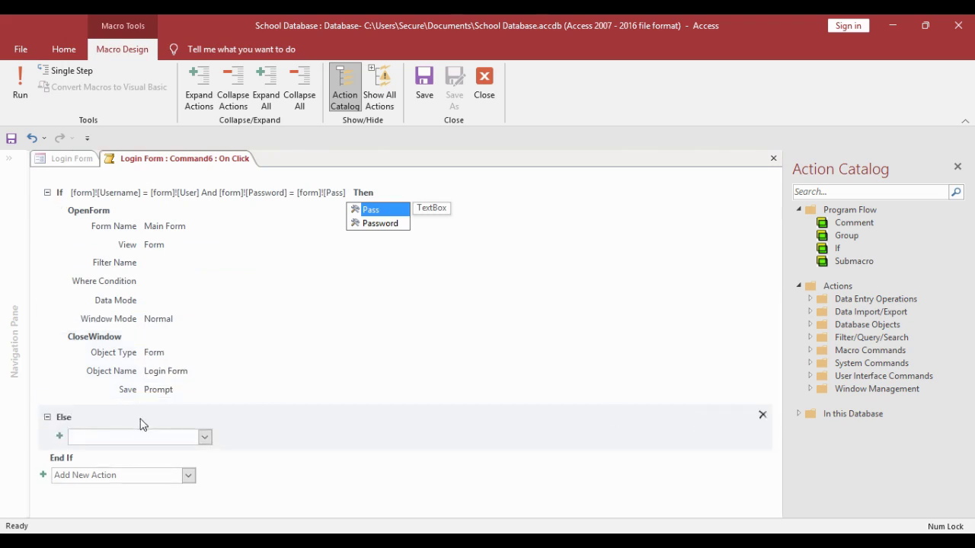
pyautogui.click(204, 436)
pyautogui.scroll(-4, 173, 366)
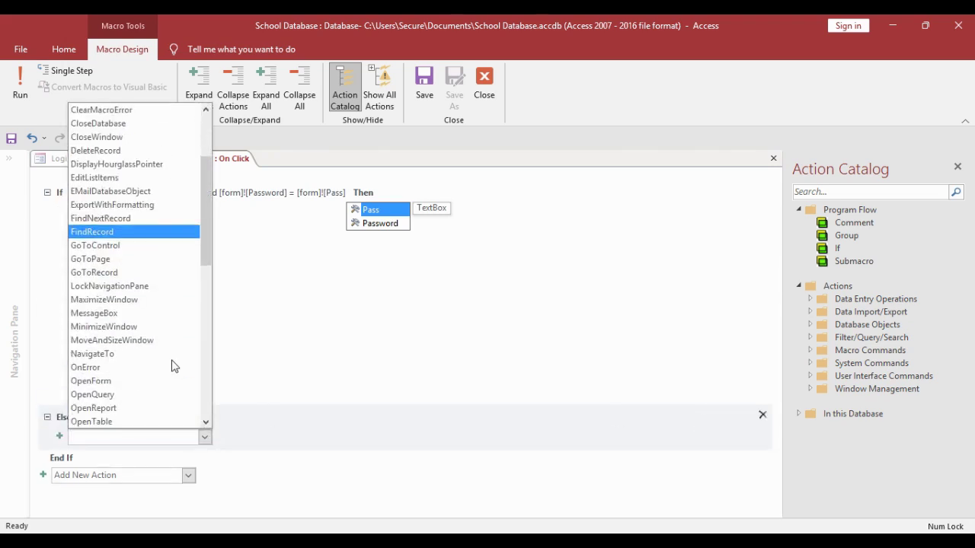
pyautogui.click(124, 298)
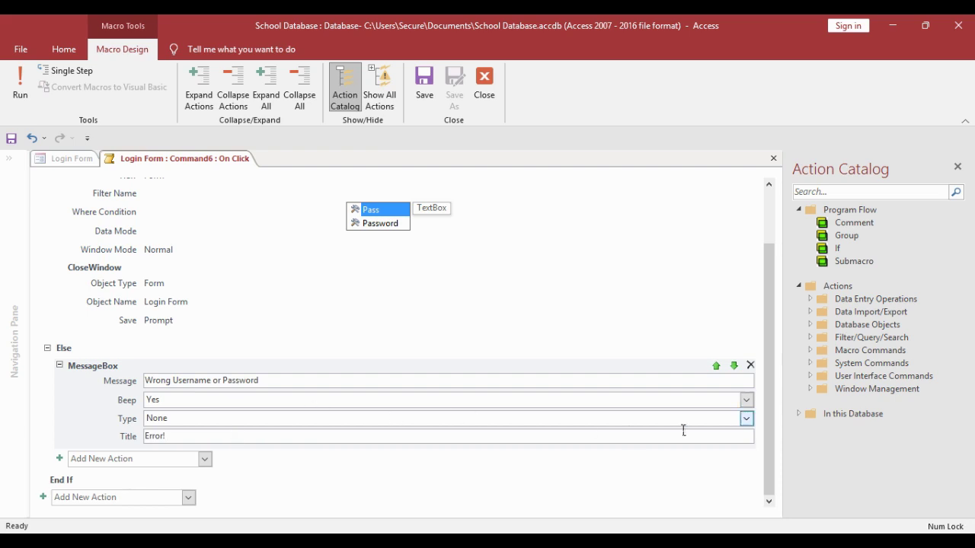
pyautogui.click(655, 422)
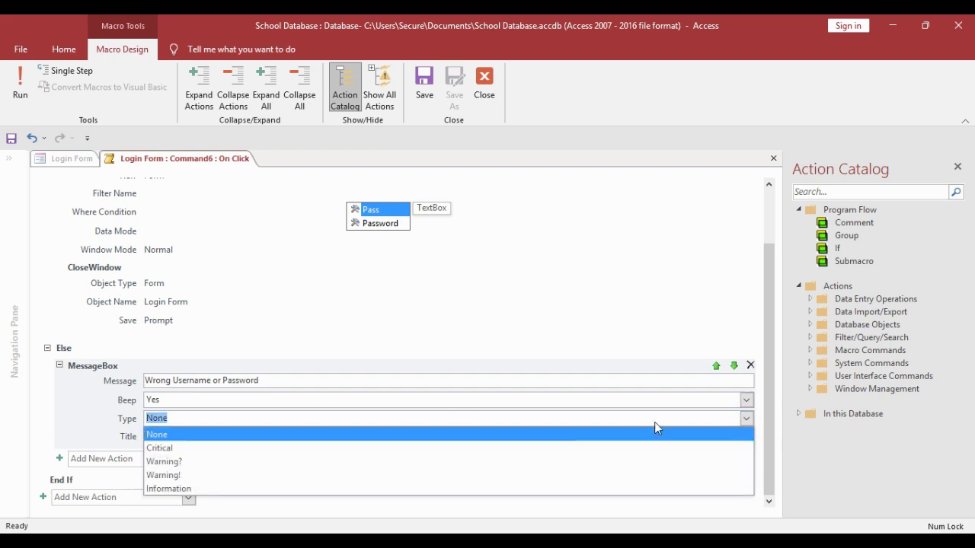
pyautogui.click(532, 451)
# - Close the macro editor and bring up the whole form's properties
pyautogui.rightClick(173, 158)
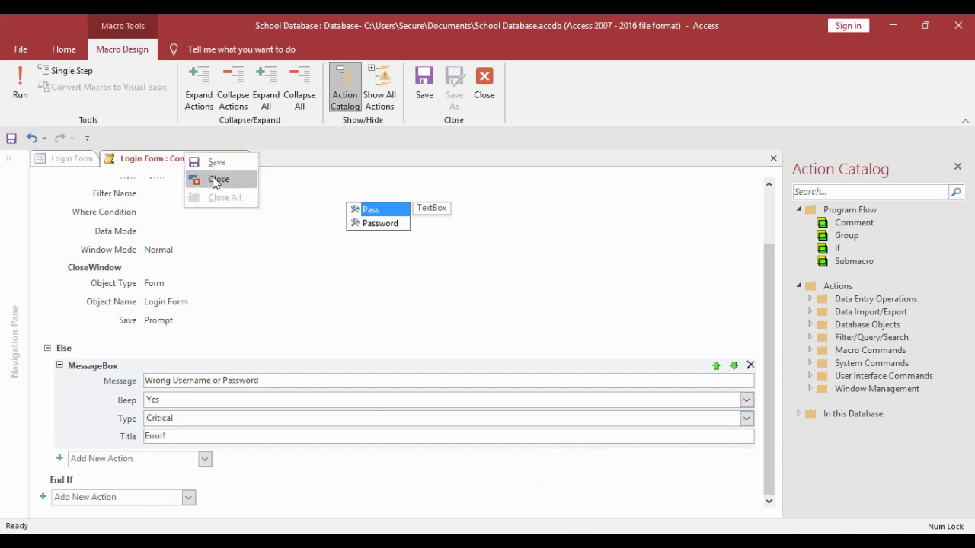
pyautogui.click(189, 182)
pyautogui.rightClick(212, 159)
pyautogui.click(161, 175)
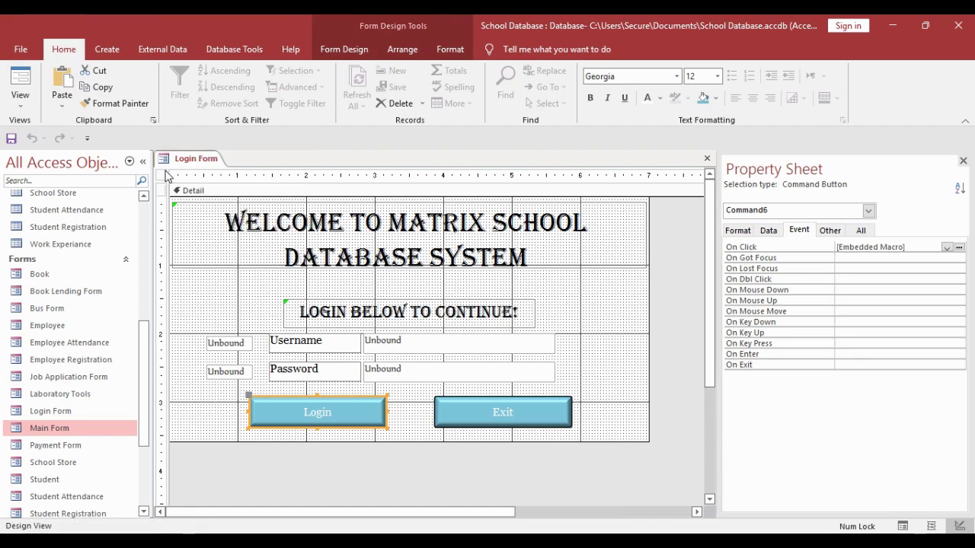
# - Set the form's Pop Up to Yes and Record Selectors and Navigation Buttons to No
pyautogui.click(830, 230)
pyautogui.click(884, 248)
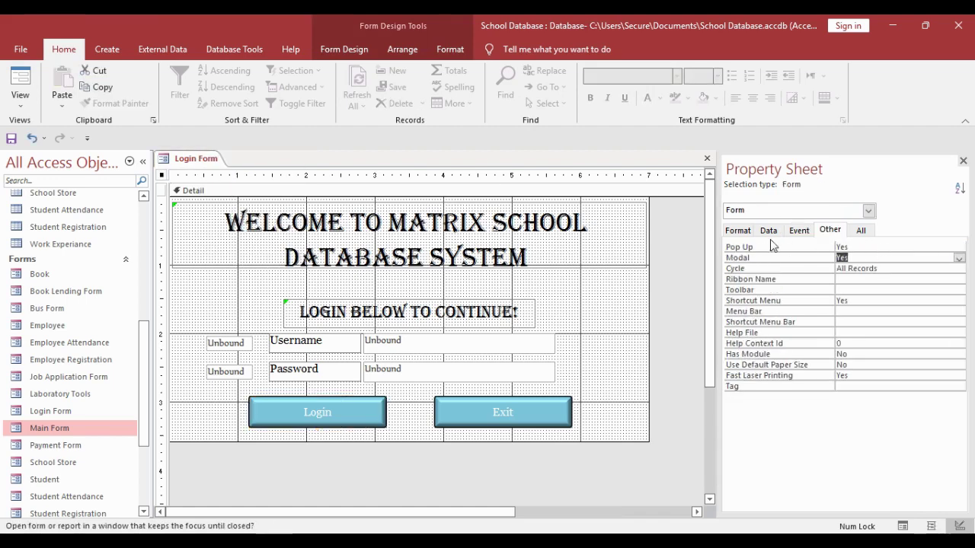
pyautogui.click(737, 230)
pyautogui.doubleClick(886, 408)
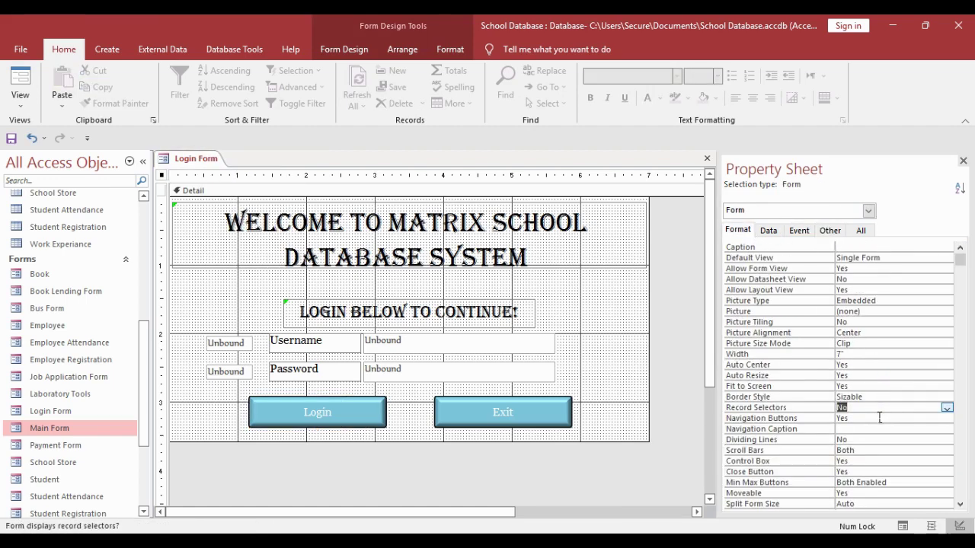
pyautogui.doubleClick(886, 418)
# - Close the design, test Login Form as a pop-up, then return to Design View
pyautogui.rightClick(196, 161)
pyautogui.click(227, 189)
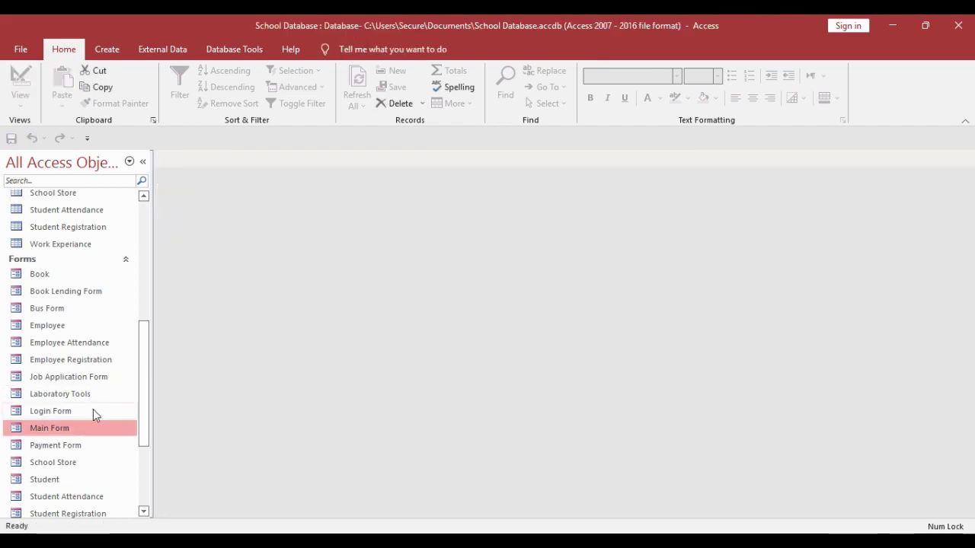
pyautogui.doubleClick(92, 412)
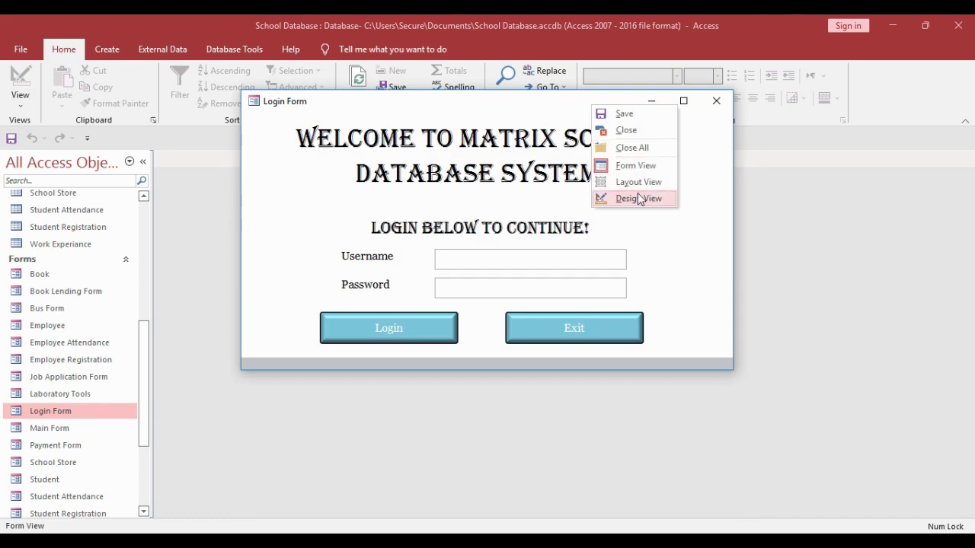
pyautogui.click(623, 198)
# - Set Border Style to None, turn off Control Box and Close Button, and close the form
pyautogui.scroll(-1, 870, 351)
pyautogui.click(931, 365)
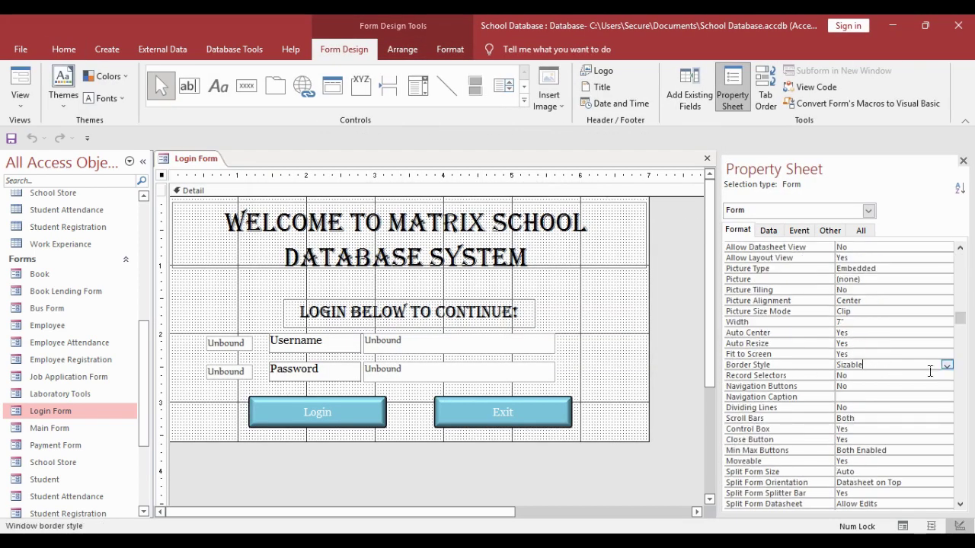
pyautogui.click(947, 366)
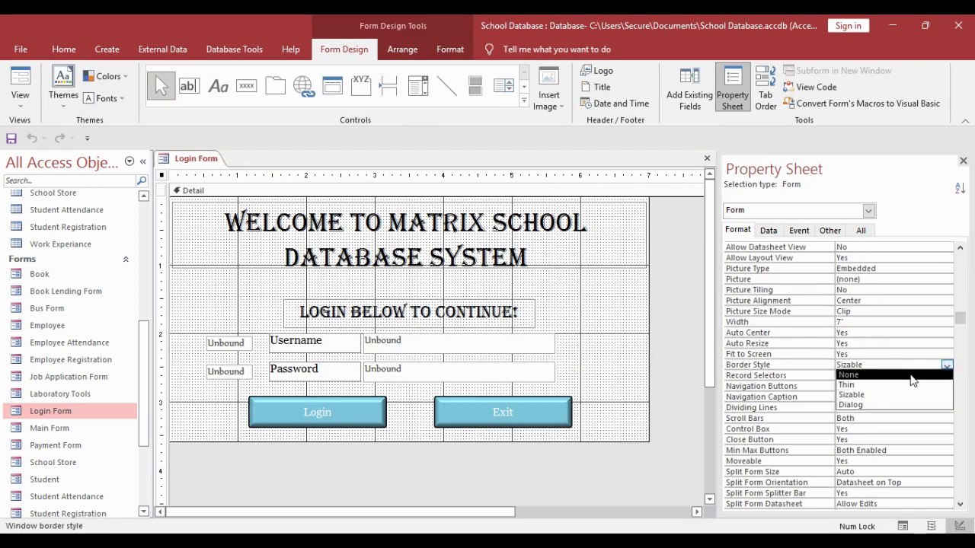
pyautogui.click(913, 374)
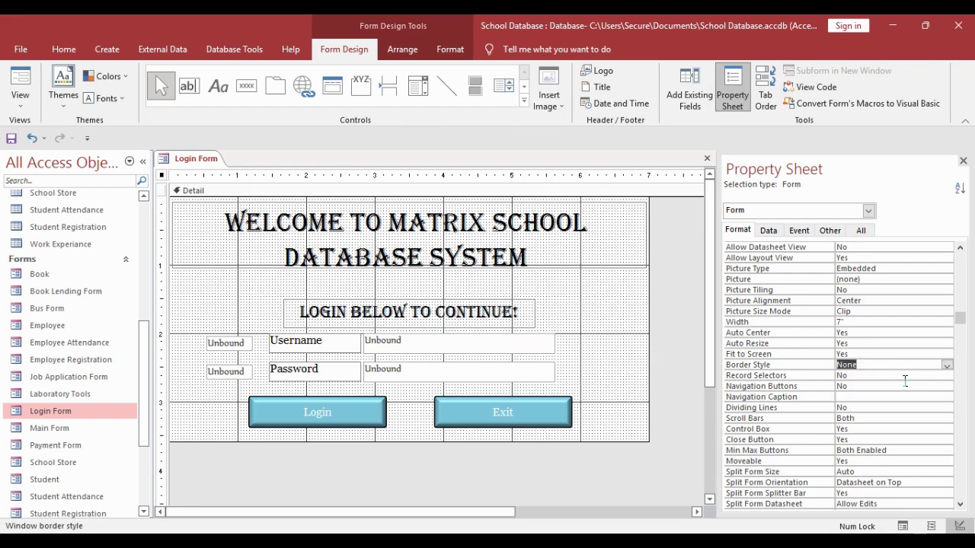
pyautogui.scroll(-2, 904, 381)
pyautogui.doubleClick(918, 365)
pyautogui.doubleClick(917, 375)
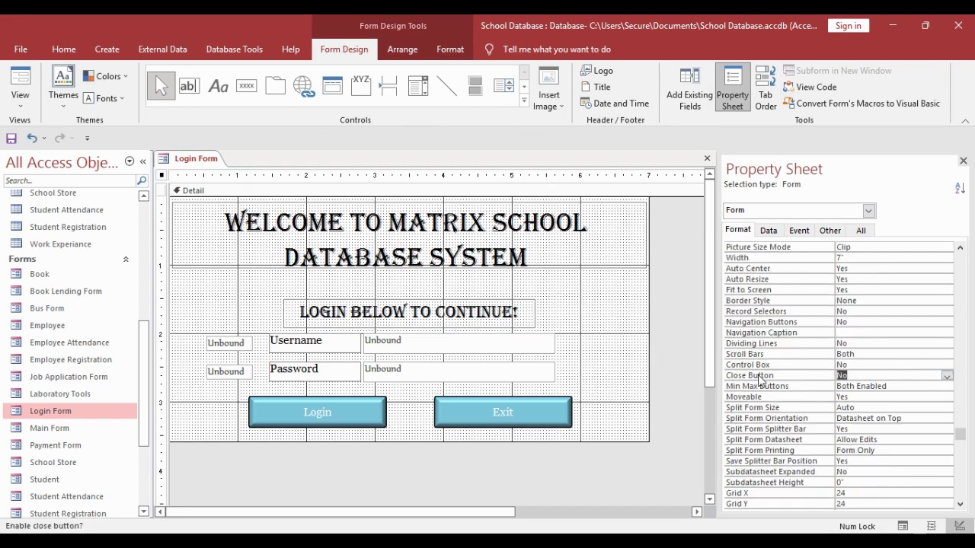
pyautogui.rightClick(202, 166)
pyautogui.click(239, 187)
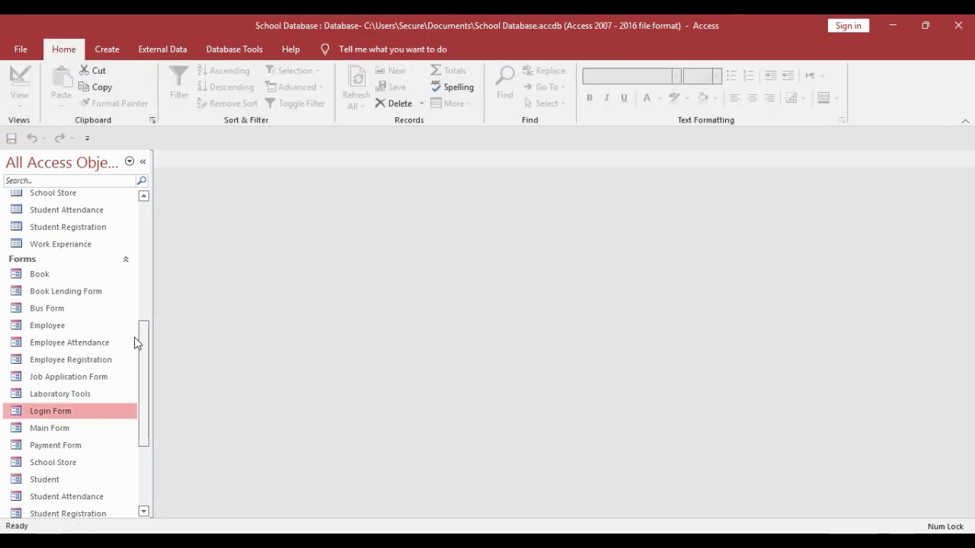
# - After a test run, change the form's Border Style from None to Sizable and close it
pyautogui.doubleClick(77, 410)
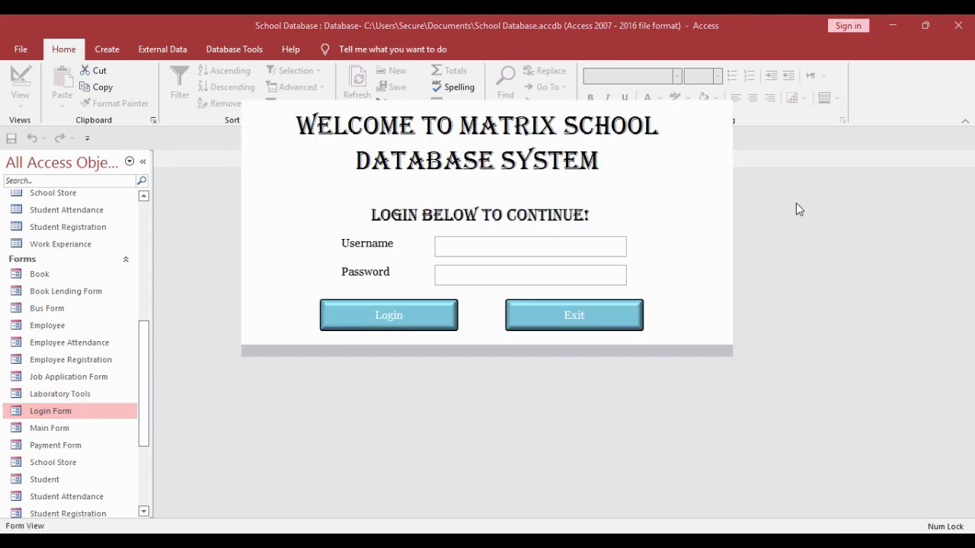
pyautogui.rightClick(297, 189)
pyautogui.click(341, 224)
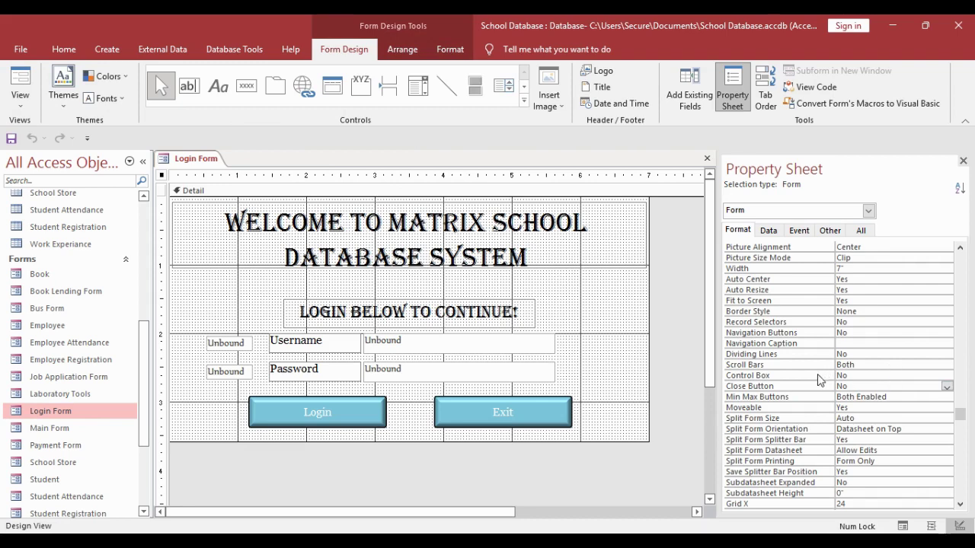
pyautogui.scroll(2, 903, 363)
pyautogui.click(914, 376)
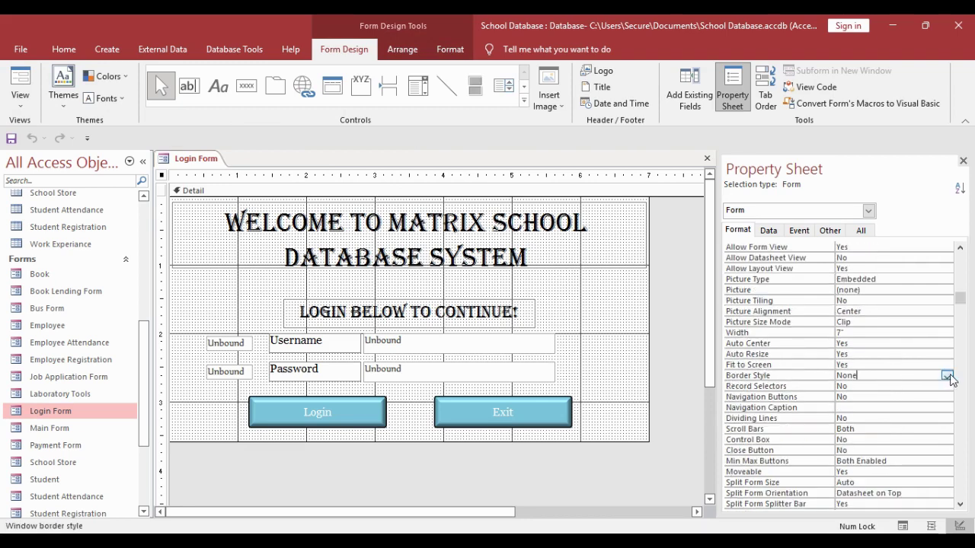
pyautogui.click(947, 376)
pyautogui.click(885, 409)
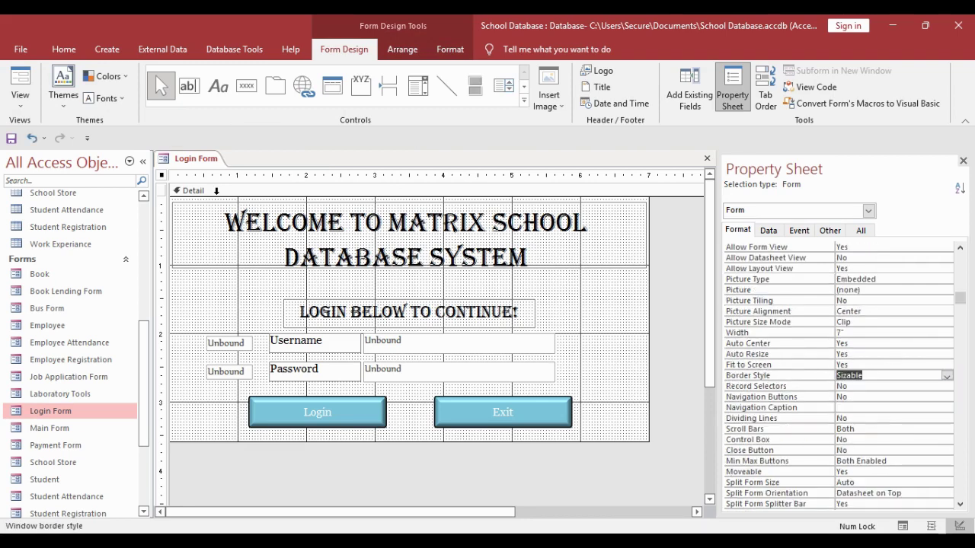
pyautogui.rightClick(196, 158)
pyautogui.click(229, 183)
# - Open Login Form as a pop-up, resize its window, then return to Design View
pyautogui.doubleClick(74, 412)
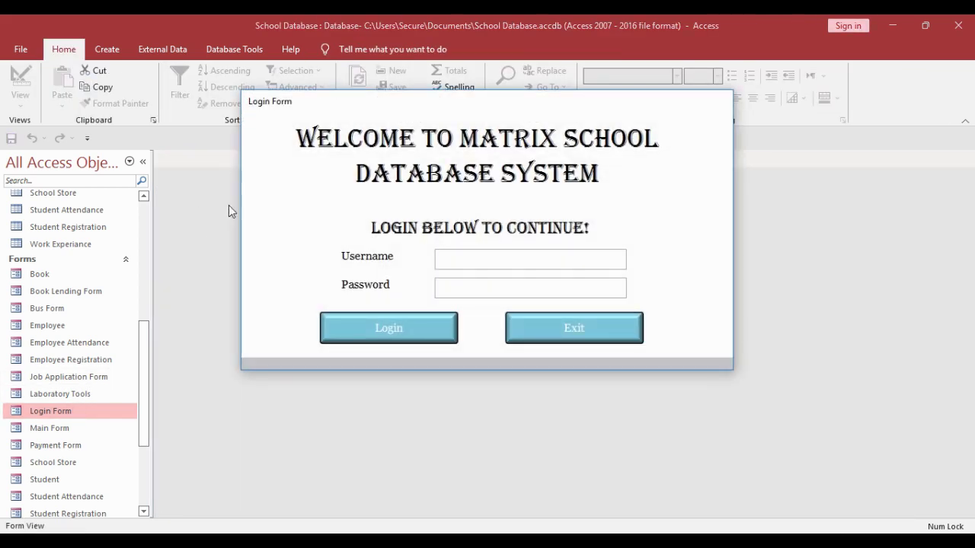
pyautogui.moveTo(248, 220)
pyautogui.mouseDown()
pyautogui.moveTo(25, 223)
pyautogui.moveTo(363, 233)
pyautogui.moveTo(227, 231)
pyautogui.moveTo(239, 231)
pyautogui.mouseUp()
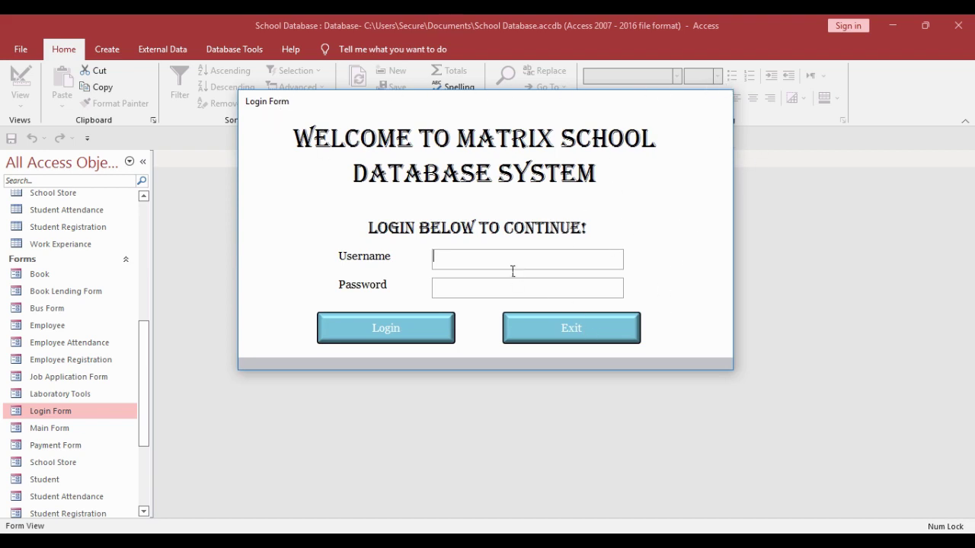
pyautogui.rightClick(626, 204)
pyautogui.click(671, 245)
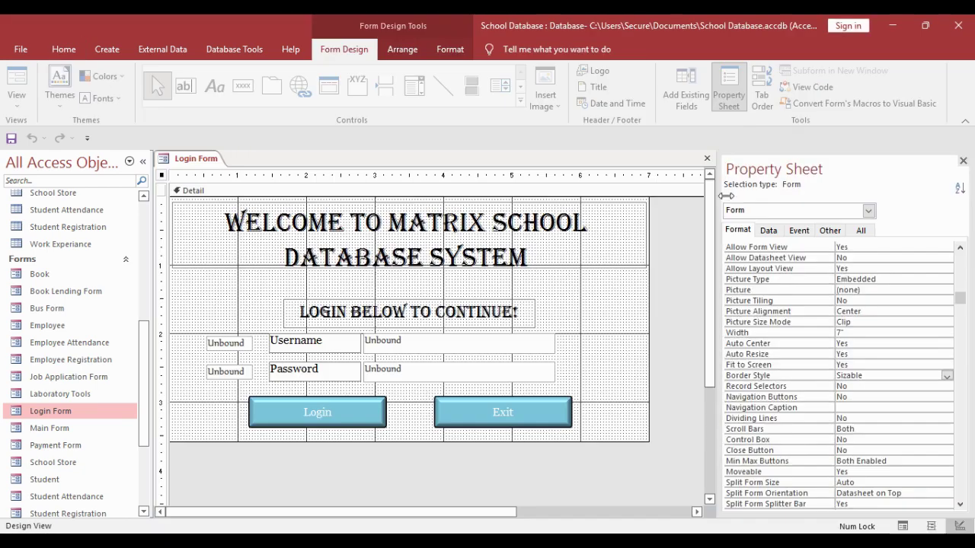
# - Set the hidden User and Pass boxes' Default Values to the expected username and password
pyautogui.click(238, 349)
pyautogui.click(769, 230)
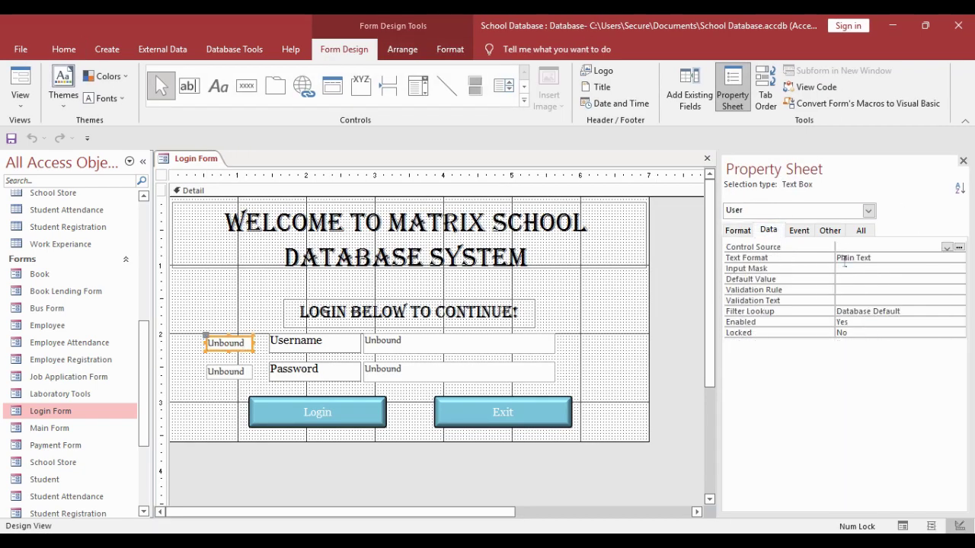
pyautogui.click(867, 282)
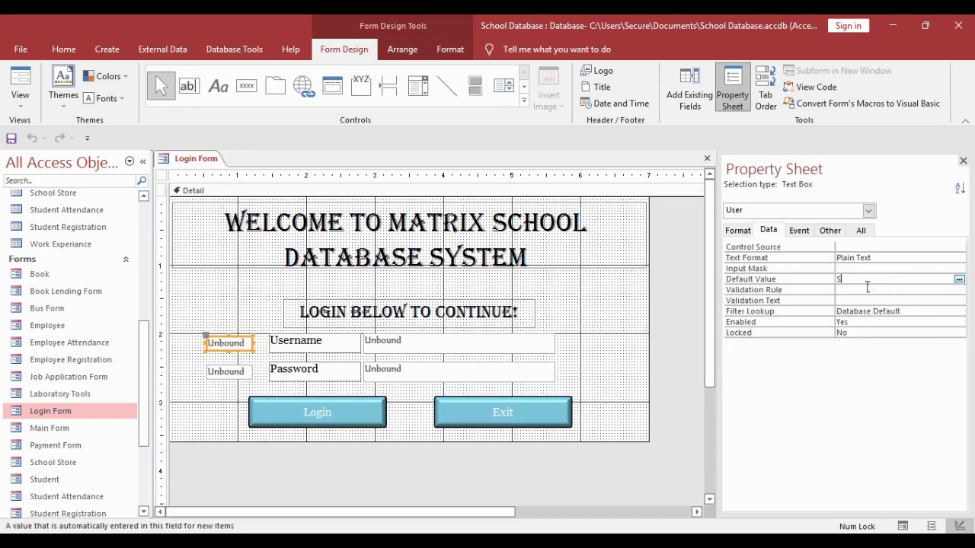
pyautogui.click(609, 375)
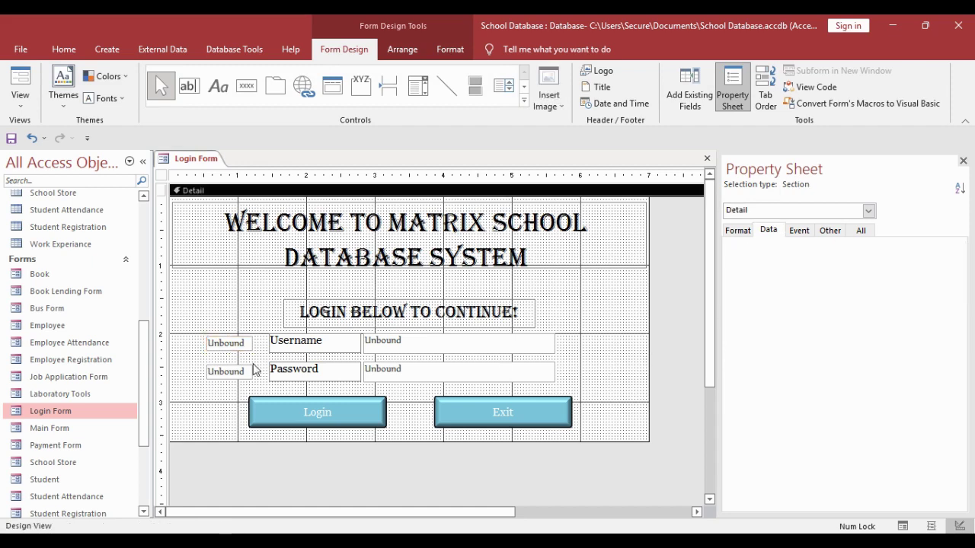
pyautogui.click(221, 349)
pyautogui.click(233, 376)
pyautogui.click(869, 281)
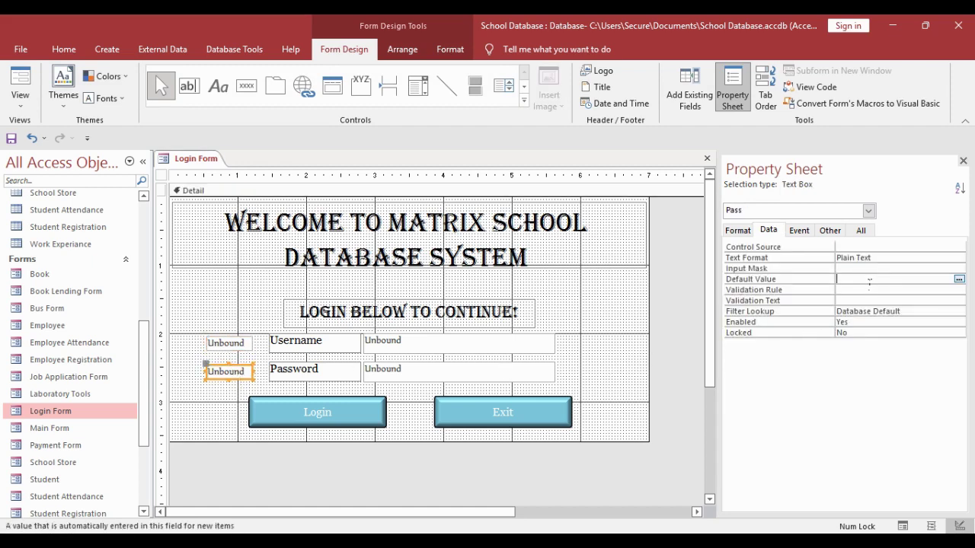
pyautogui.write('1234')
pyautogui.click(603, 342)
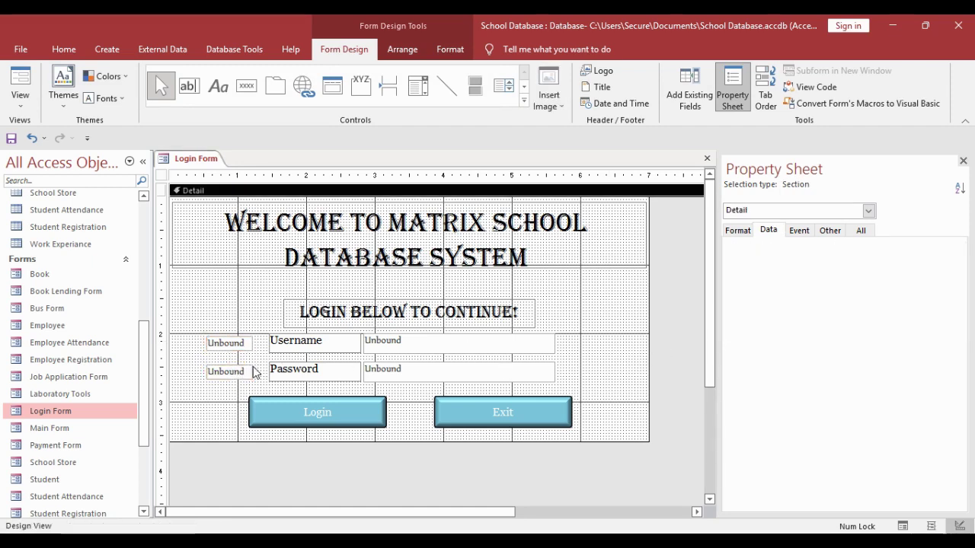
pyautogui.click(232, 372)
pyautogui.click(225, 343)
pyautogui.click(233, 373)
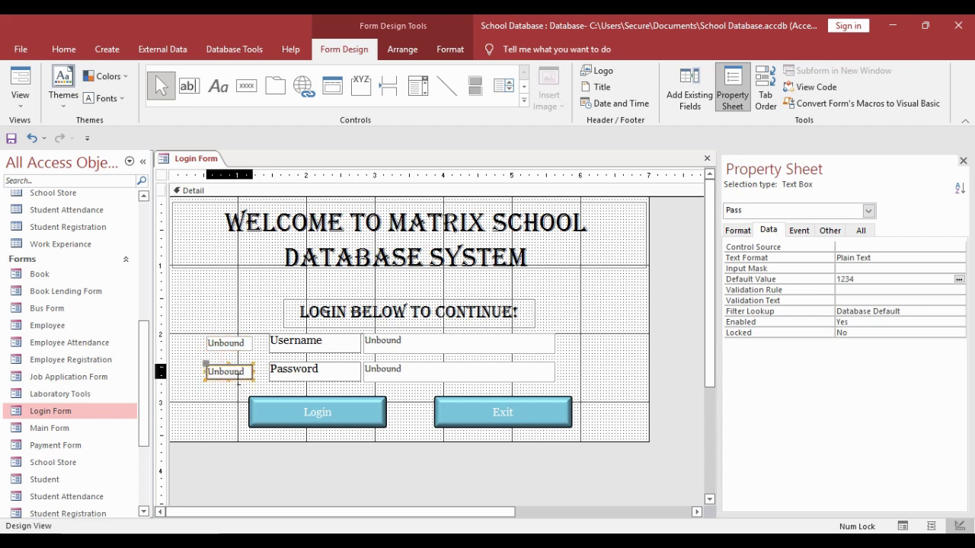
# - Give the Password box the Password input mask via the wizard, then switch to Form View
pyautogui.click(373, 371)
pyautogui.click(873, 268)
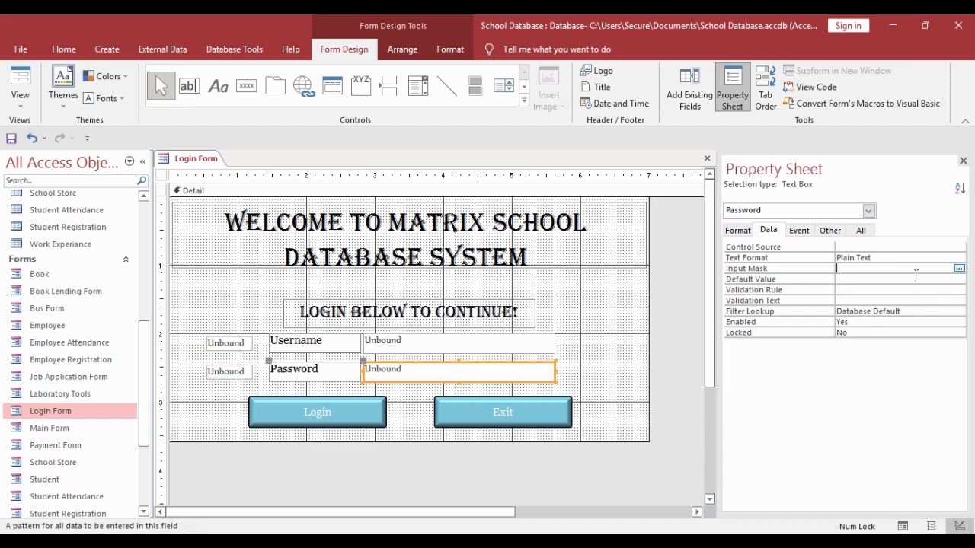
pyautogui.click(959, 269)
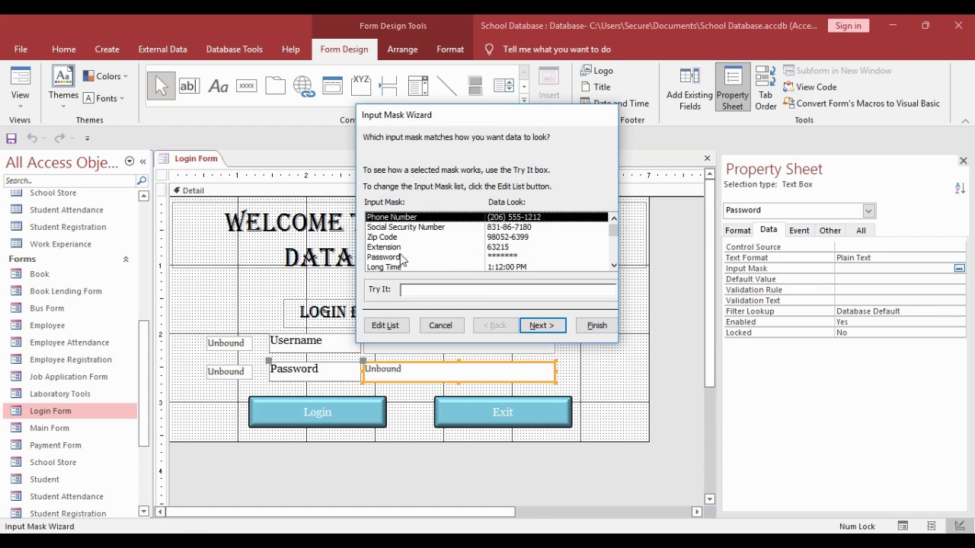
pyautogui.click(403, 257)
pyautogui.click(541, 325)
pyautogui.click(596, 326)
pyautogui.rightClick(214, 169)
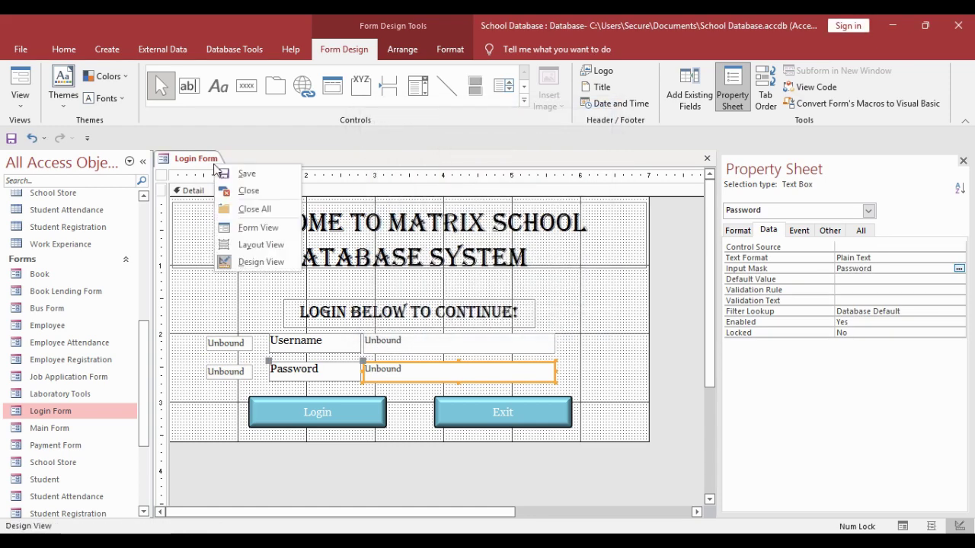
pyautogui.click(258, 228)
# - Log in with the entered credentials and close the Main Form that opens
pyautogui.write('School')
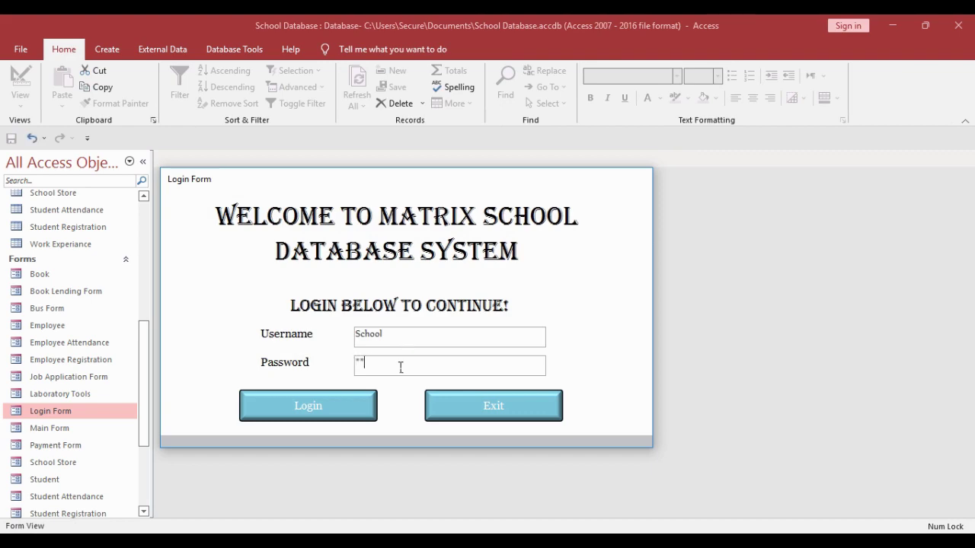
pyautogui.click(348, 416)
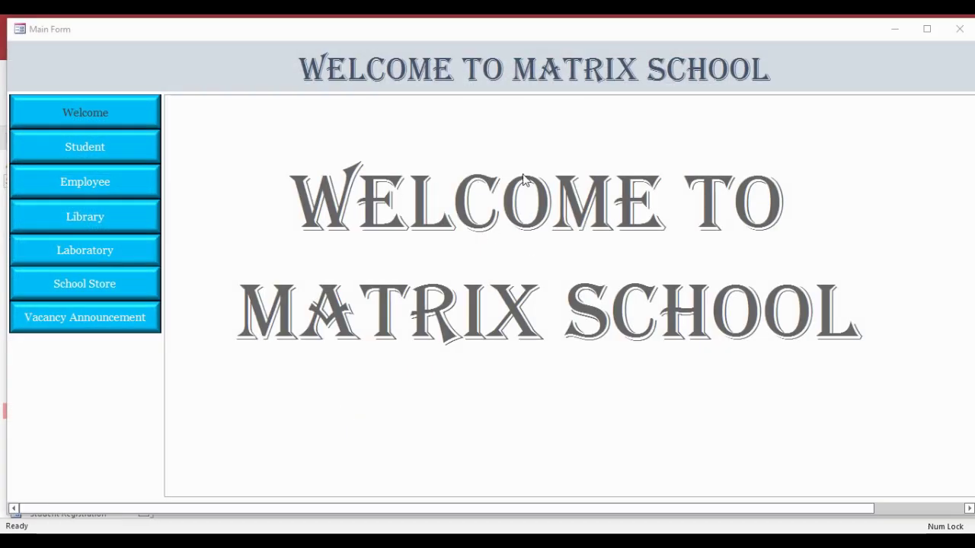
pyautogui.click(960, 29)
# - Reopen Login Form and confirm wrong passwords are rejected with the error message
pyautogui.doubleClick(51, 414)
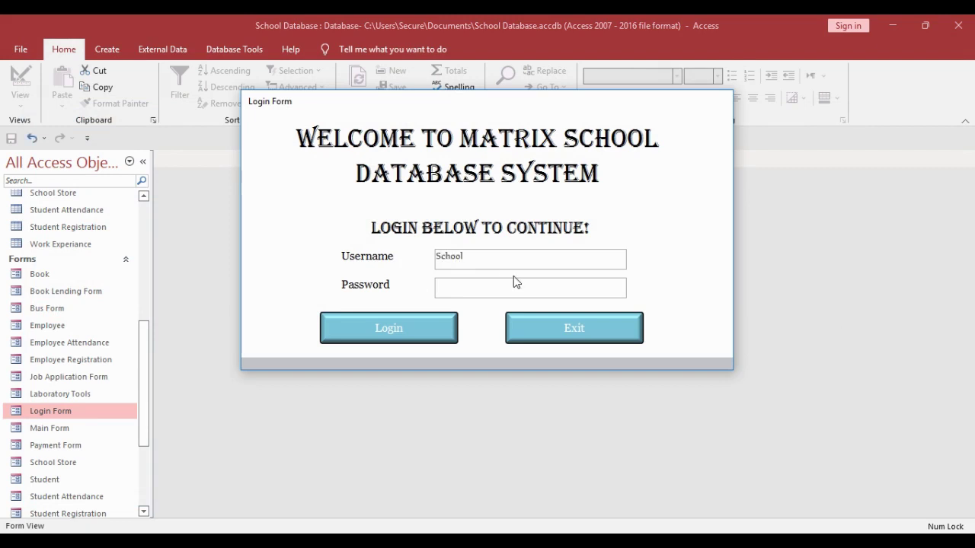
pyautogui.click(471, 295)
pyautogui.click(418, 328)
pyautogui.click(503, 233)
pyautogui.click(513, 291)
pyautogui.write('**************')
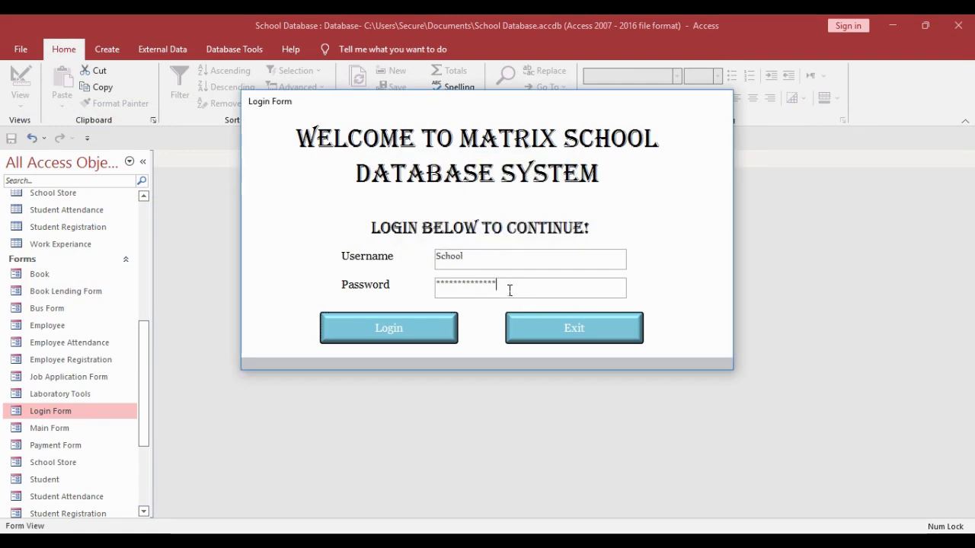
pyautogui.click(427, 316)
pyautogui.click(489, 232)
# - Enter the correct password, log in to Main Form, then close it
pyautogui.moveTo(503, 288); pyautogui.dragTo(429, 283)
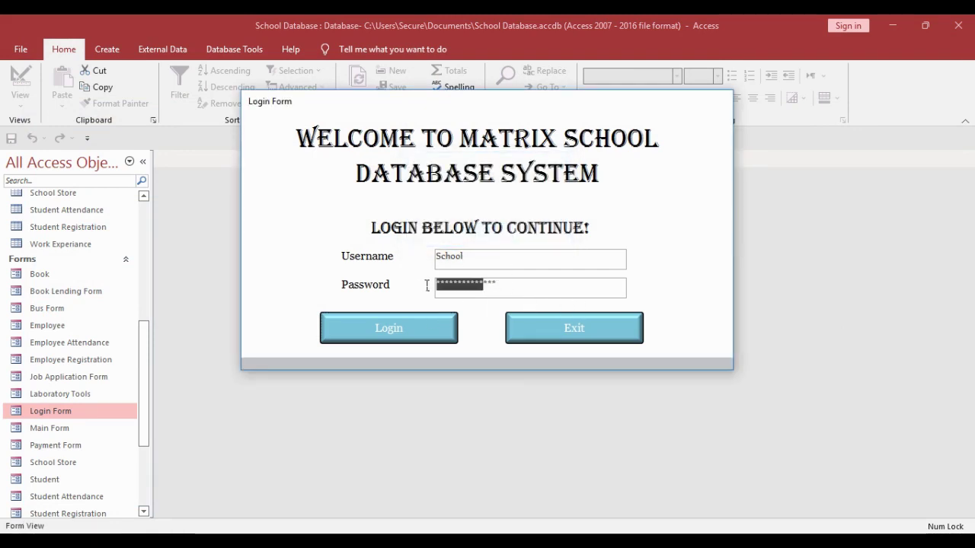
pyautogui.press('BackSpace')
pyautogui.write('****')
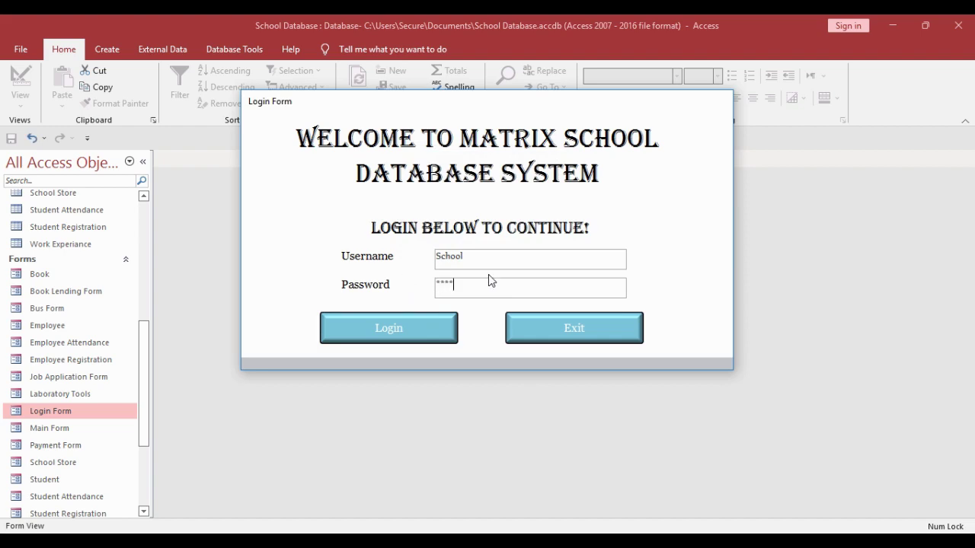
pyautogui.moveTo(489, 279); pyautogui.dragTo(411, 287)
pyautogui.moveTo(488, 257); pyautogui.dragTo(434, 257)
pyautogui.click(438, 331)
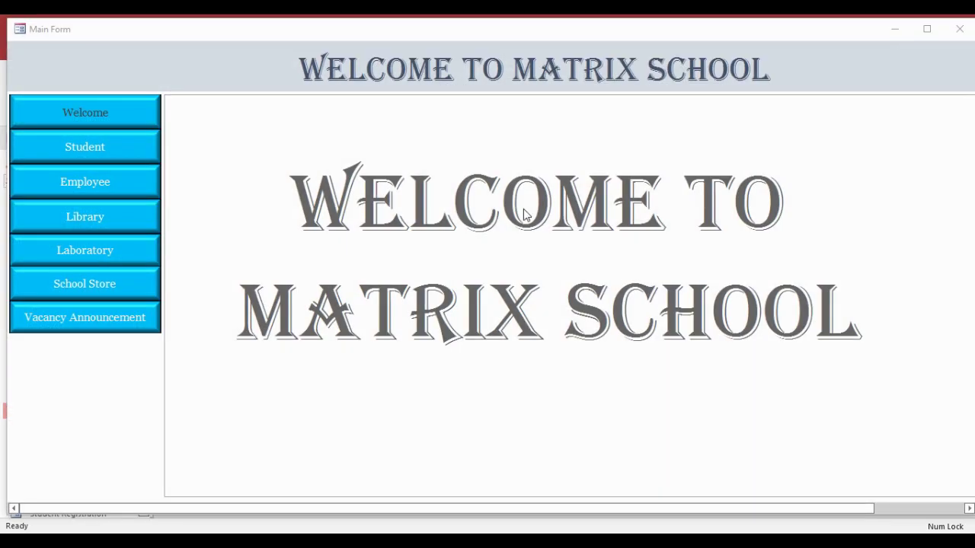
pyautogui.click(959, 29)
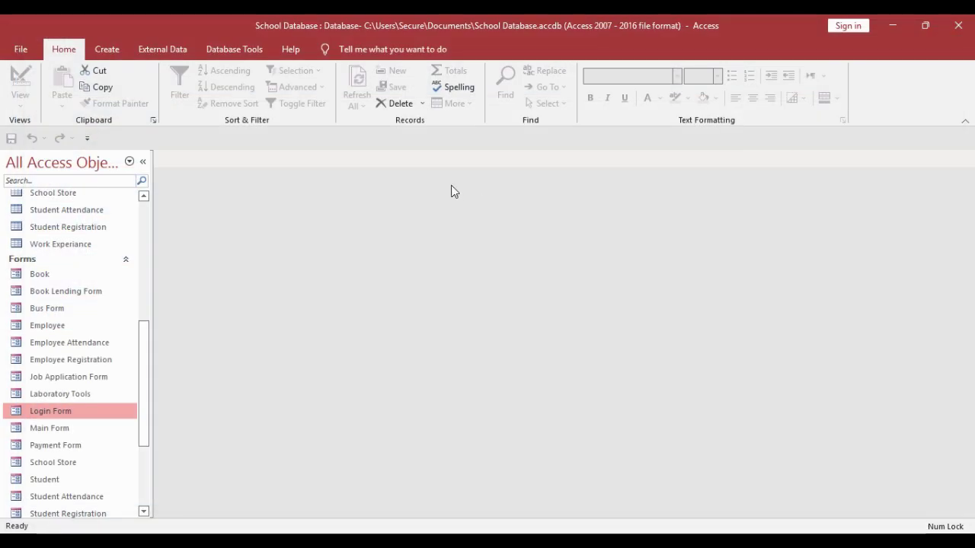